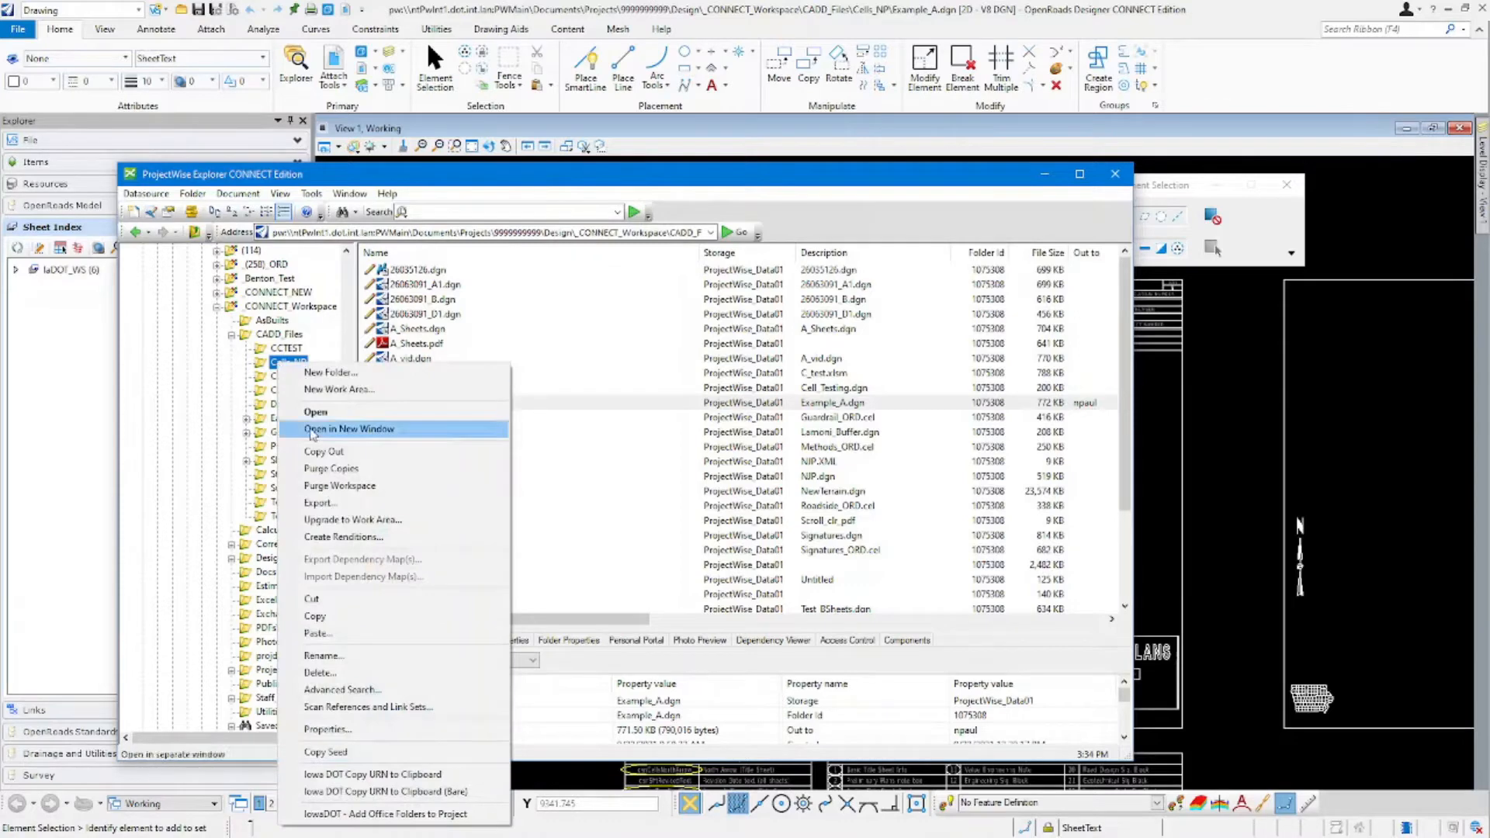
left_click(366, 755)
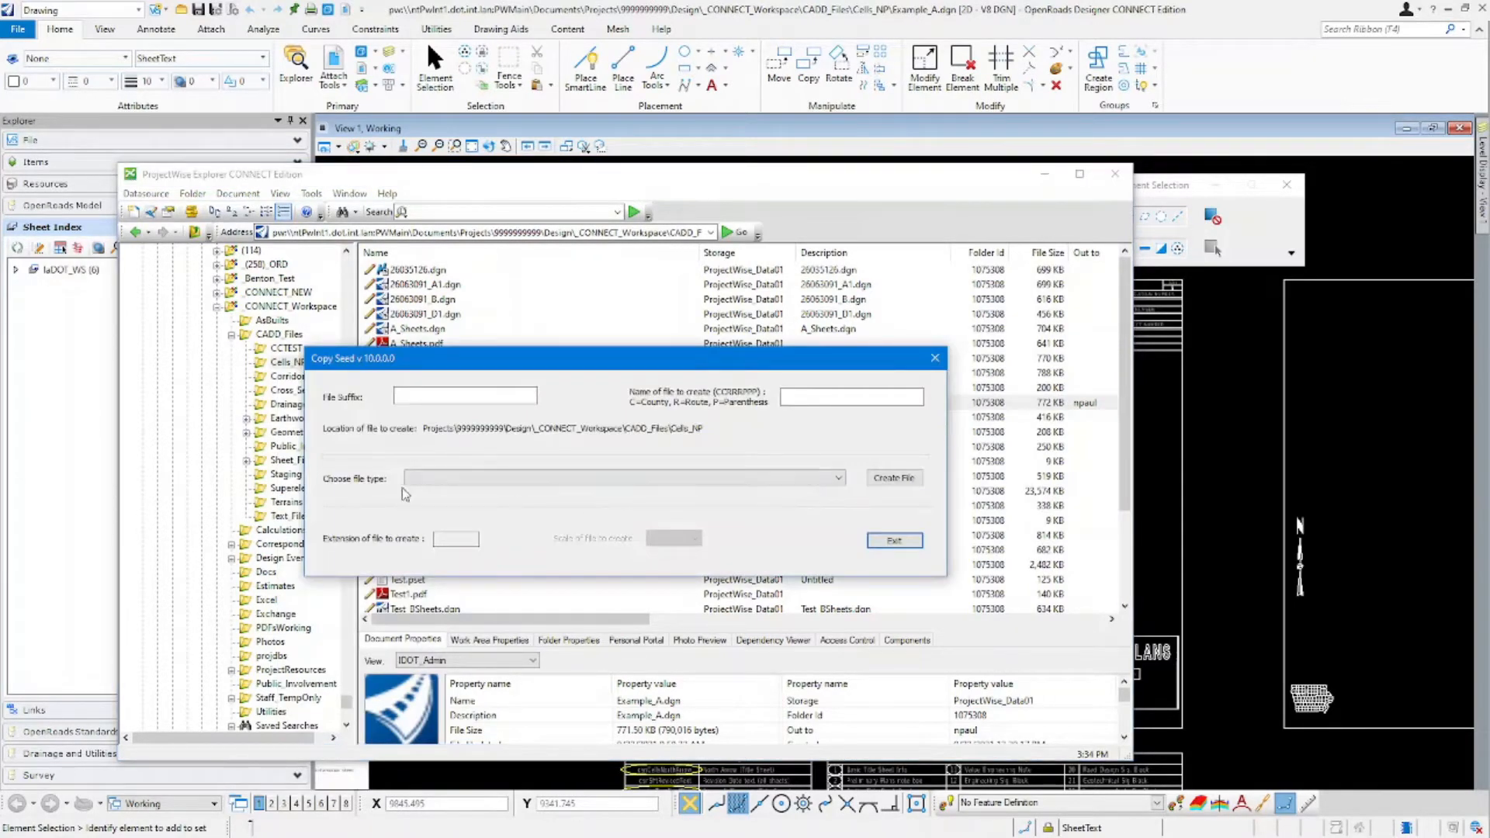
left_click(423, 478)
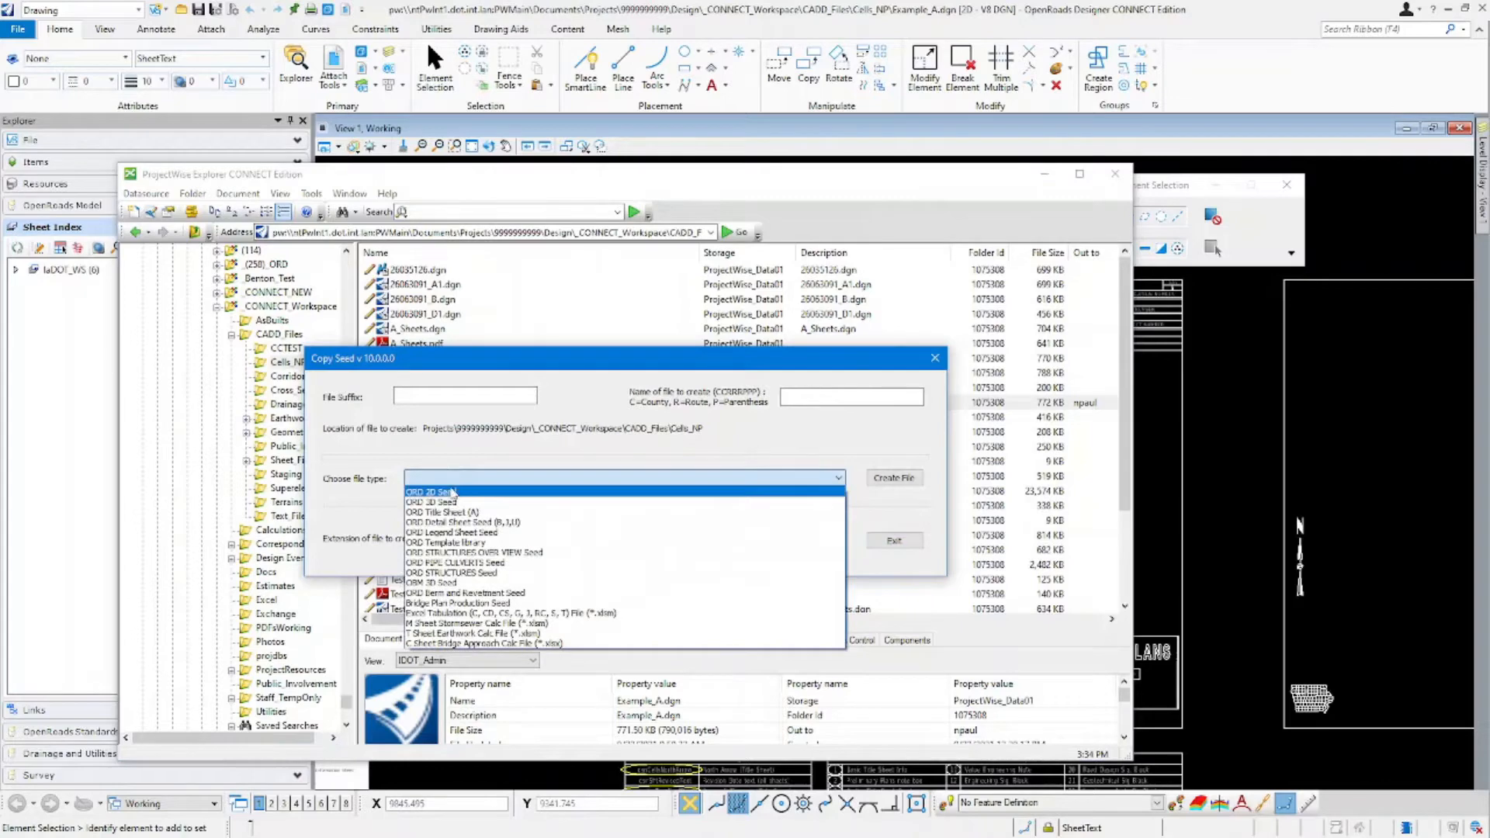
left_click(489, 514)
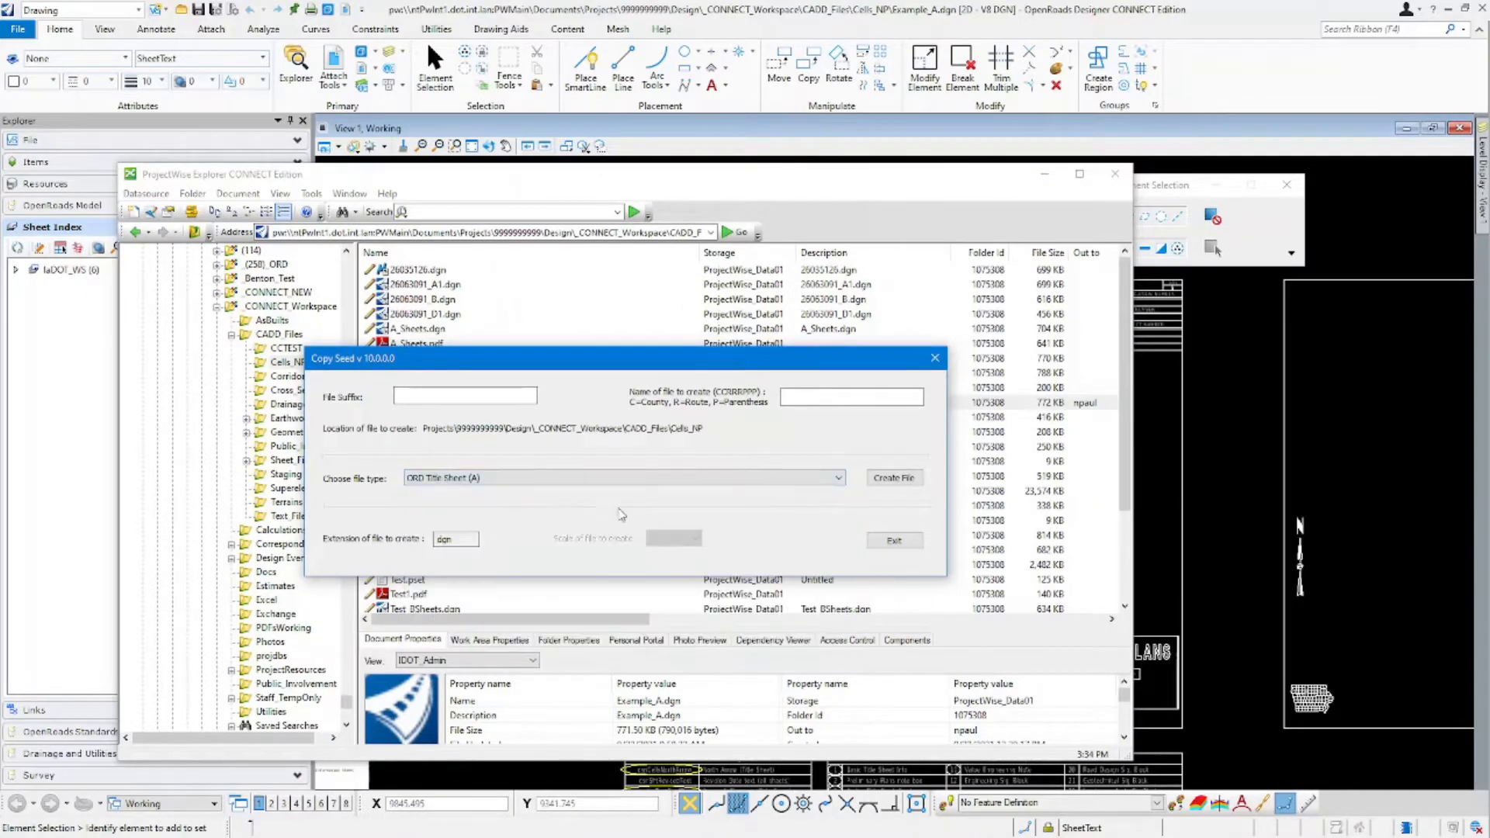
left_click(785, 397)
left_click(475, 394)
left_click(895, 540)
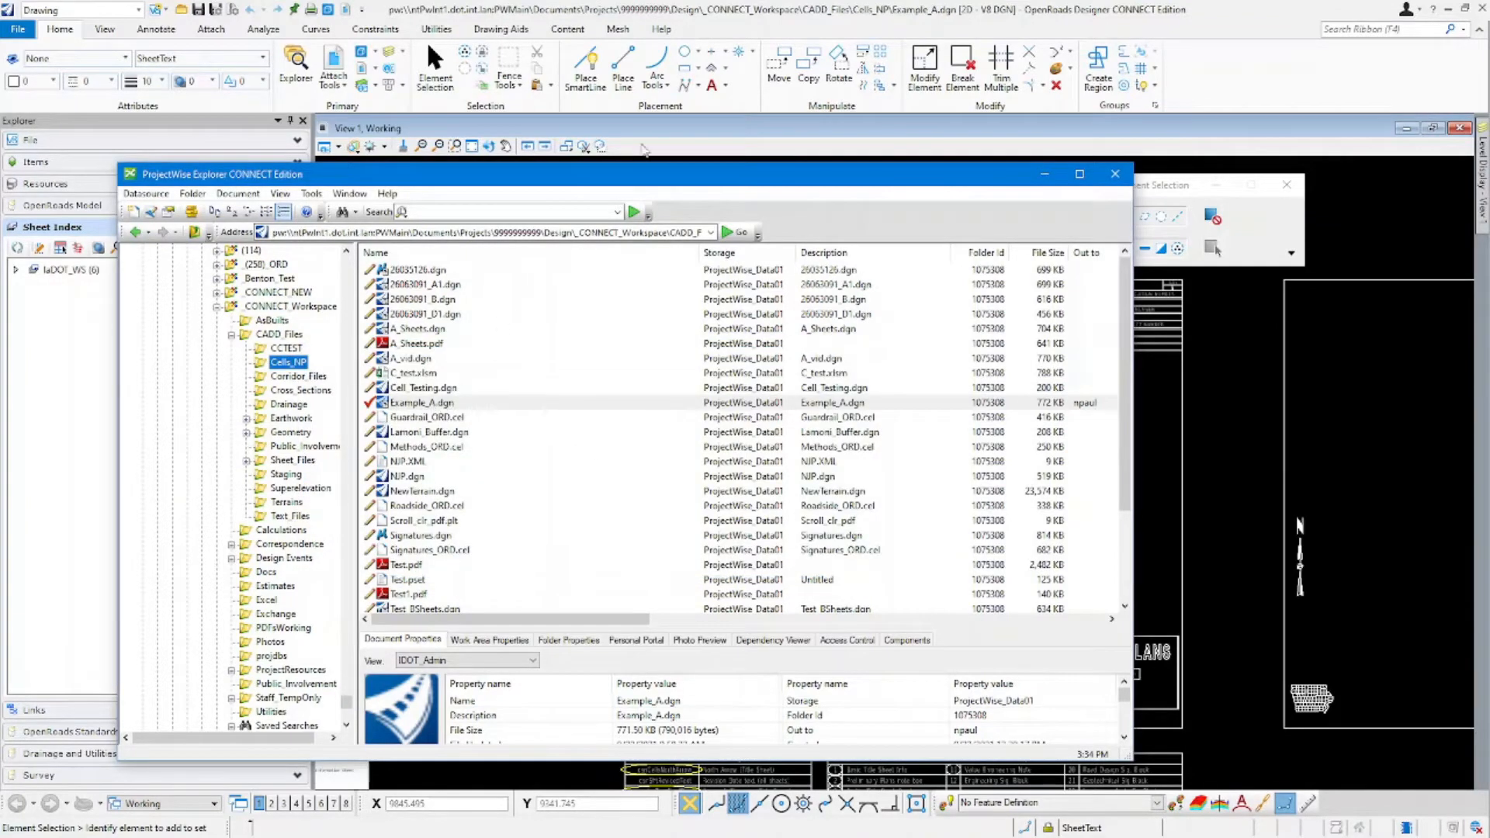
Switch to OpenRoads Designer and examine the level charts below the title sheet and the levels of the TitleSheetRef.dgn reference.
left_click(745, 10)
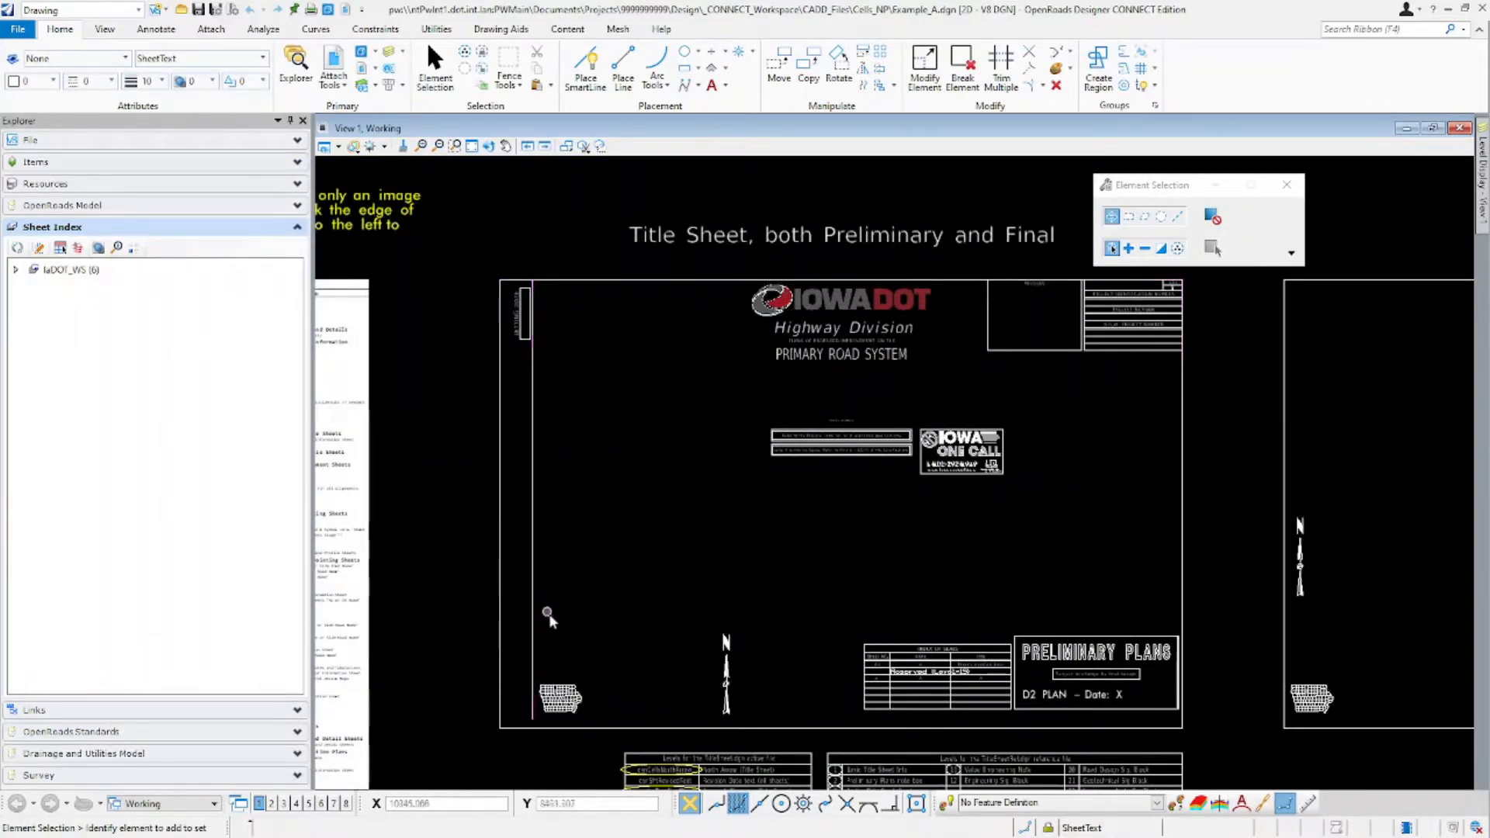
middle_click_drag(863, 658, 788, 420)
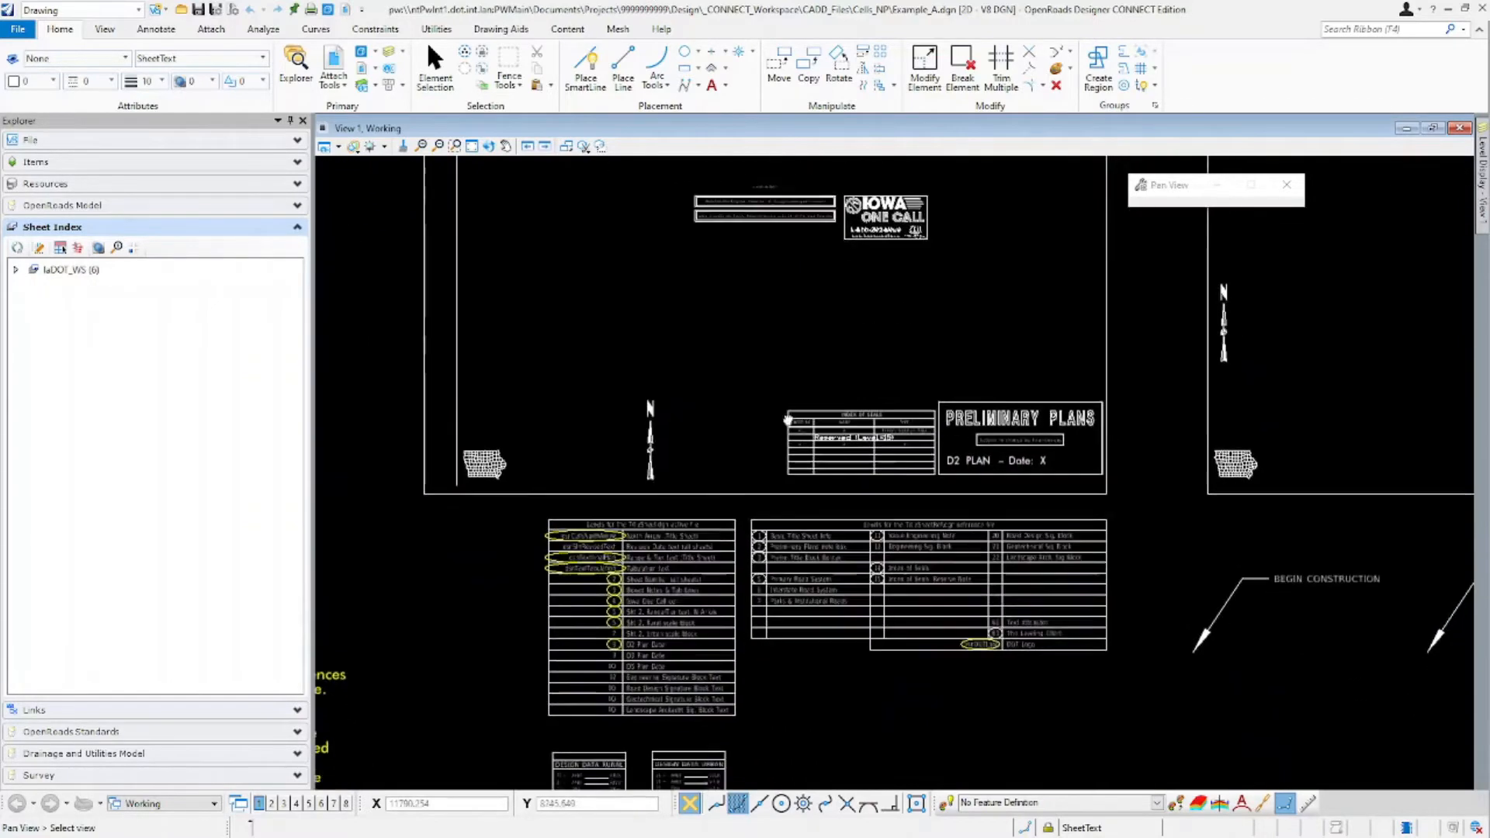
scroll(598, 700, "up", 2)
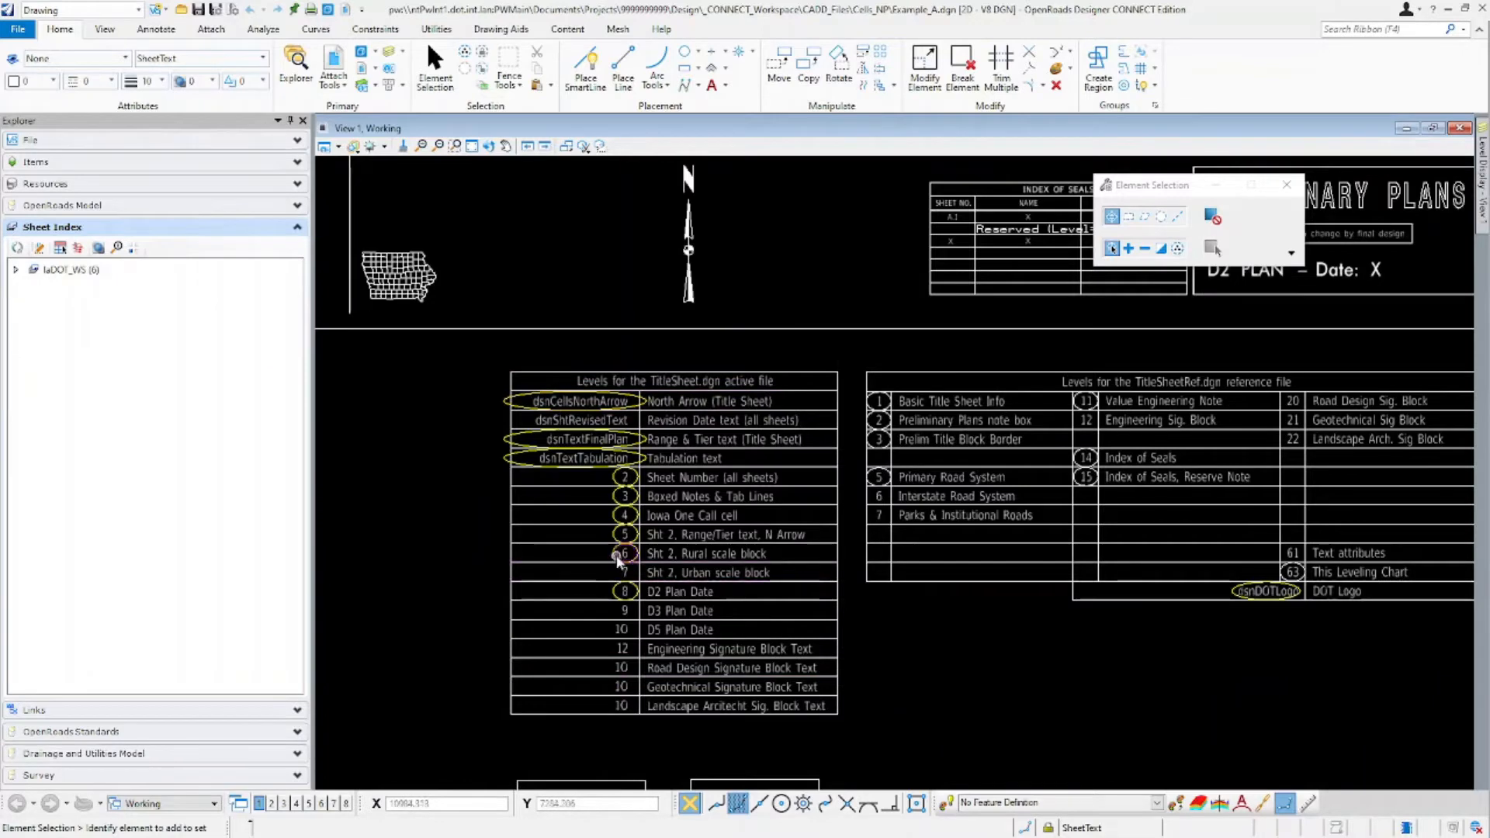
mouse_move(617, 557)
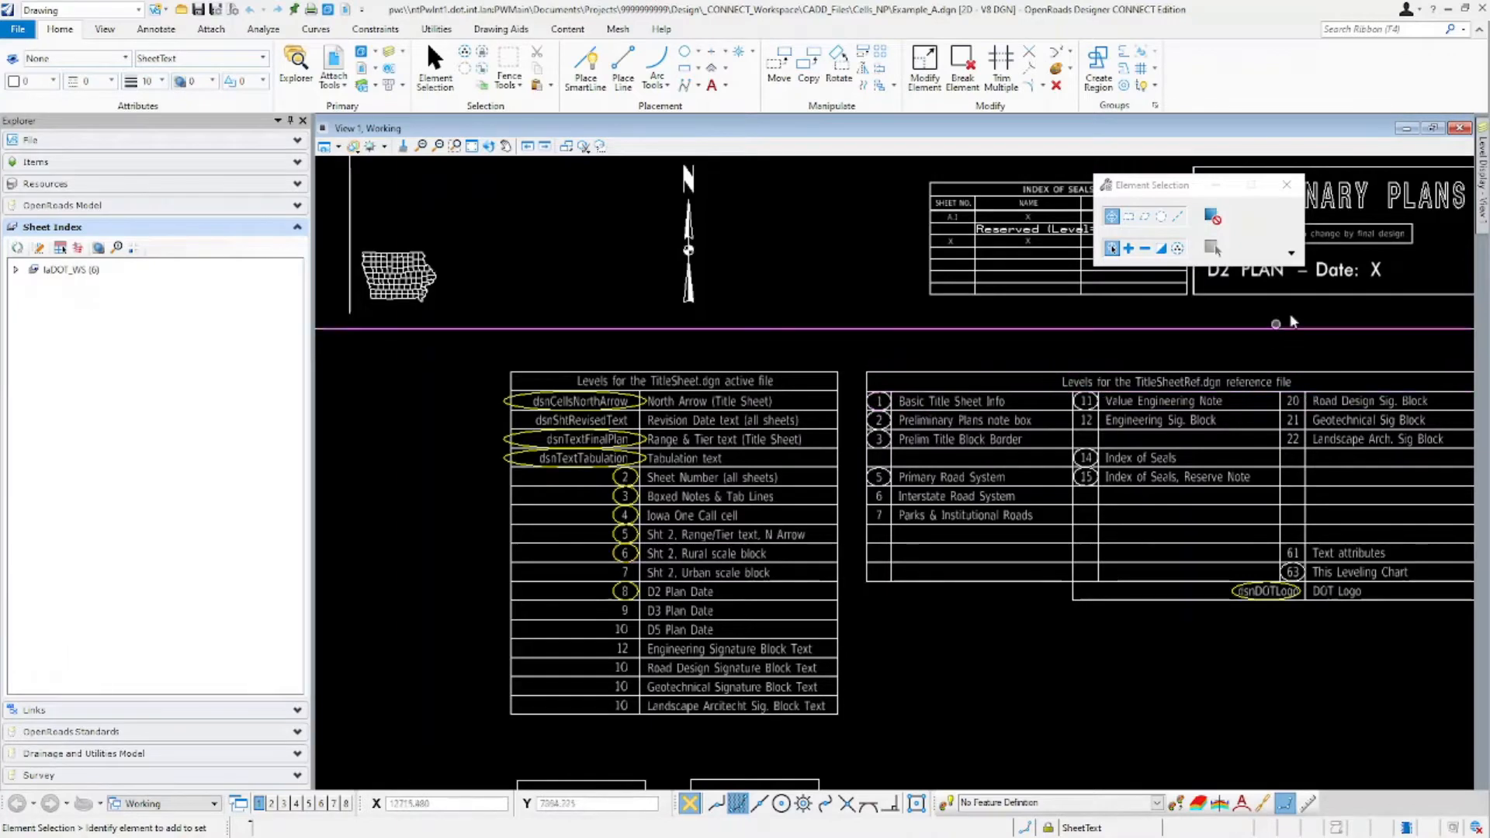
left_click(1483, 182)
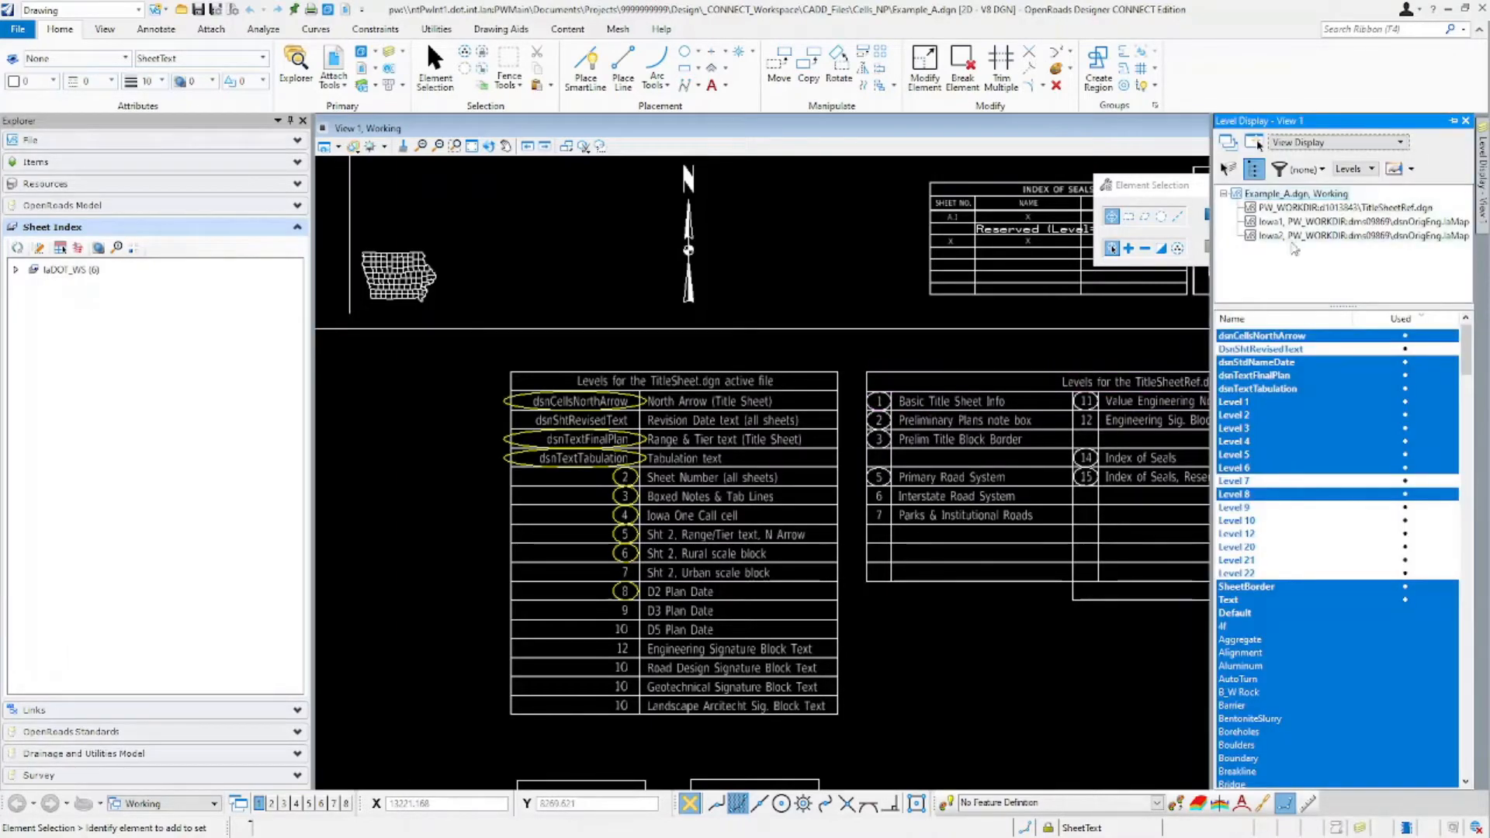
left_click(1323, 207)
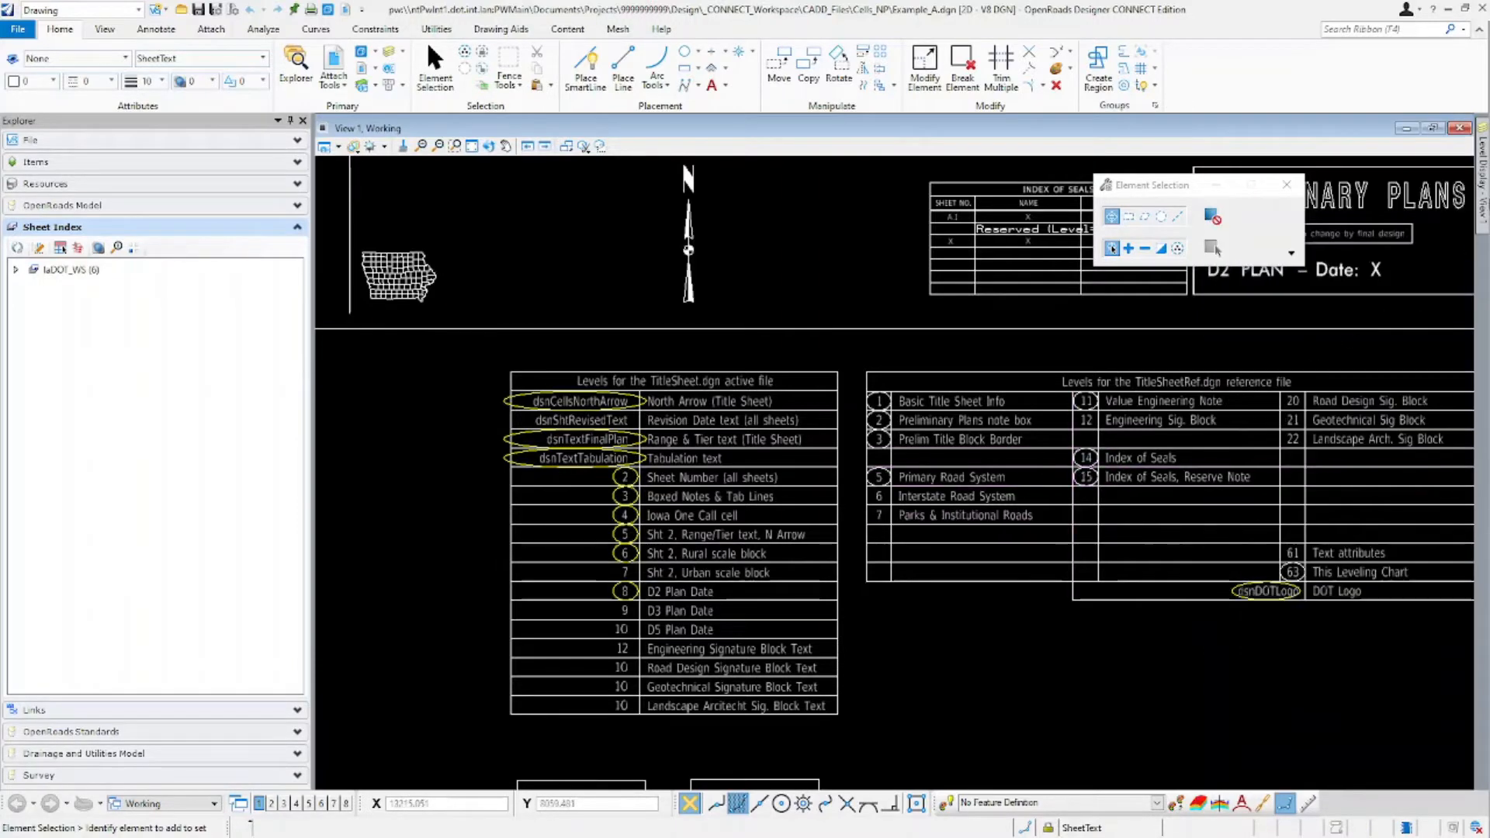
mouse_move(1480, 190)
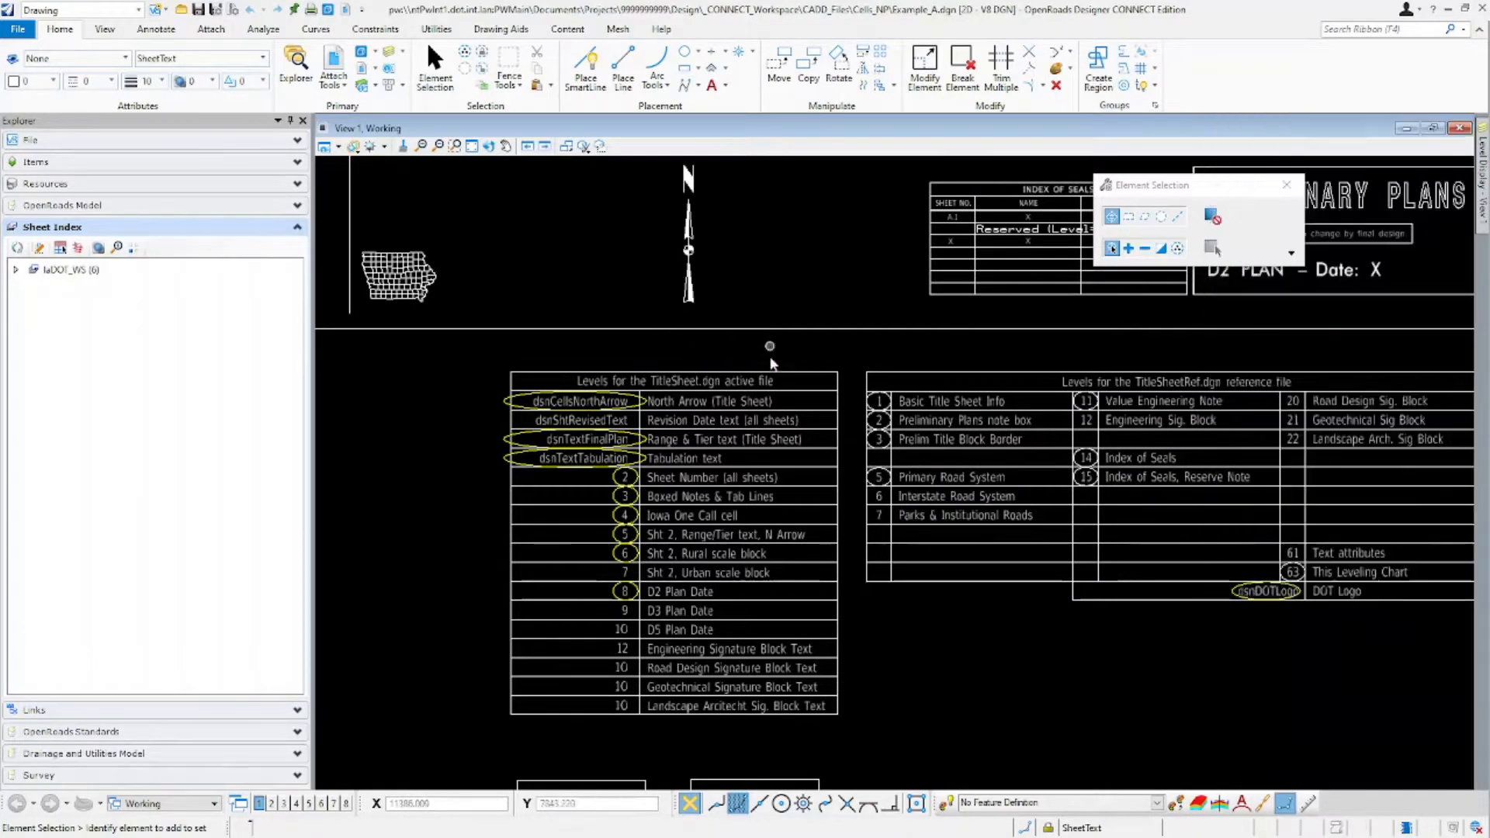
Open the D2 PLAN date text in the Preliminary Plans box for editing and leave it without entering anything.
middle_click_drag(808, 266, 639, 452)
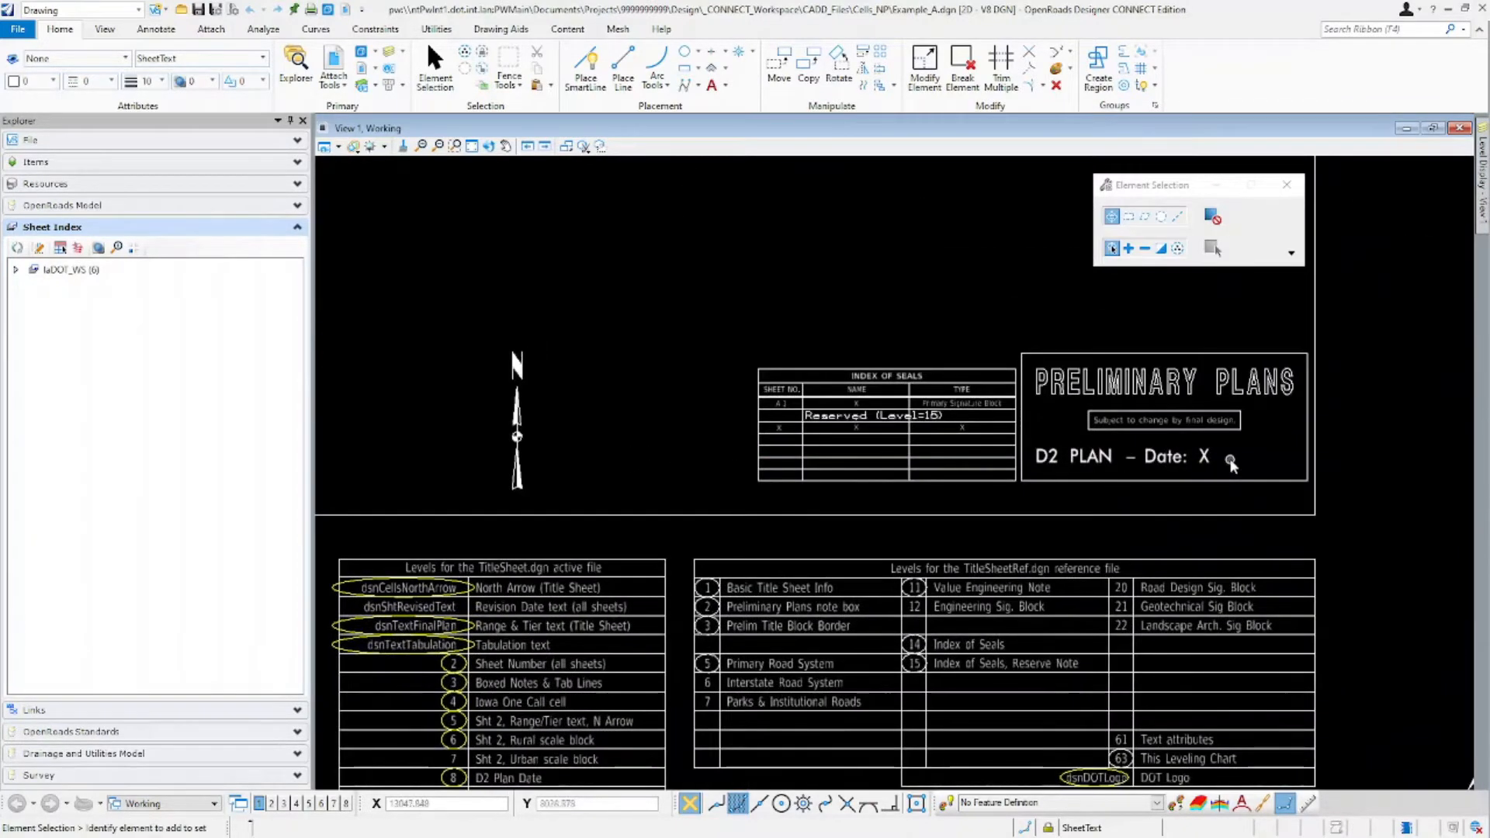
mouse_move(1209, 461)
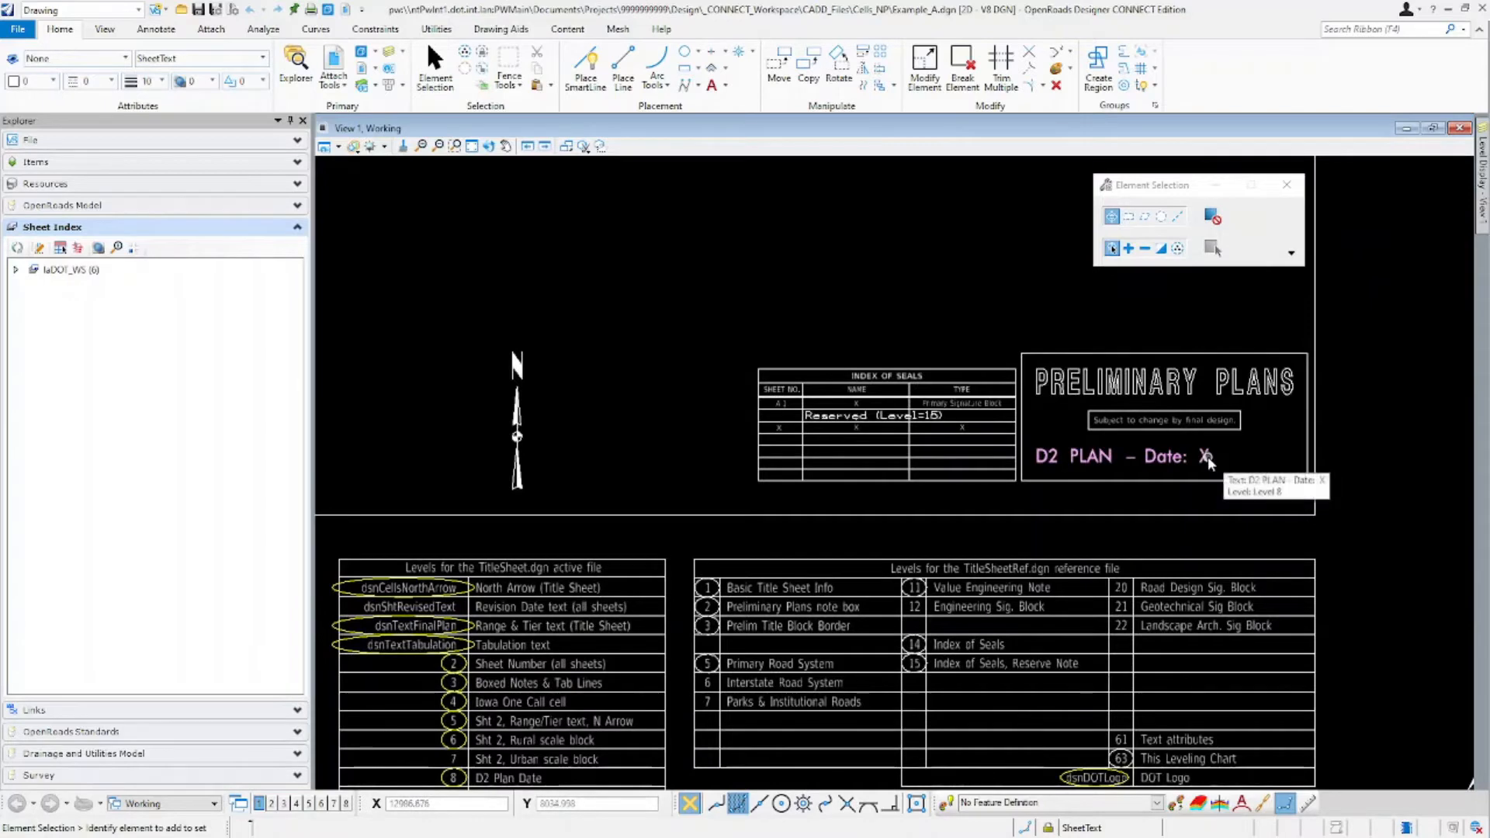
double_click(1209, 459)
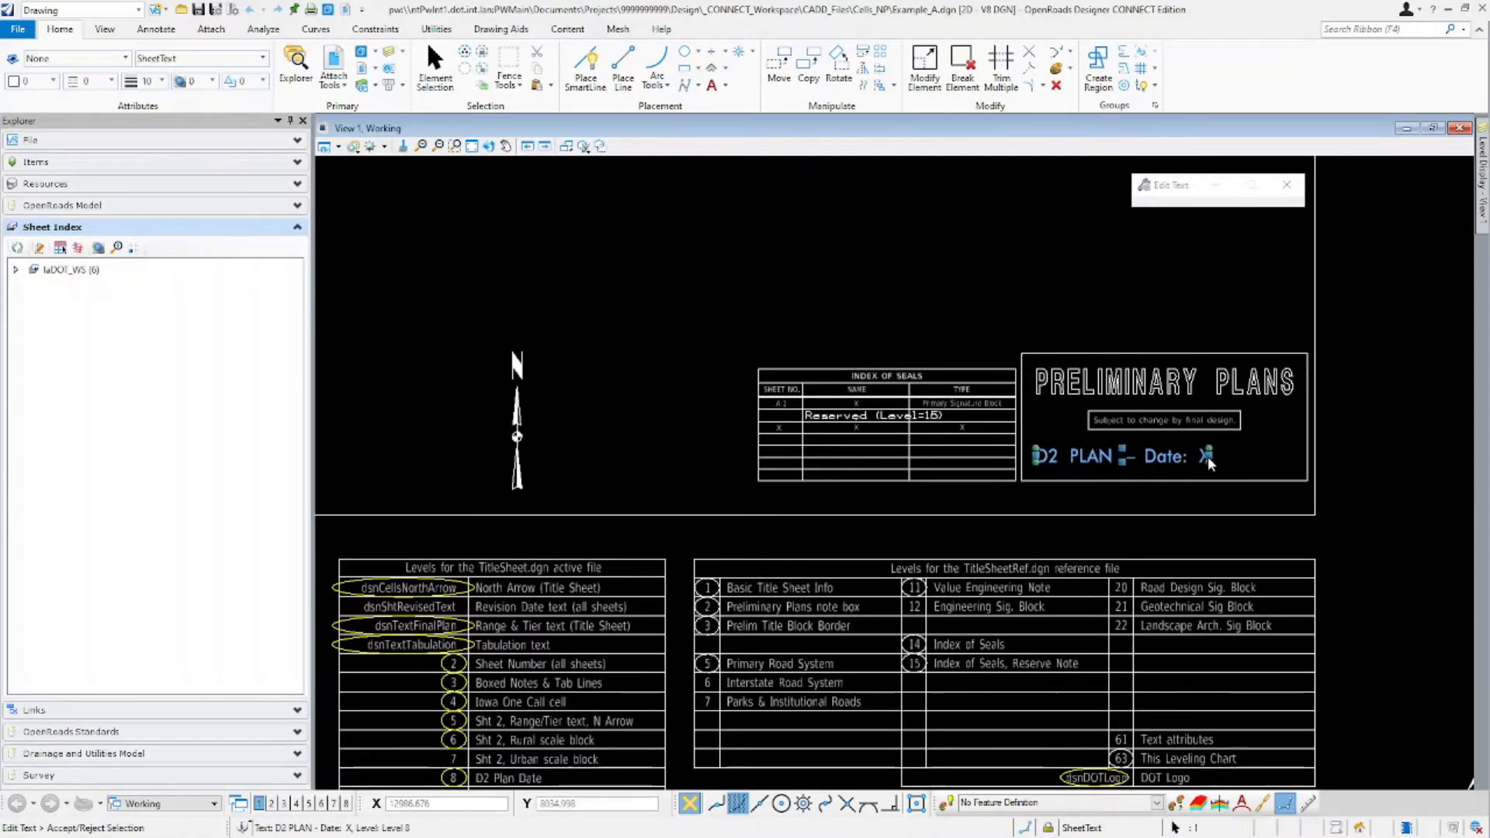
left_click(775, 268)
left_click(887, 285)
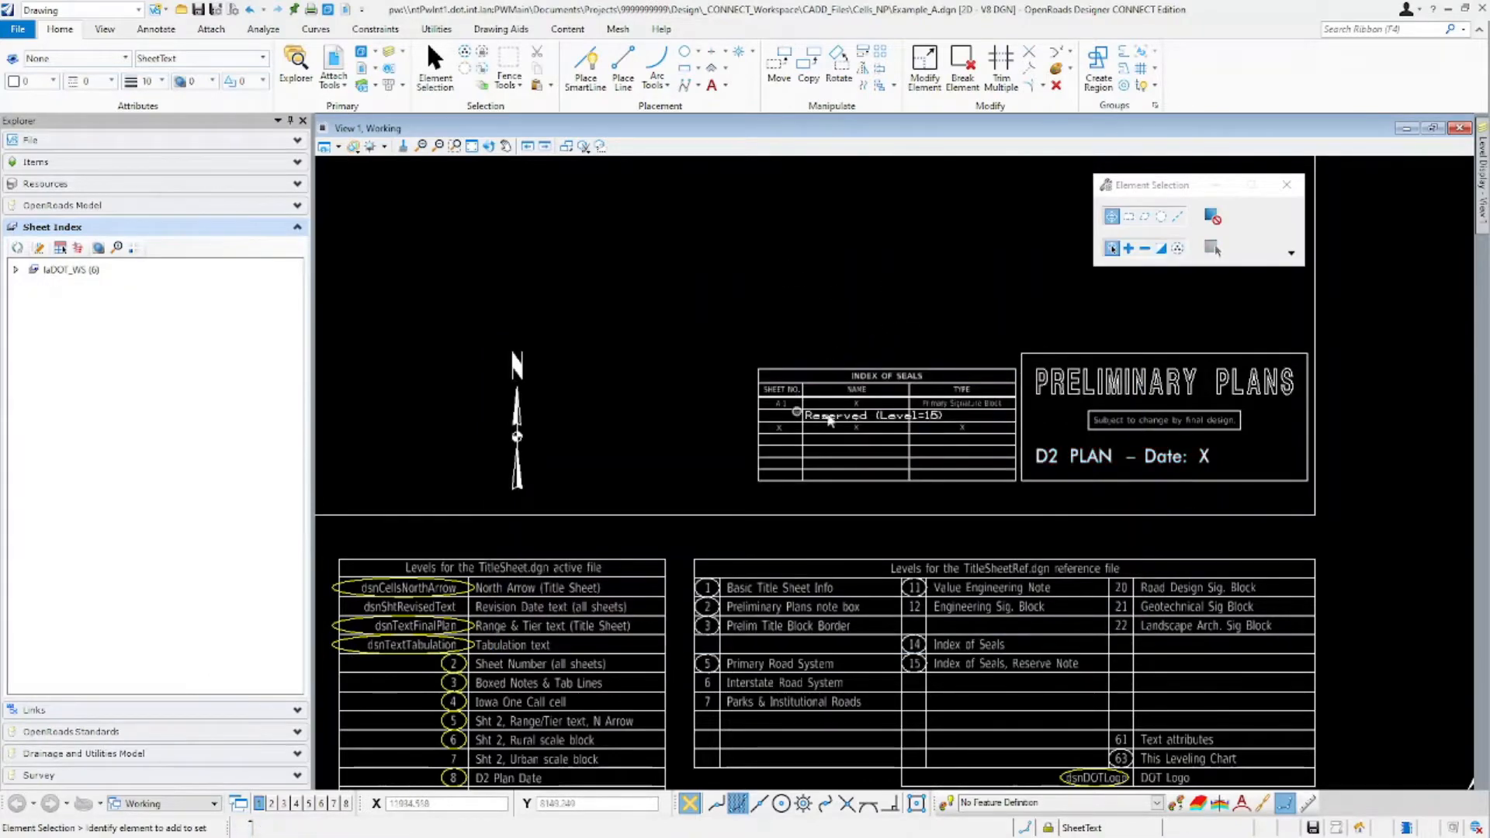
Open the NAME entry of sheet A.1 in the Index of Seals for editing and leave it without entering anything.
scroll(855, 402, "up", 5)
double_click(860, 409)
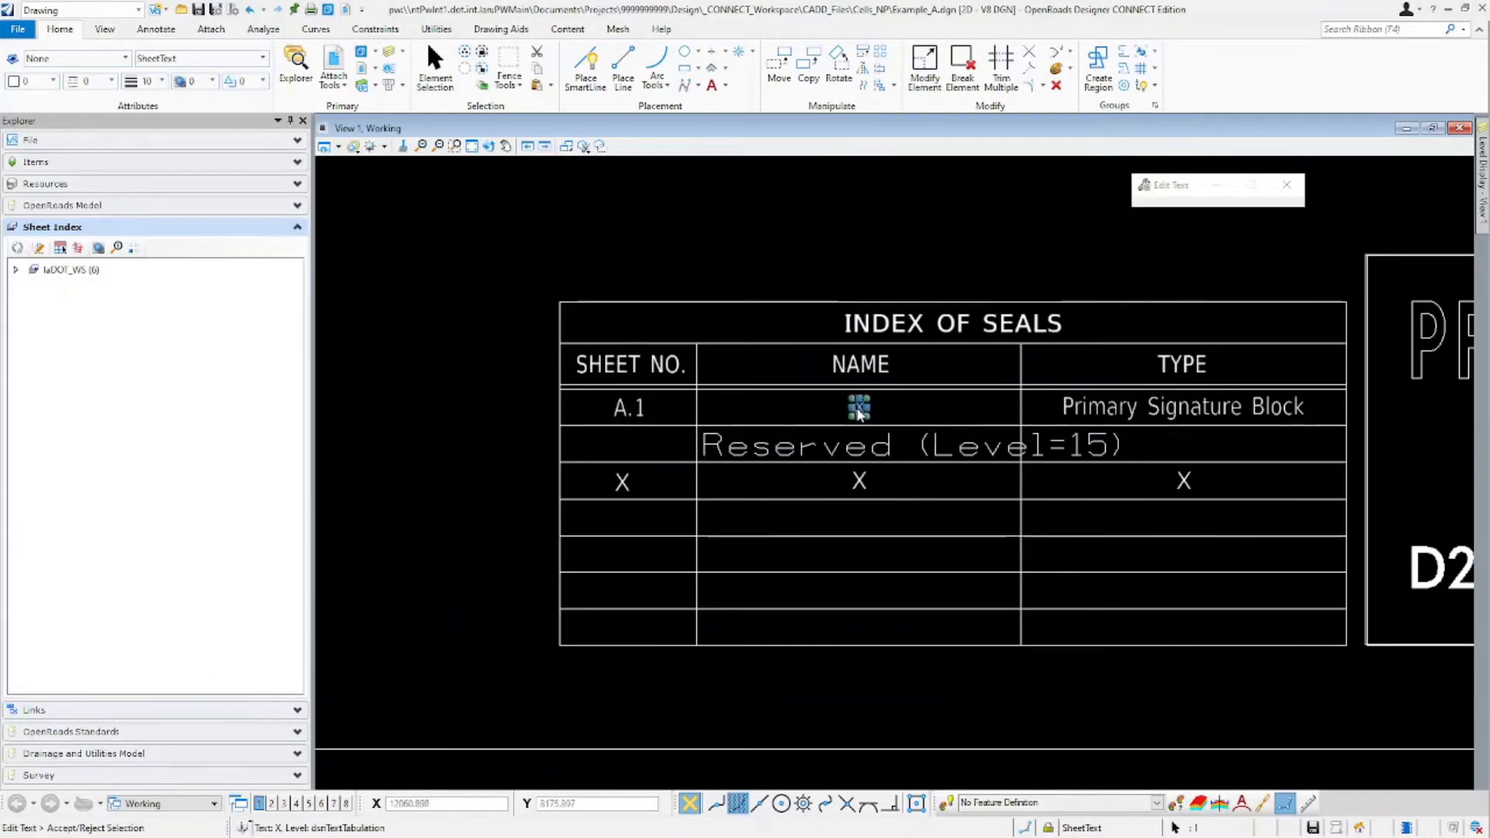
left_click(832, 273)
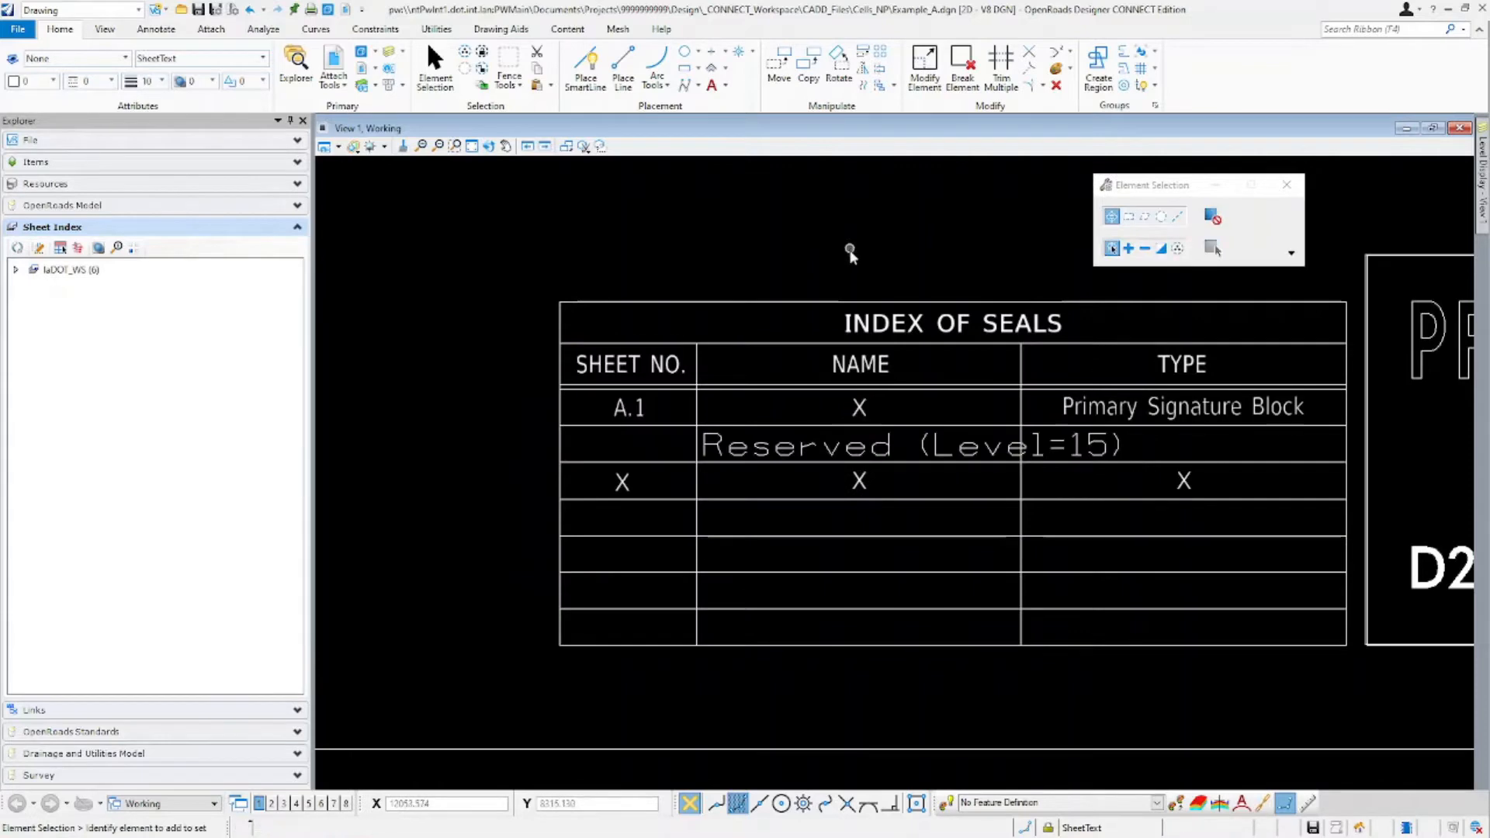
Examine the title sheet's sheet total and project number block, the Map Sheet and Index of Sheets borders, and the sheet index image.
scroll(856, 401, "down", 10)
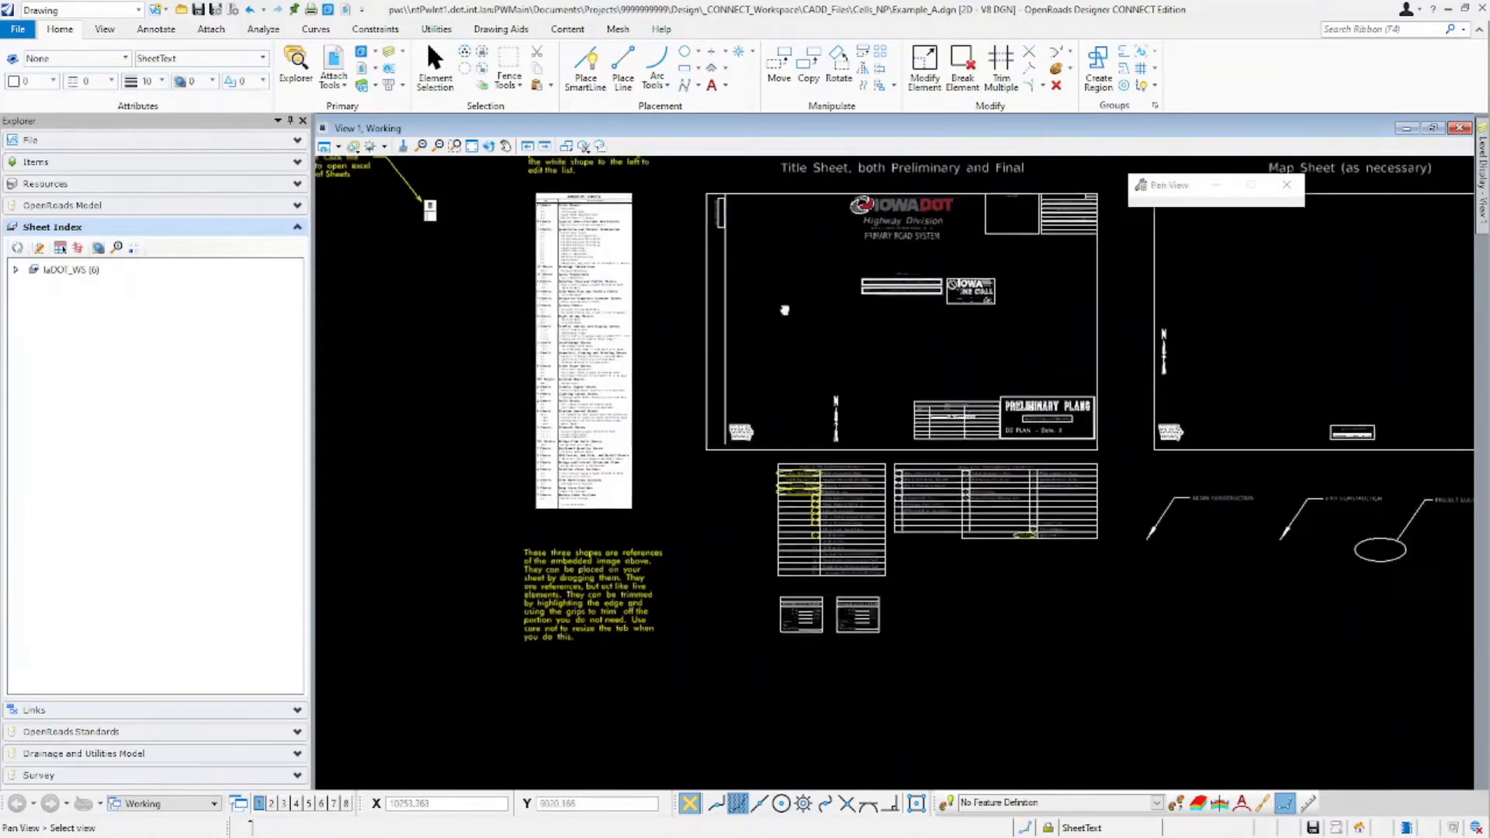
scroll(1104, 351, "up", 5)
scroll(993, 354, "up", 5)
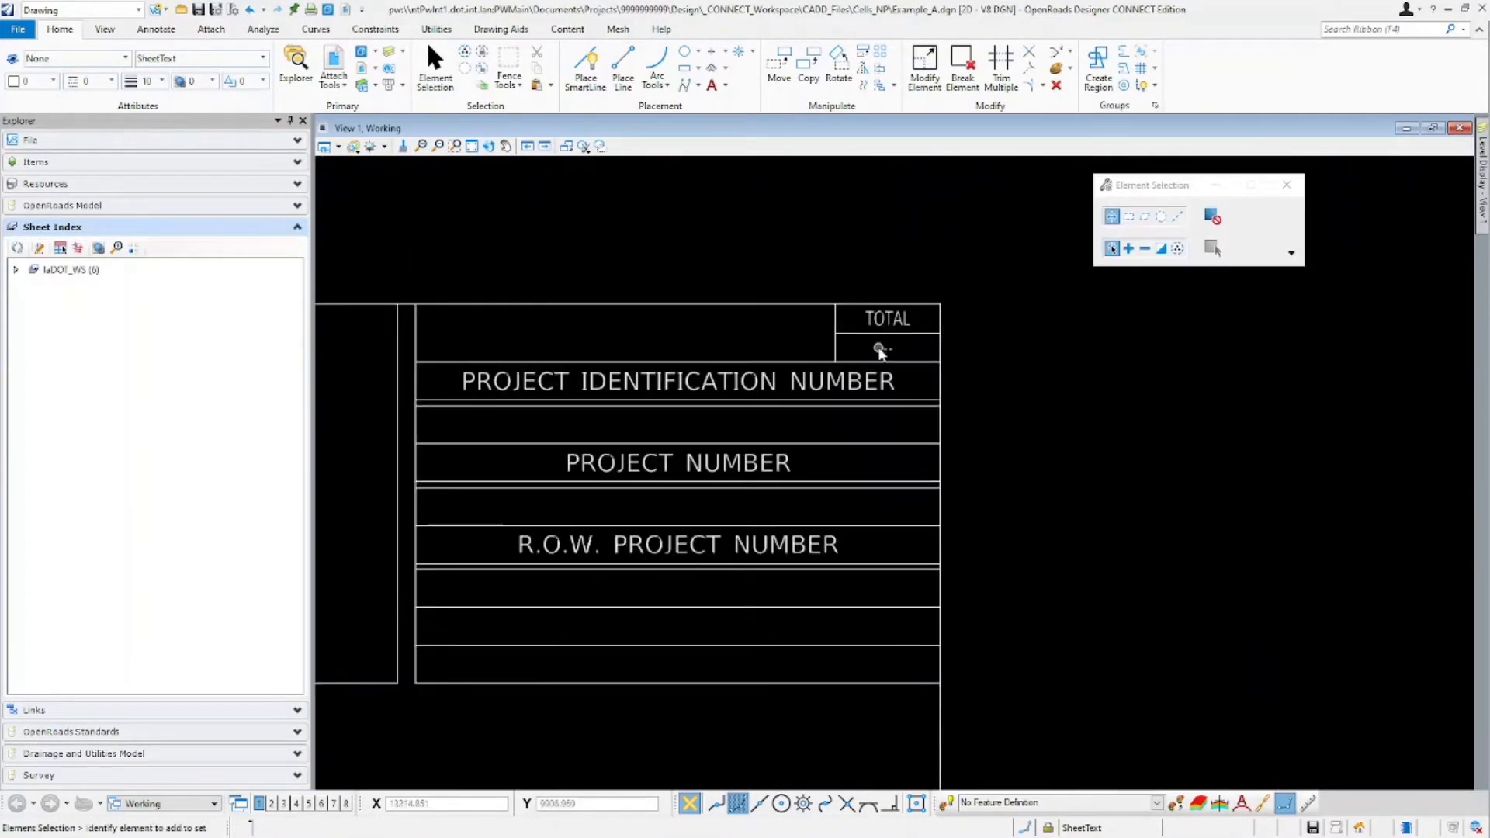
scroll(1041, 399, "down", 10)
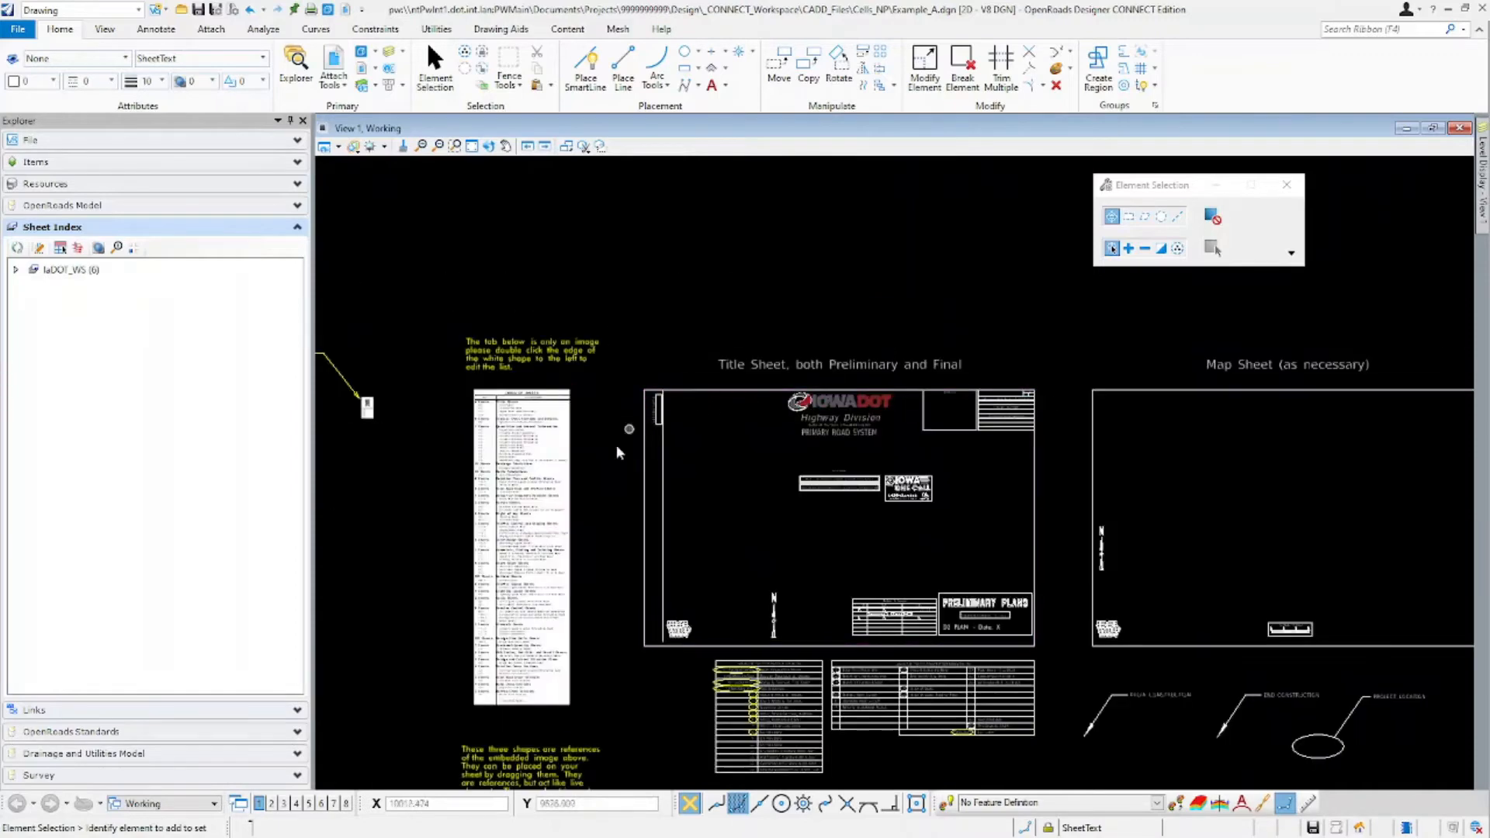
middle_click_drag(816, 607, 566, 560)
middle_click_drag(1113, 461, 899, 460)
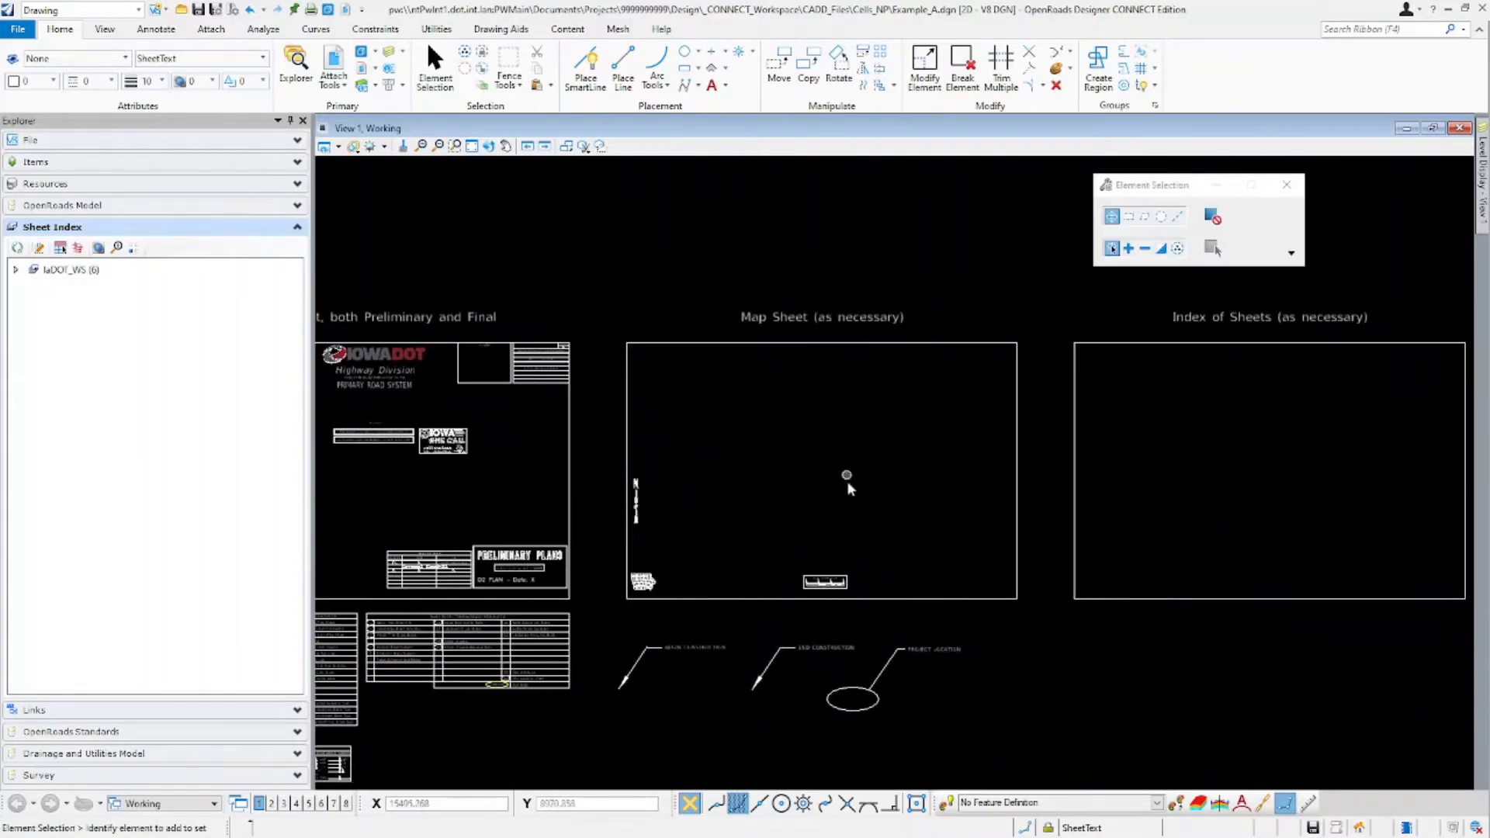
middle_click_drag(726, 501, 1063, 502)
middle_click_drag(505, 570, 718, 552)
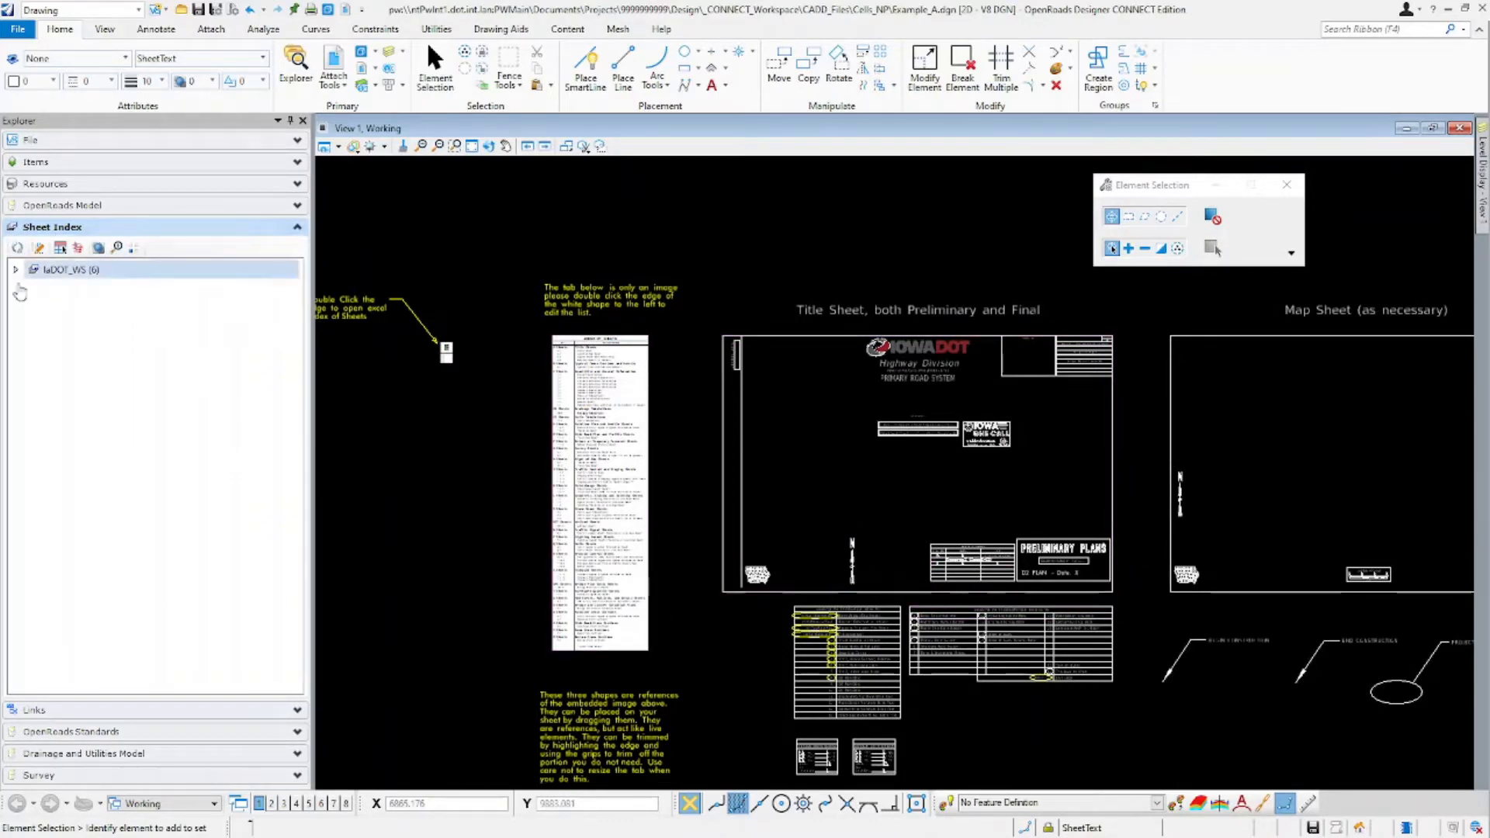
Make the Sheet Index editable and review the index properties and sheet numbering controls of the IaDOT_WS workset.
left_click(16, 271)
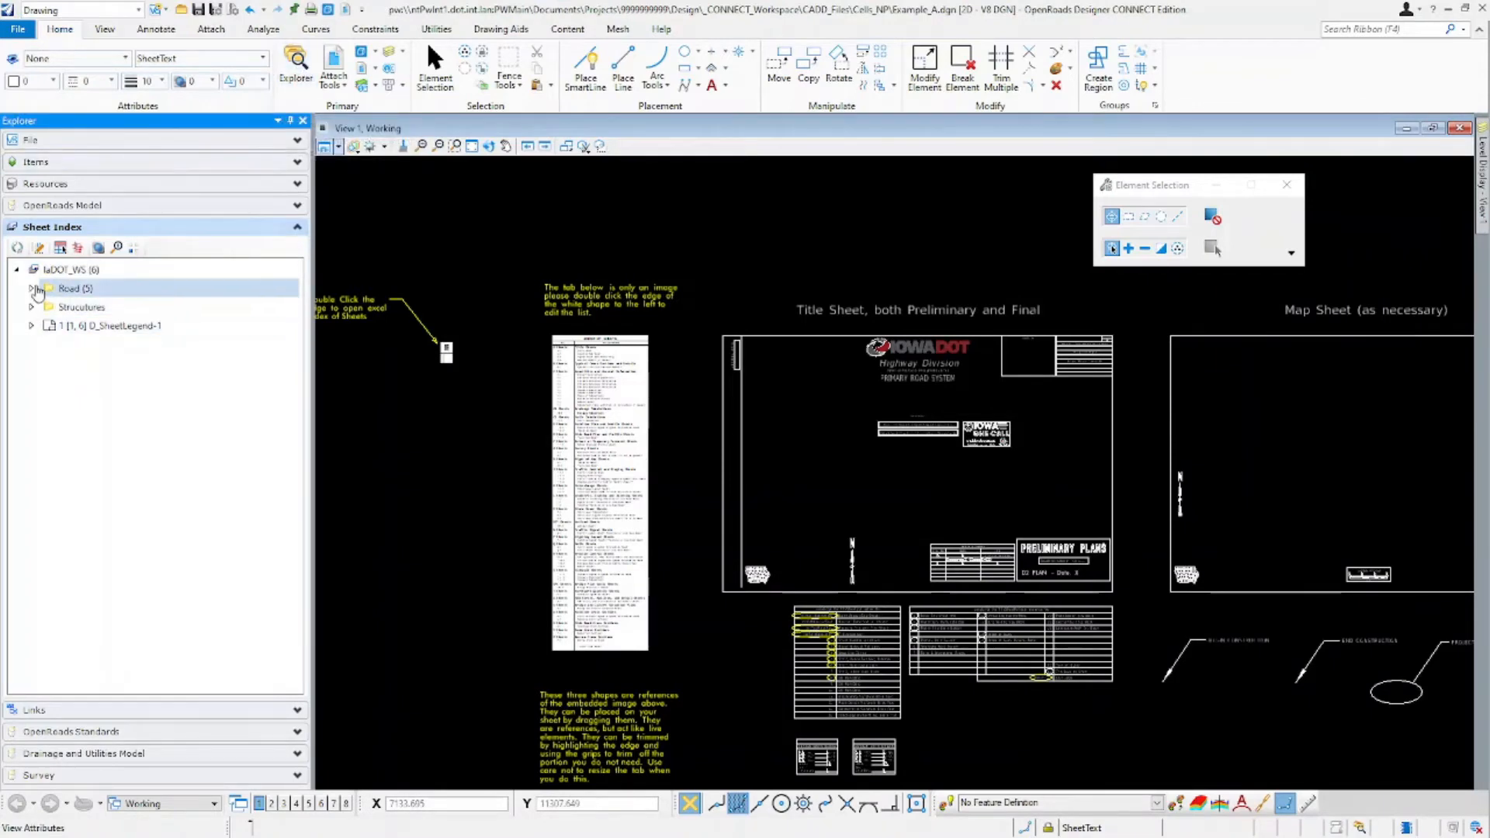
left_click(38, 248)
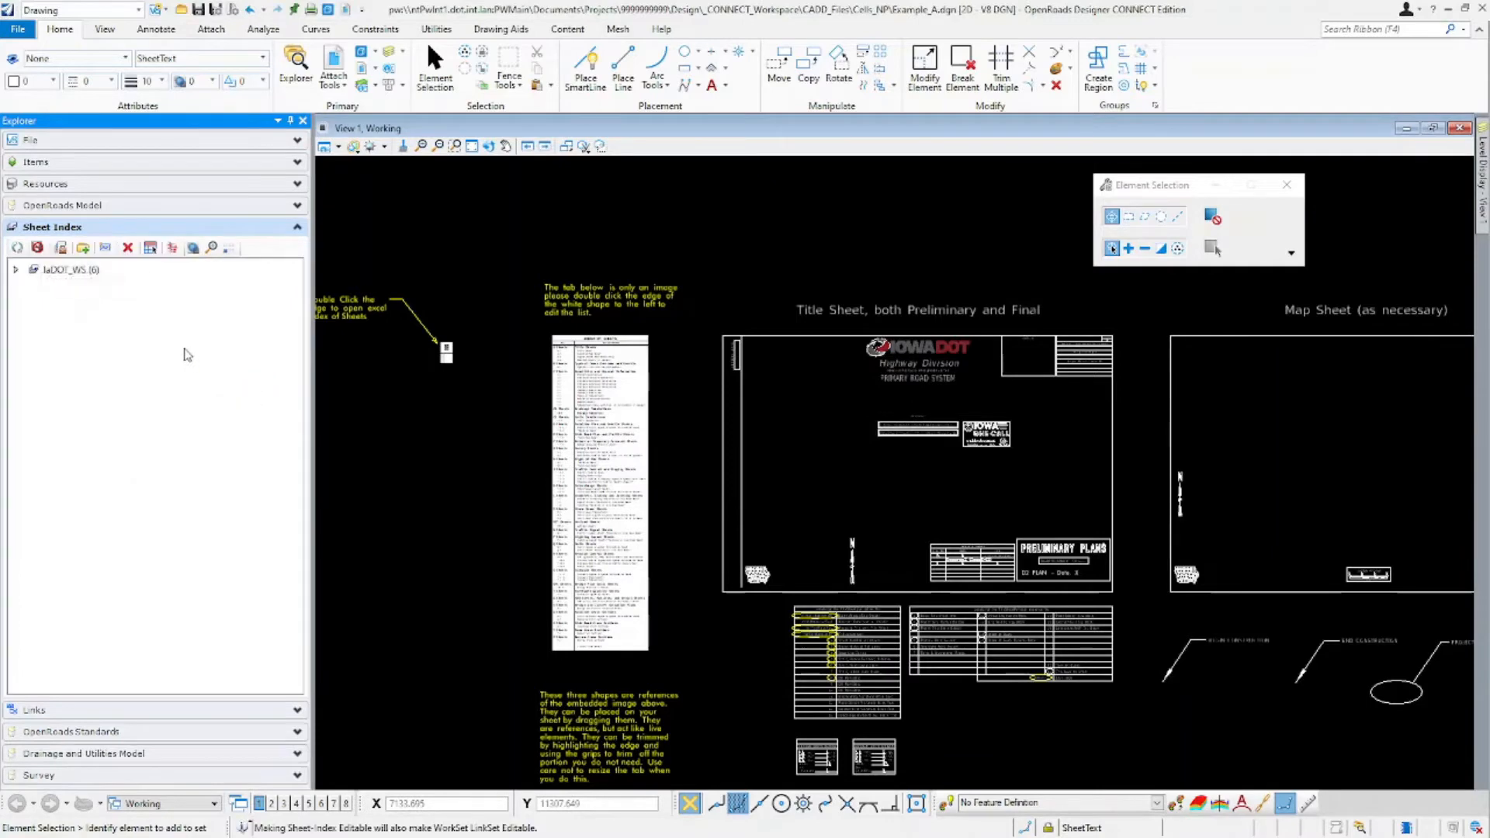
left_click(16, 271)
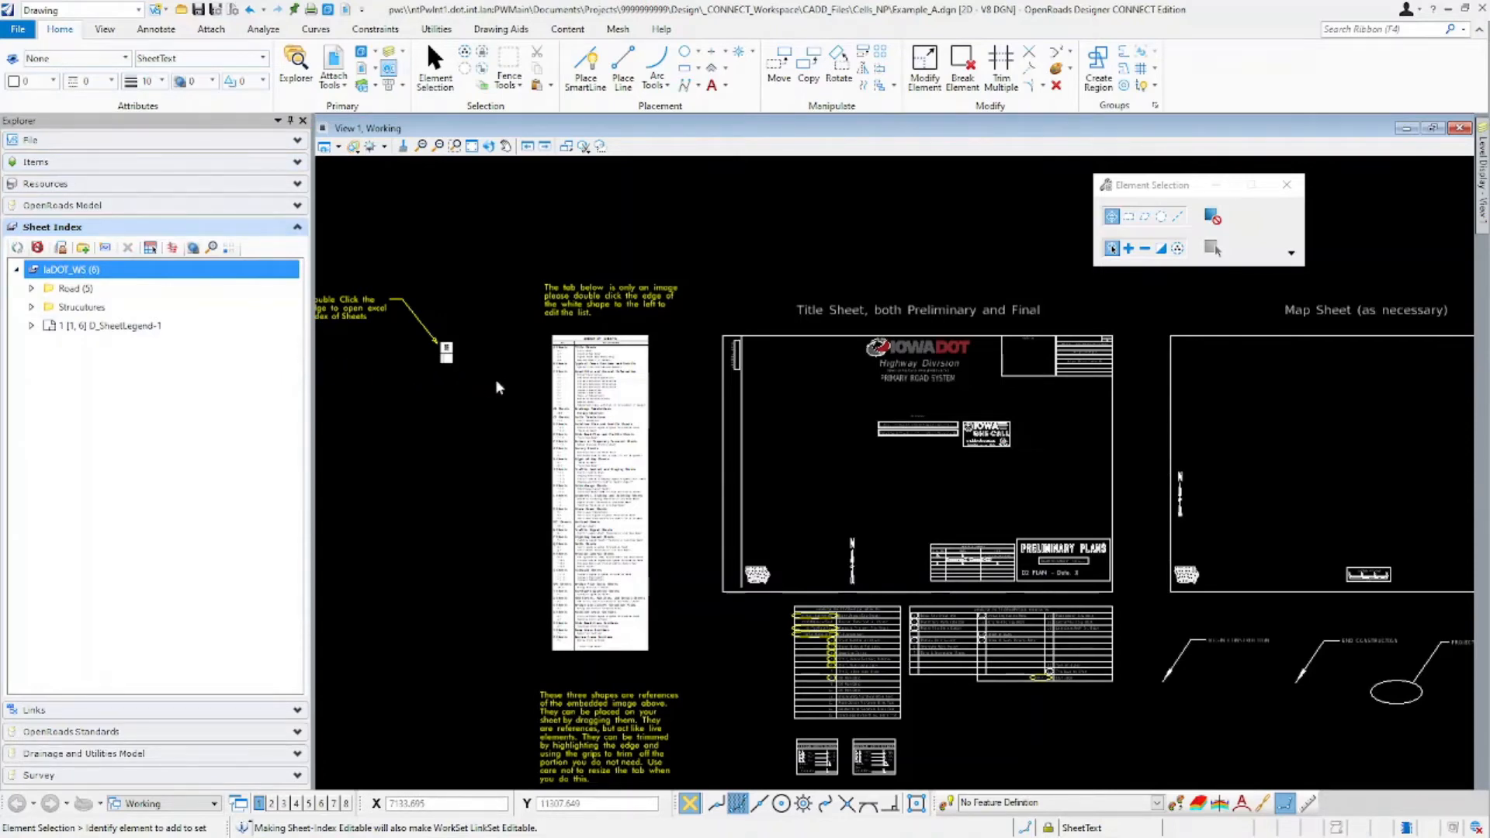
left_click_drag(1236, 234, 439, 189)
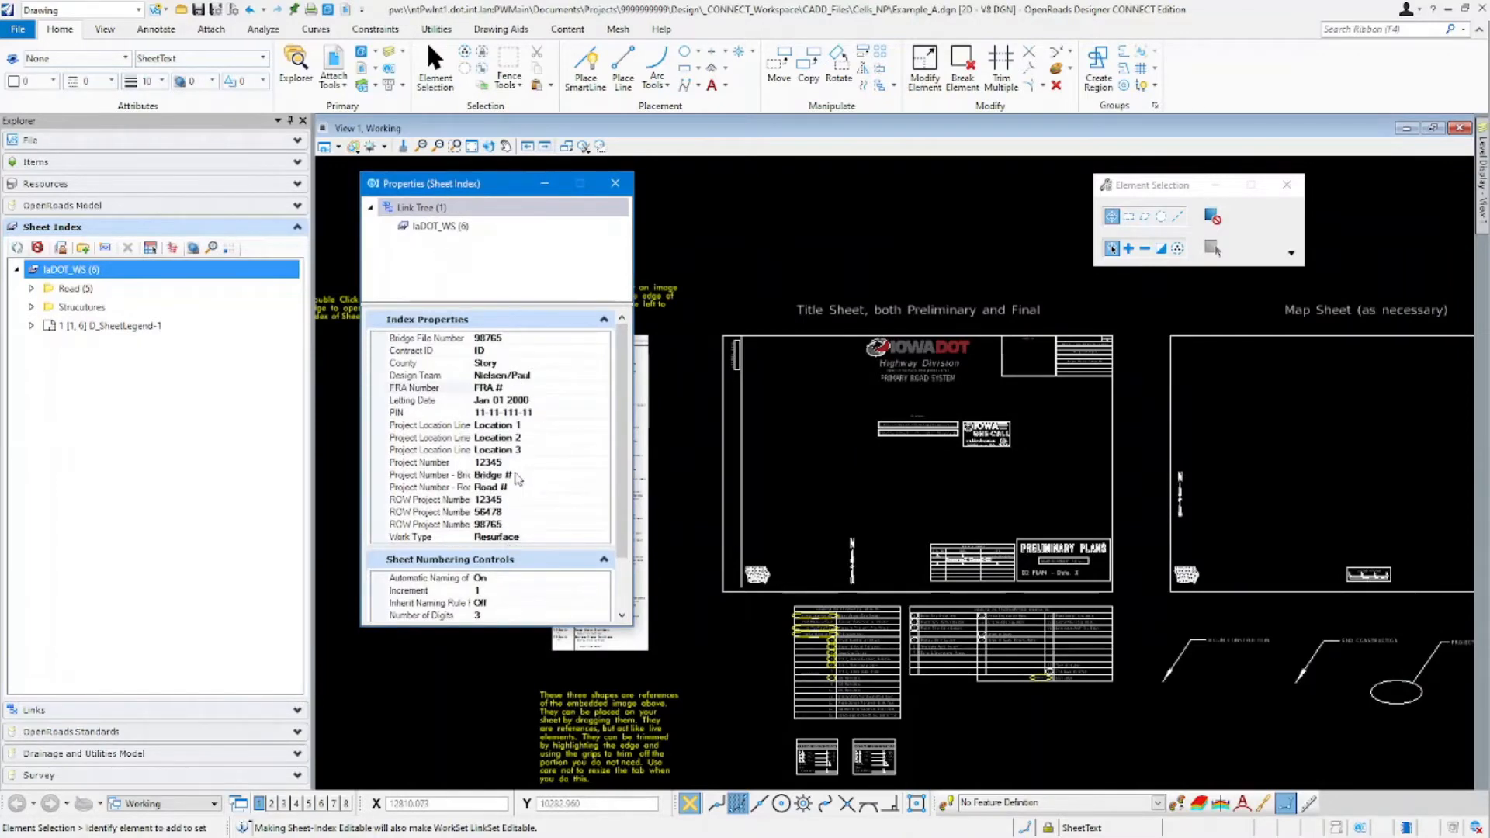
scroll(506, 541, "down", 1)
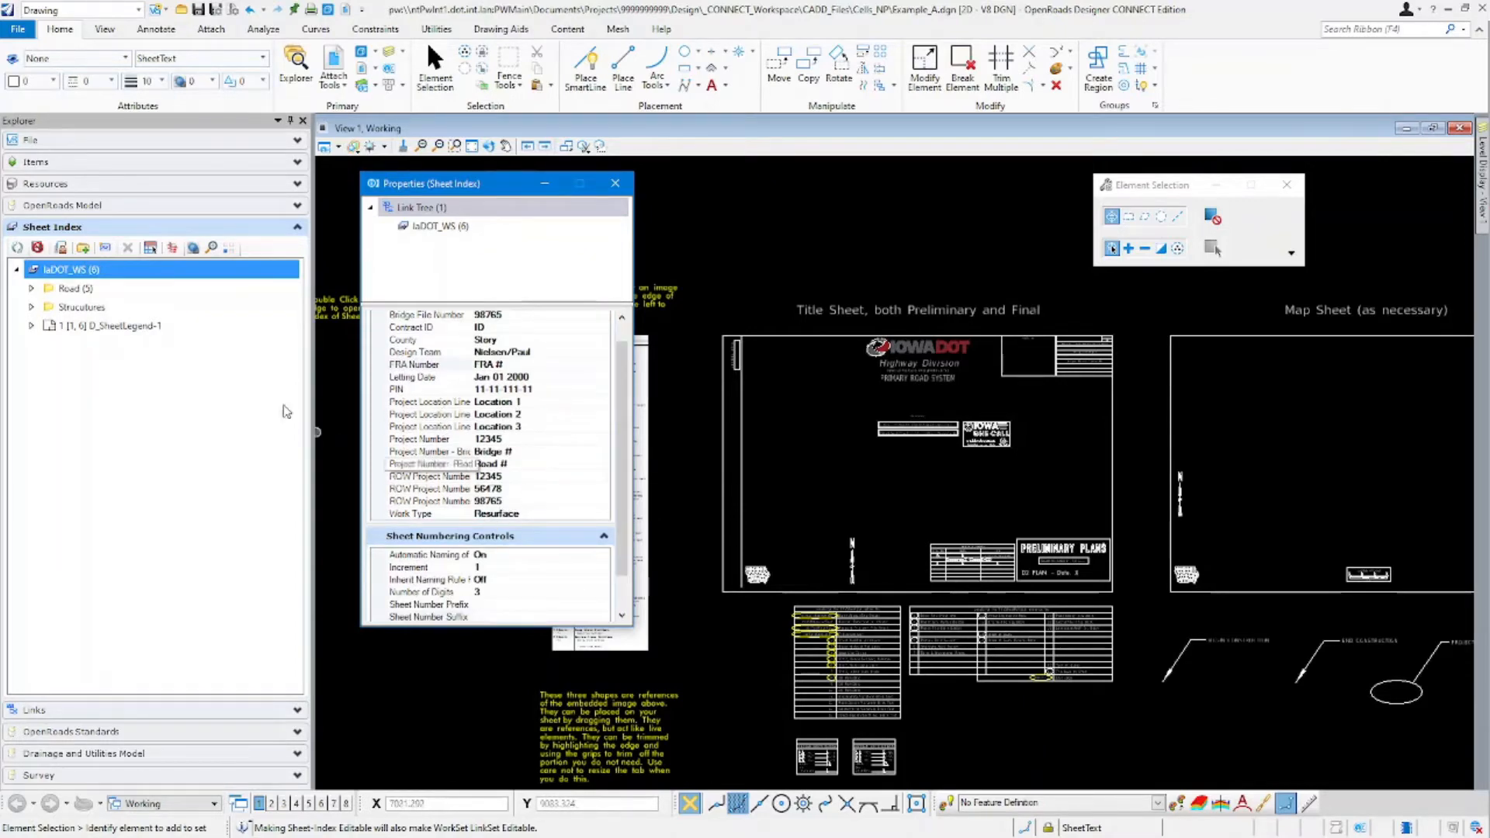
Delete the A01_SheetModel and A02_SheetModel links from the A Sheets folder under Road.
left_click(28, 288)
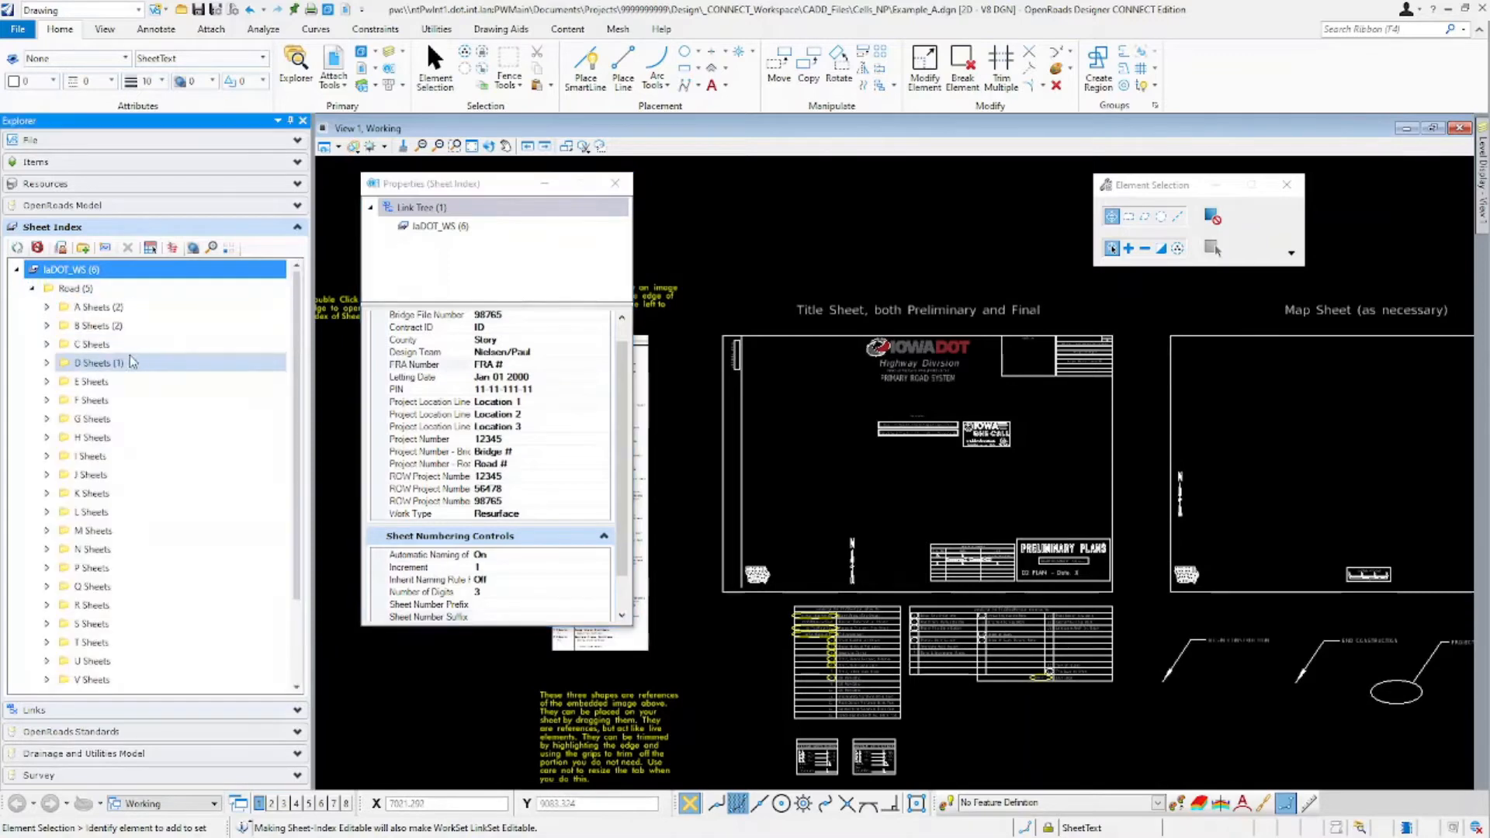
left_click(52, 309)
left_click(48, 307)
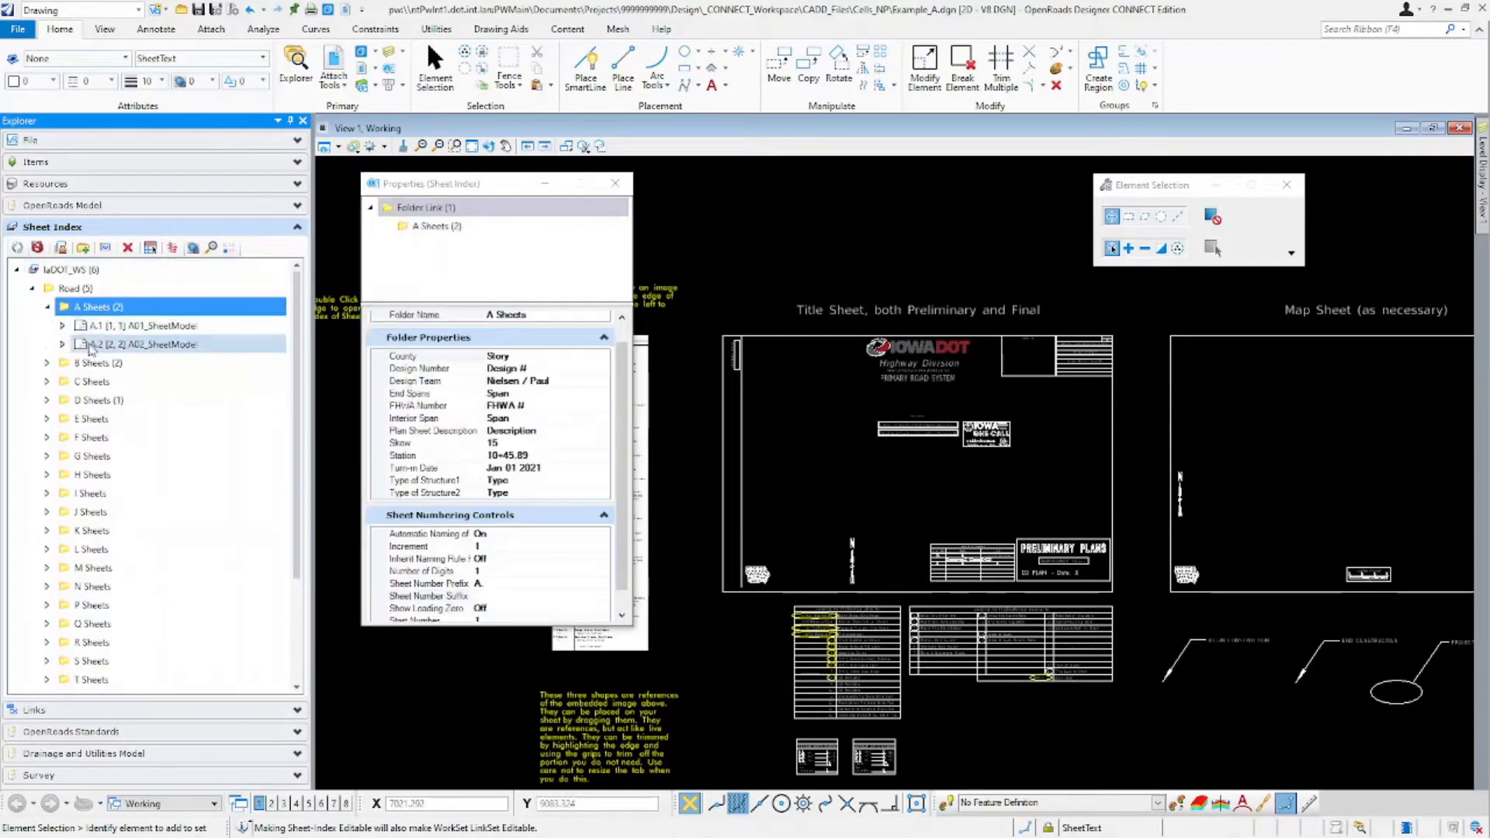
left_click(145, 326)
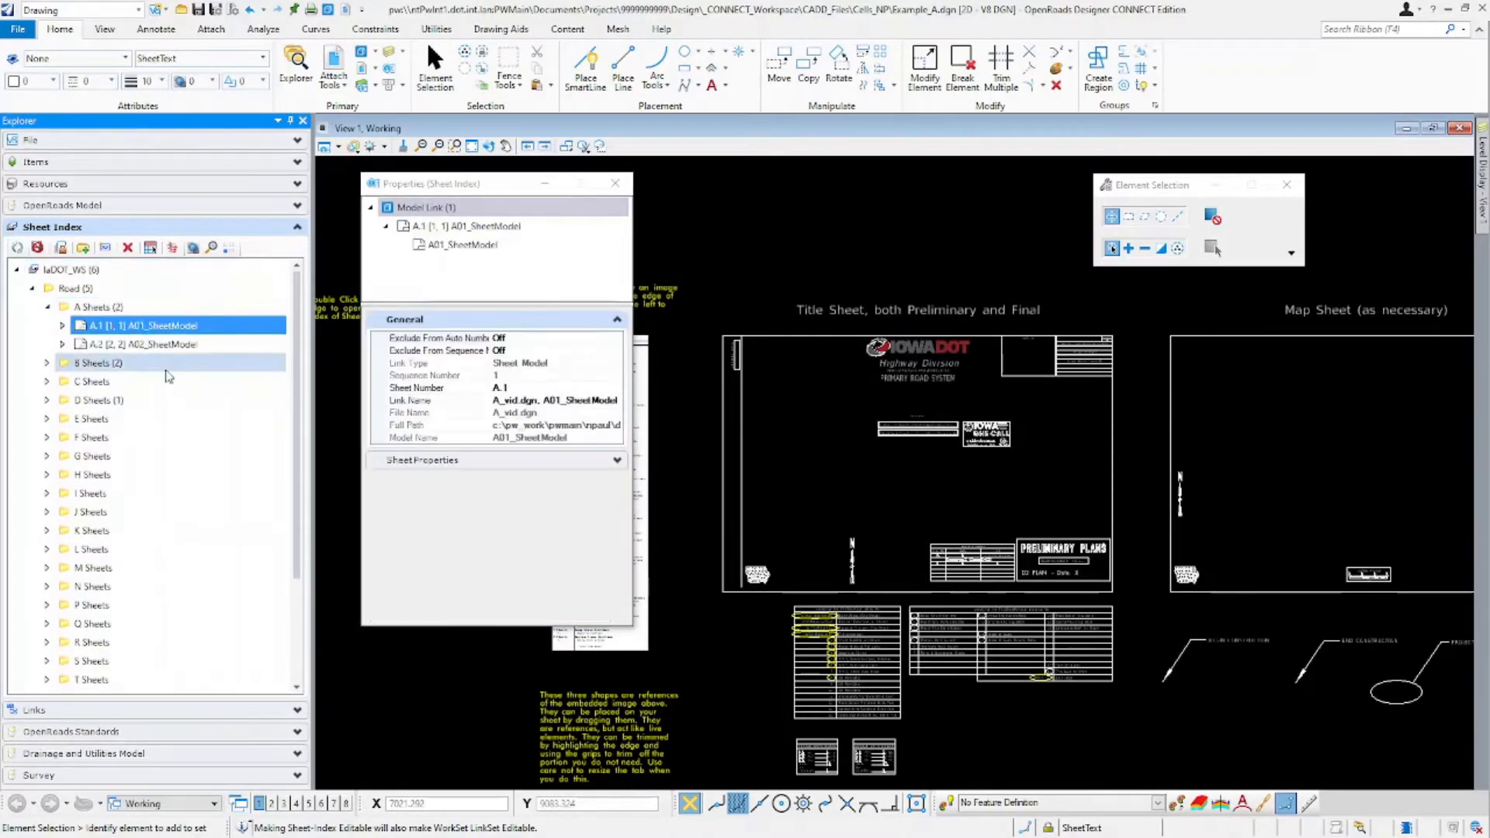
left_click(183, 347, "ctrl")
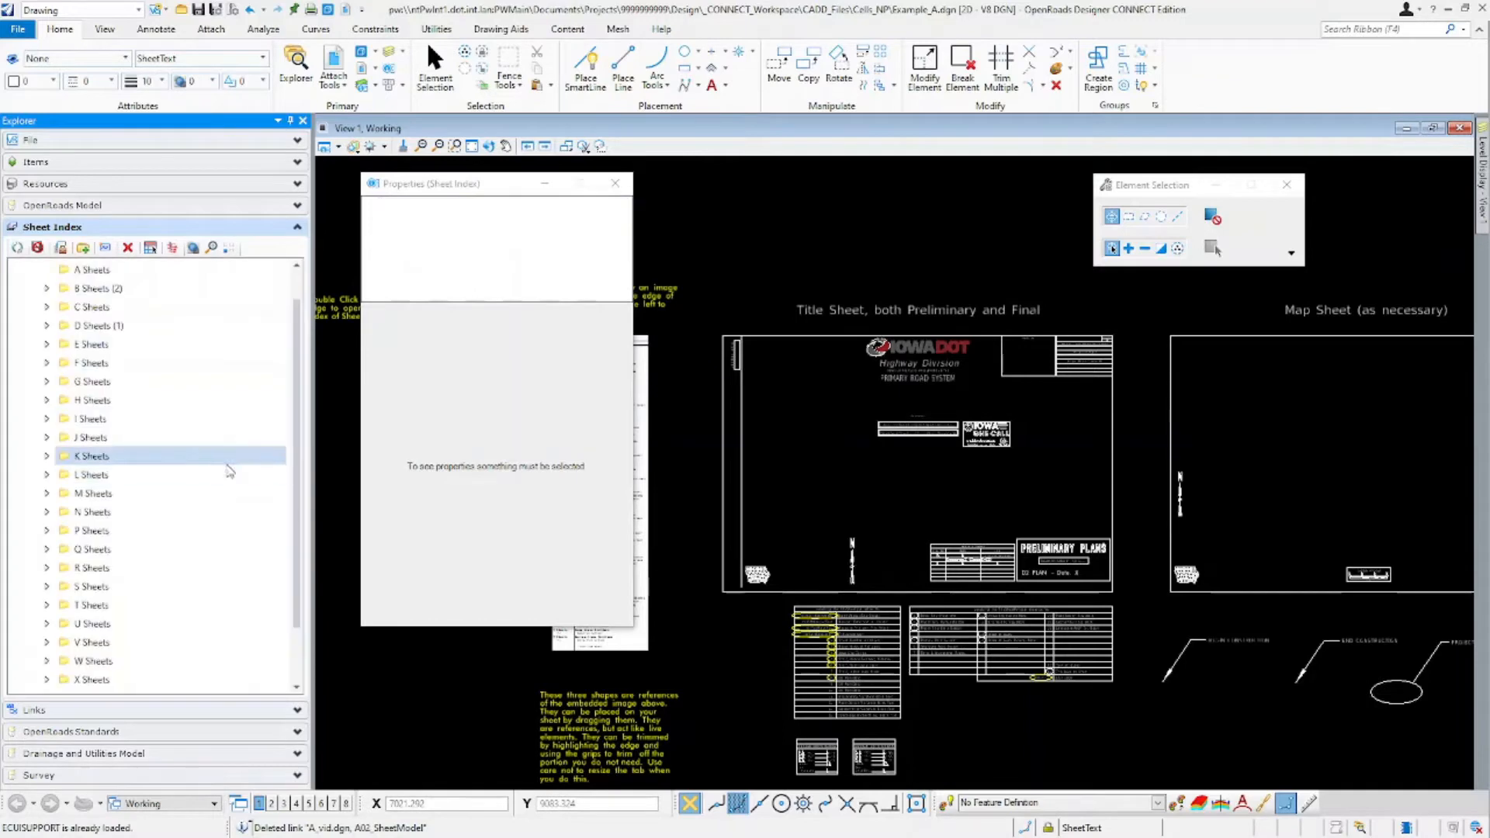
Add A01_SheetModel and A02_SheetModel from Example_A.dgn to the A Sheets folder and expand it.
left_click(91, 308)
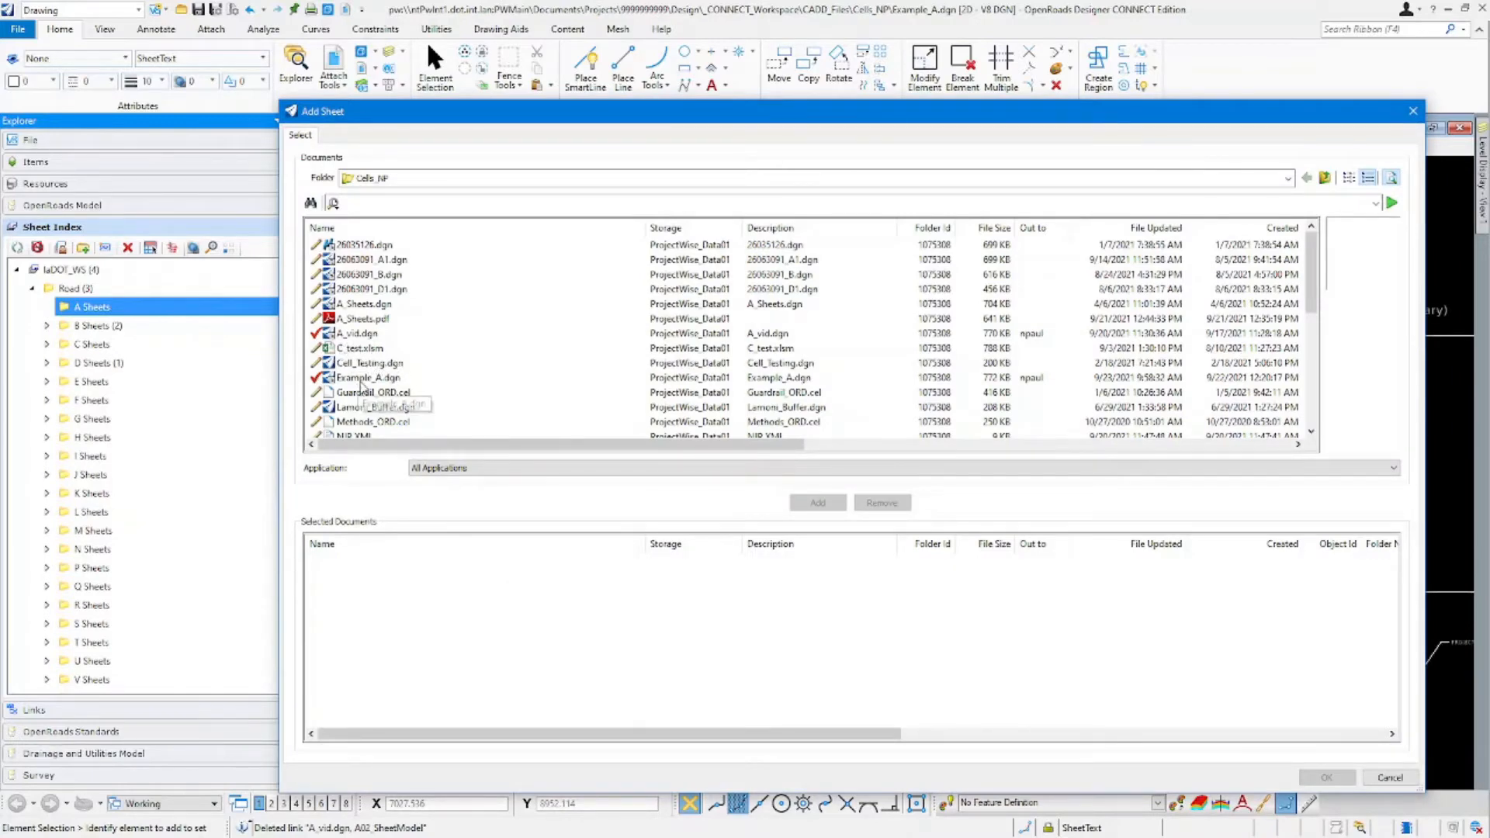
left_click(354, 377)
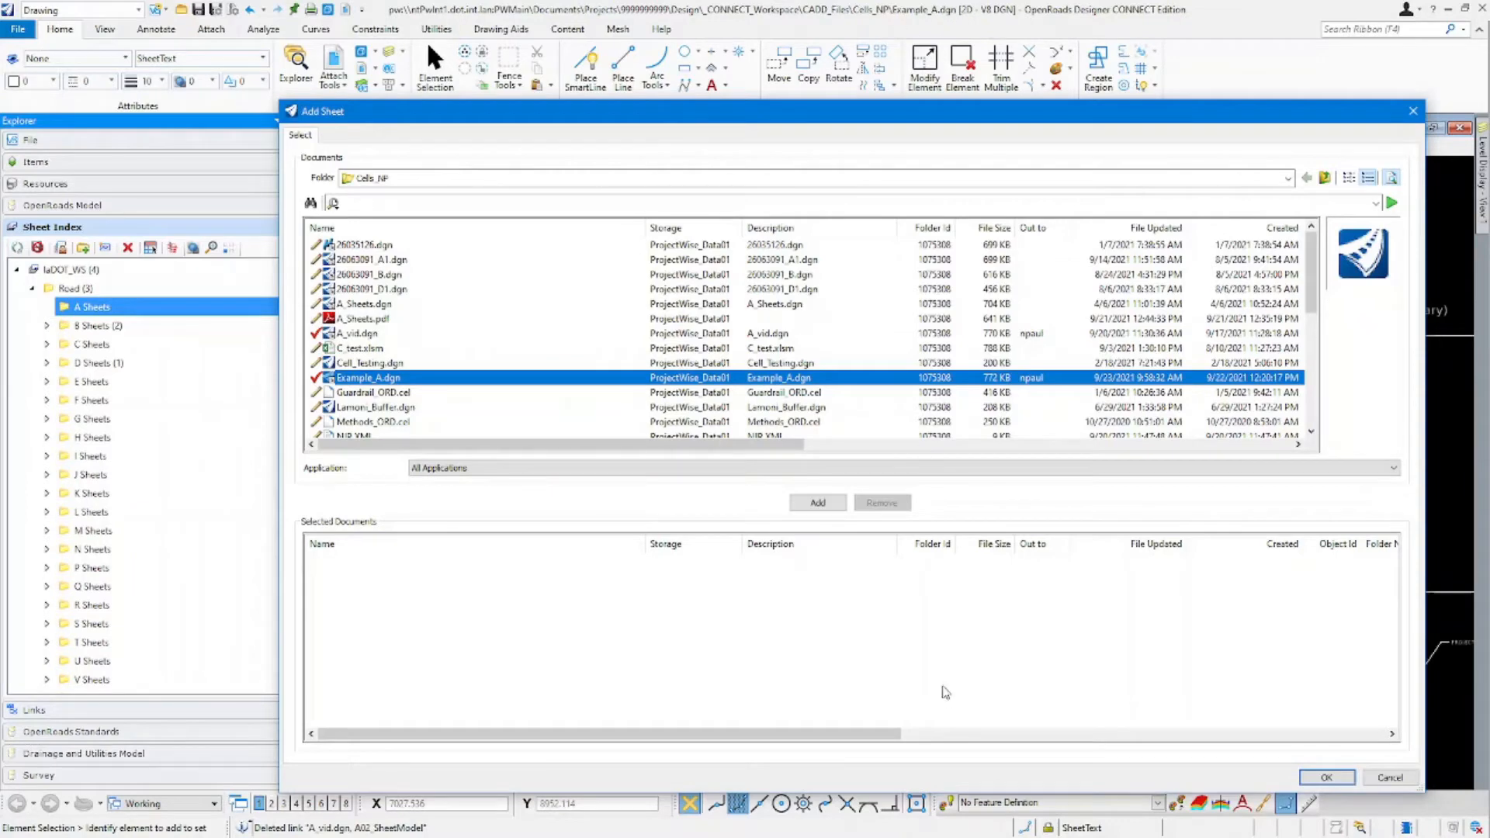
left_click(1334, 778)
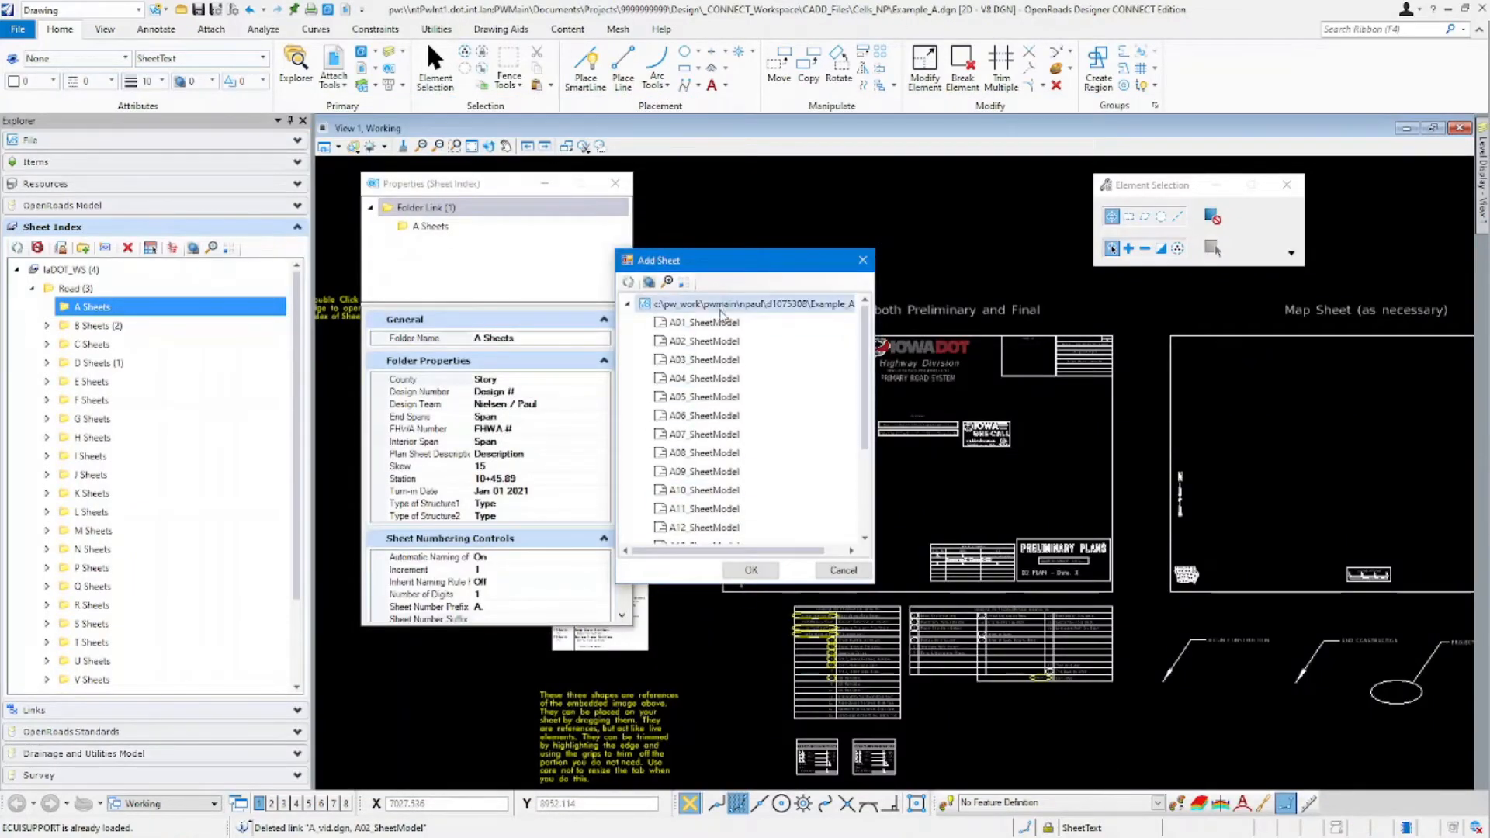
left_click(714, 323)
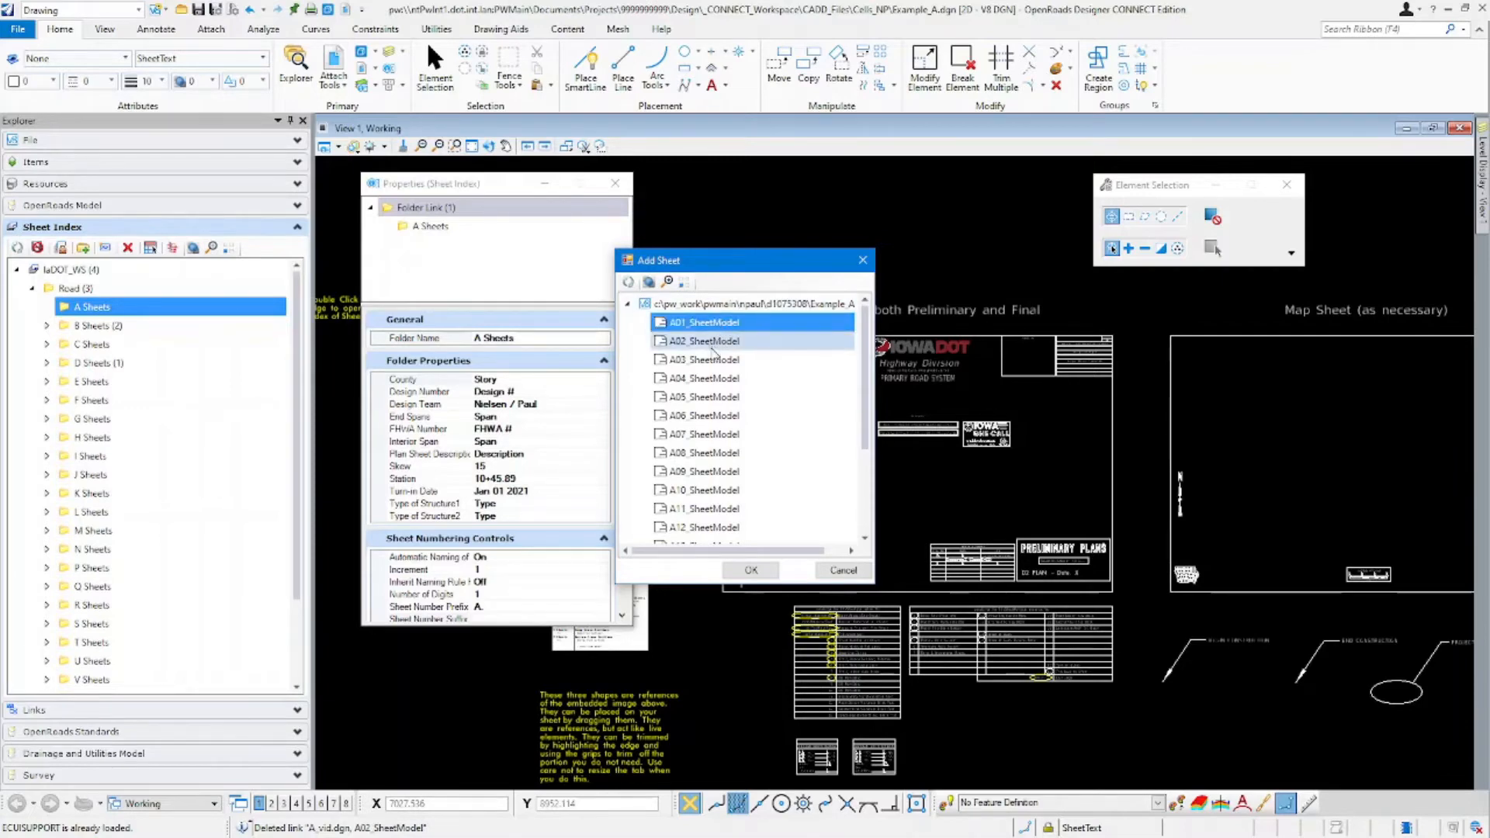
left_click(714, 344, "ctrl")
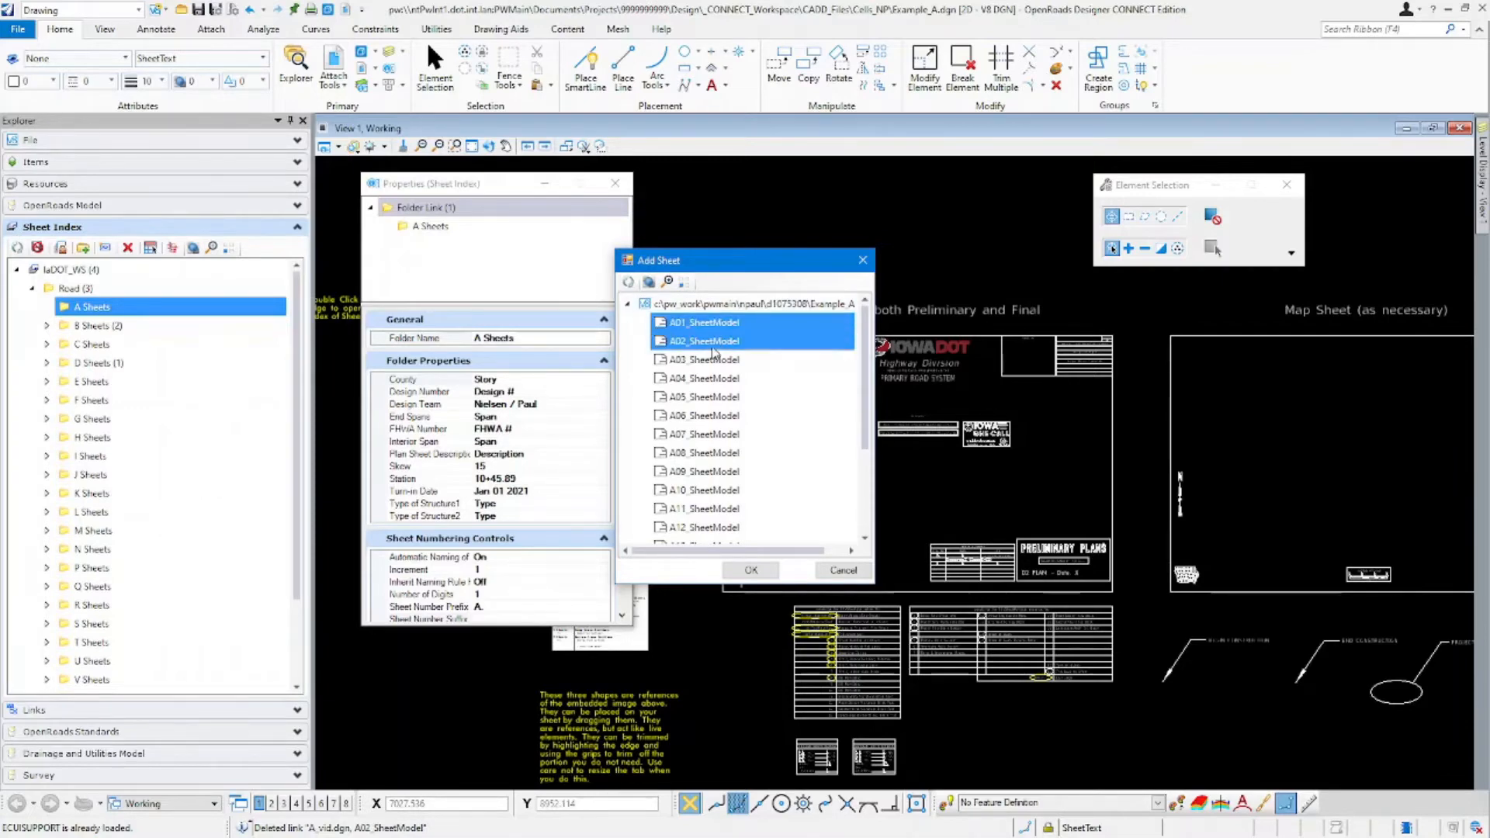
left_click(751, 571)
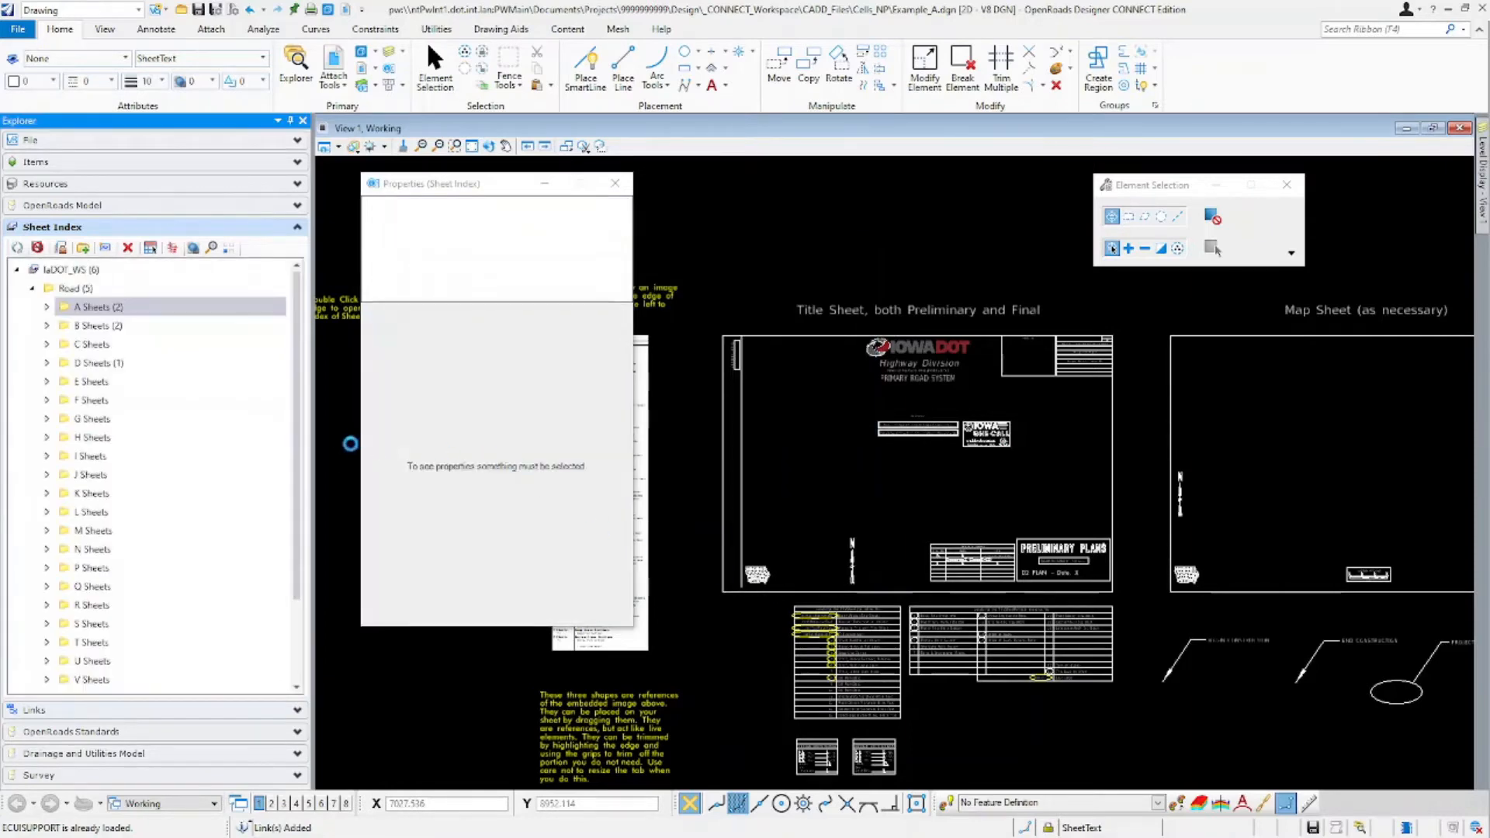
left_click(44, 307)
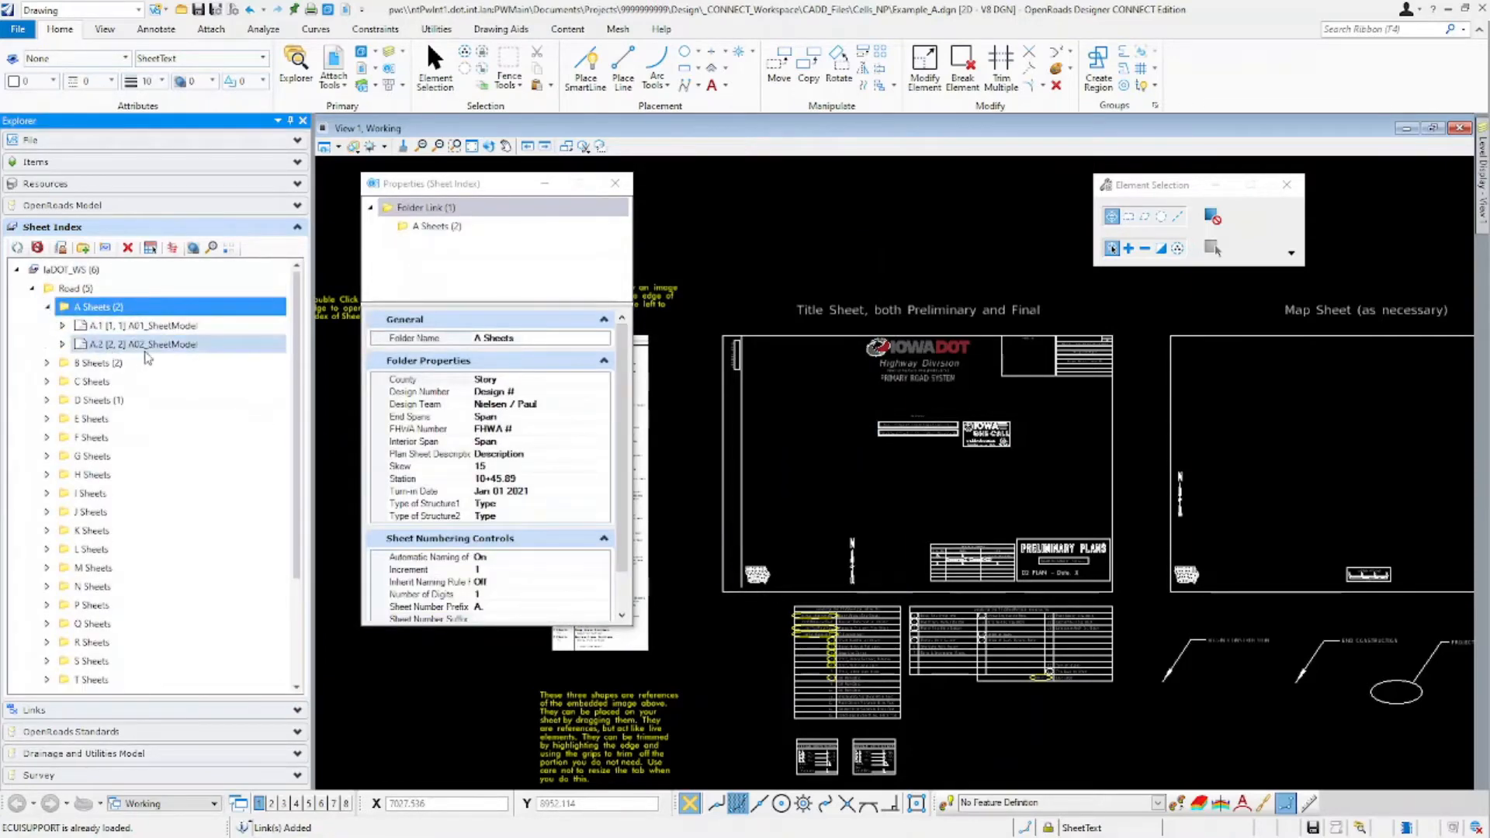
Open the A01_SheetModel views and examine the title sheet's sheet index, county and project text fields.
left_click(214, 804)
left_click(171, 639)
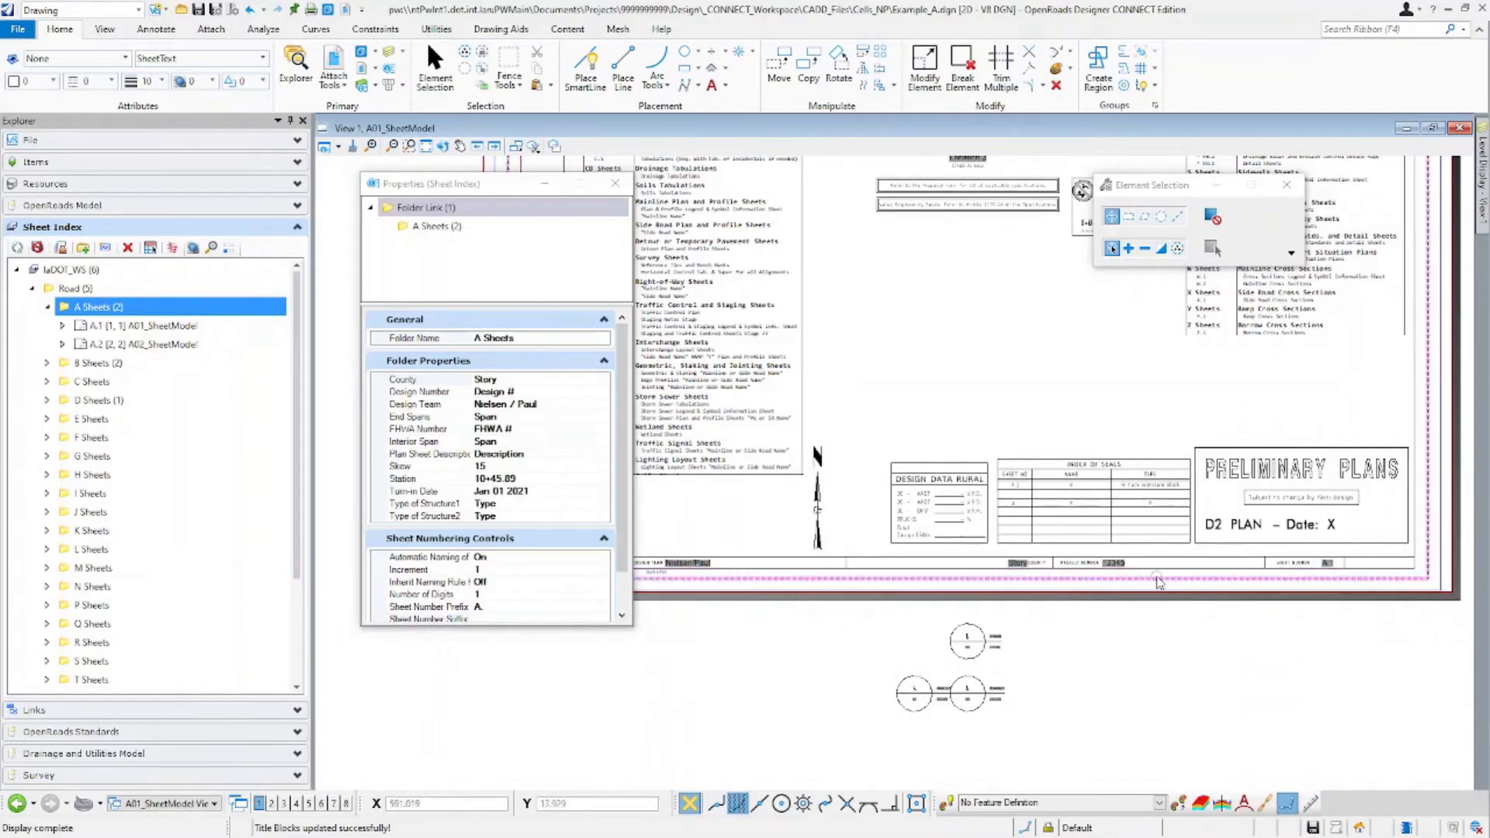
middle_click_drag(712, 547, 1039, 605)
middle_click_drag(794, 361, 704, 532)
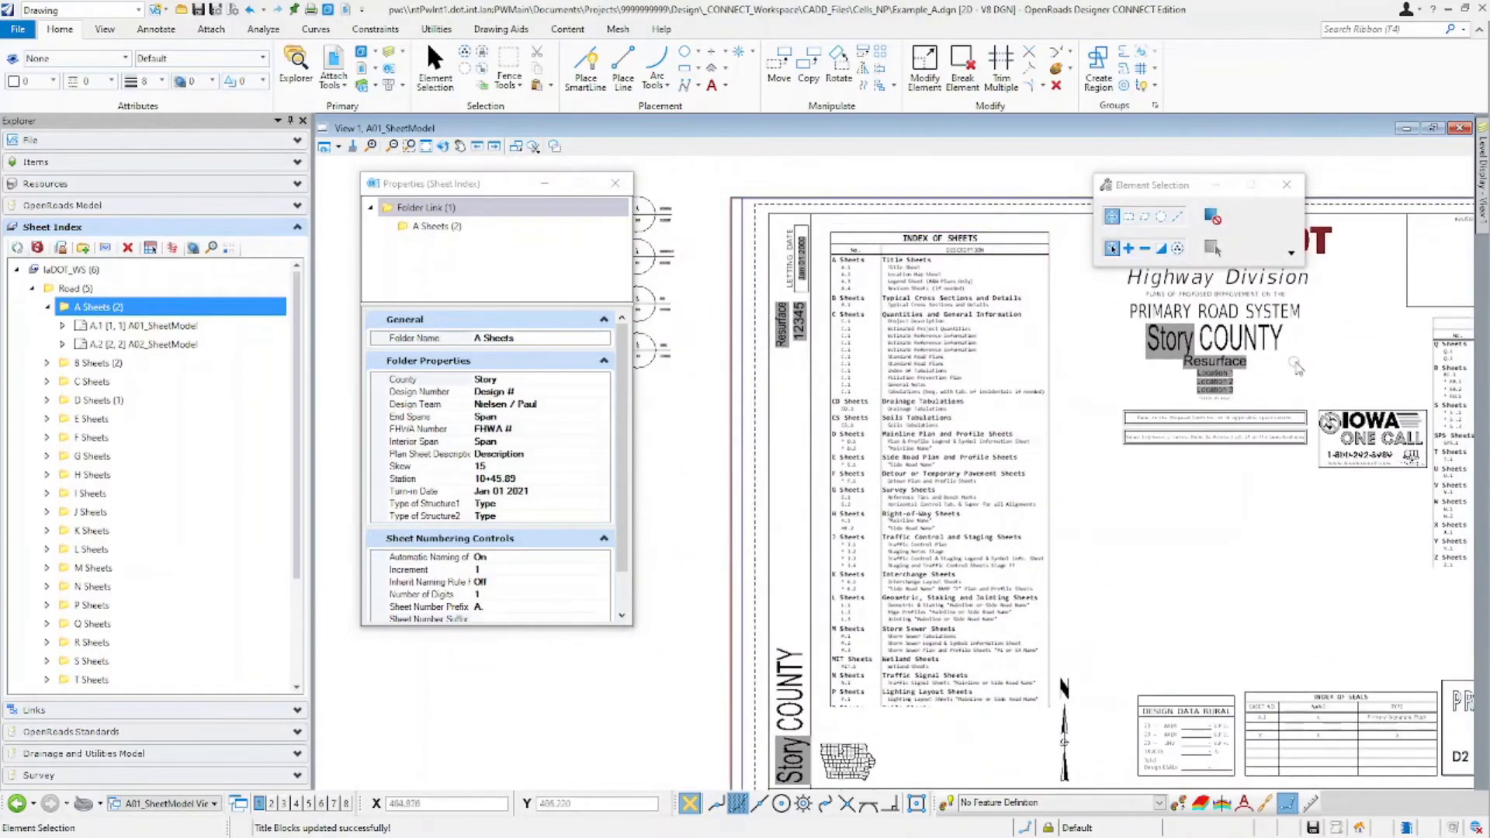
middle_click_drag(1258, 371, 1022, 377)
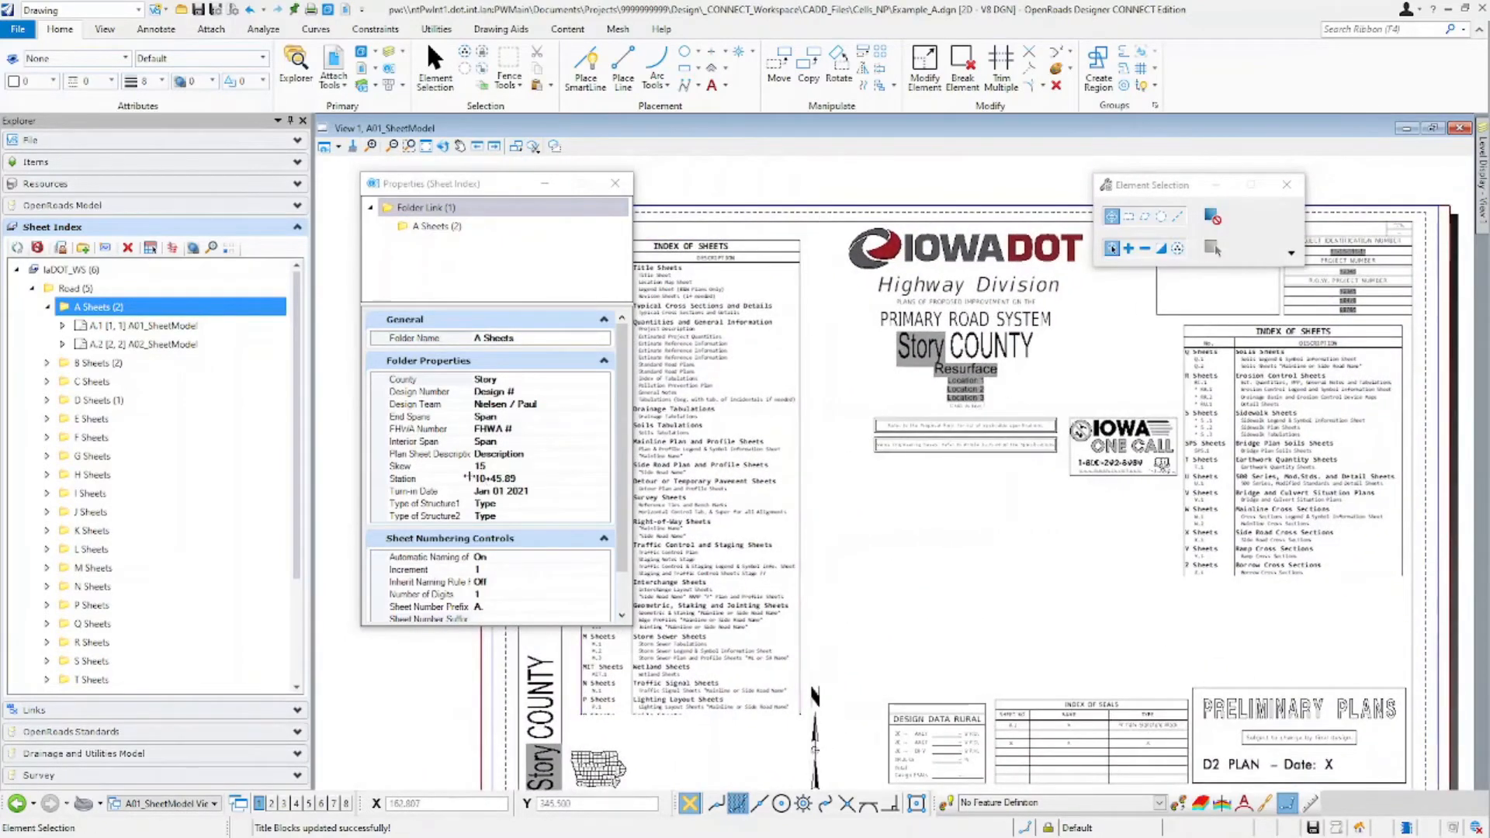
Set Project Location Line 1 in the IaDOT_WS index properties to Testing.
left_click(66, 269)
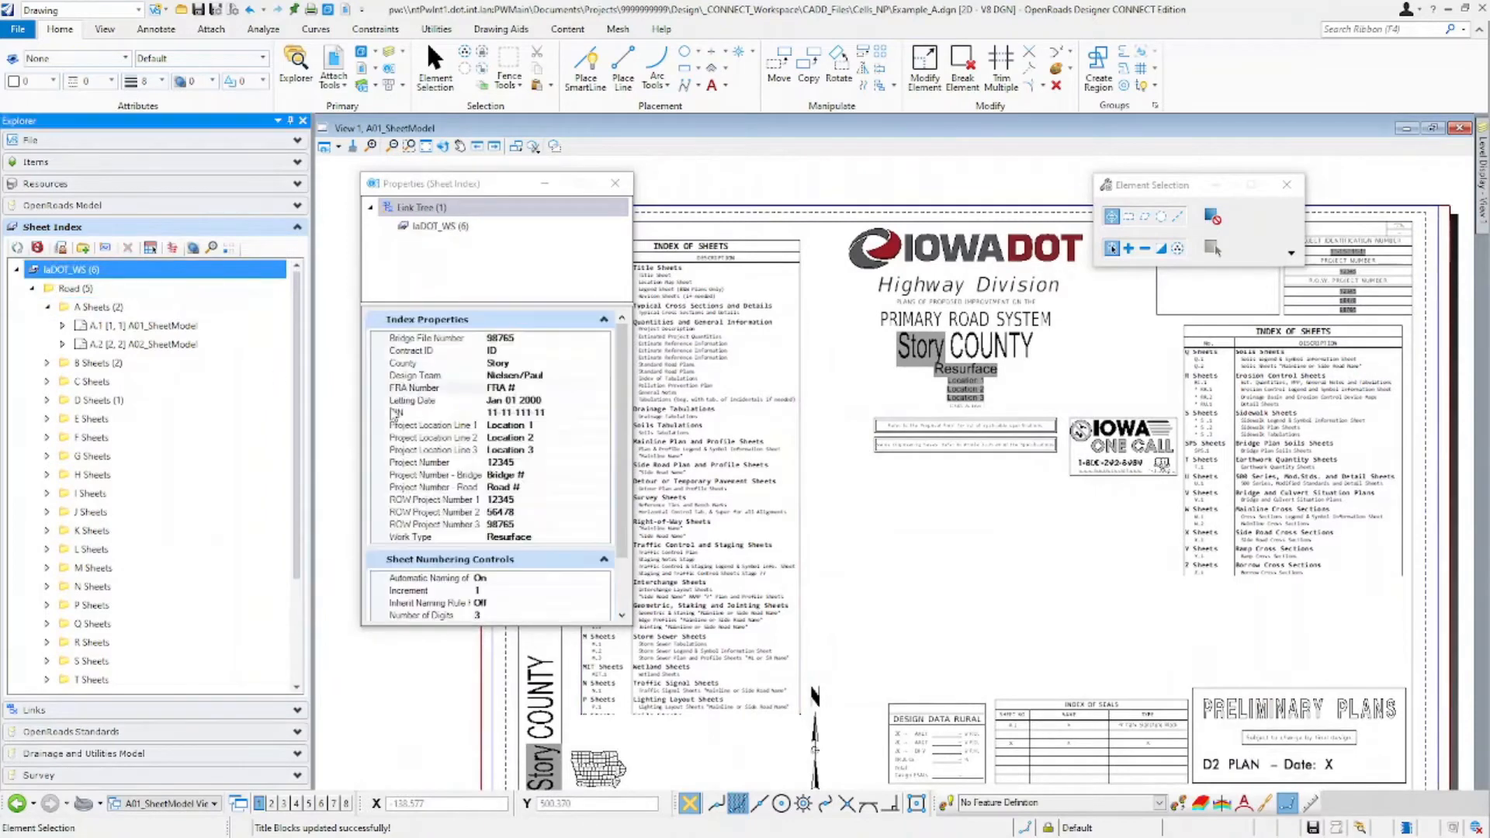
scroll(993, 402, "up", 2)
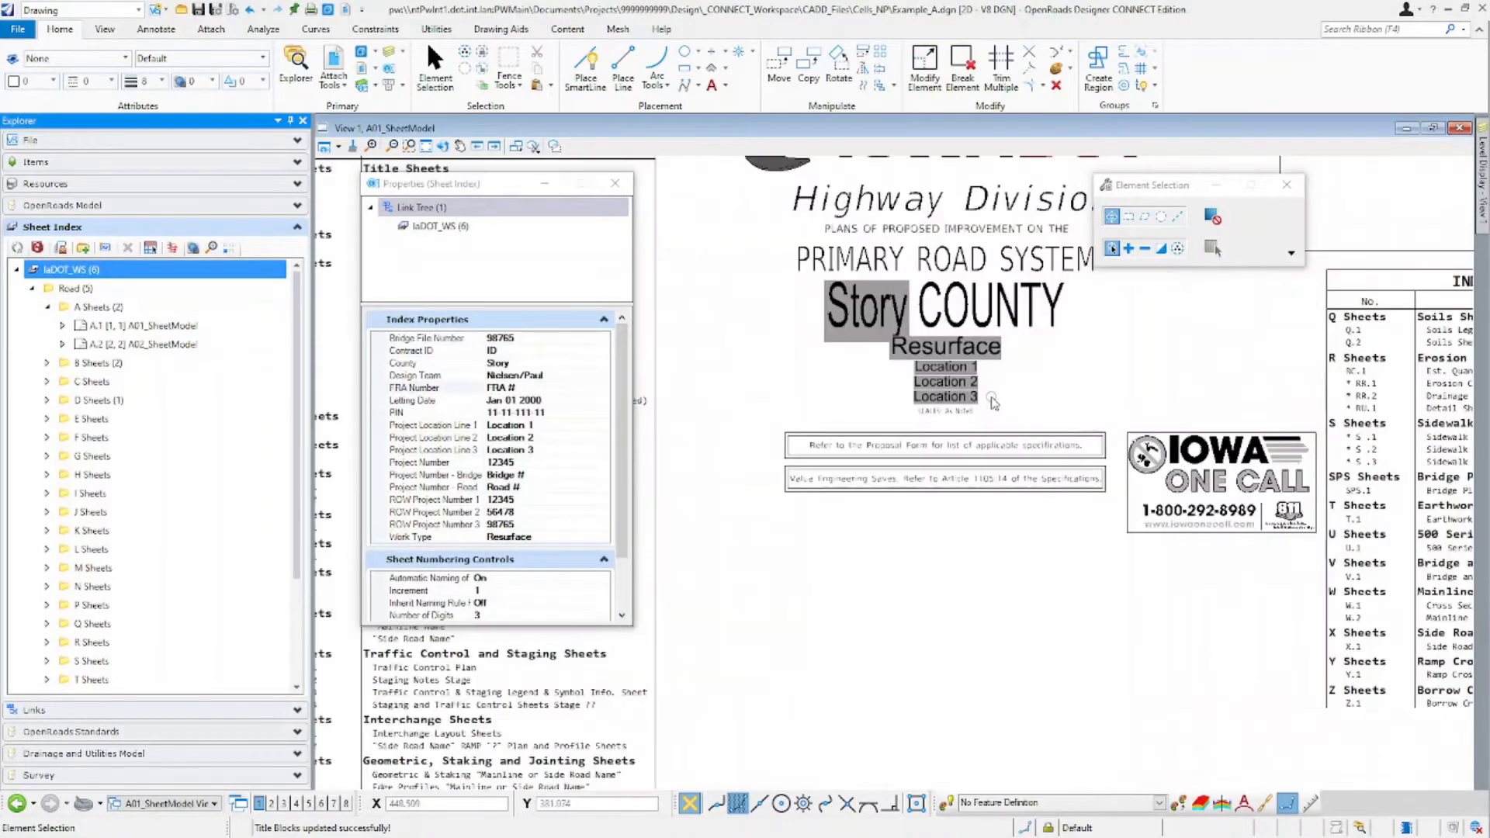
left_click(533, 429)
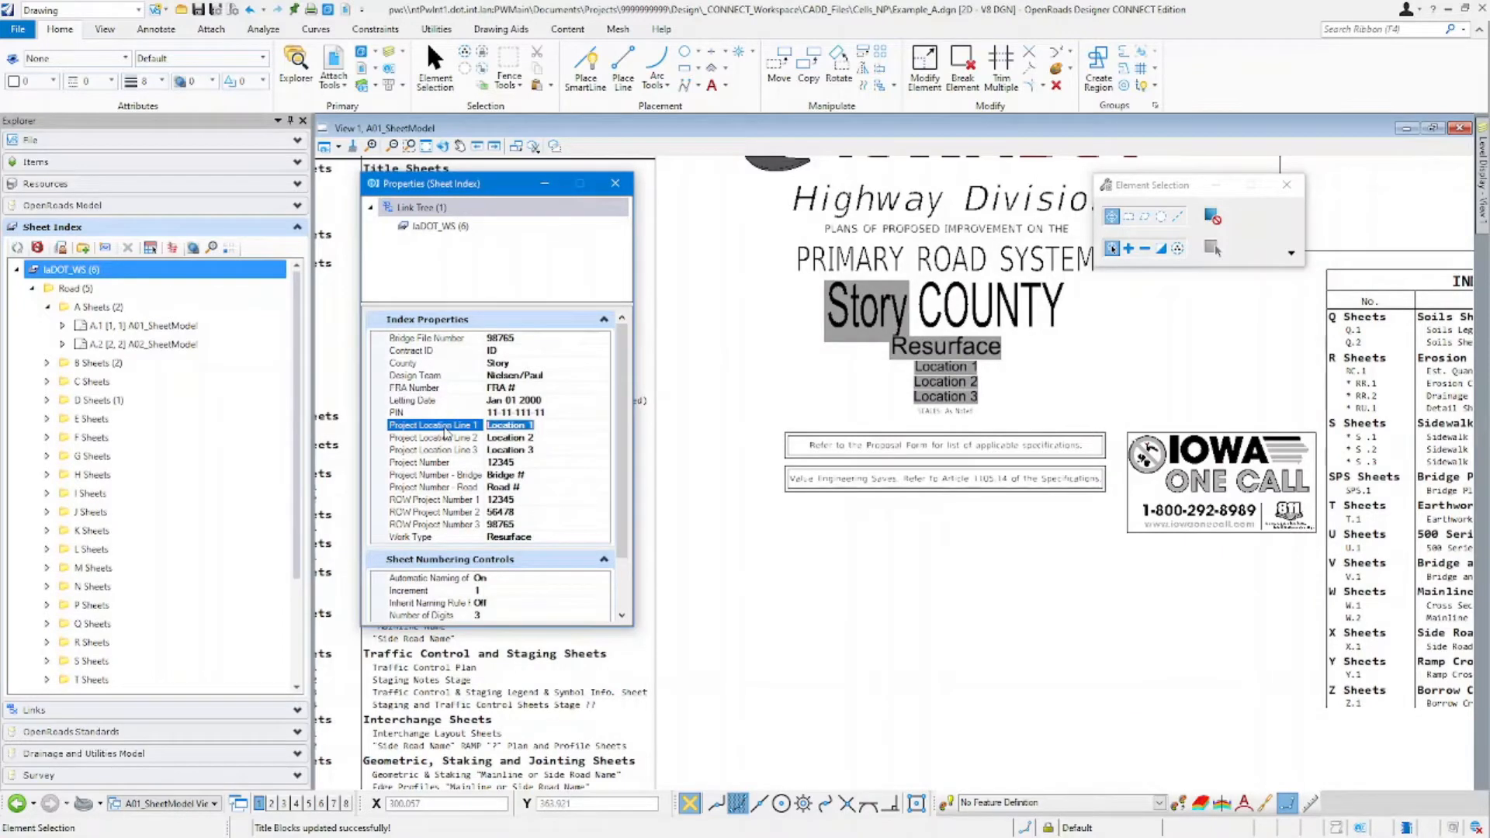
type("Testing")
key("Return")
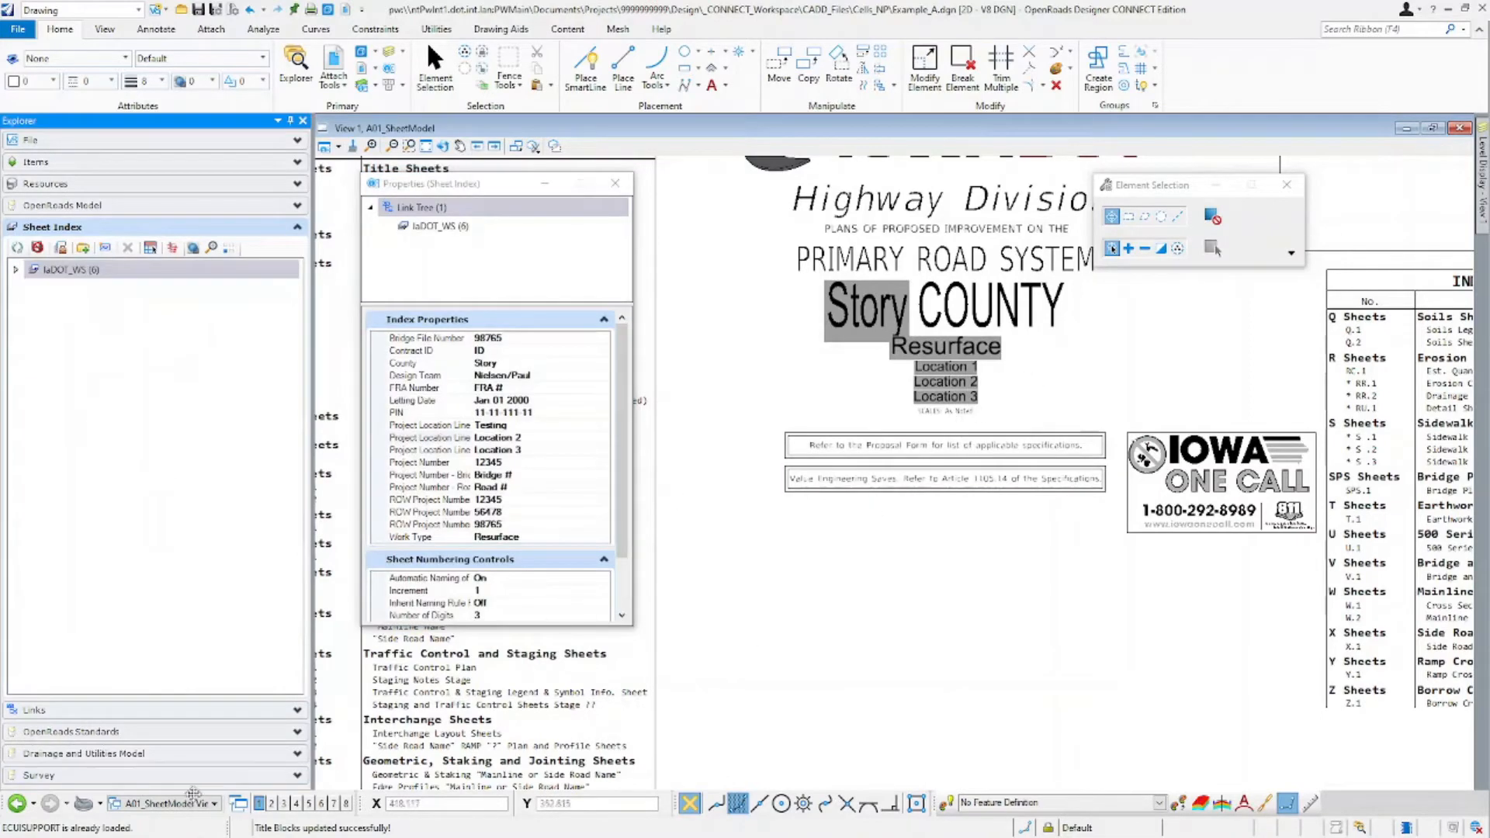
Refresh the title sheet's fields by switching to the A02_SheetModel views and back to A01_SheetModel.
left_click(194, 804)
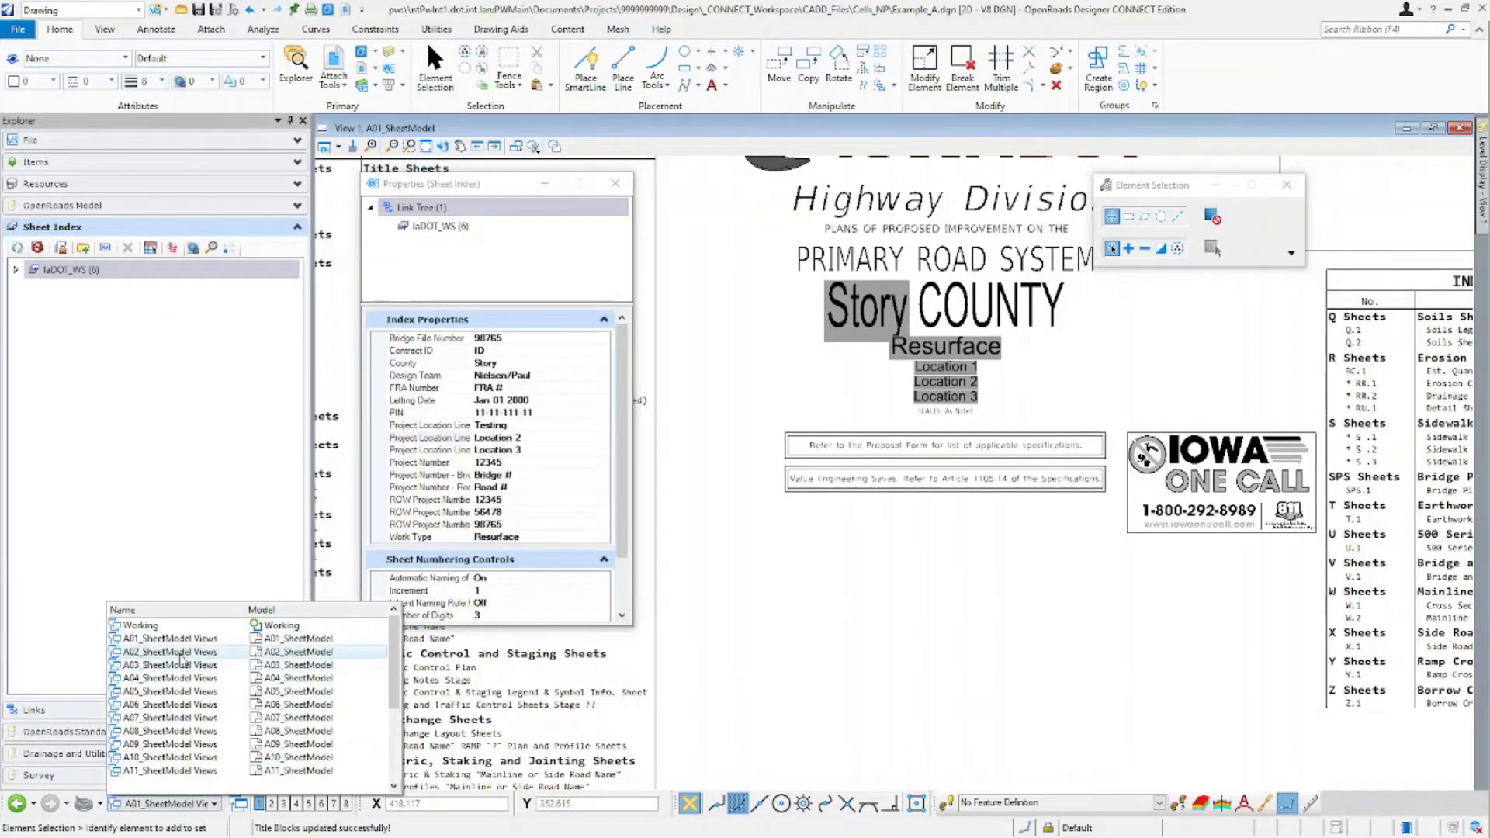
left_click(181, 653)
left_click(194, 805)
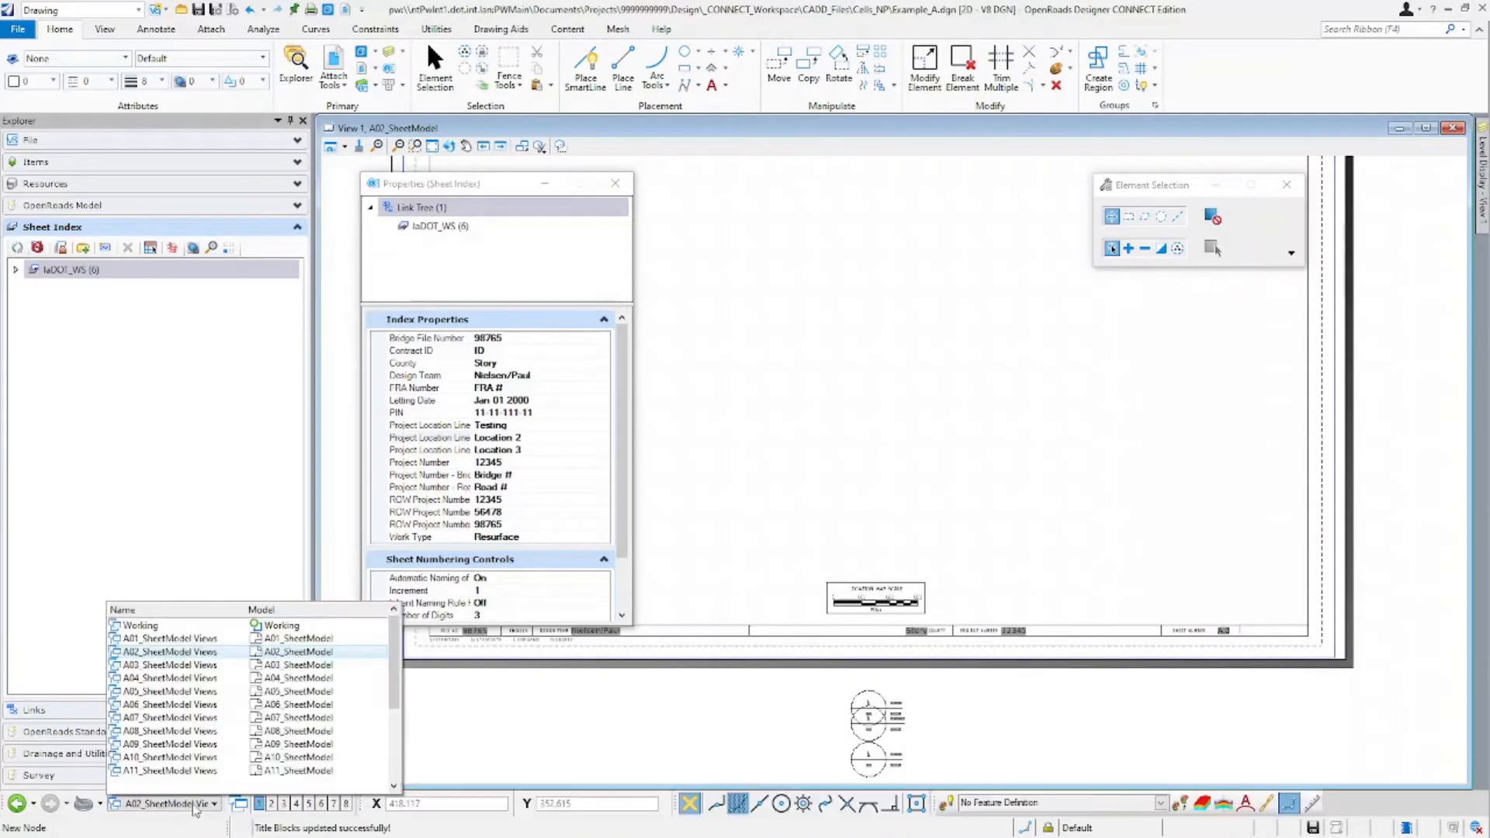
left_click(175, 638)
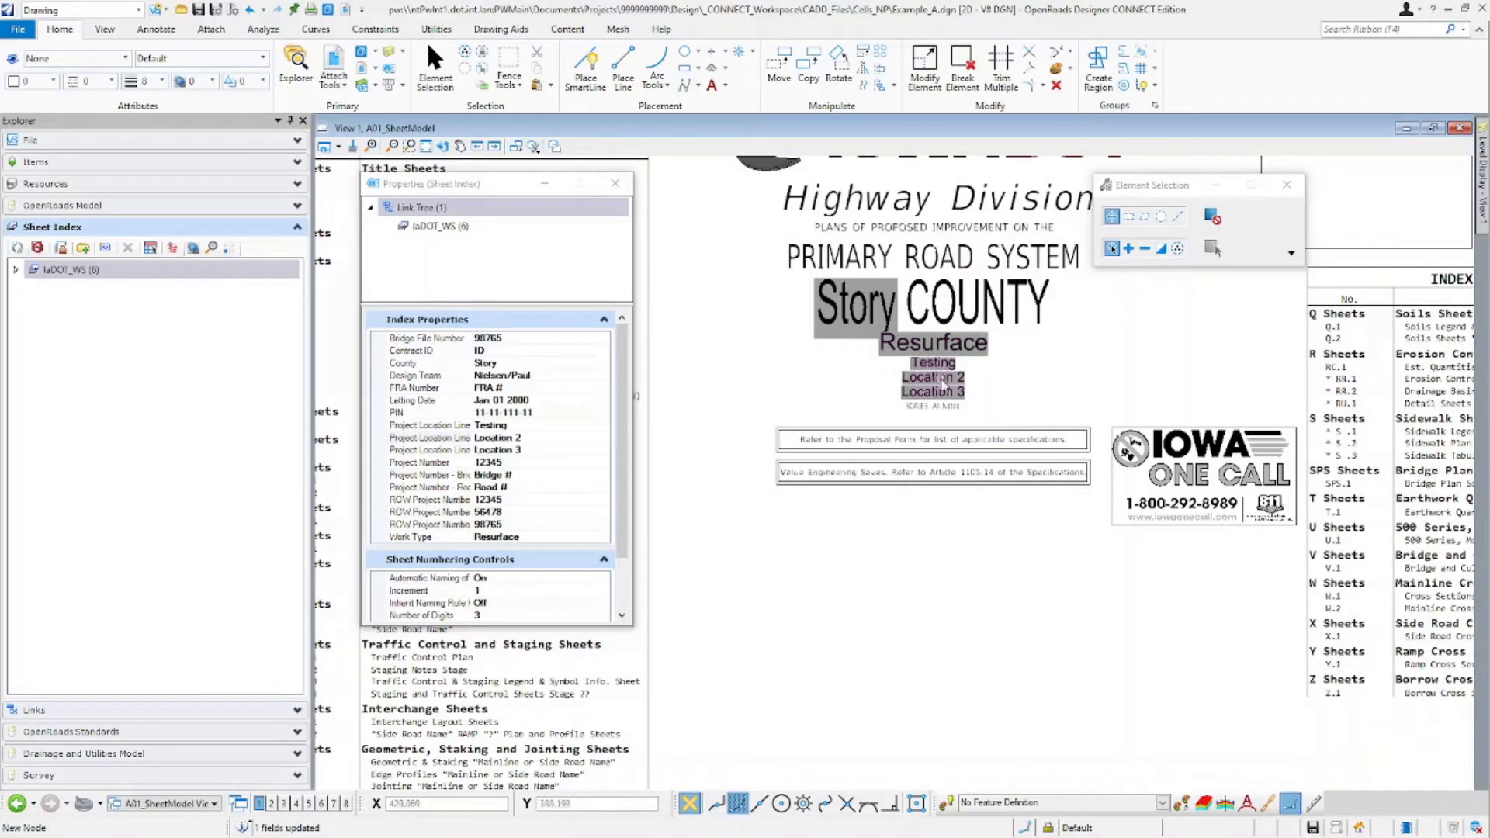
Return to the Working model and close the Sheet Index properties.
left_click(159, 803)
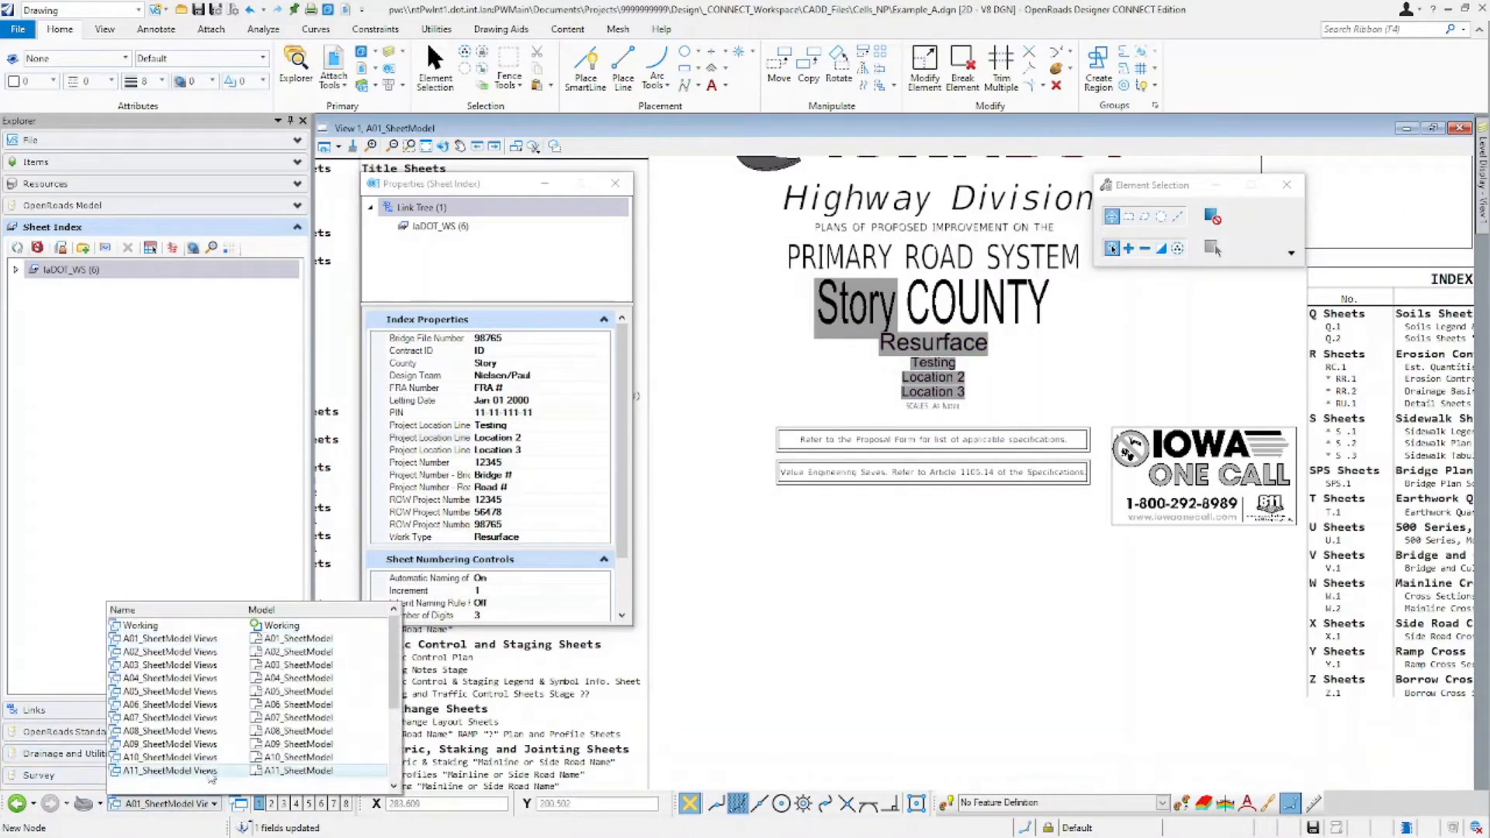
left_click(171, 627)
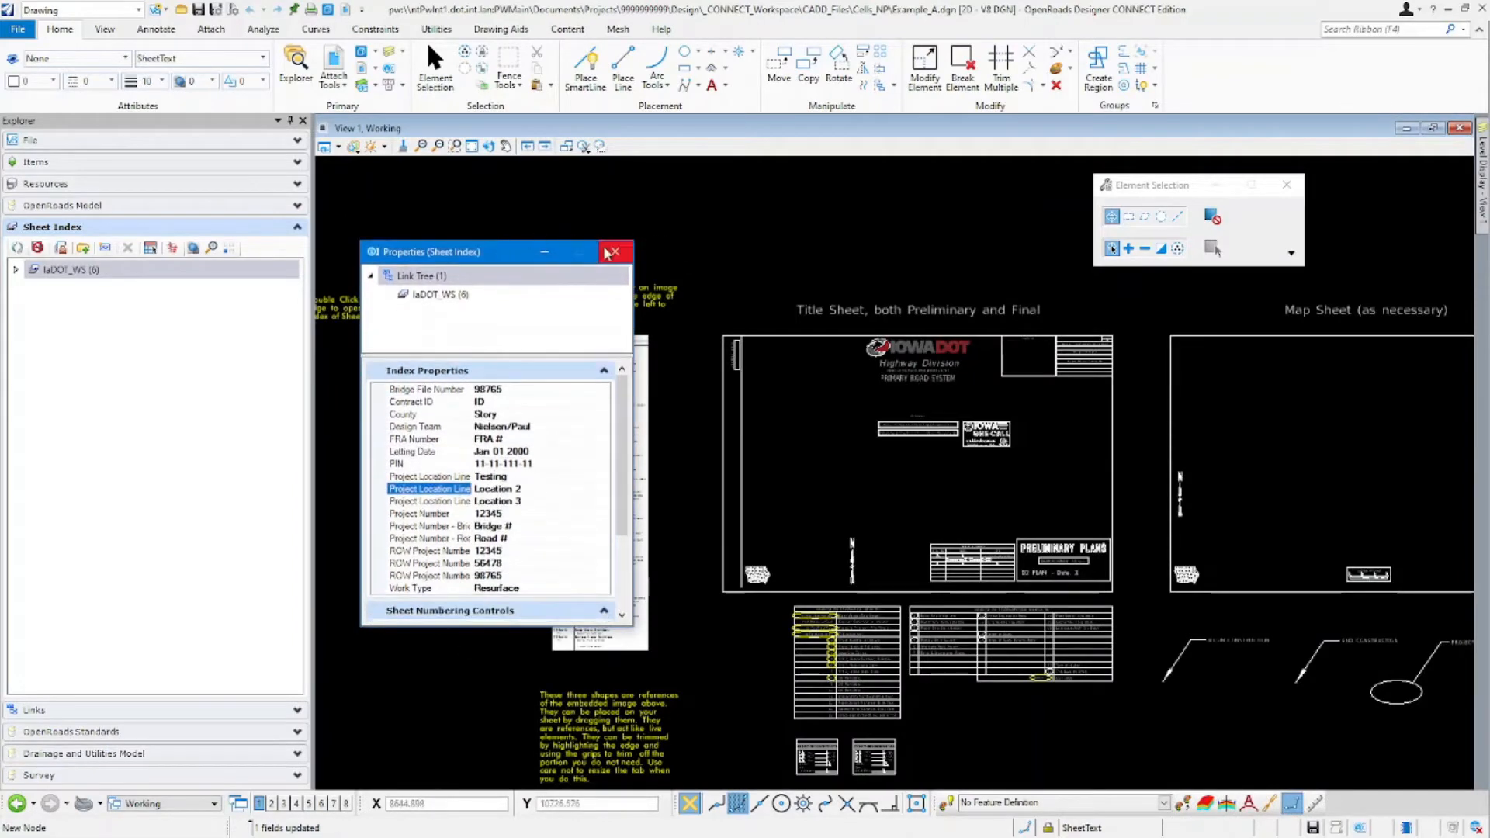
left_click(616, 263)
Open the embedded Index of Sheets worksheet in Excel and widen its window to show the full description column.
middle_click_drag(382, 382, 556, 426)
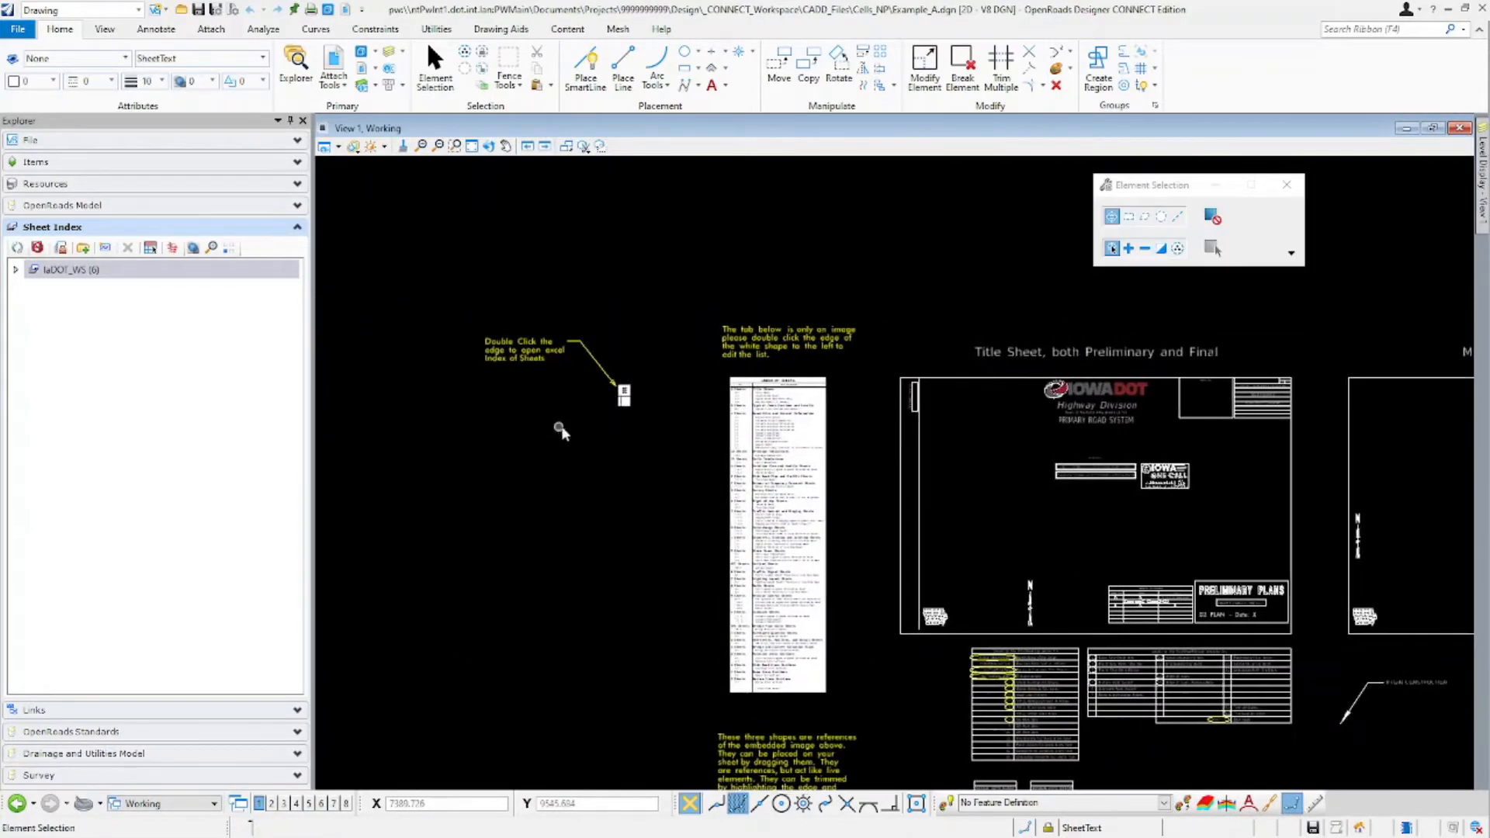
scroll(598, 416, "up", 5)
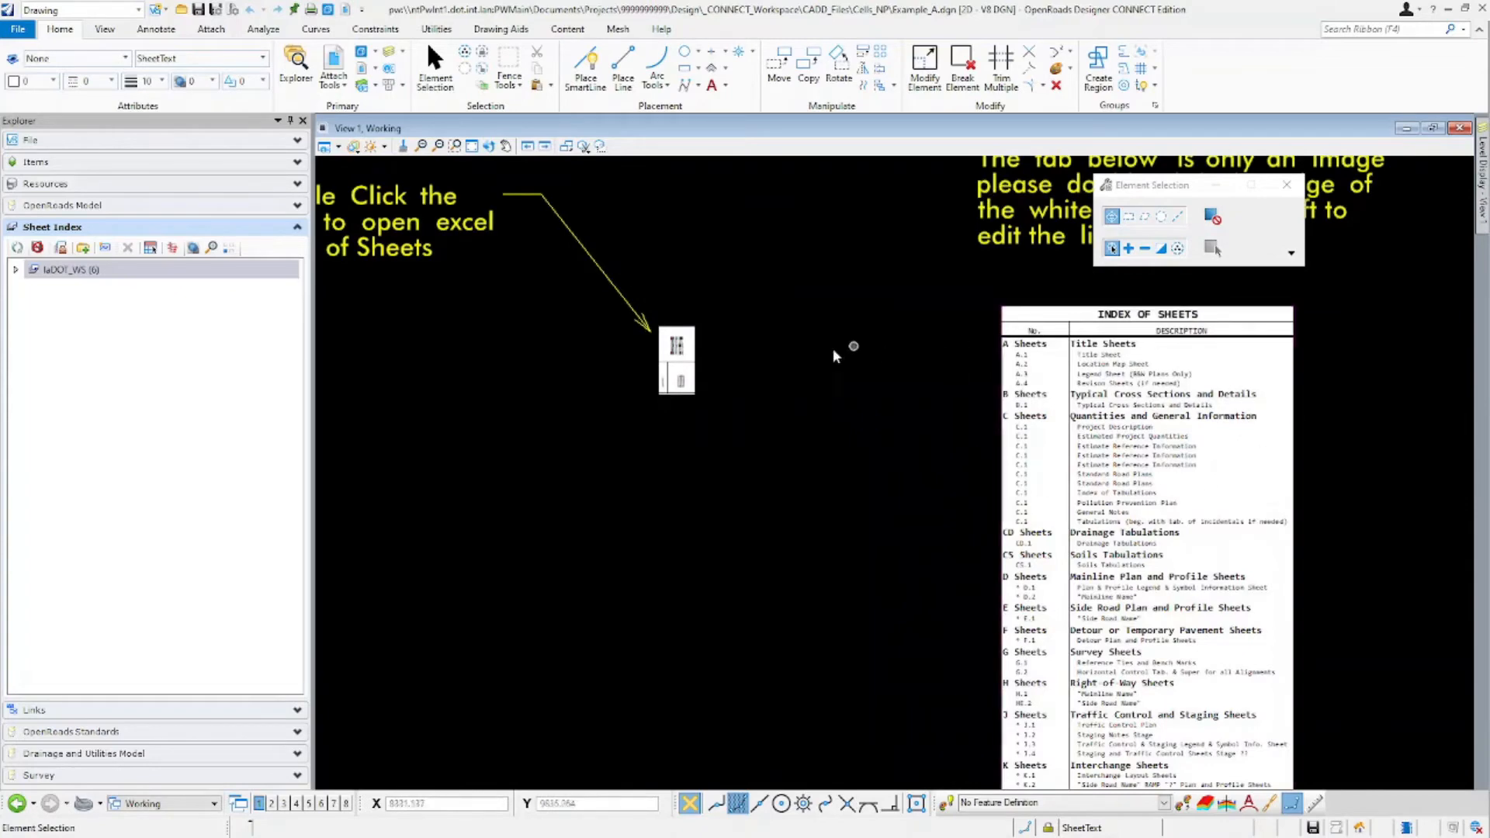
left_click(658, 384)
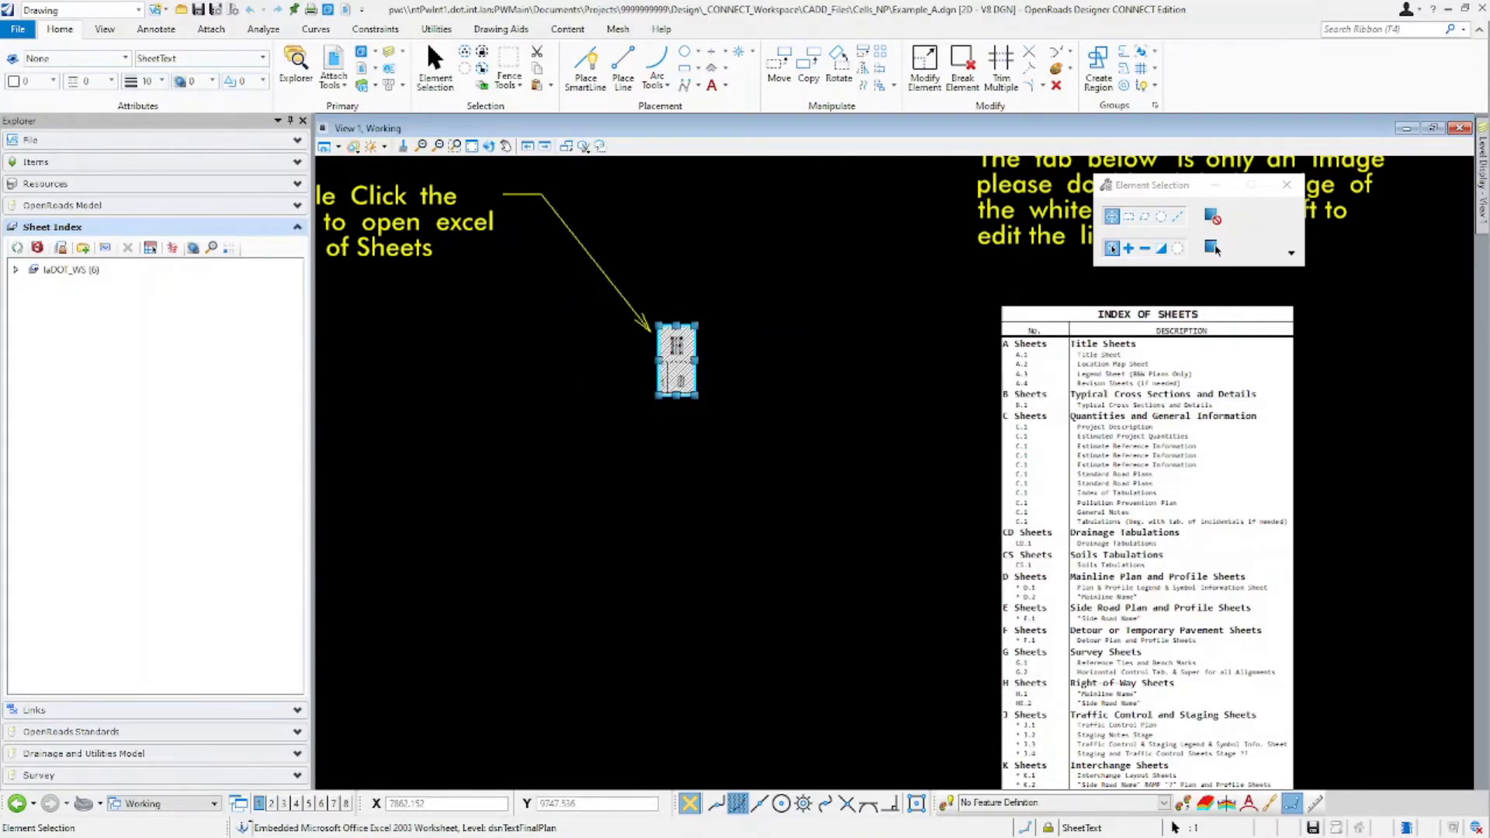
left_click_drag(0, 46, 562, 34)
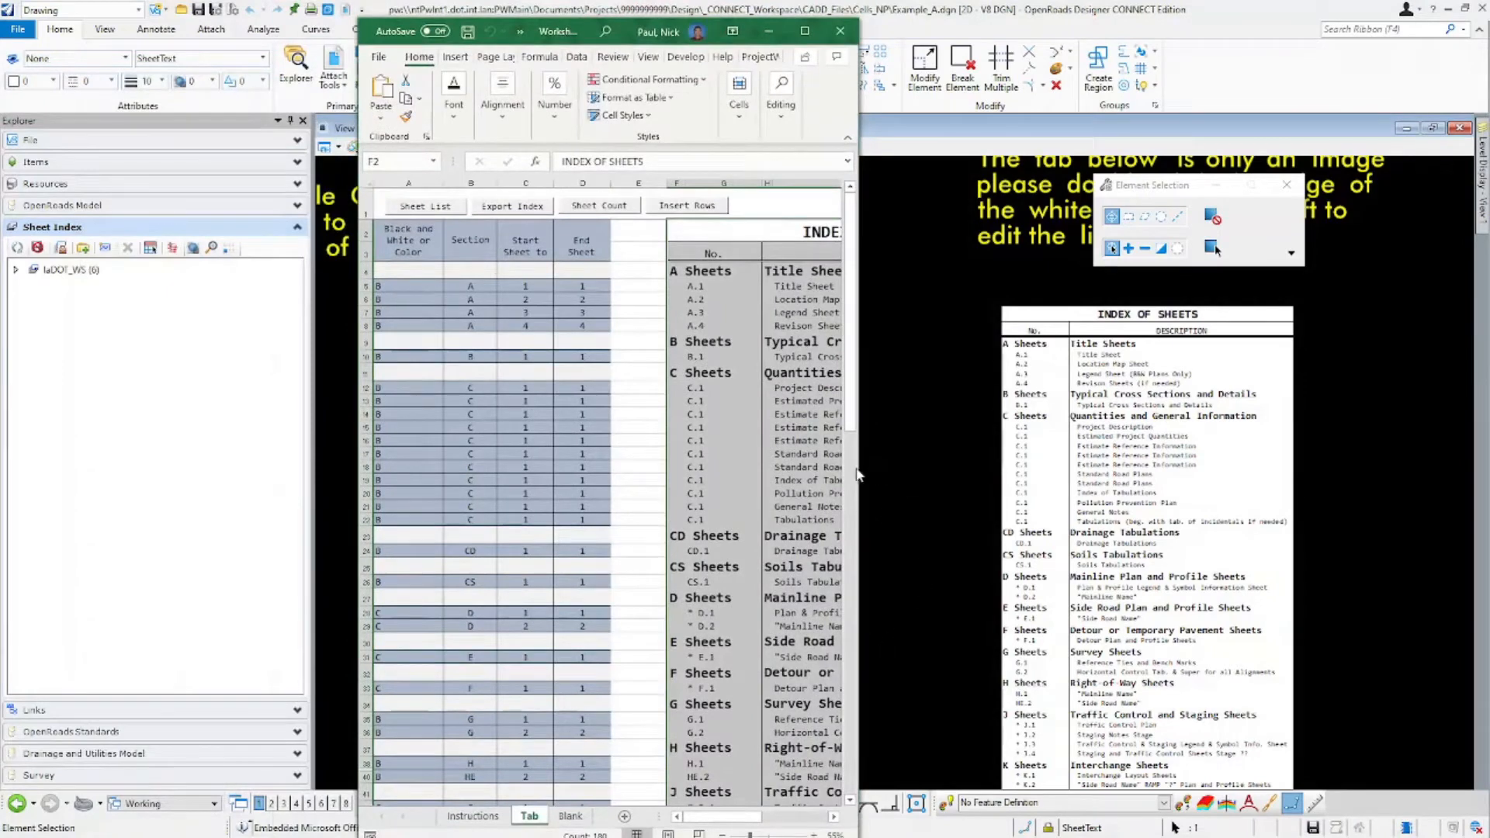
left_click_drag(859, 467, 1145, 467)
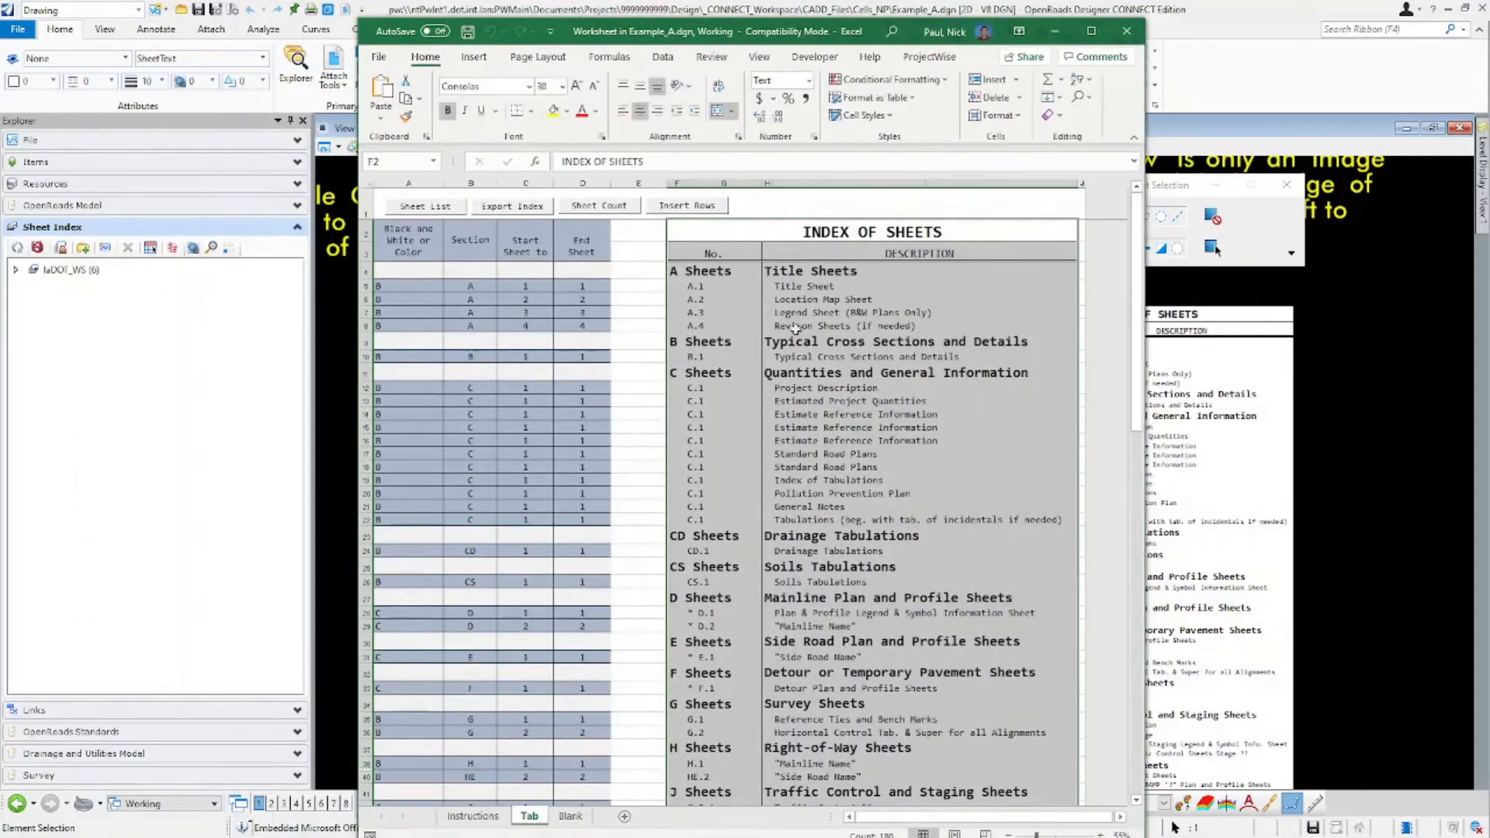
Change the description of sheet A.1 to Test Title.
left_click(797, 290)
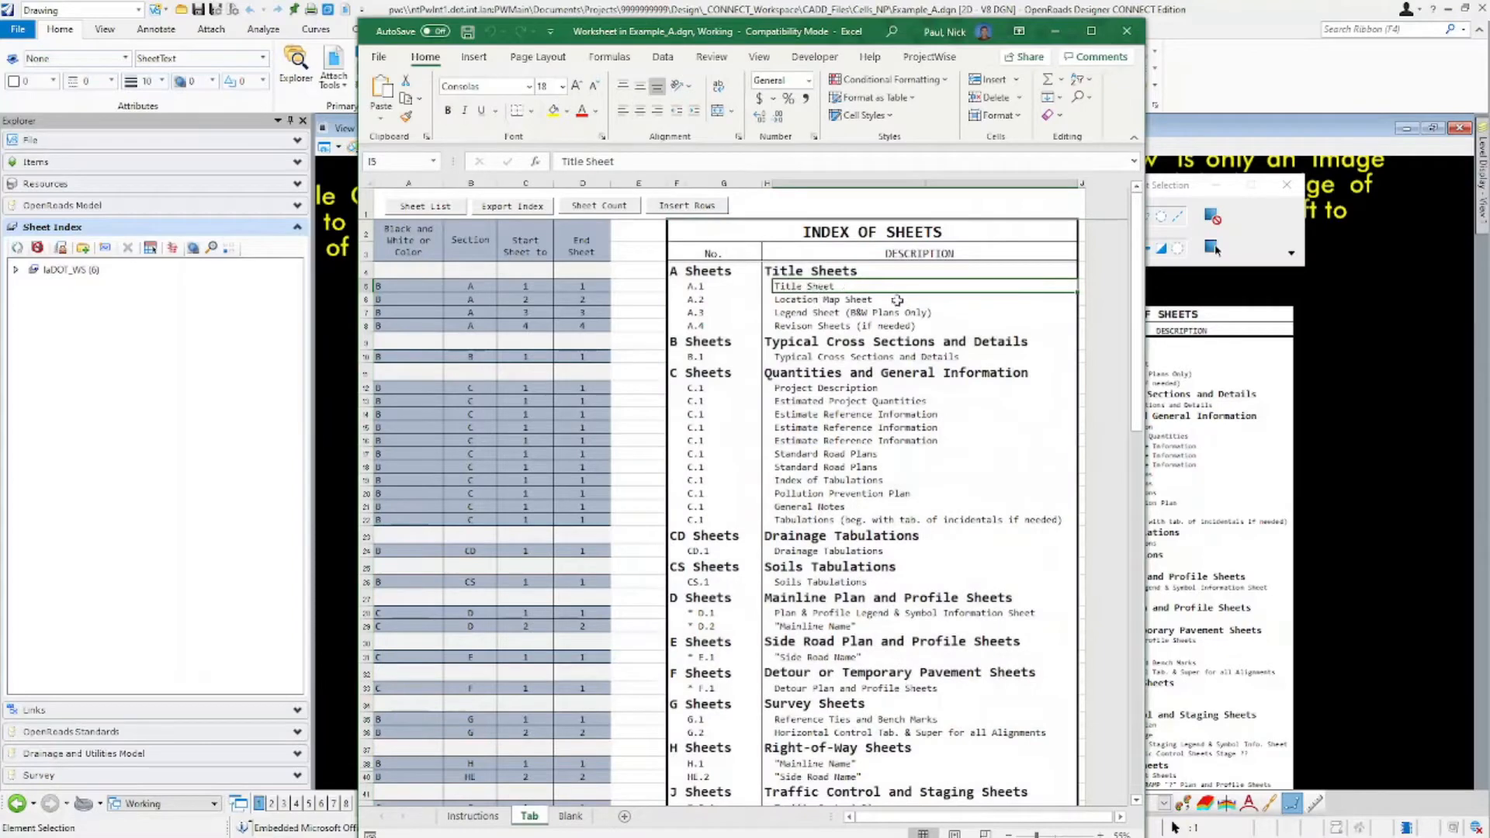
double_click(838, 286)
left_click_drag(838, 286, 746, 290)
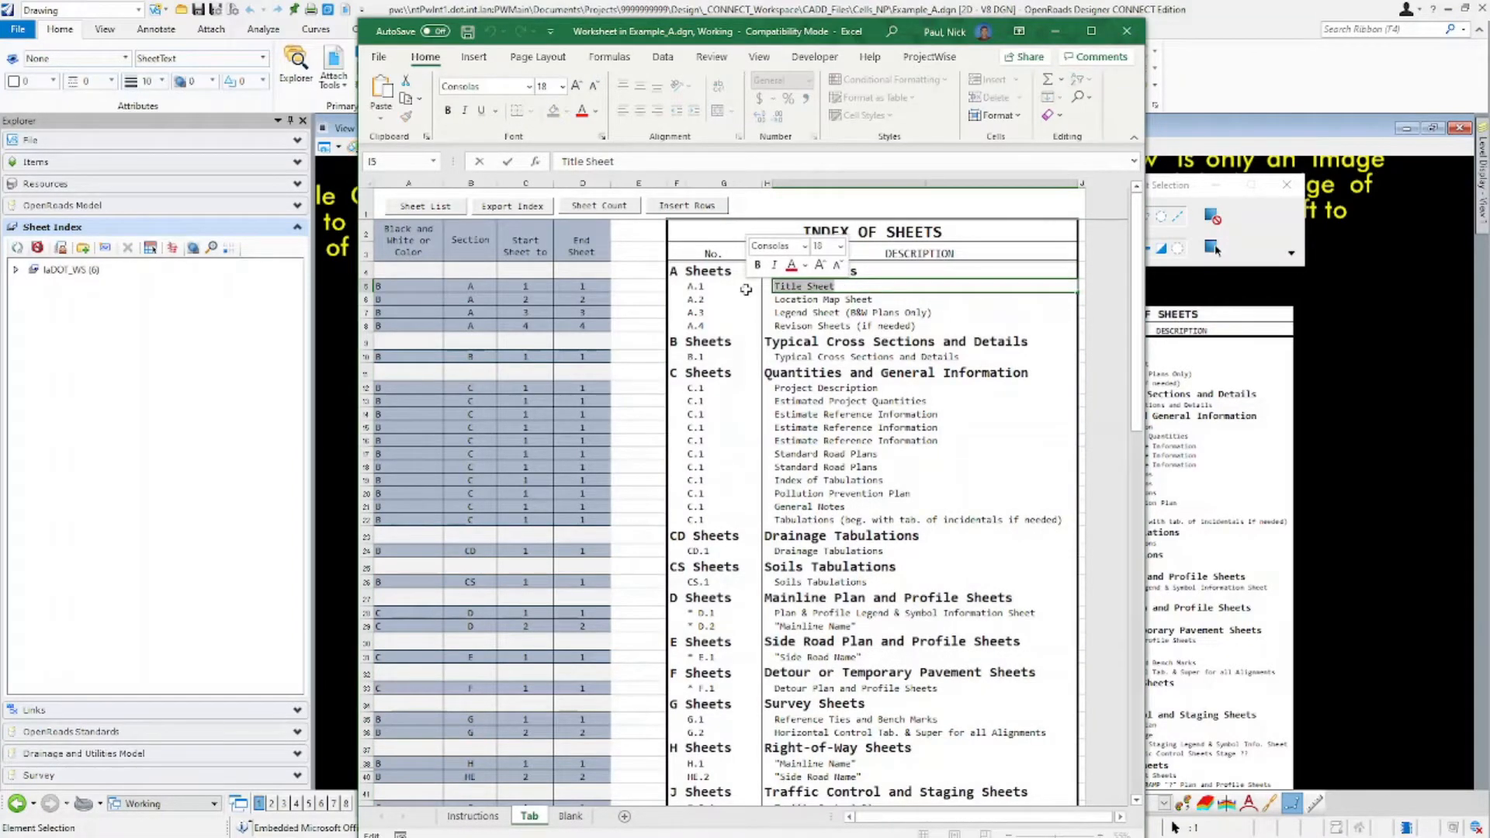
type("Test Title")
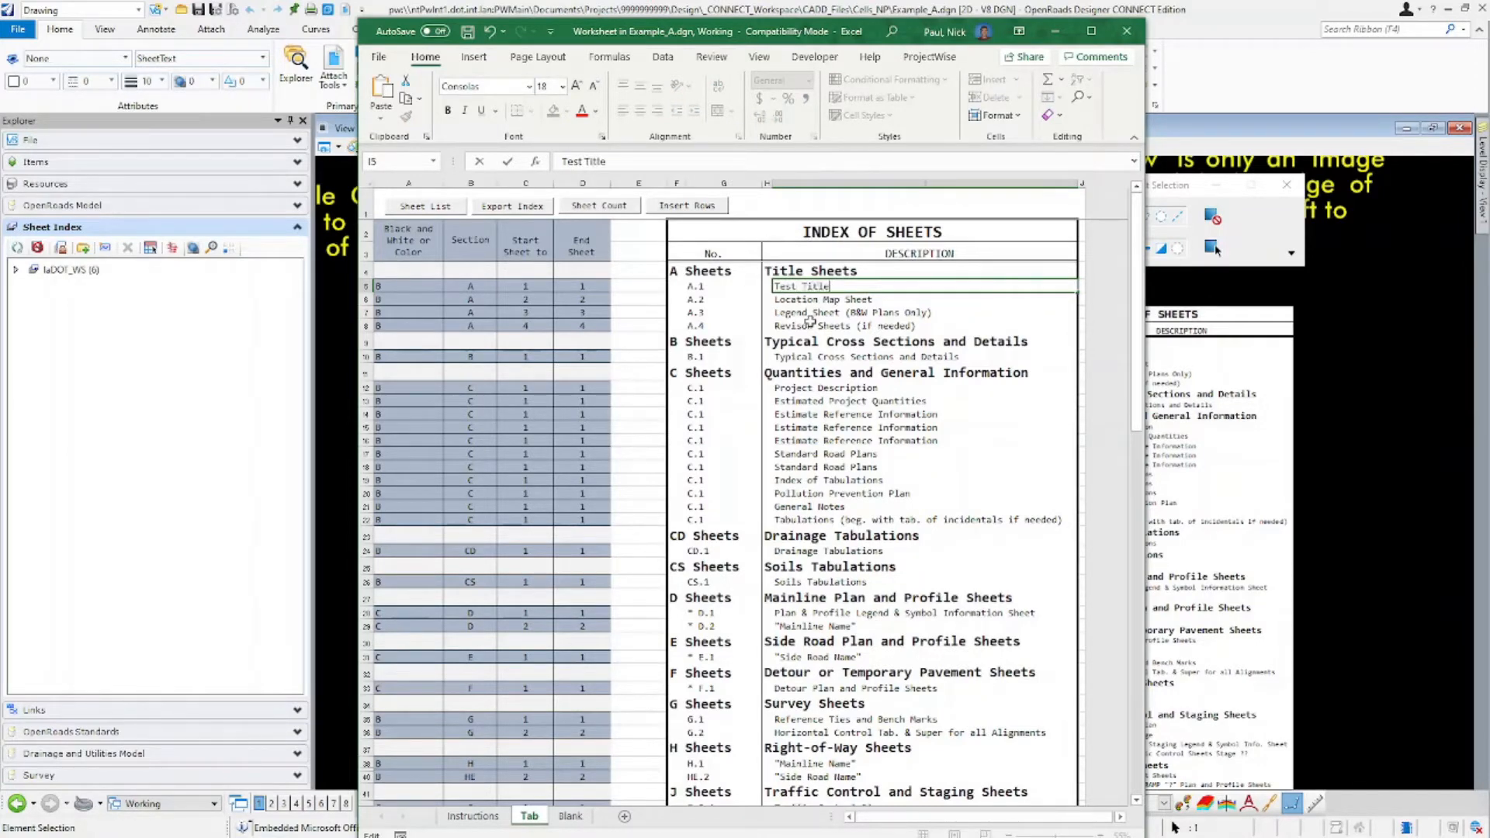
Change the description of sheet A.2 to Location Test.
left_click(898, 299)
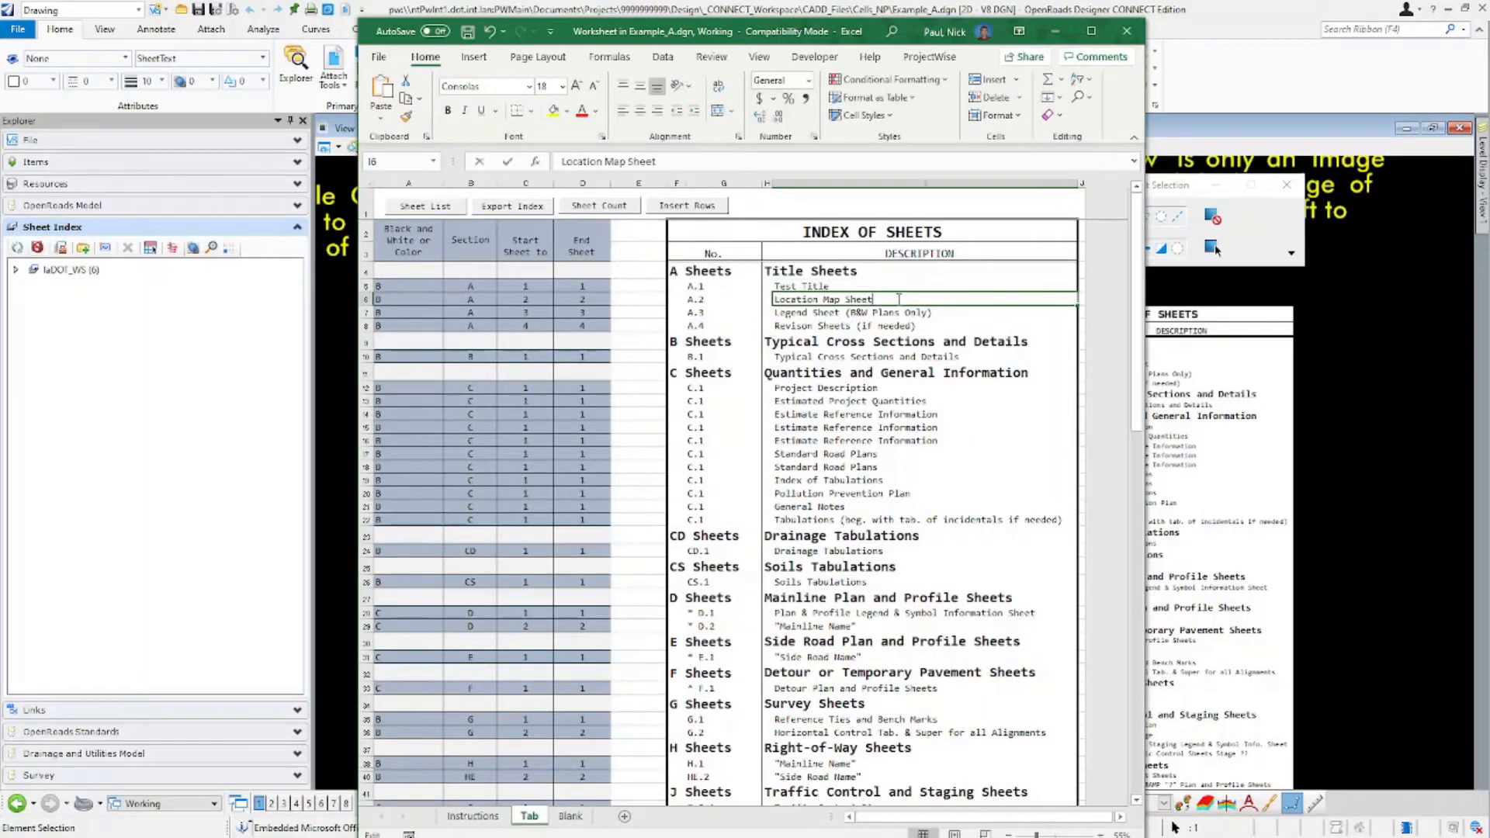
double_click(898, 299)
left_click_drag(898, 298, 752, 299)
key("BackSpace")
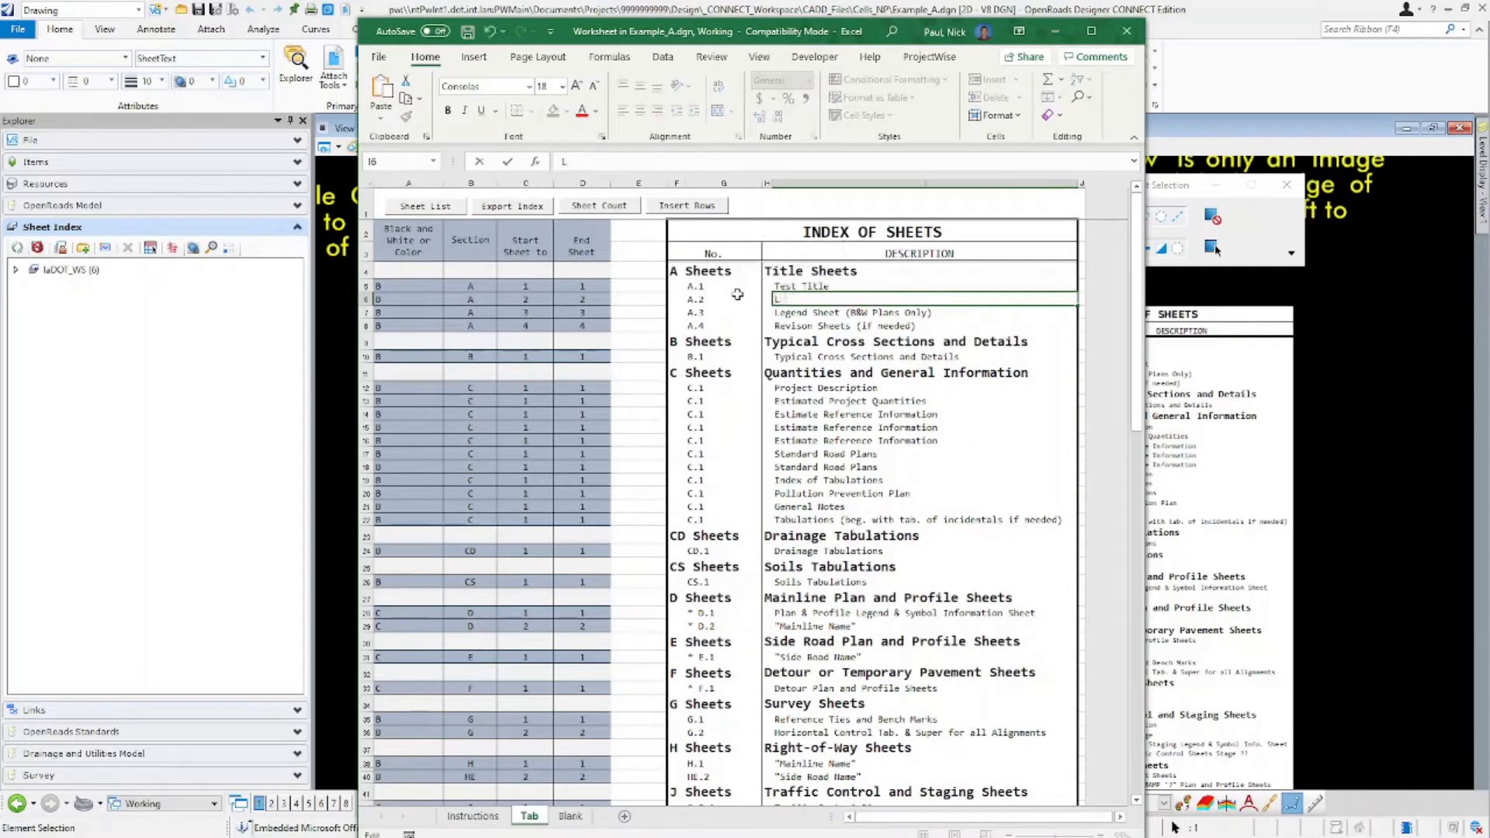
type("Location Test")
left_click(846, 287)
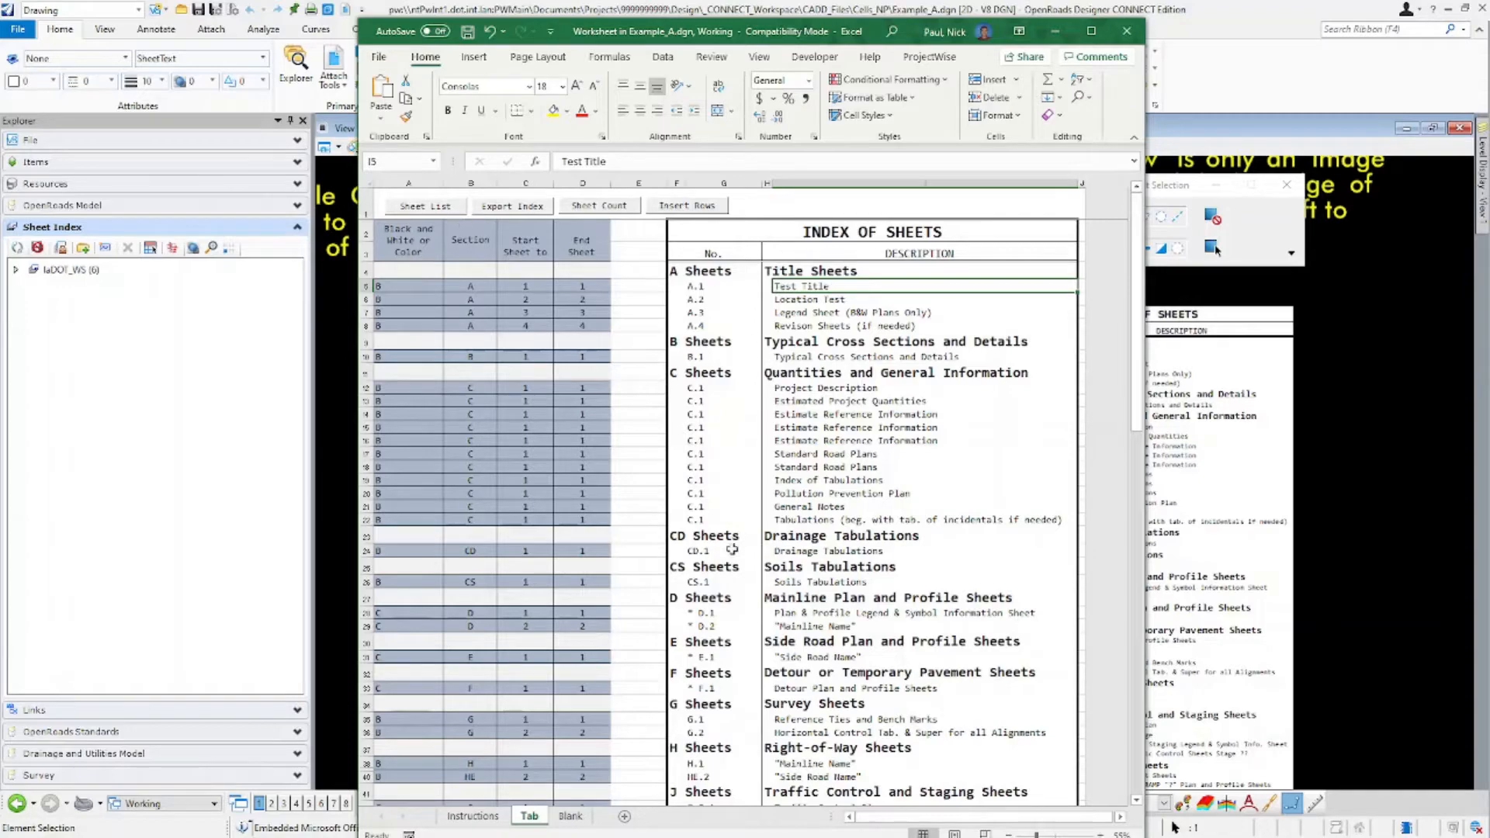
Hide the HE, MIT, SPS and K sheet sections from the Index of Sheets.
scroll(732, 549, "down", 5)
scroll(647, 550, "up", 5)
left_click(444, 208)
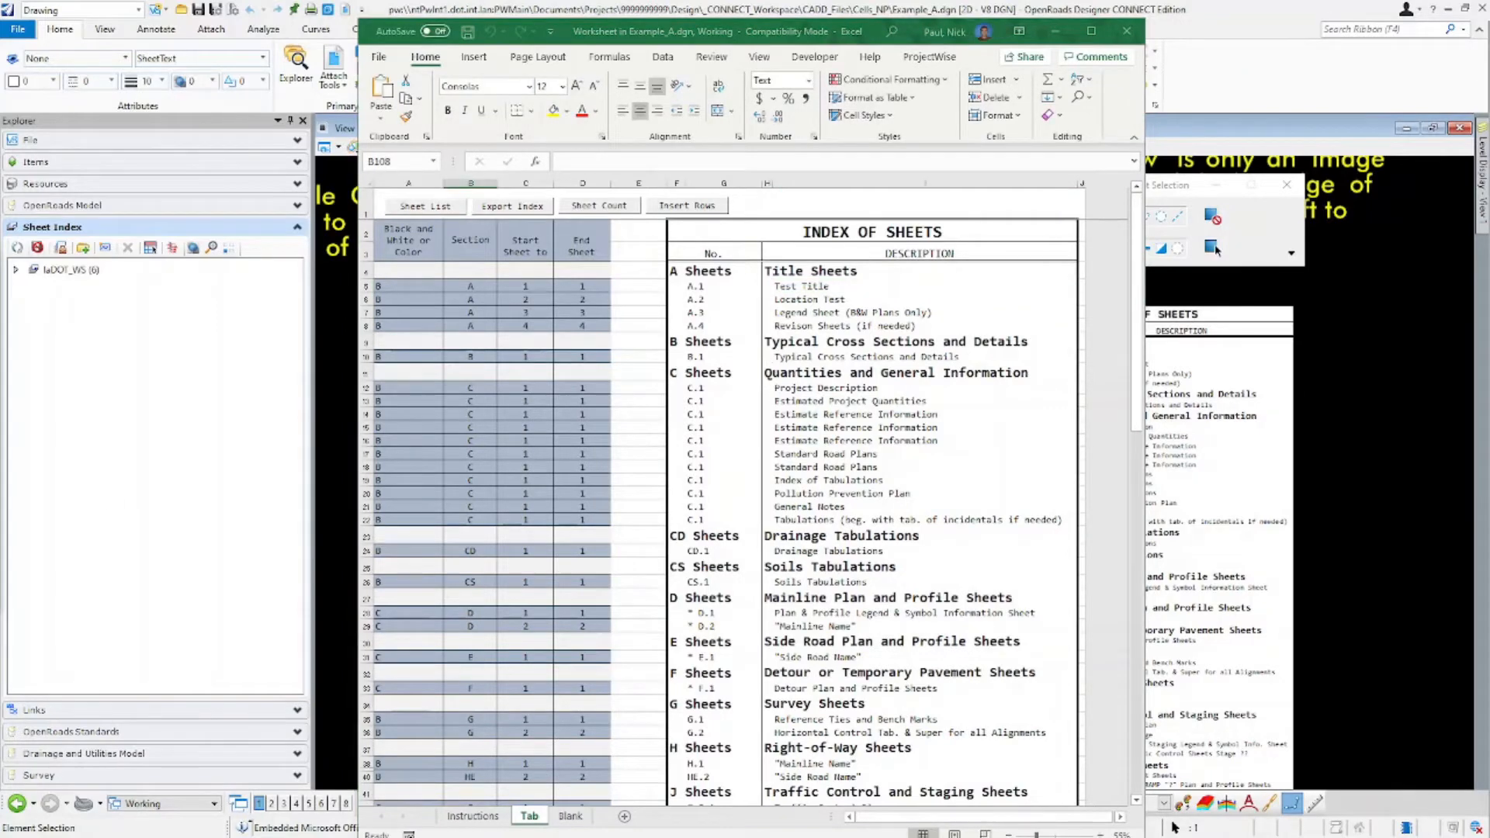
left_click_drag(872, 243, 751, 243)
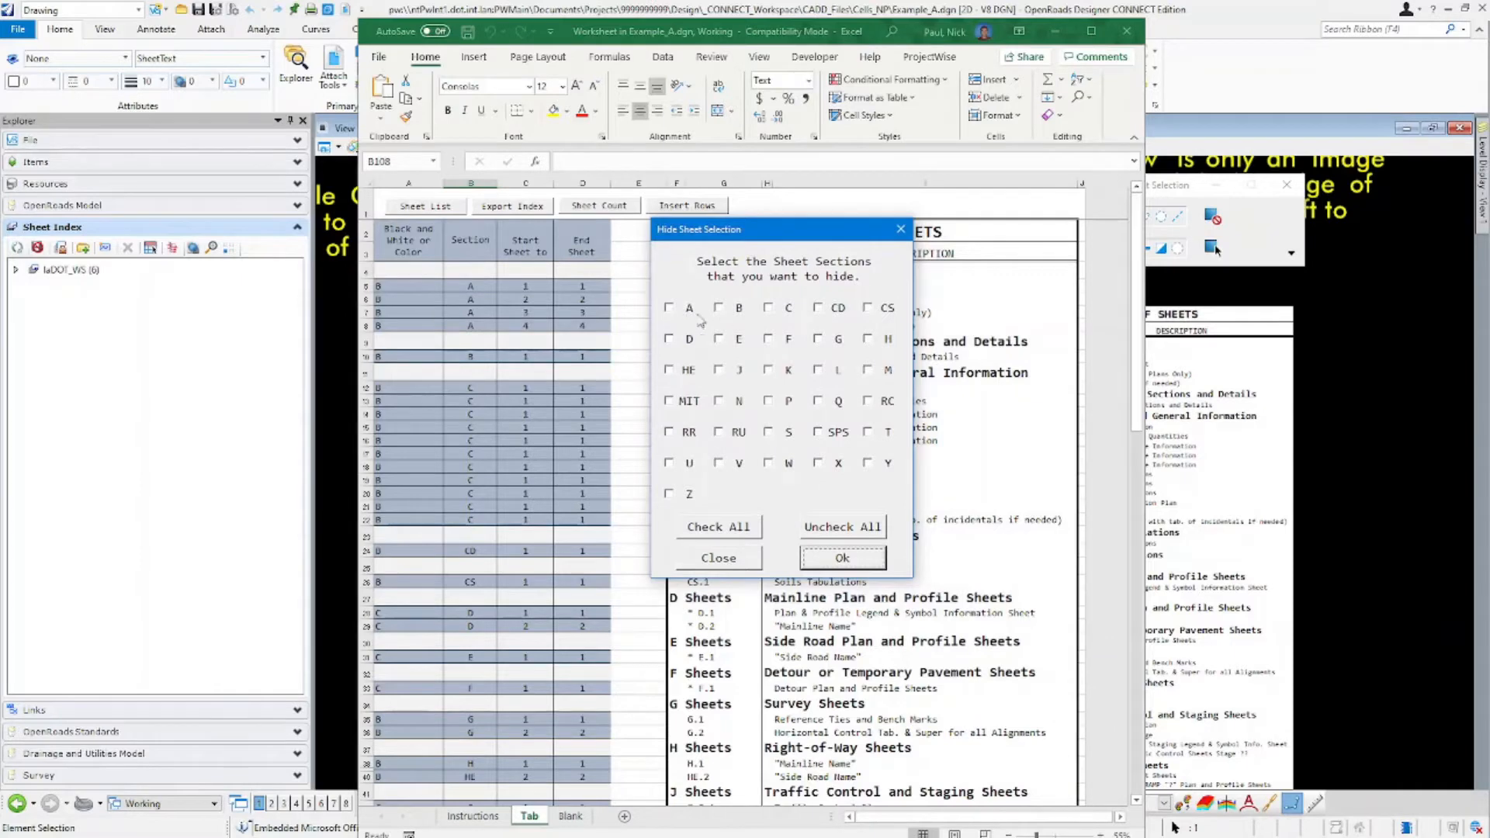
left_click(669, 370)
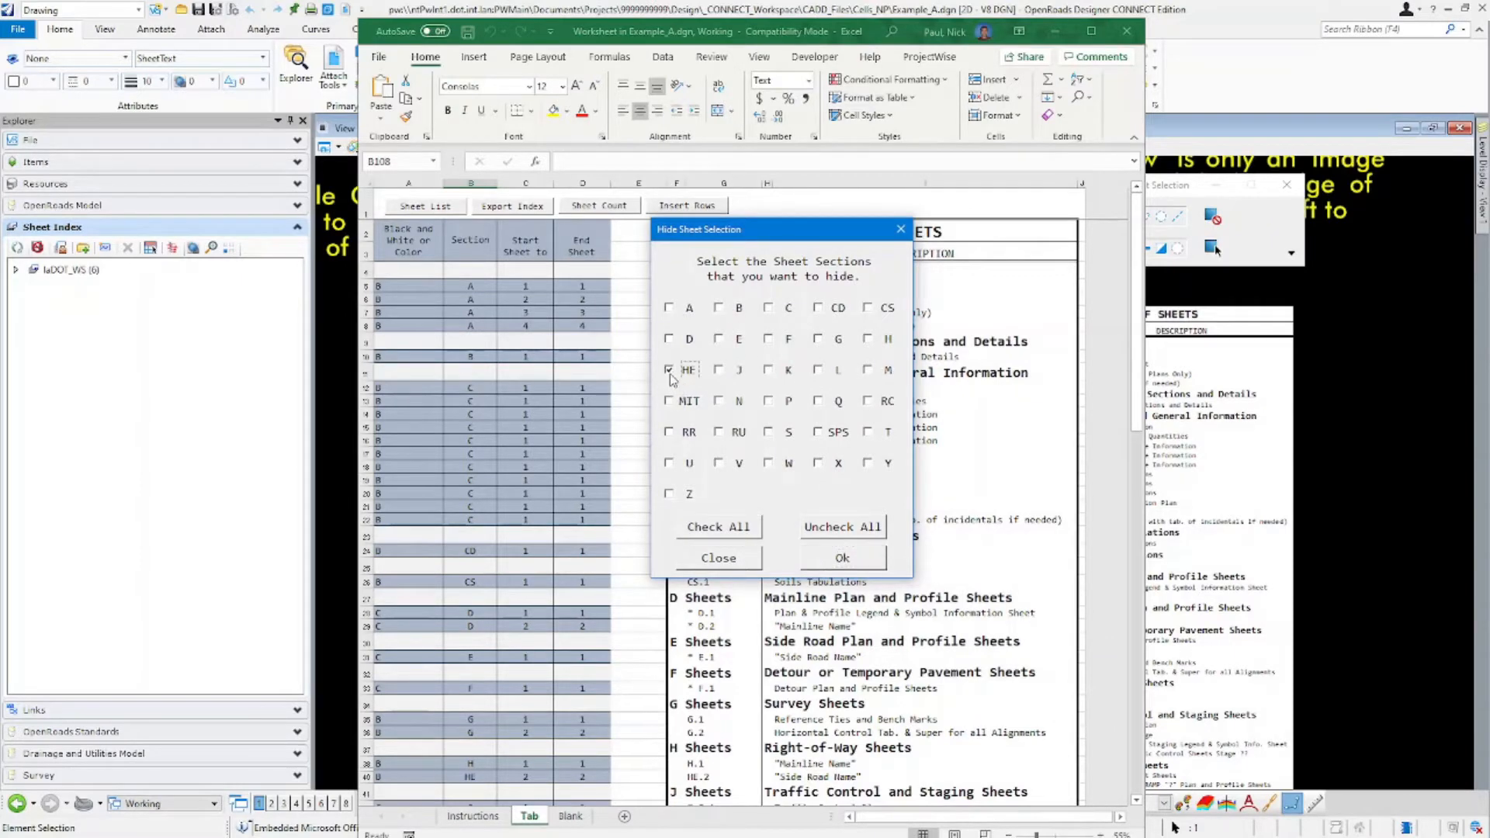
left_click(669, 401)
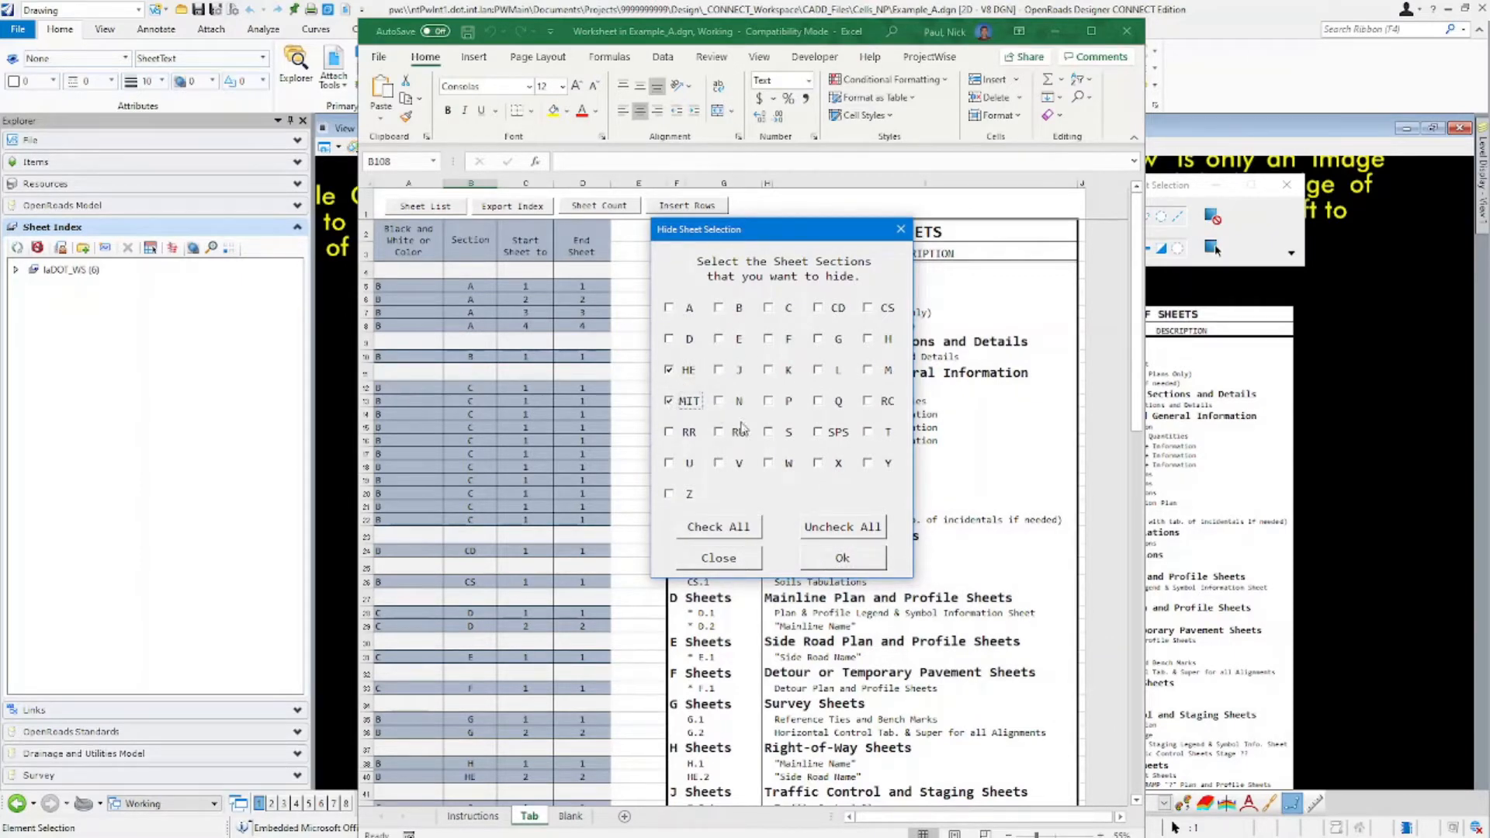
left_click(833, 434)
left_click(783, 376)
left_click(845, 558)
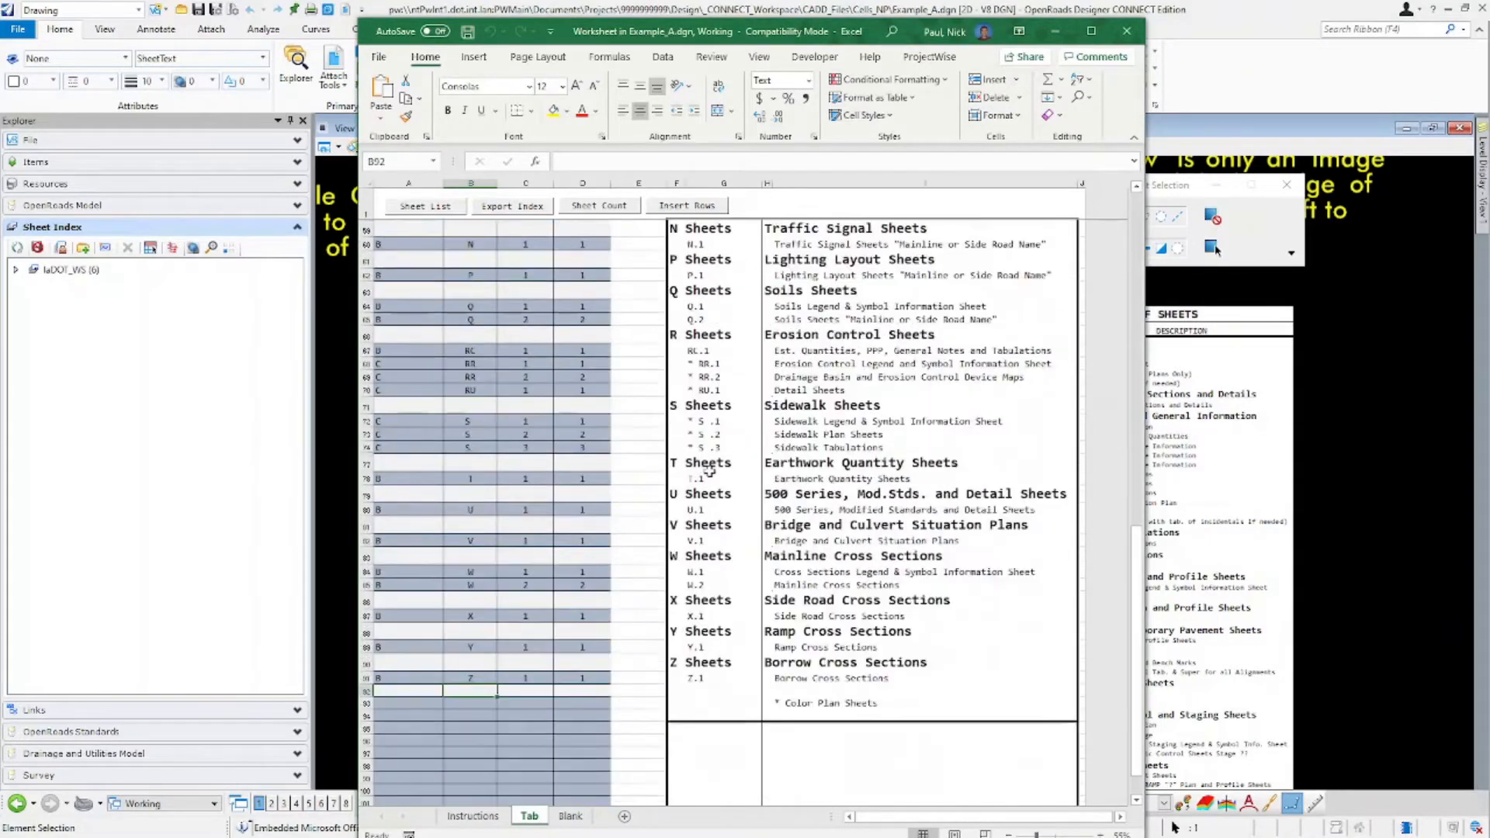
Insert two rows below the first Estimate Reference Information row in the C Sheets section of the index.
scroll(709, 471, "up", 15)
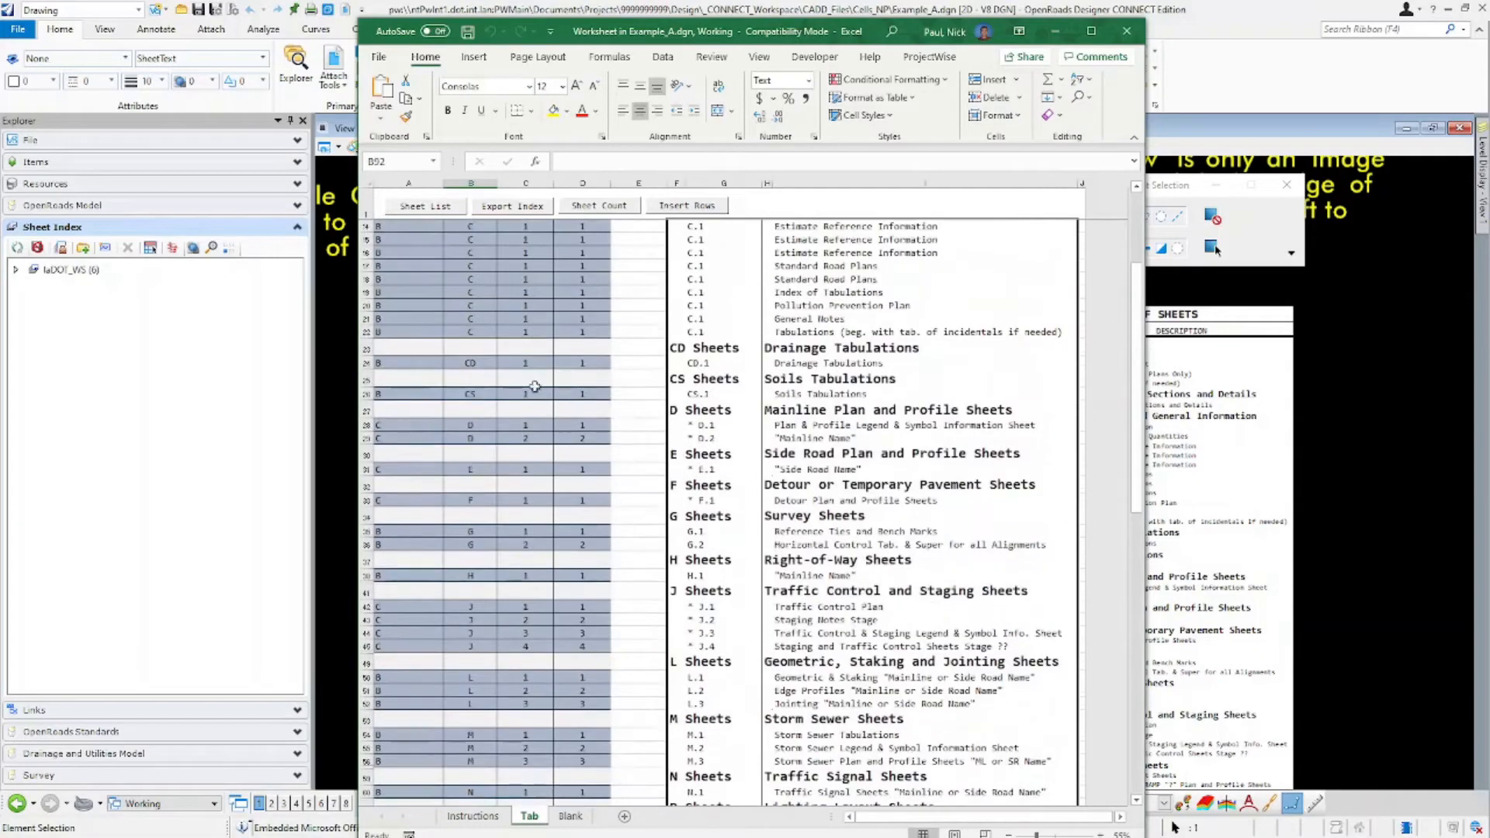
scroll(535, 386, "up", 3)
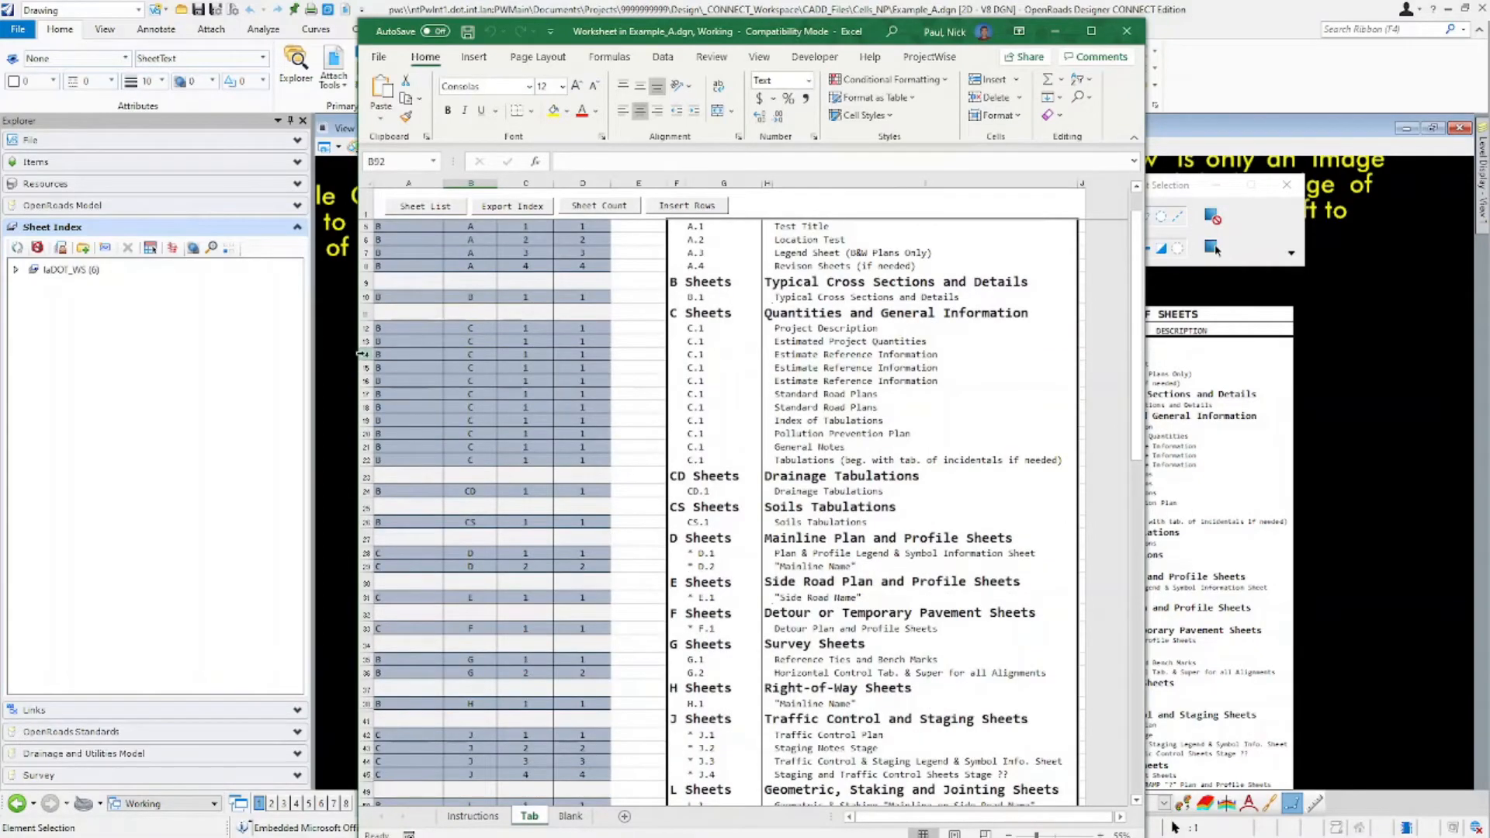
left_click(361, 354)
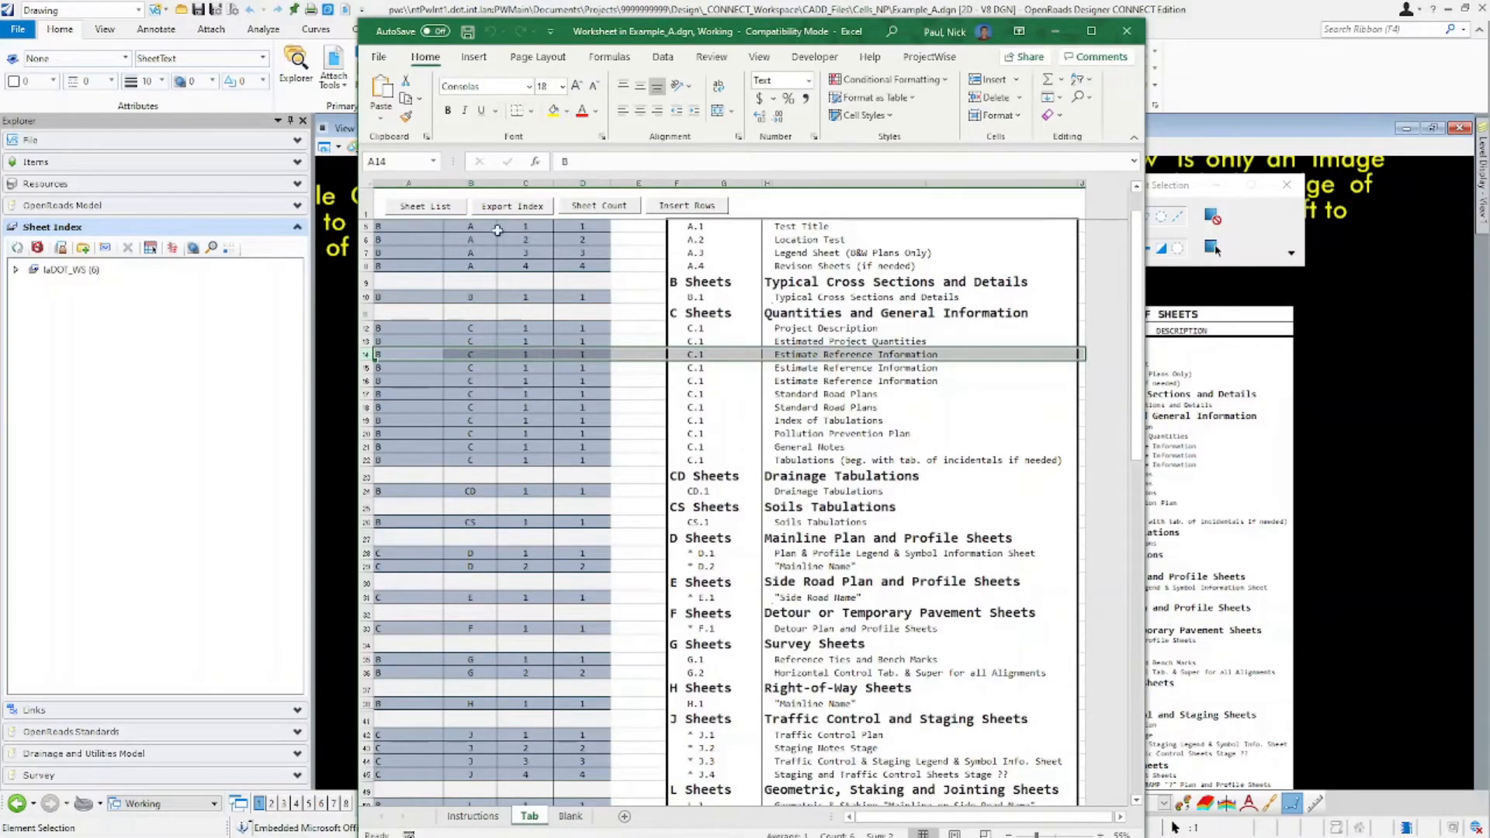
left_click(687, 206)
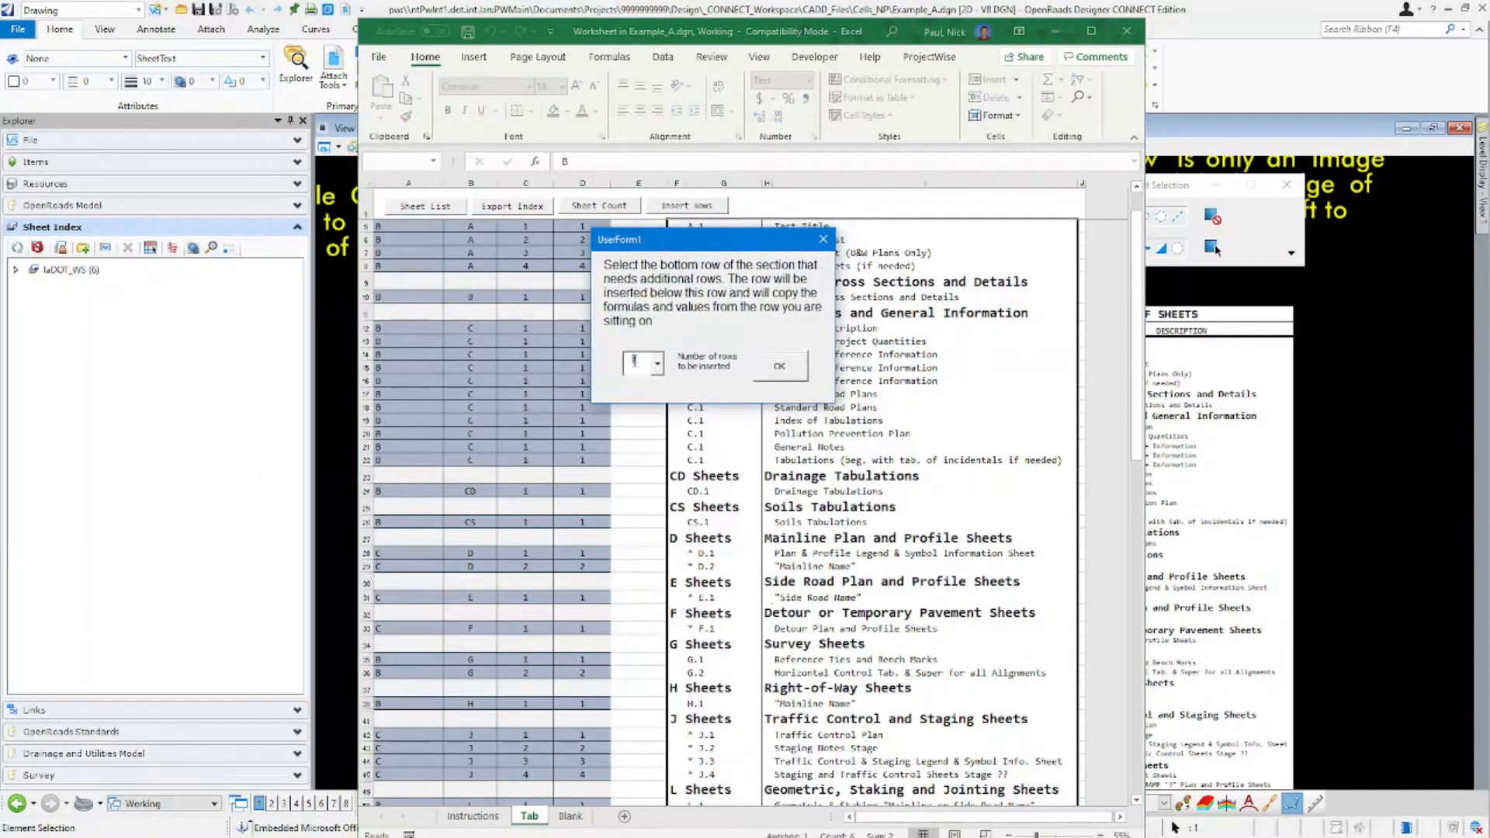
left_click(763, 371)
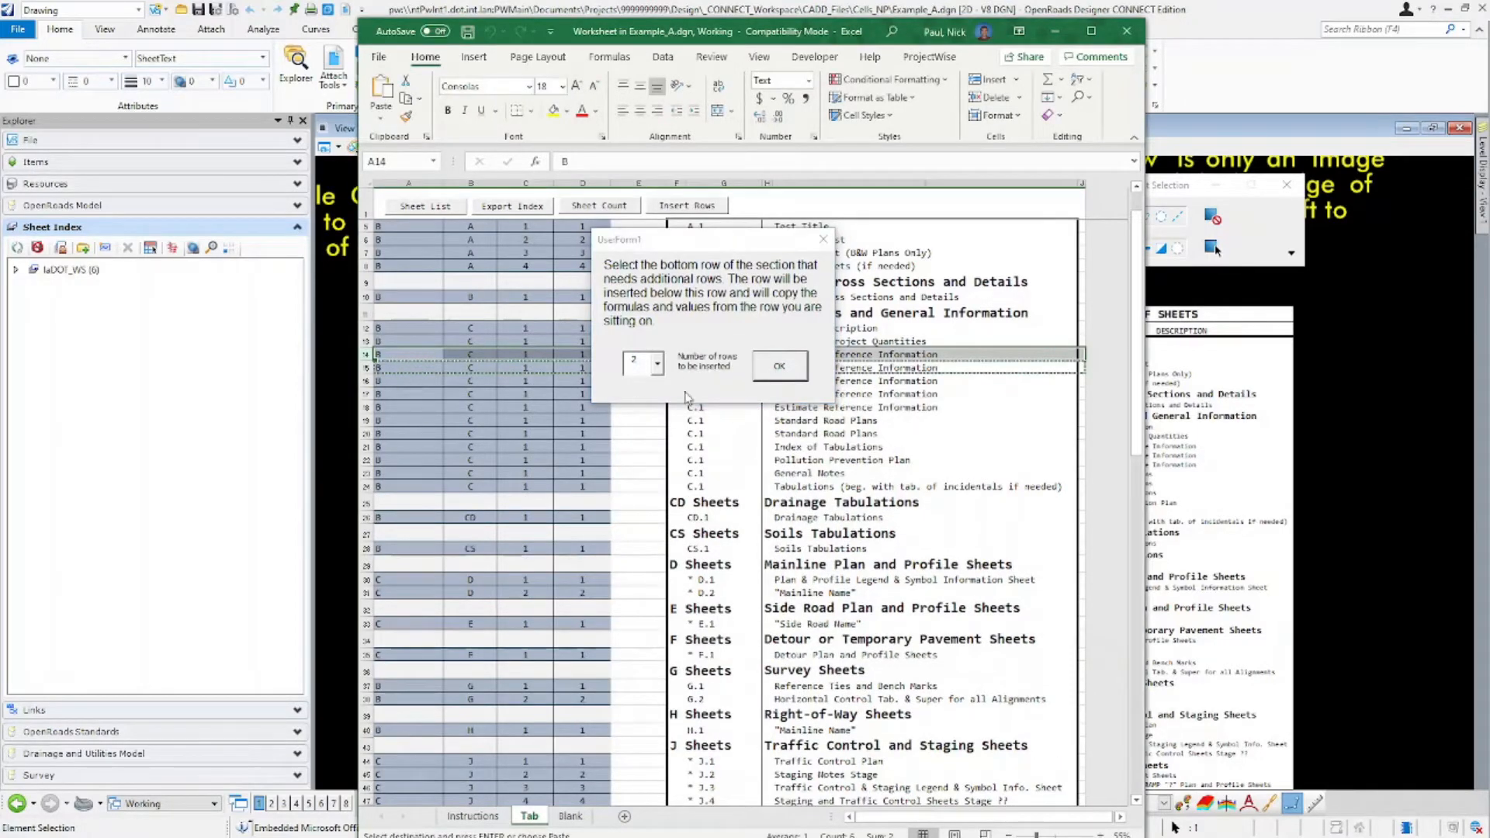
left_click(823, 239)
left_click(800, 420)
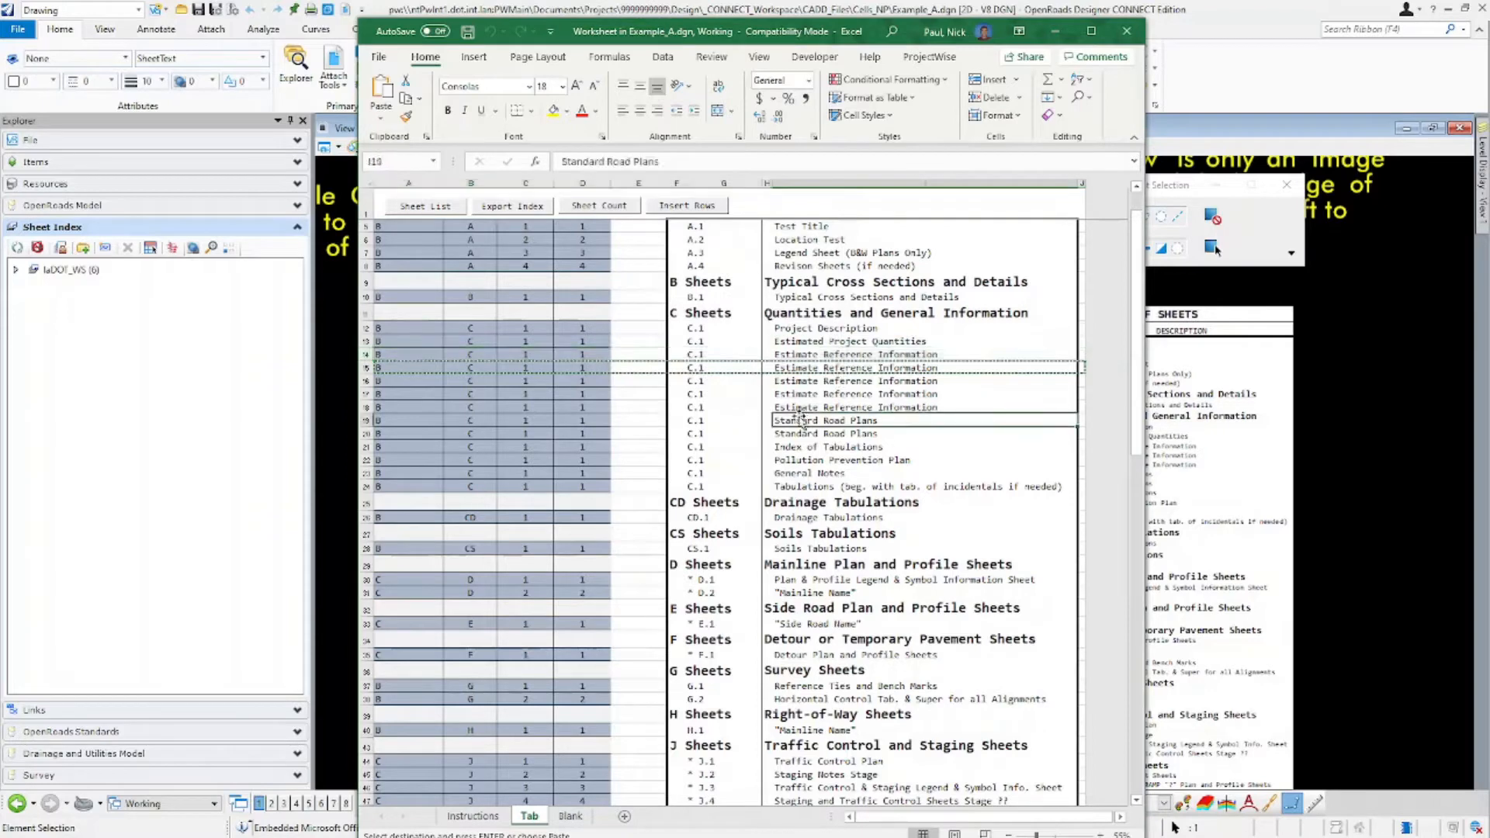
Run the sheet count on the index and close the embedded worksheet to return to the drawing.
left_click(573, 371)
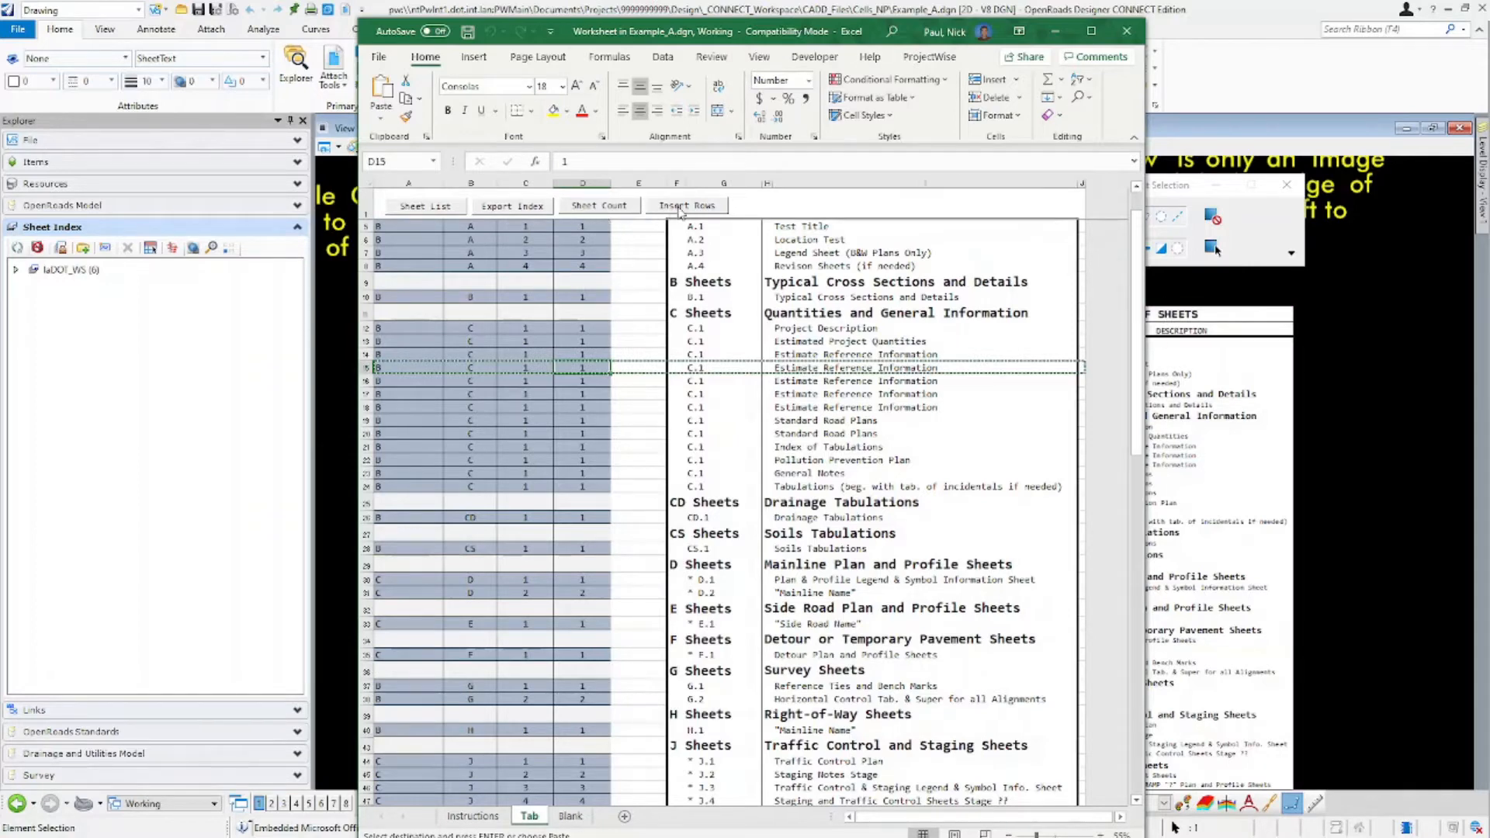
left_click(615, 207)
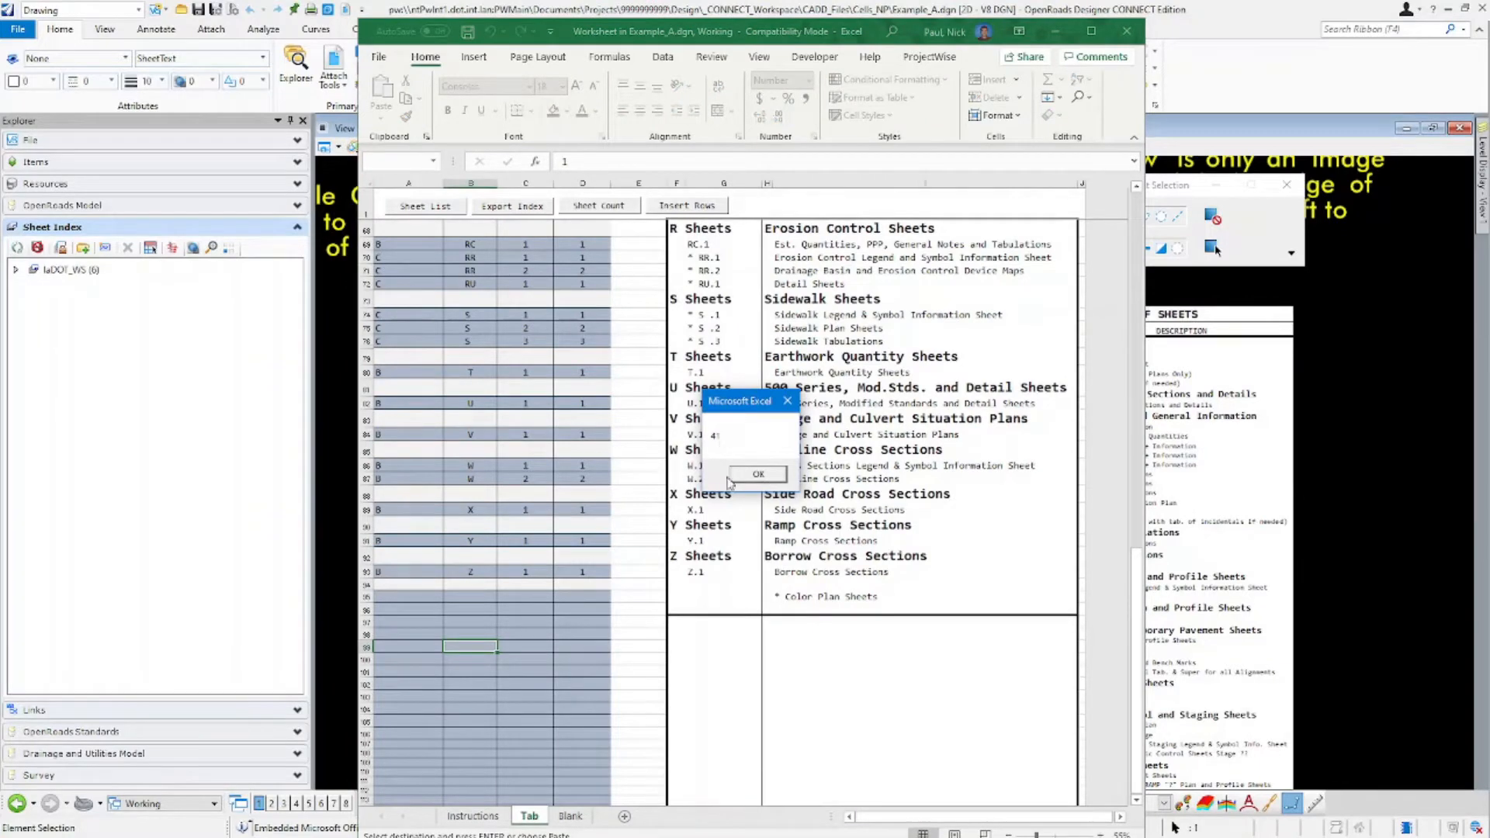
left_click(759, 474)
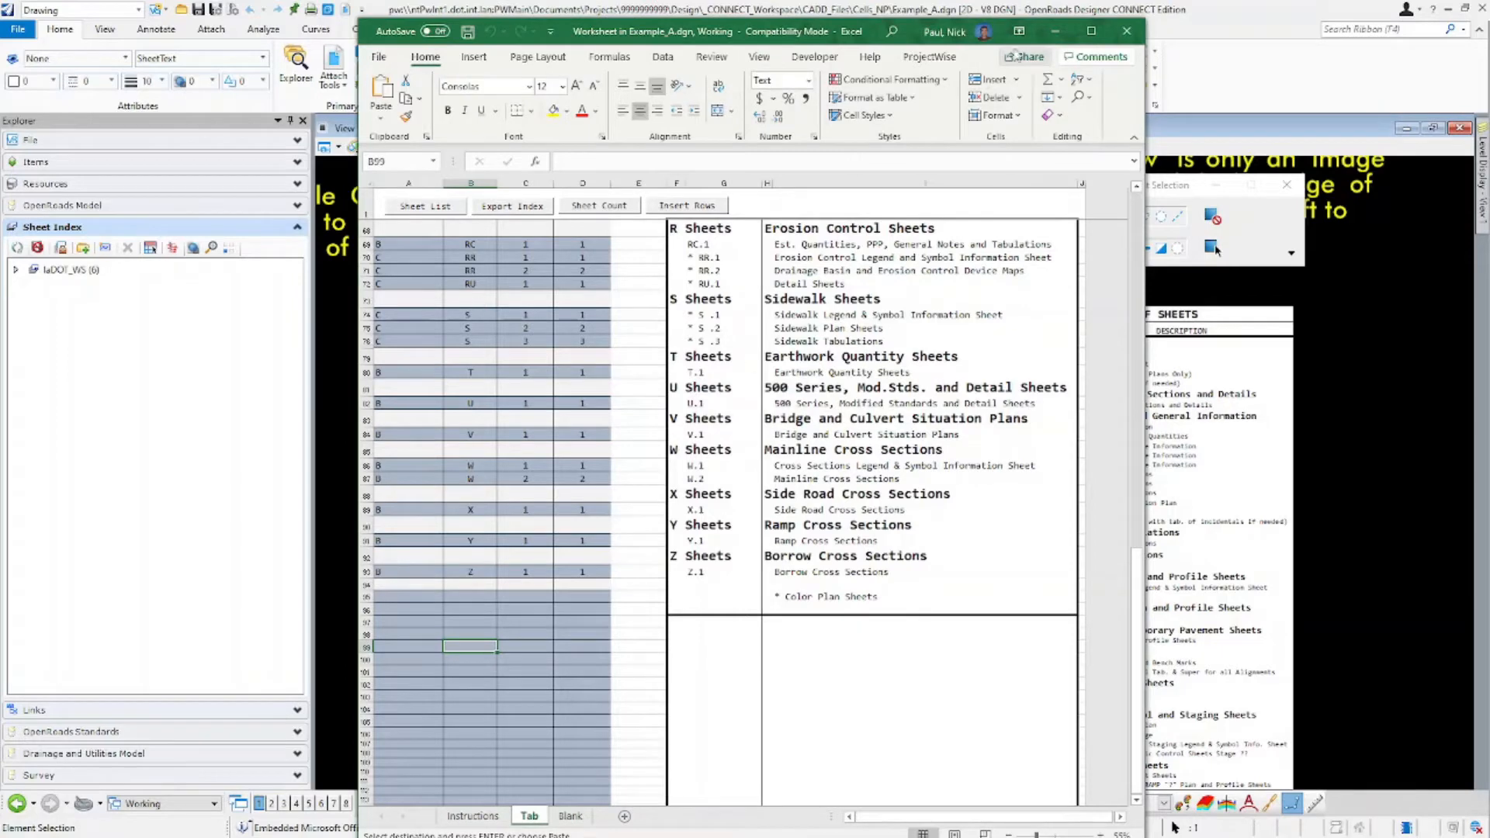
left_click(1126, 31)
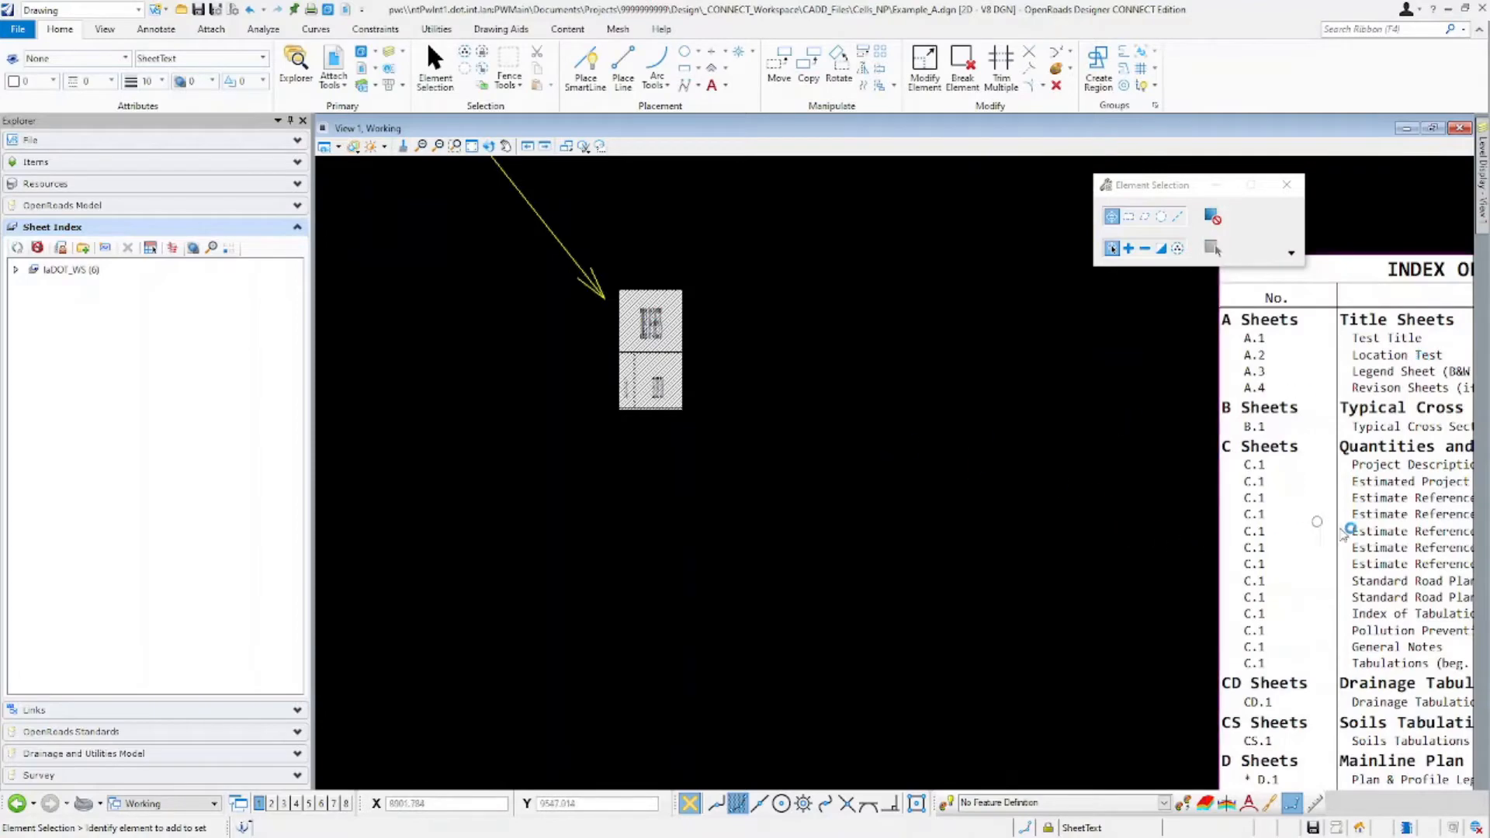
Open the A01_SheetModel view and bring the whole title sheet into view.
scroll(593, 443, "down", 5)
scroll(536, 420, "down", 6)
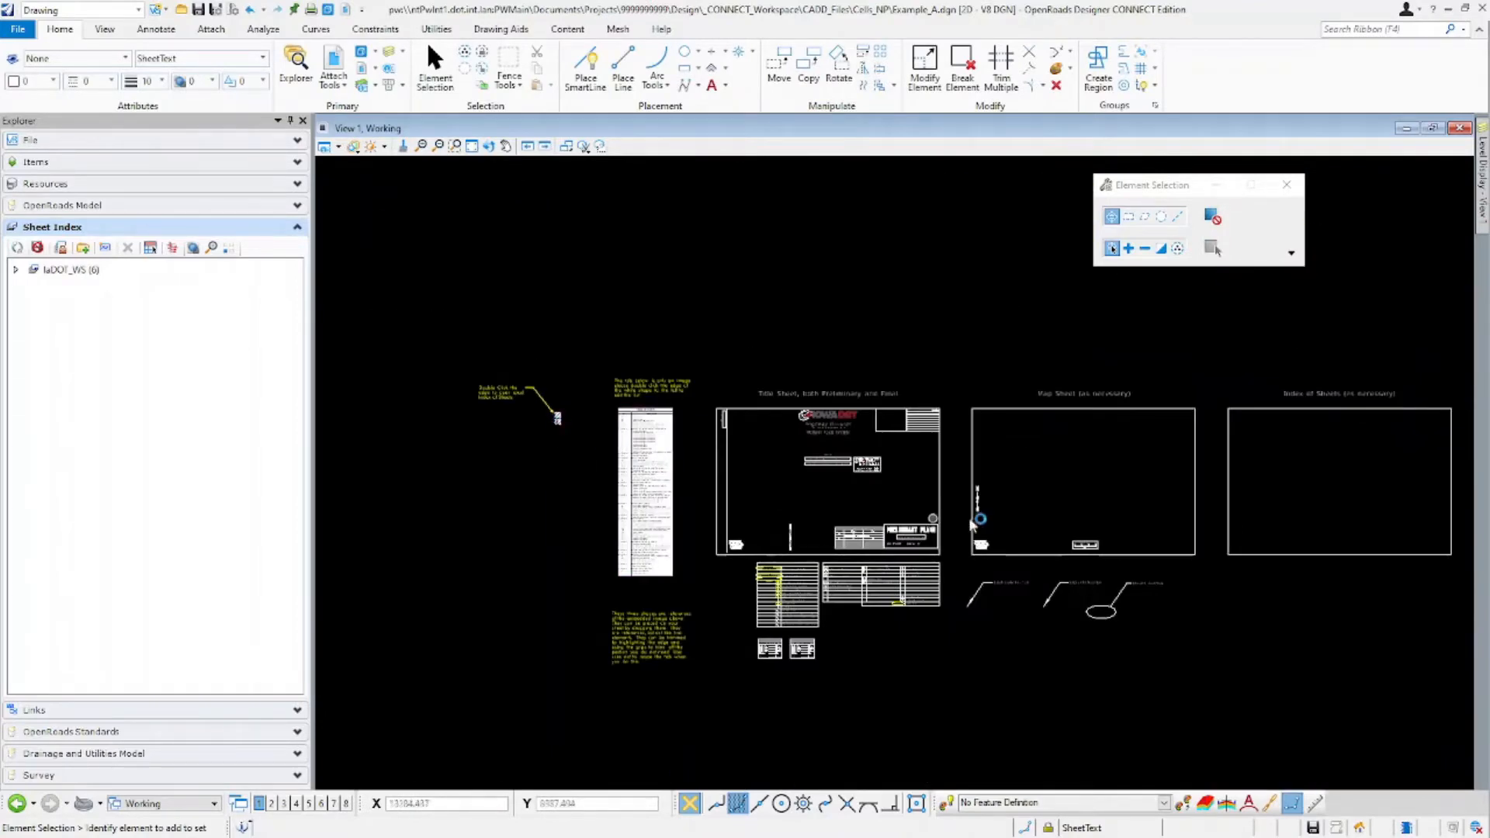
scroll(877, 515, "up", 3)
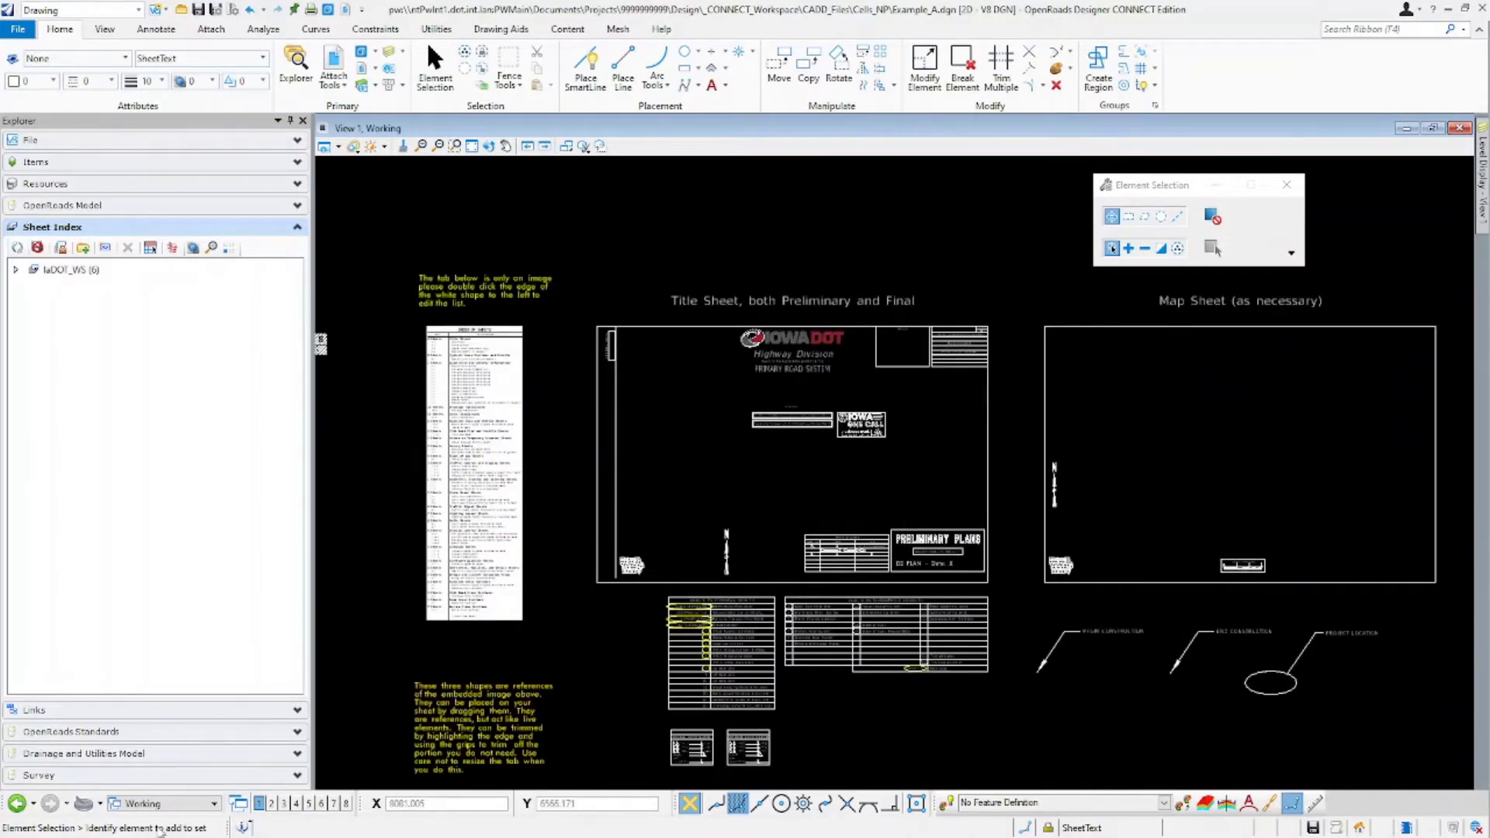
left_click(214, 804)
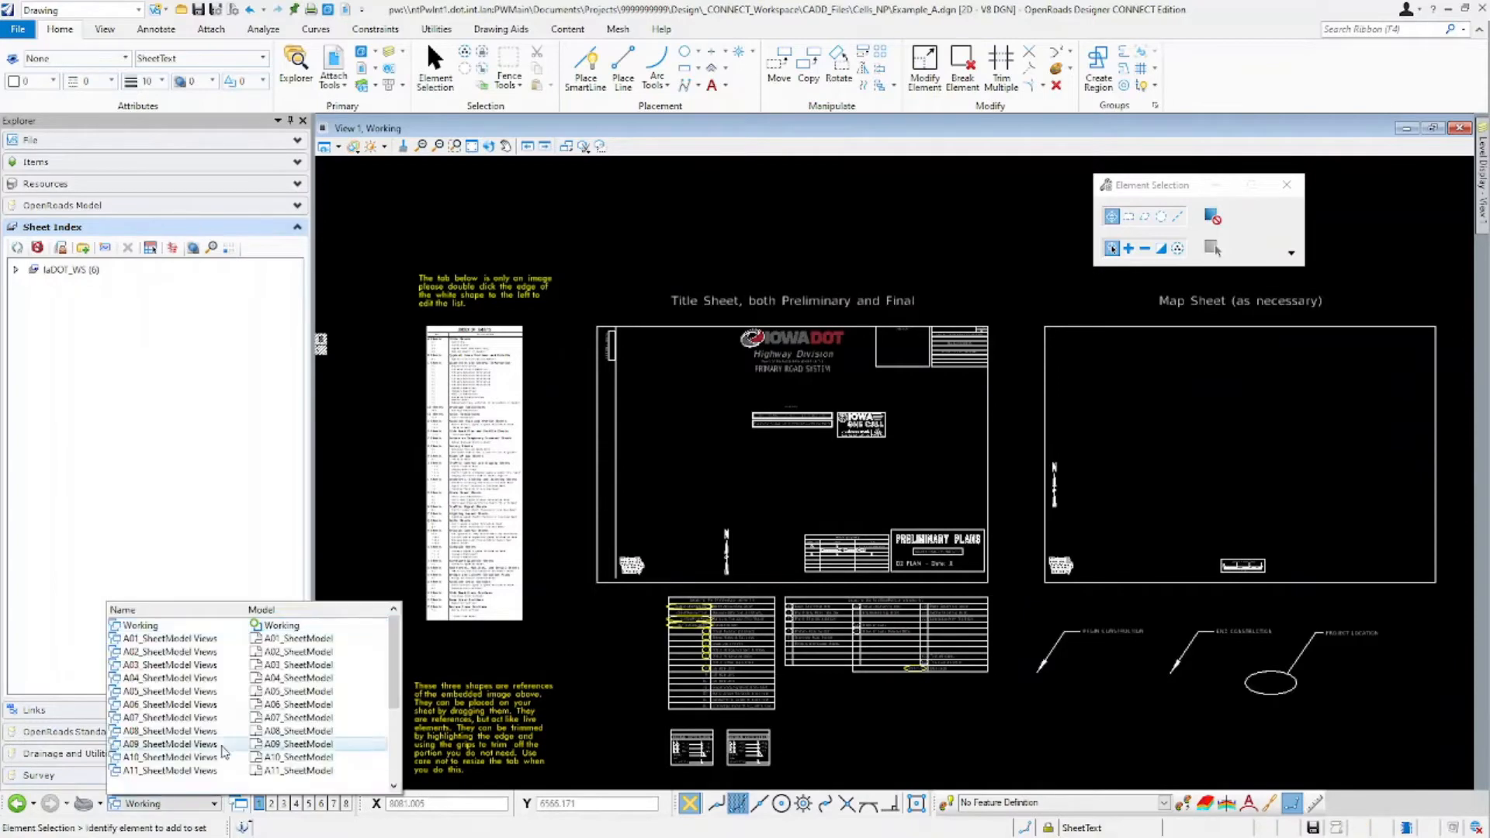
left_click(189, 639)
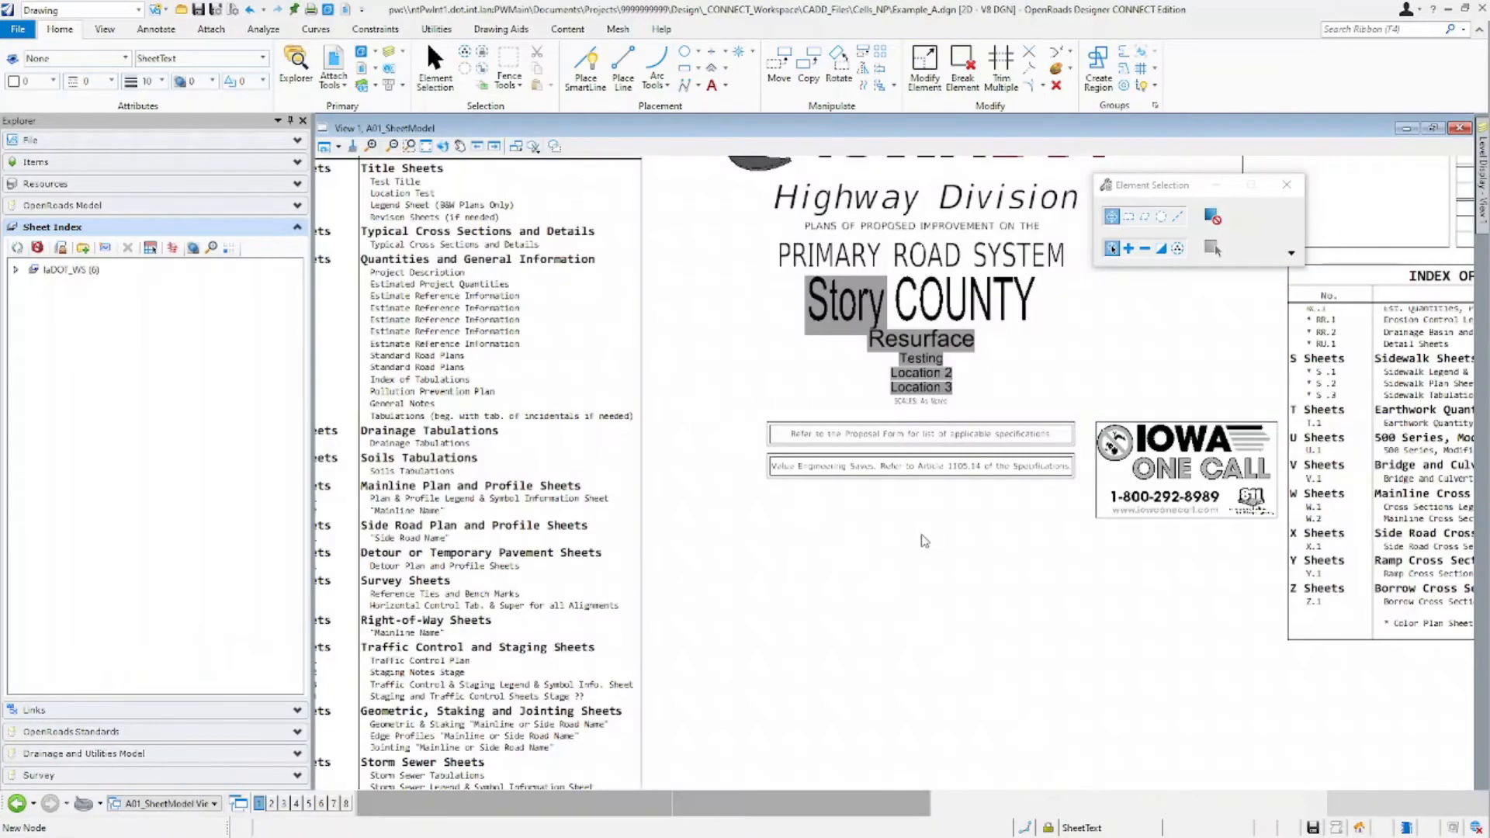
scroll(921, 536, "down", 3)
middle_click_drag(593, 562, 871, 416)
scroll(854, 458, "down", 4)
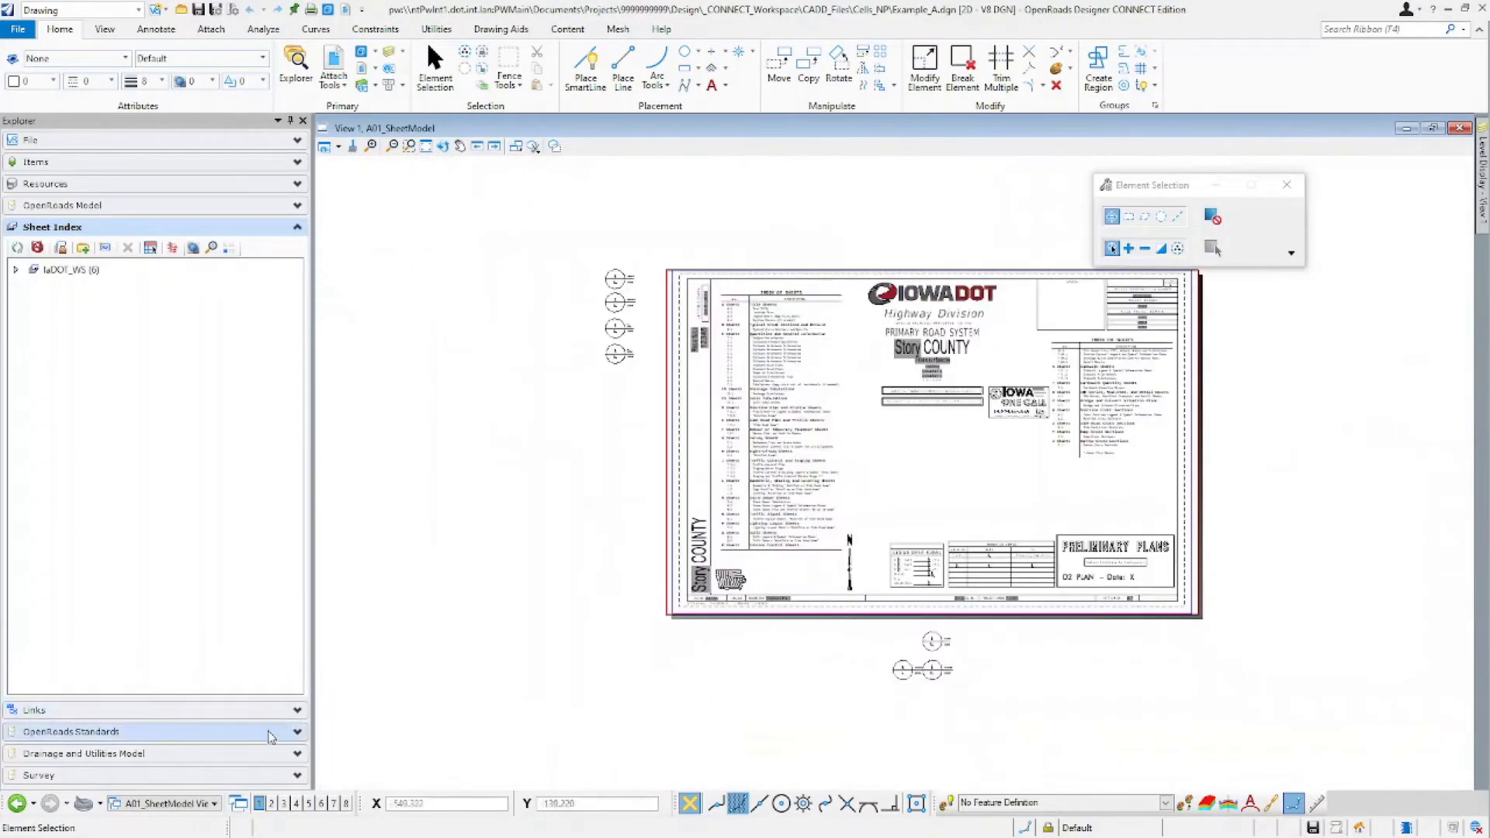
Show the References dialog pinned open and collapse the Explorer to enlarge the drawing area.
left_click(336, 66)
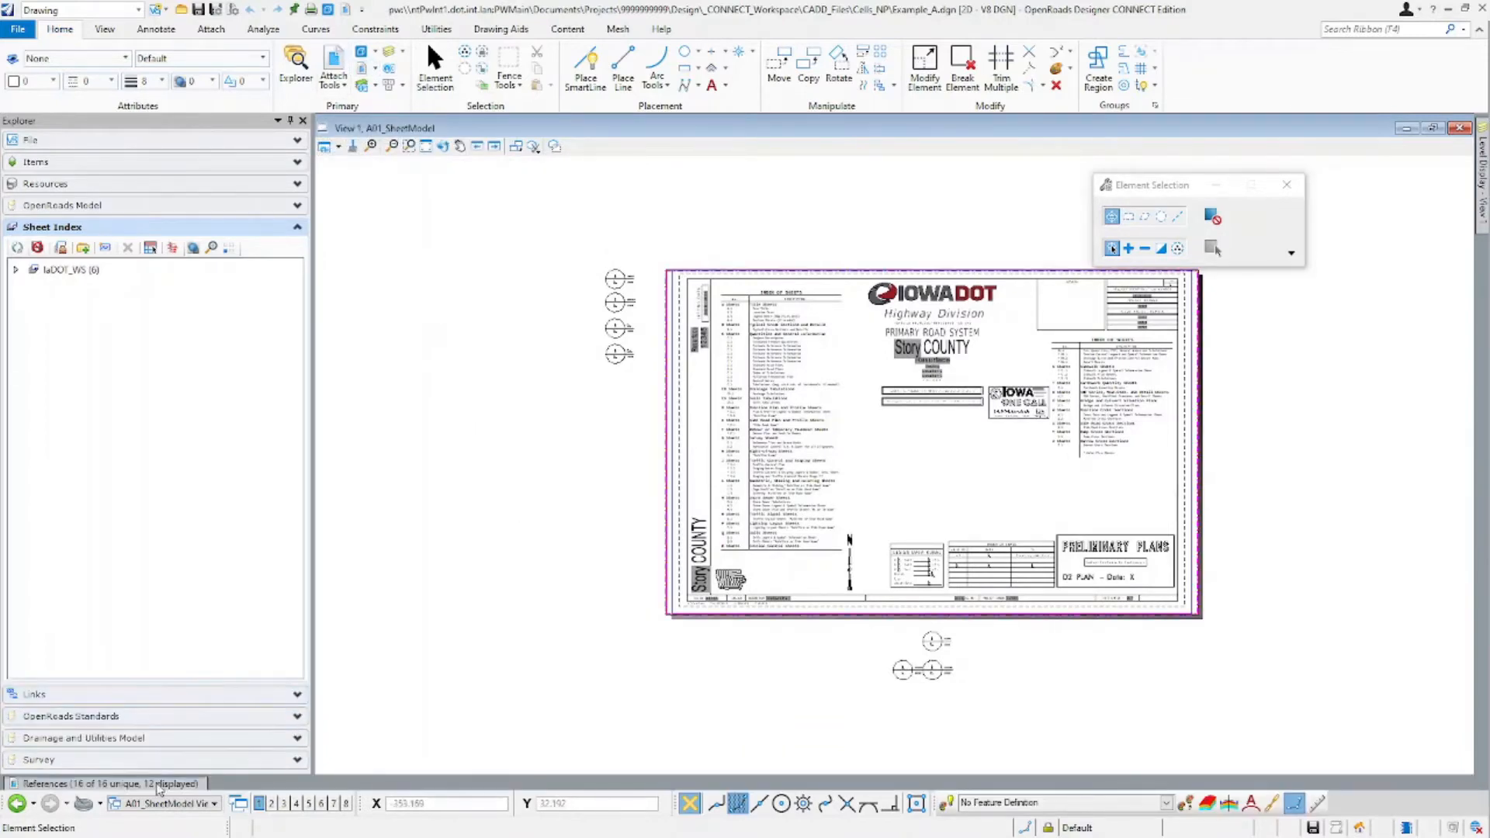
left_click(159, 784)
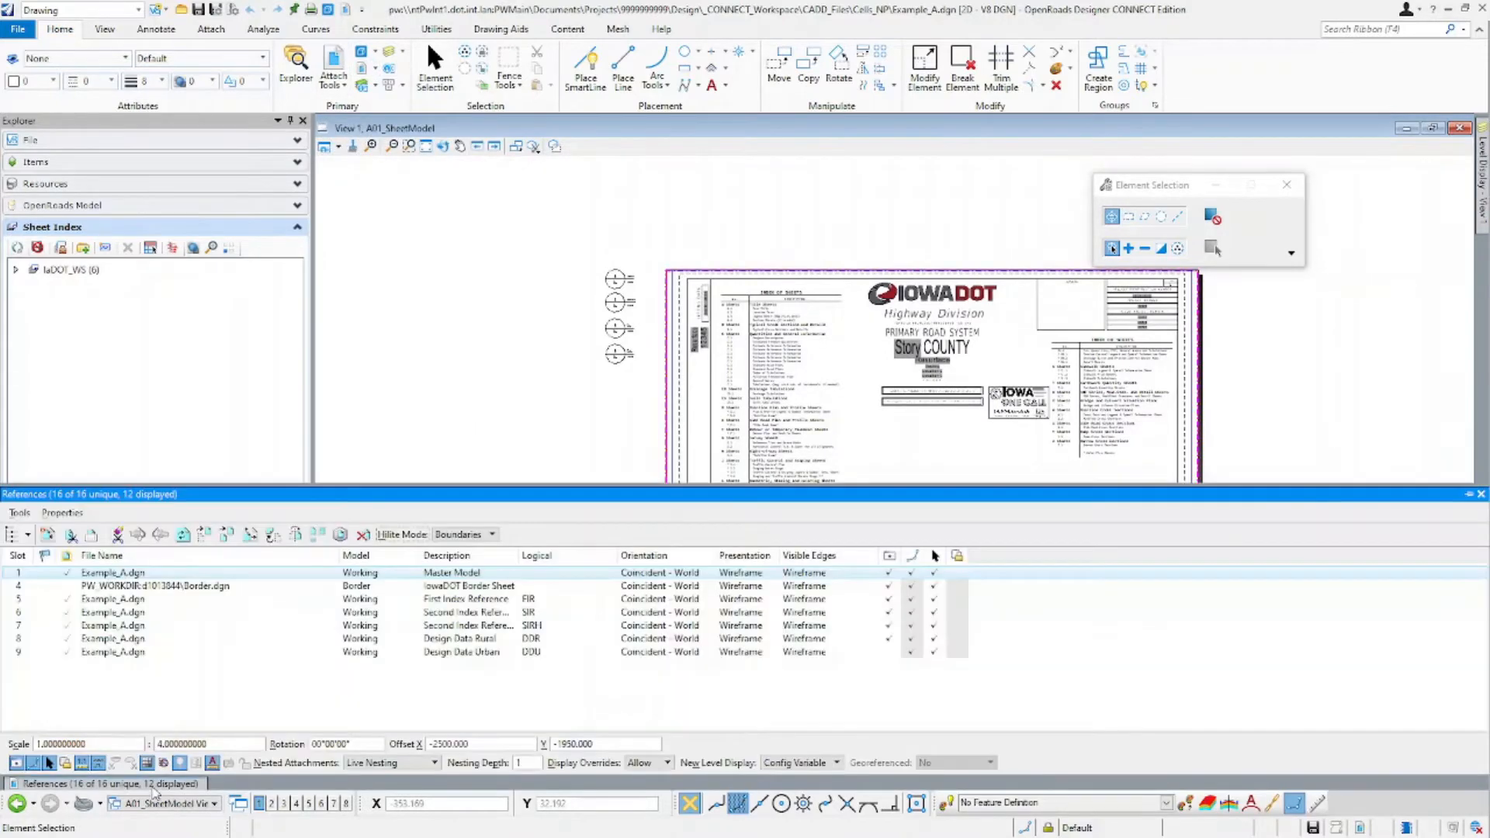
left_click(1468, 495)
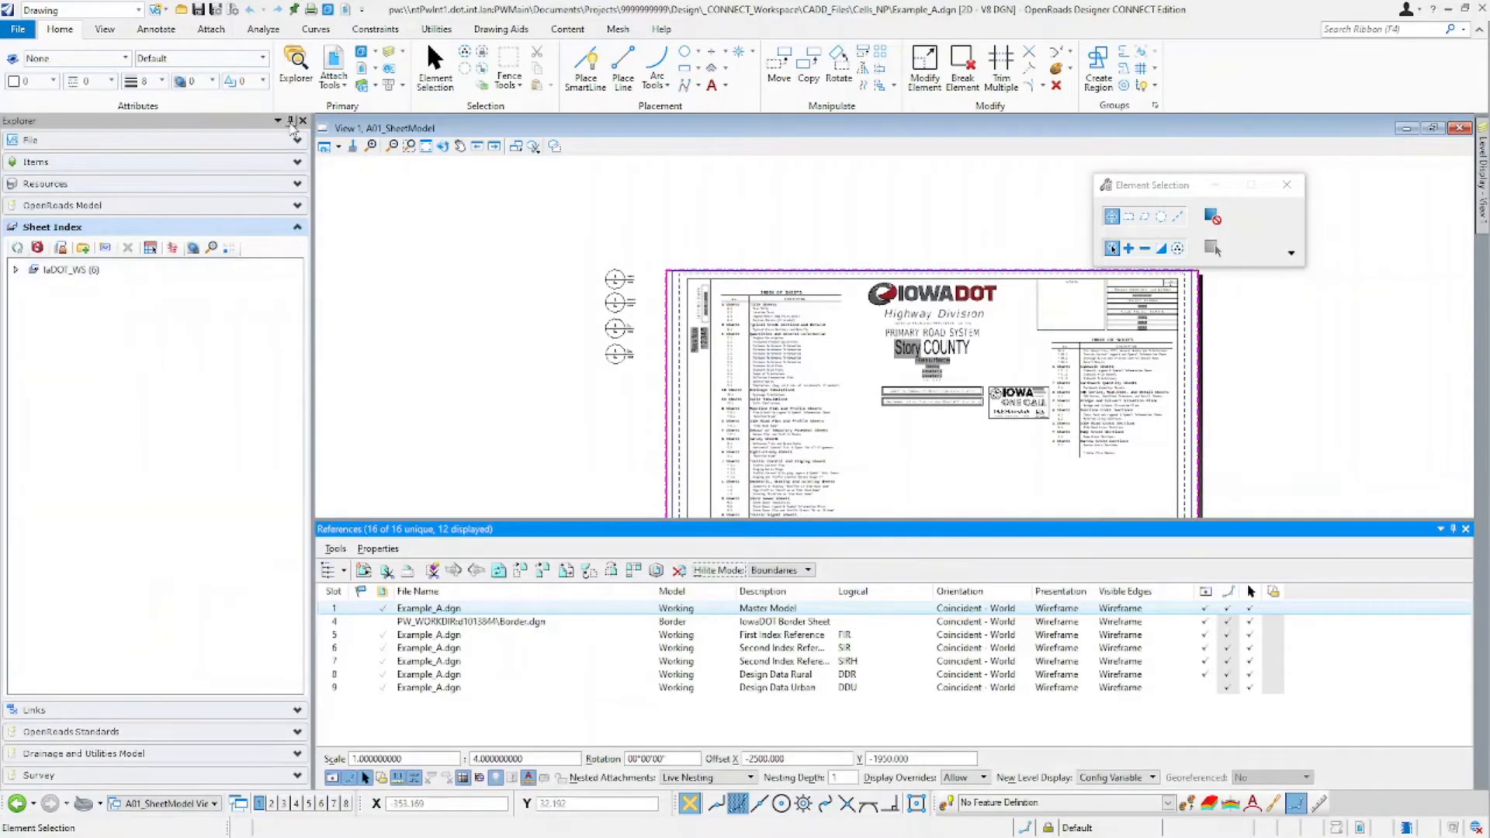
left_click(291, 122)
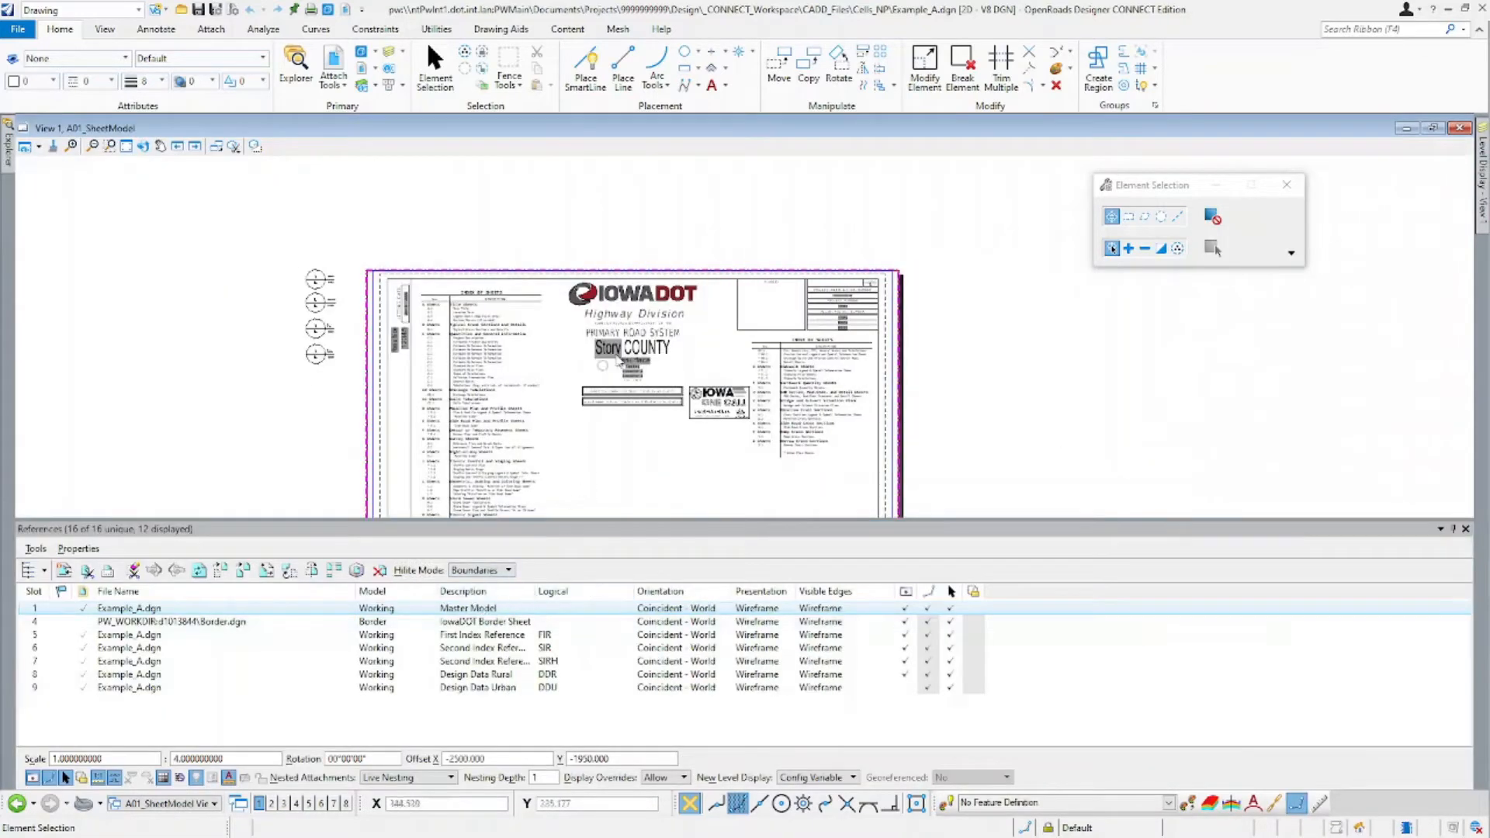
Highlight the boundary of the First Index Reference (FIR) on the title sheet and locate its lower corner.
scroll(523, 437, "up", 3)
middle_click_drag(646, 449, 749, 402)
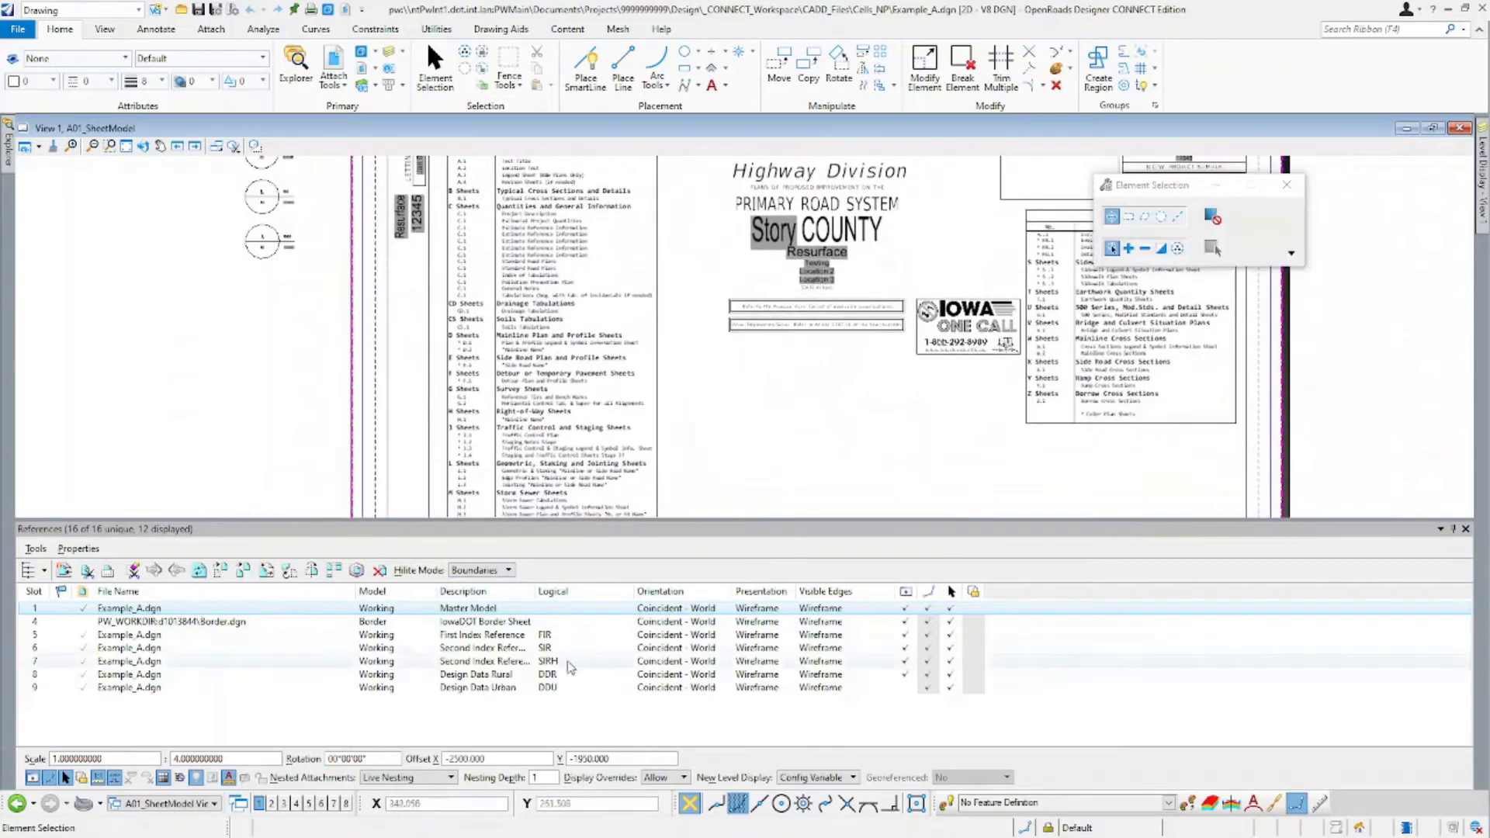
left_click(518, 622)
left_click(518, 611)
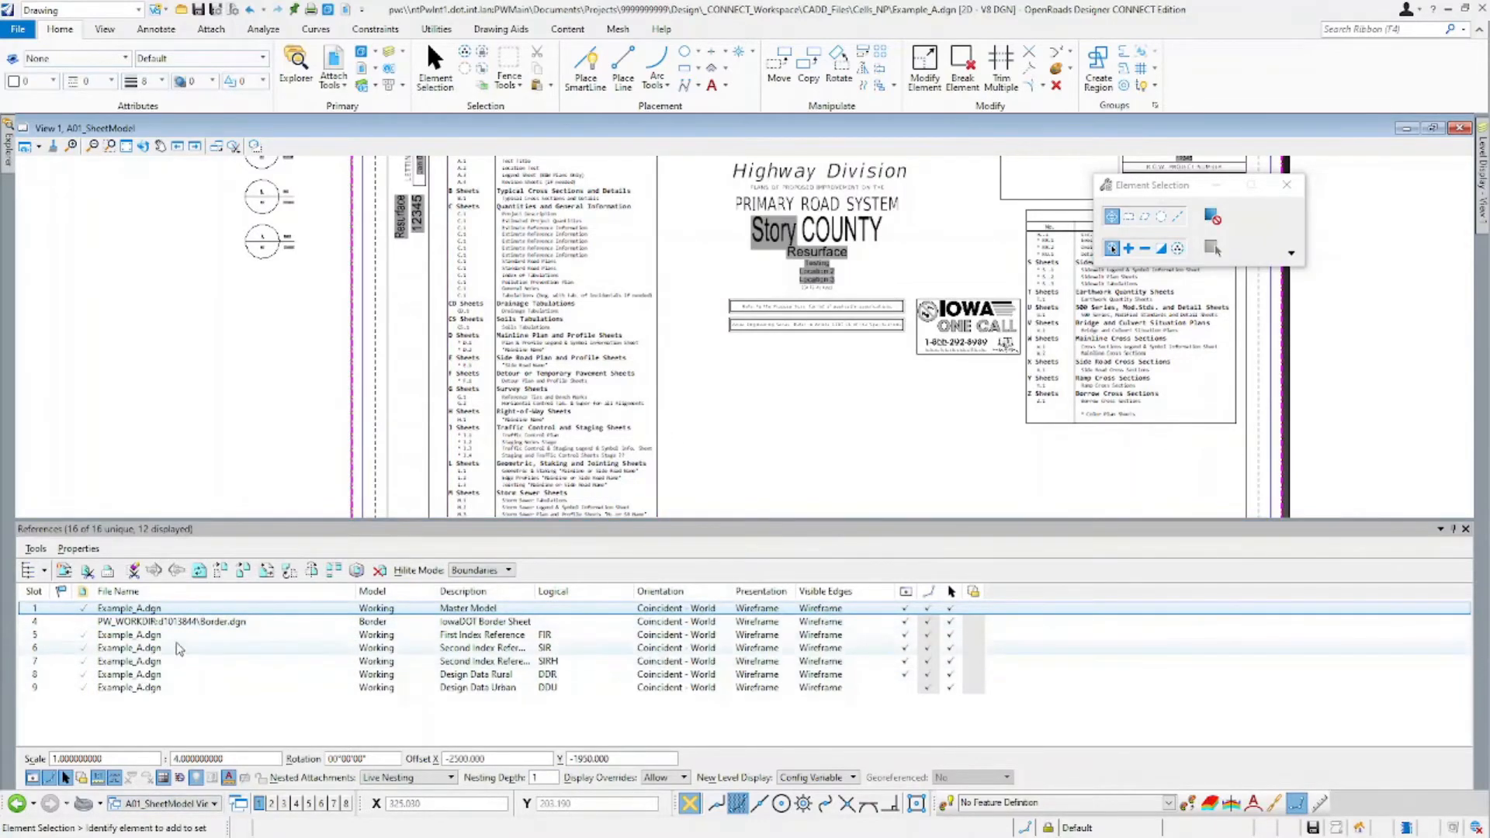
left_click(548, 636)
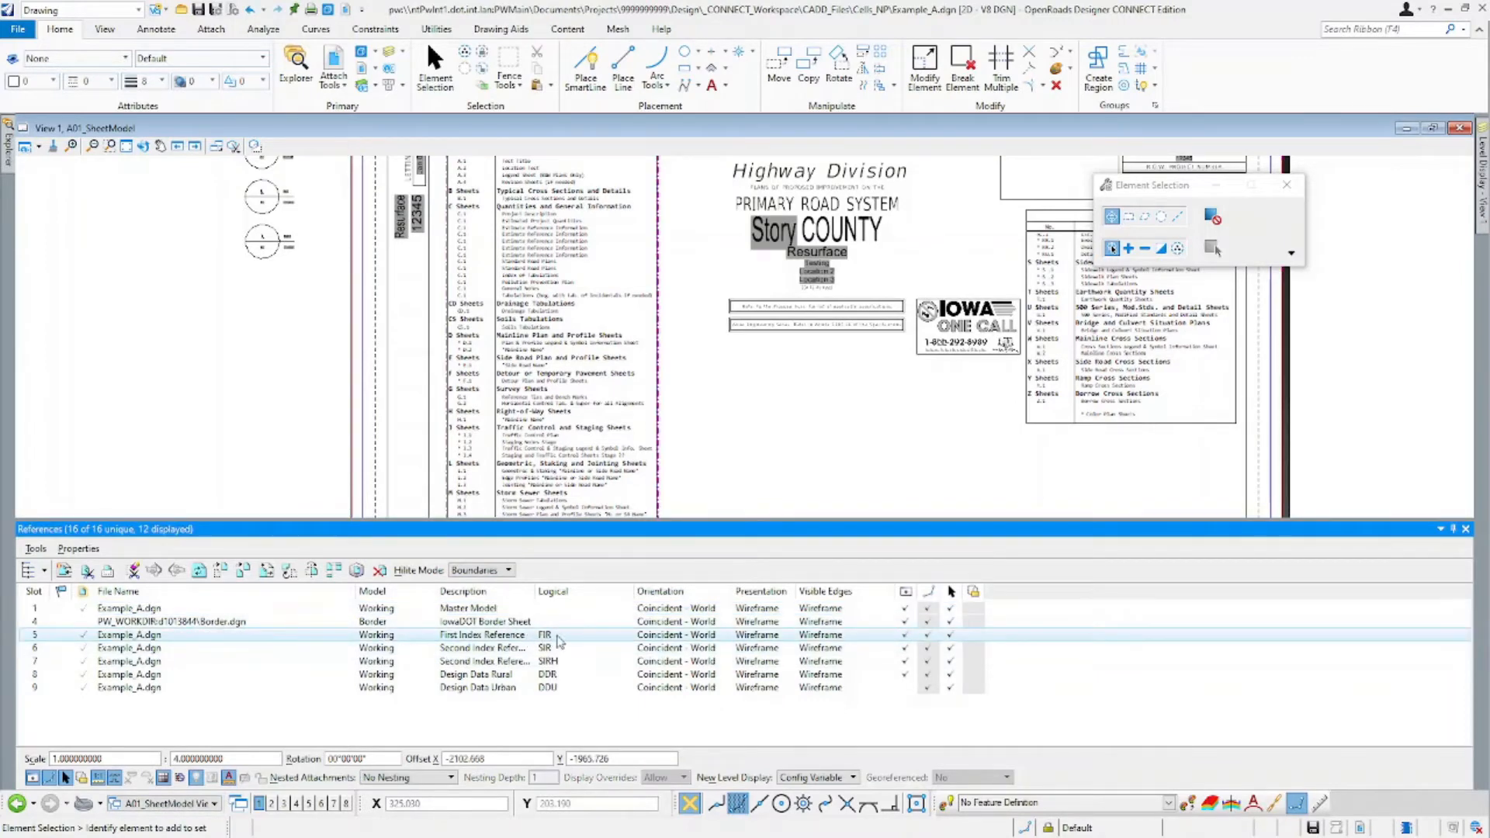
scroll(500, 334, "down", 6)
scroll(527, 273, "up", 3)
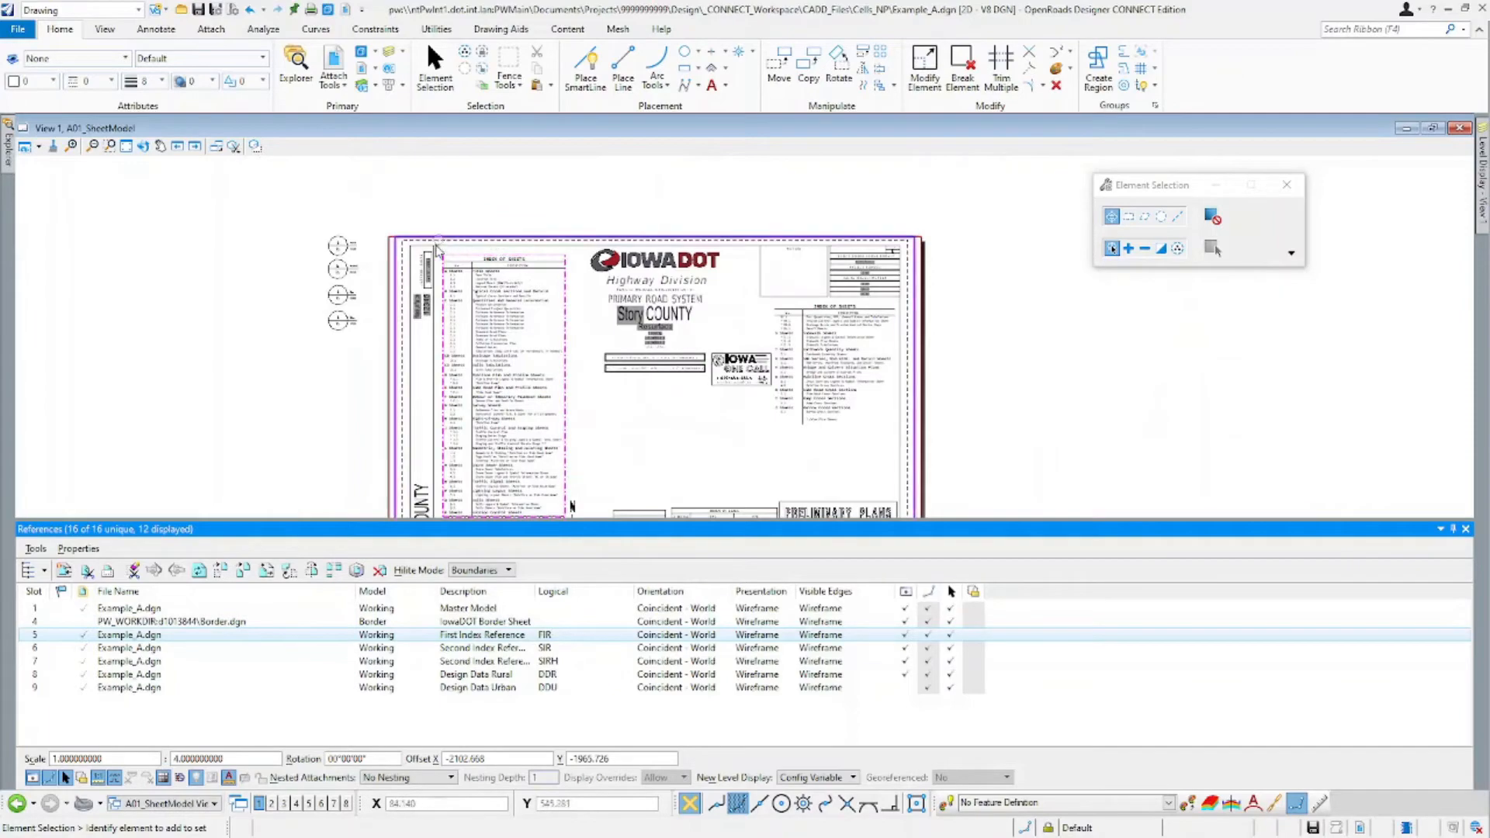
scroll(437, 250, "up", 5)
scroll(578, 311, "down", 10)
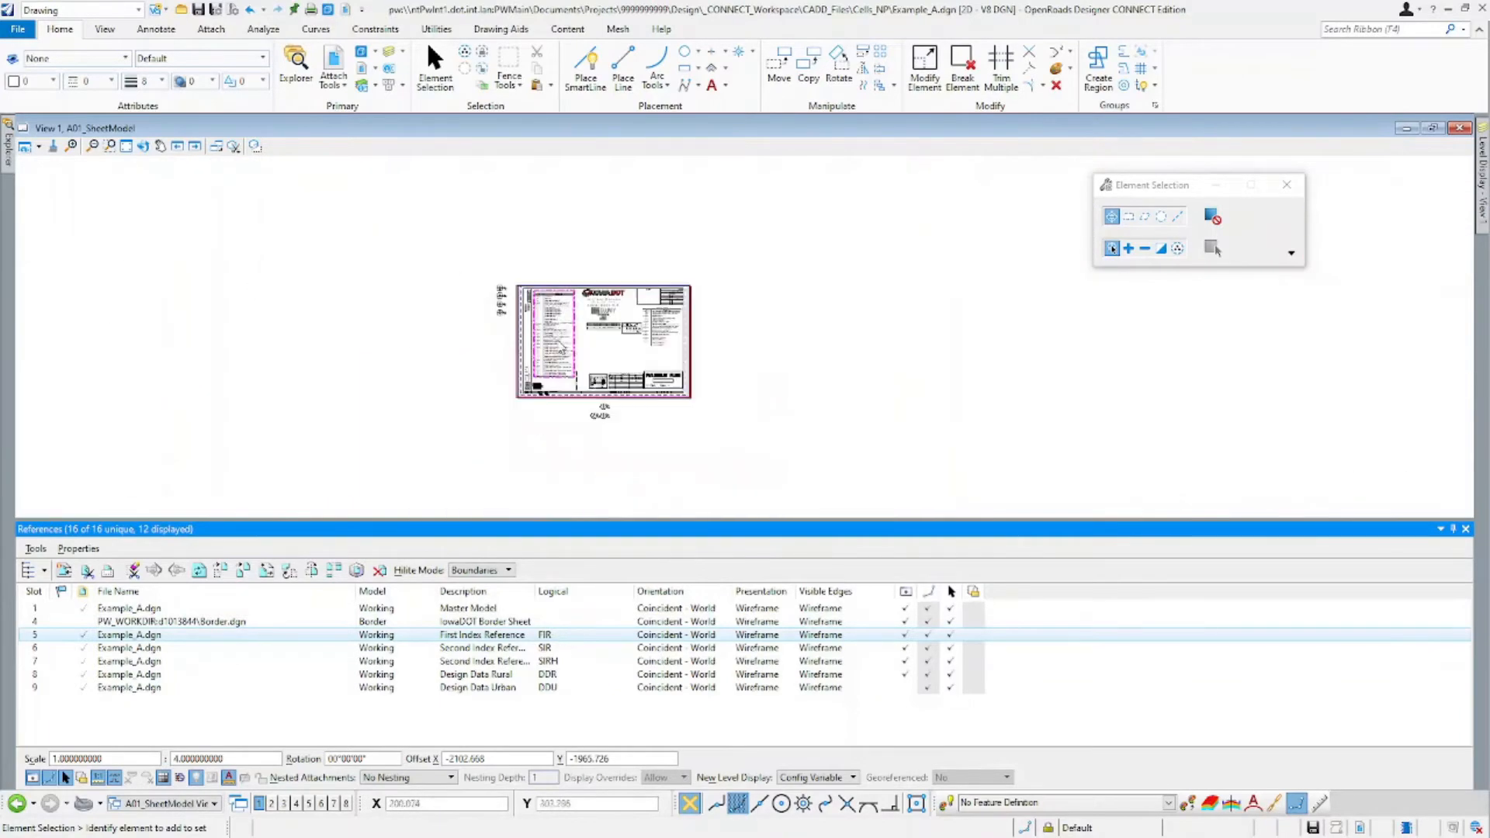
scroll(629, 460, "up", 7)
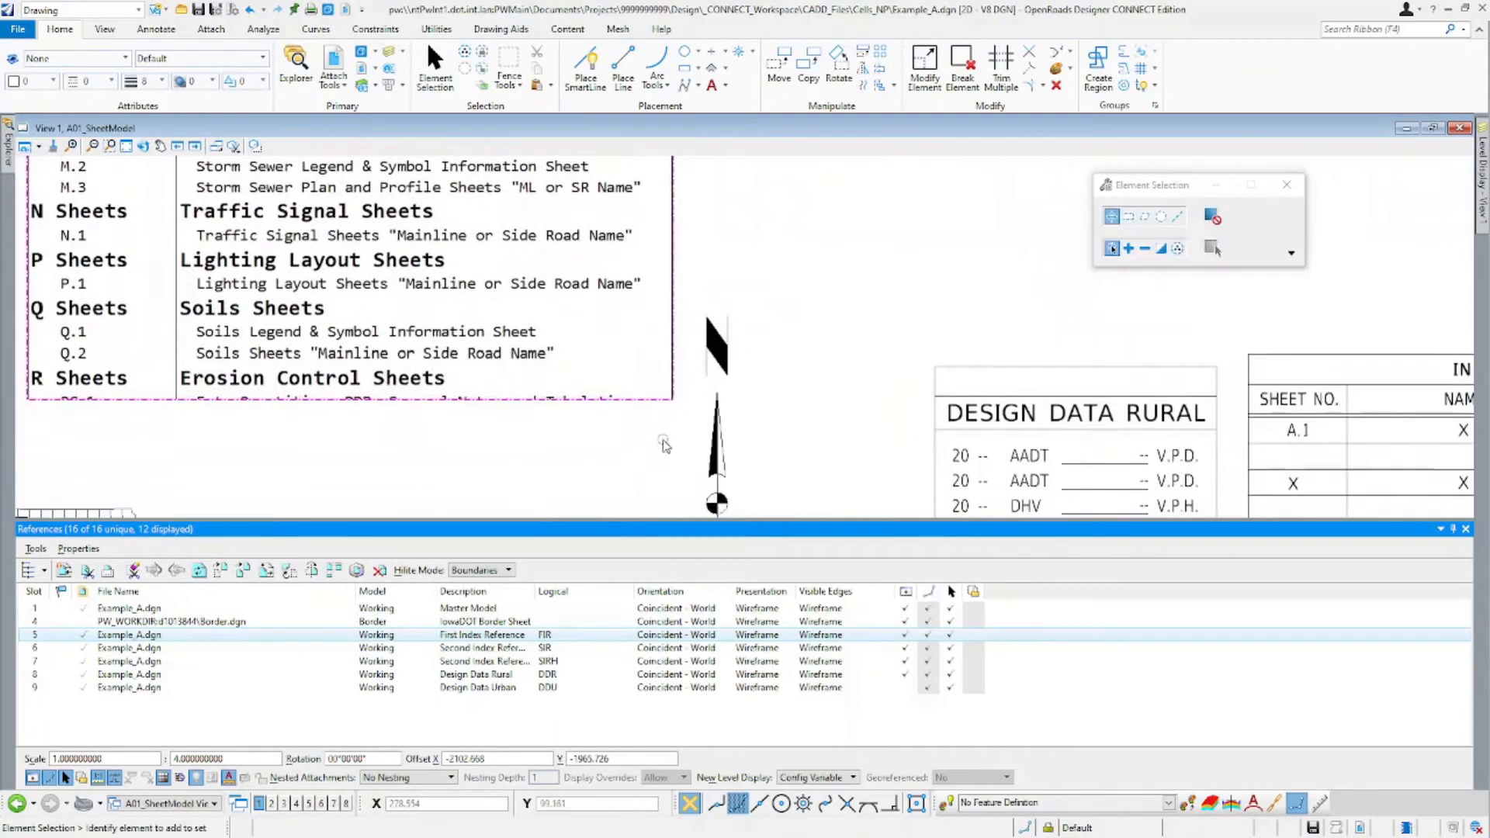
Adjust the lower edge of the First Index Reference boundary so the index is trimmed just below the Q.2 row.
left_click(673, 382)
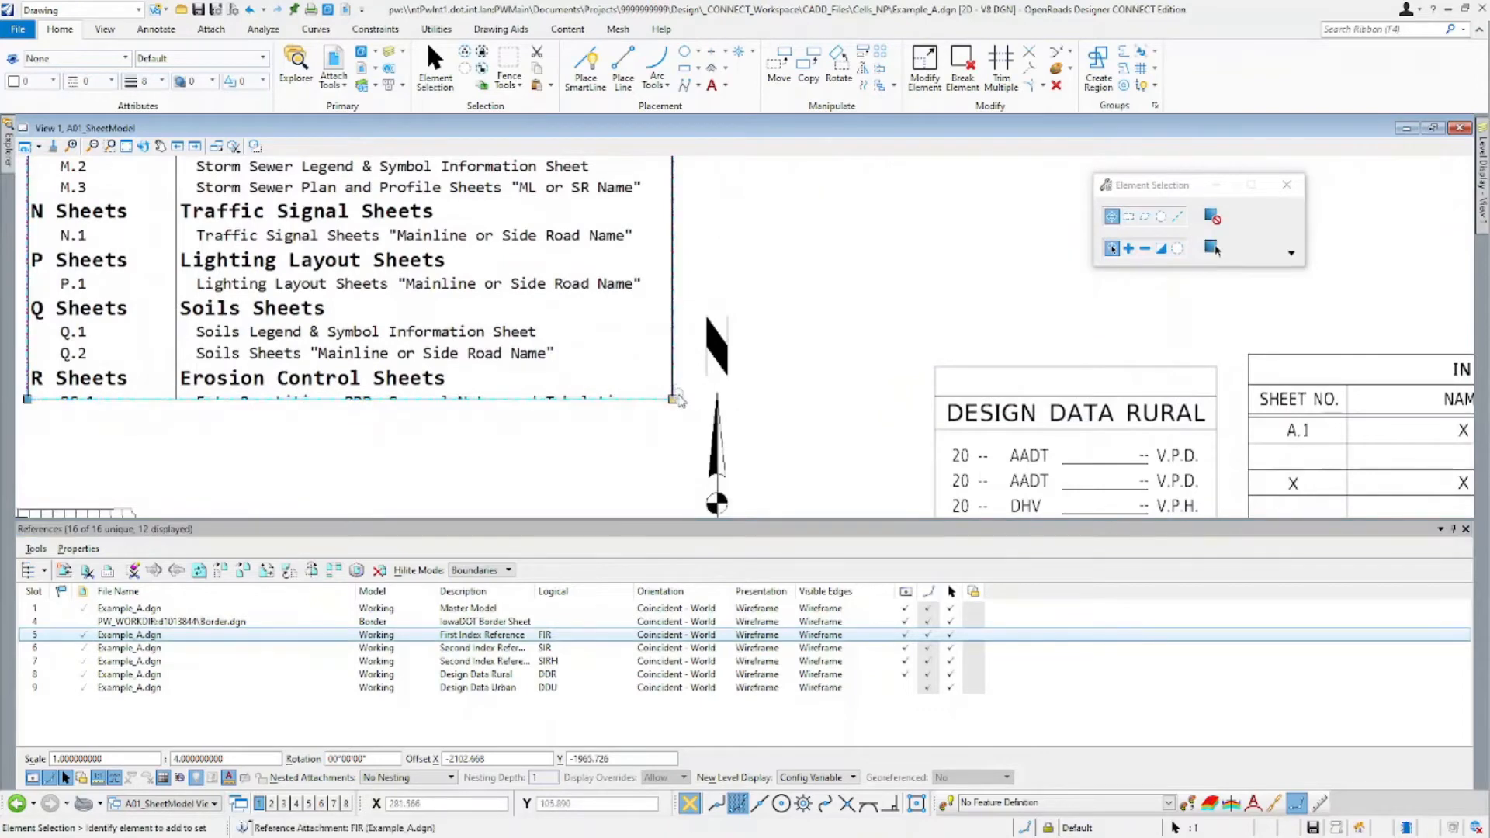
left_click(673, 399)
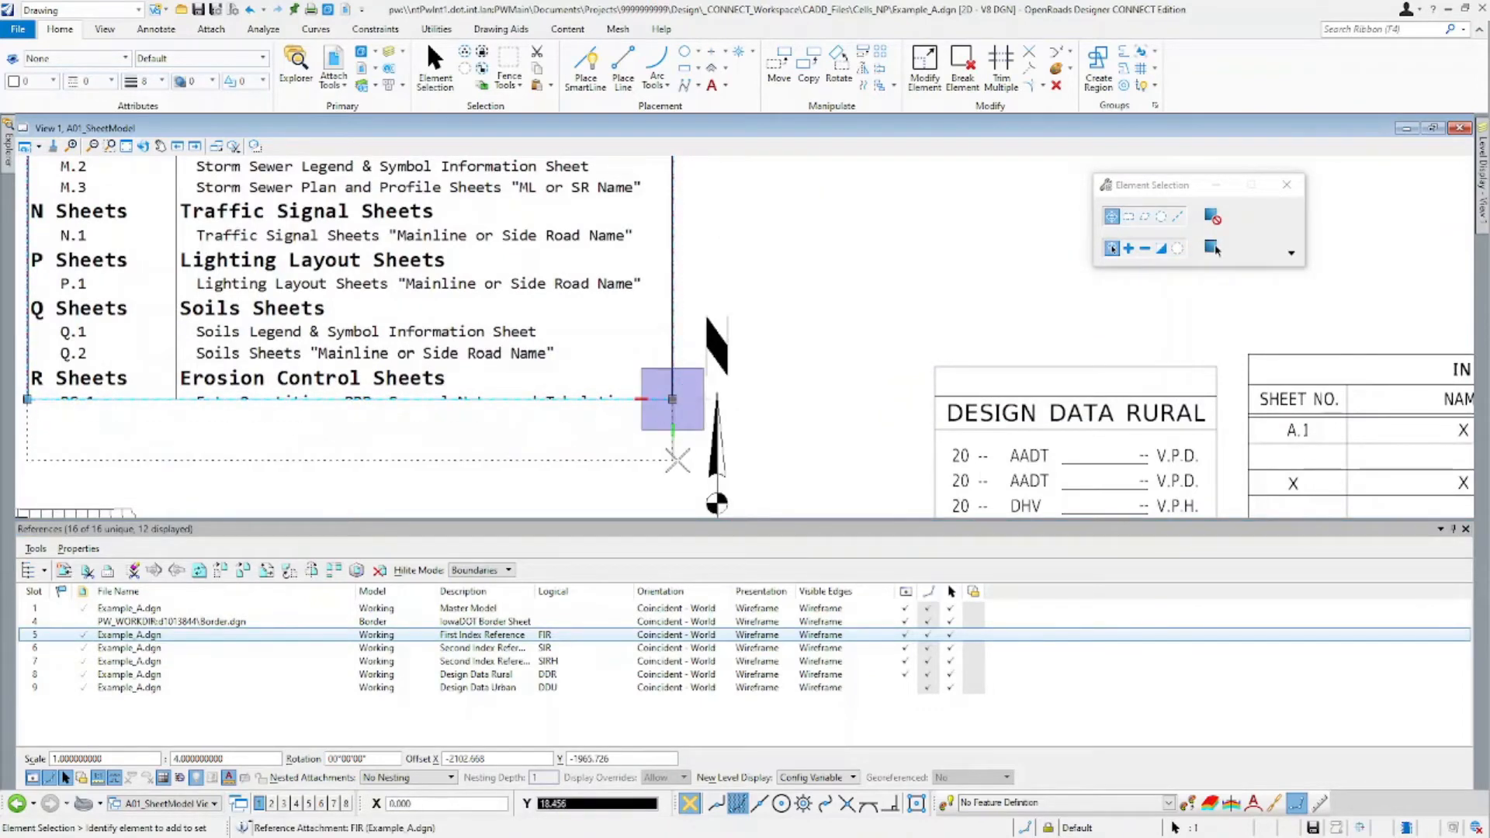
left_click(672, 460)
left_click(672, 461)
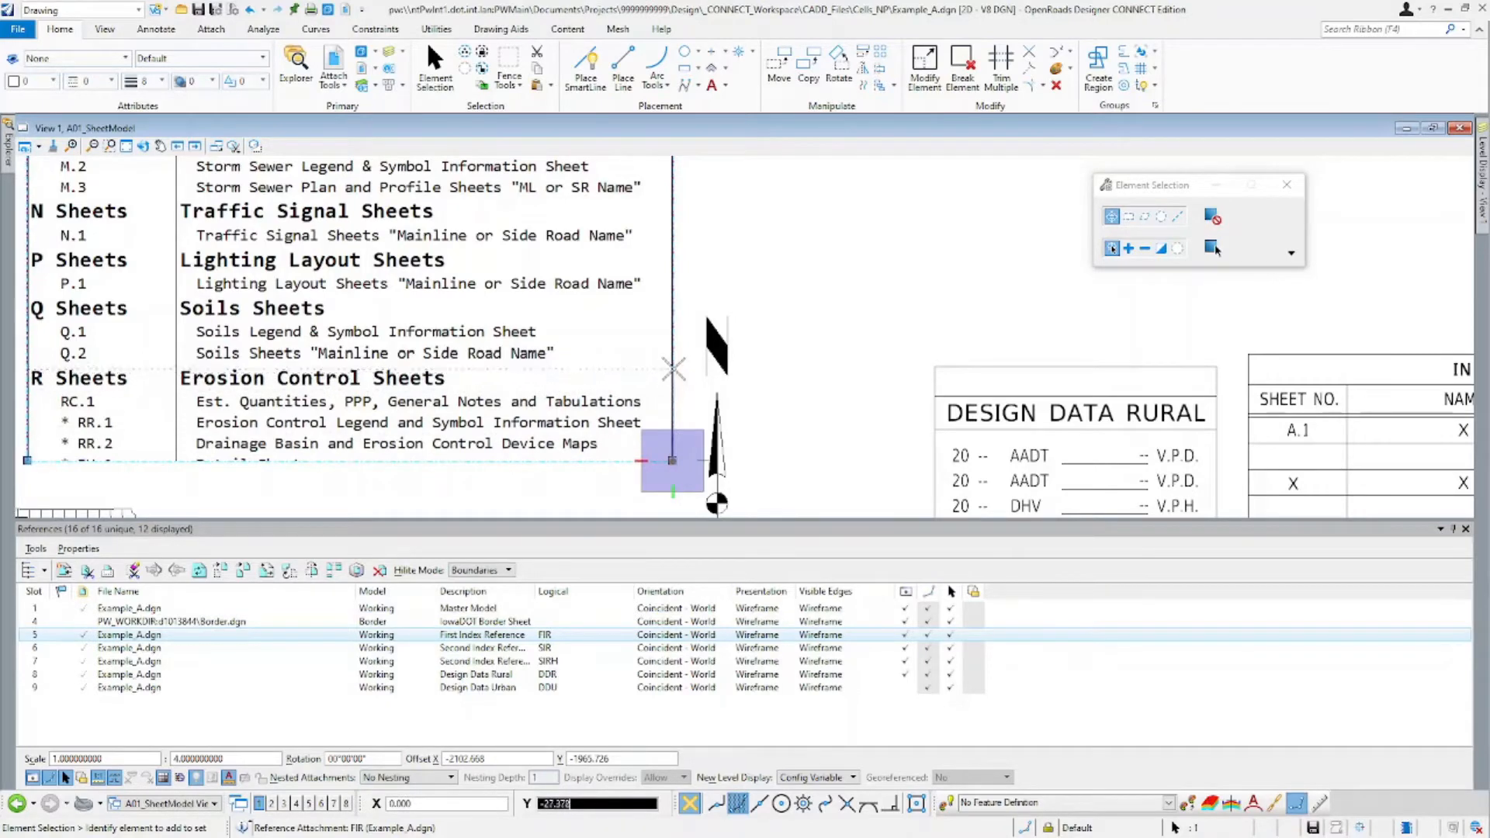
left_click(672, 365)
left_click(803, 318)
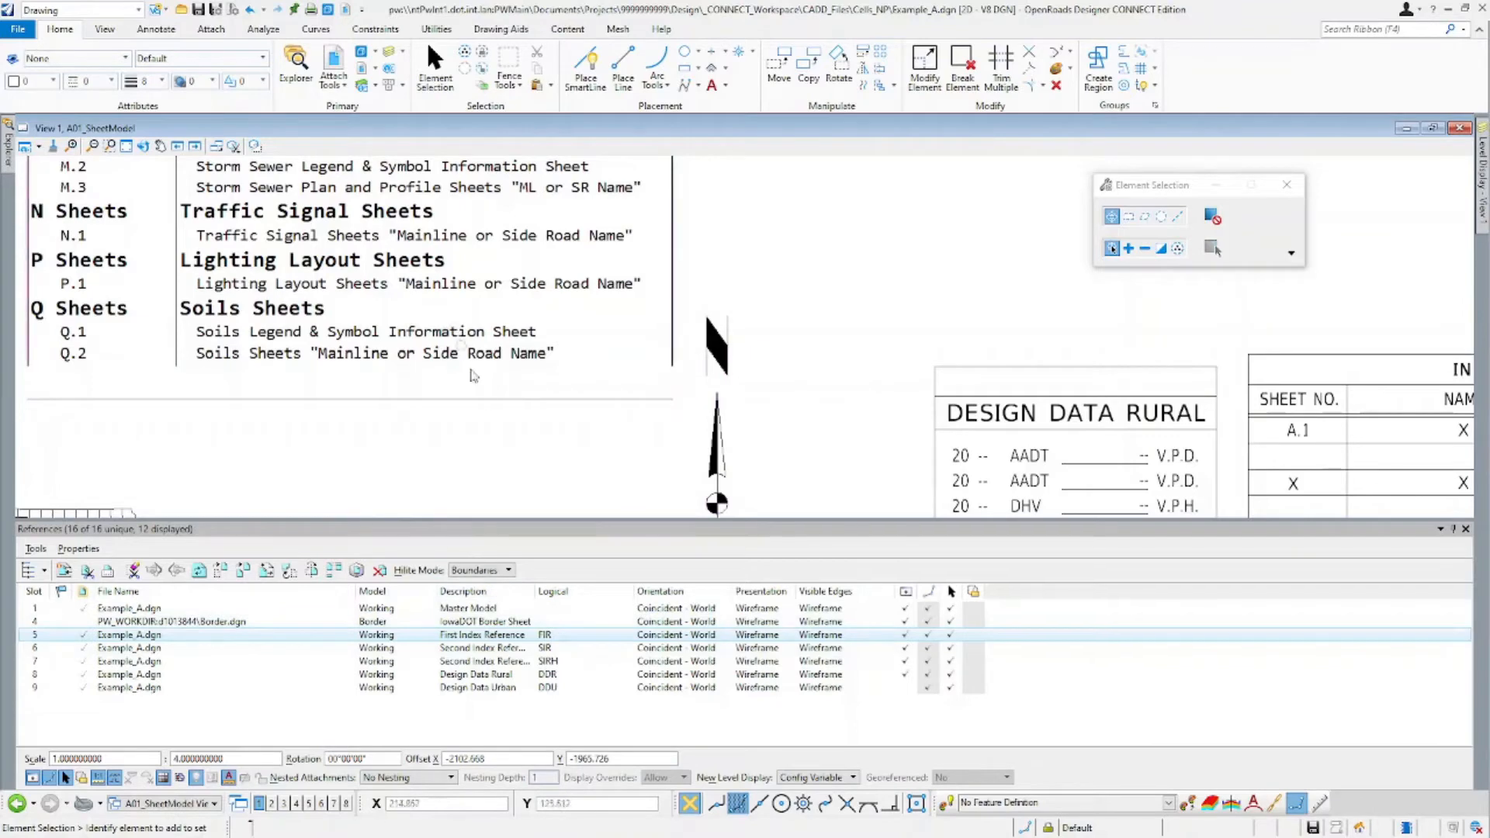
Move the loose horizontal line up to the index's lower corner below Q.2, turning on Treat Attachment as Element for the First Index Reference.
left_click(494, 399)
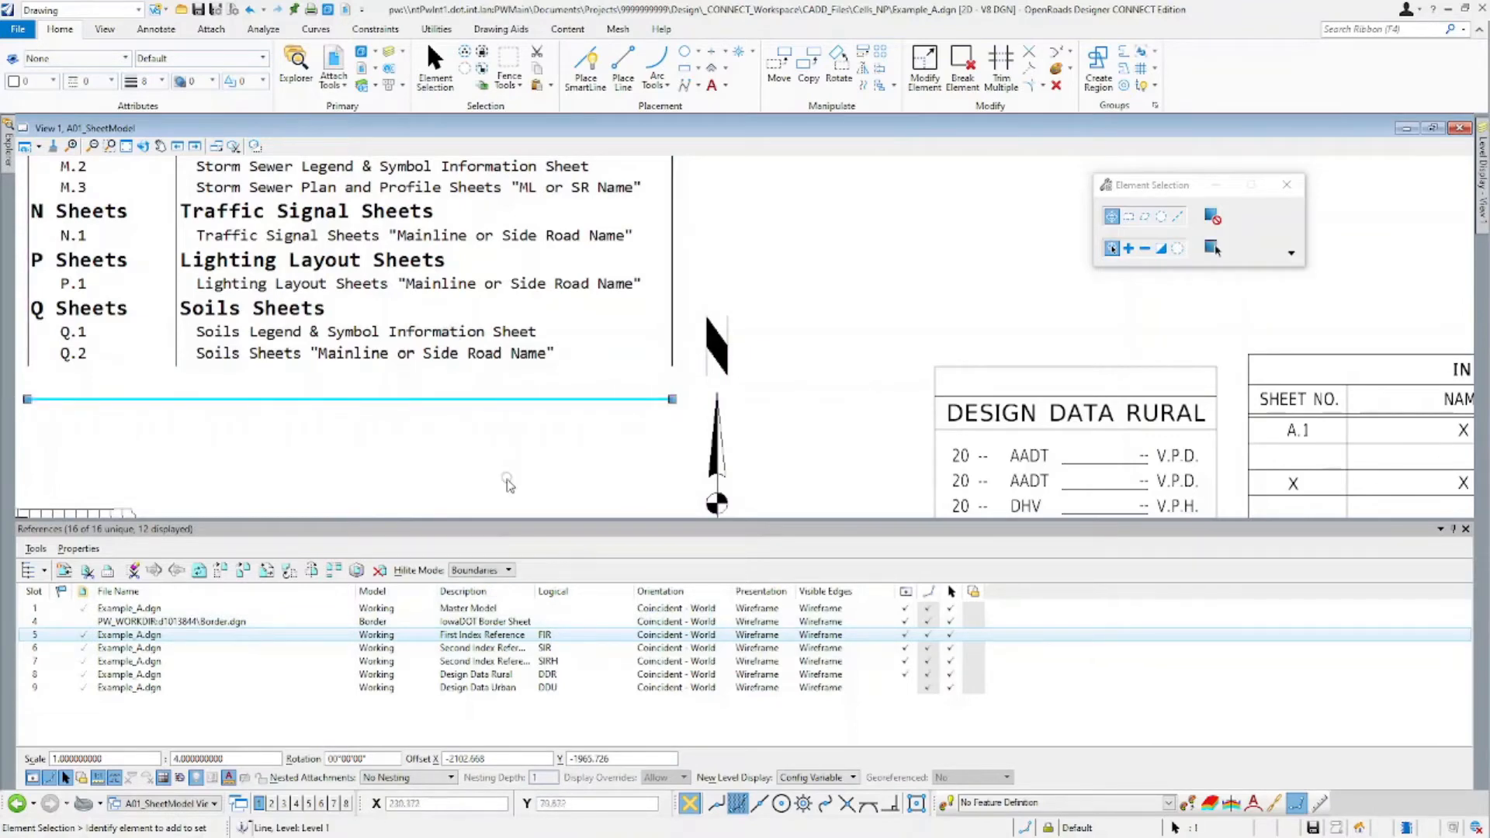
key("space")
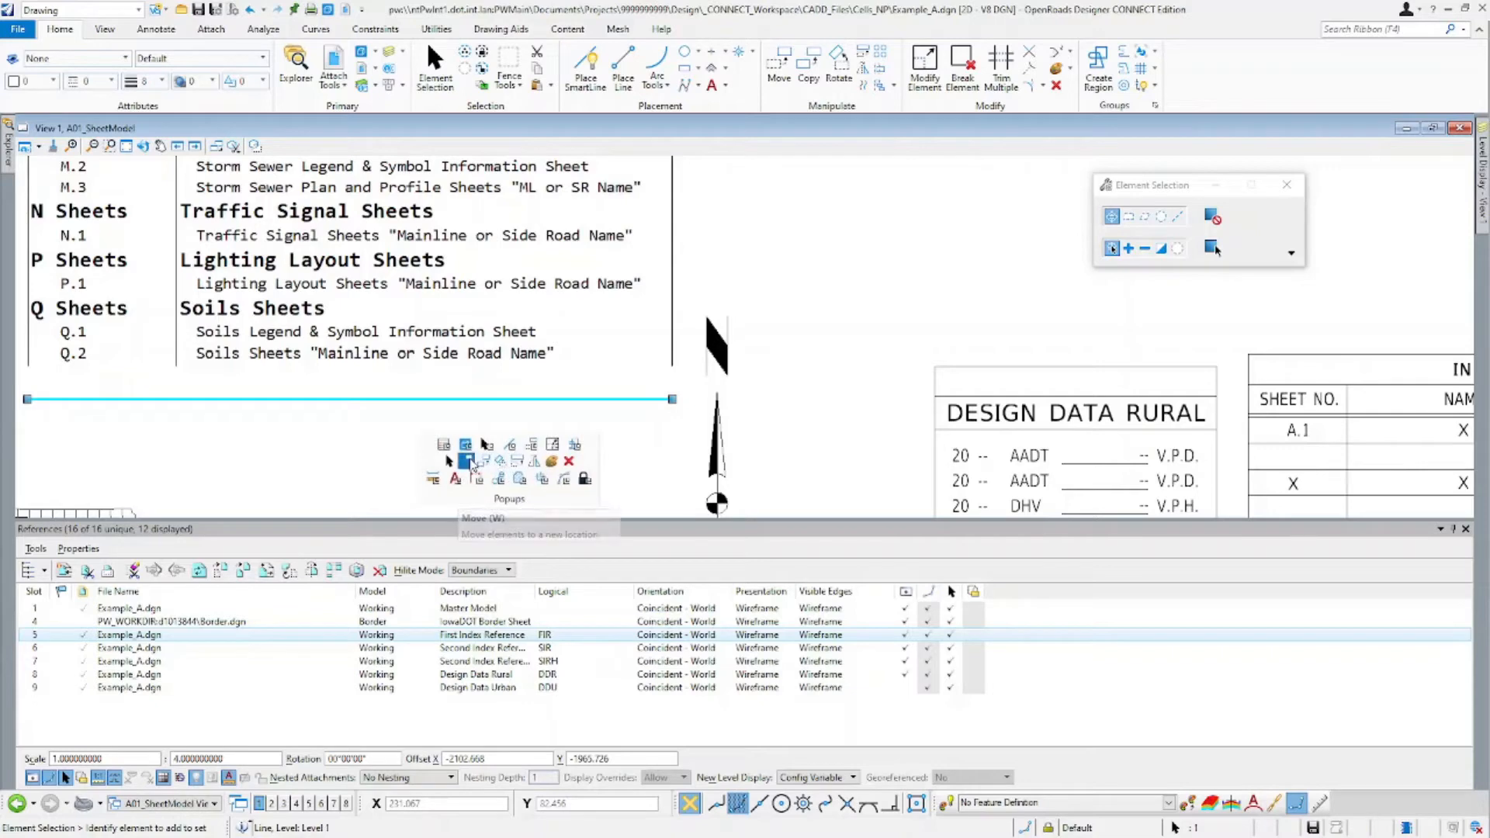
left_click(473, 464)
left_click(672, 398)
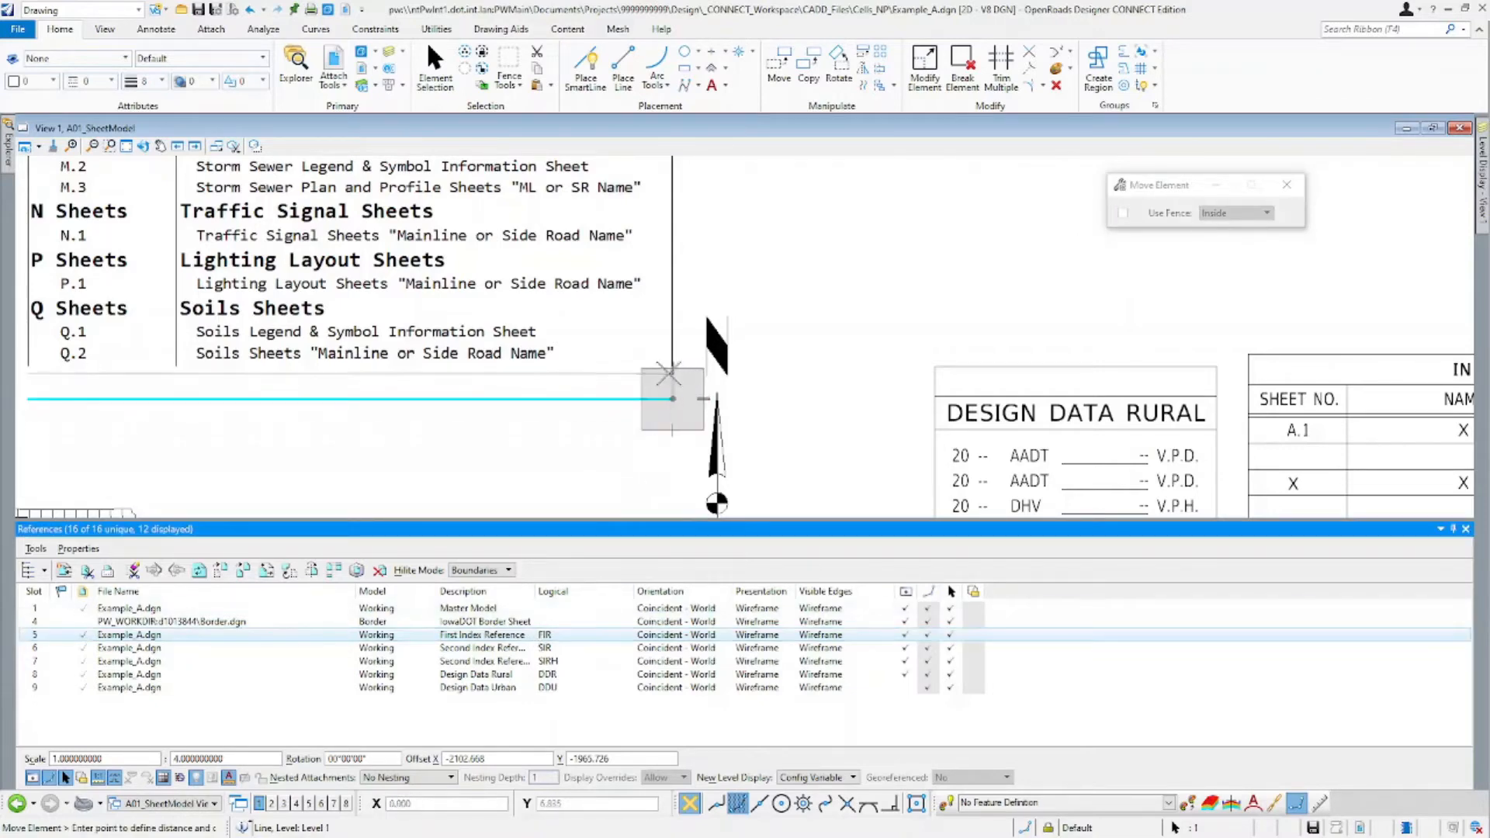
left_click(968, 636)
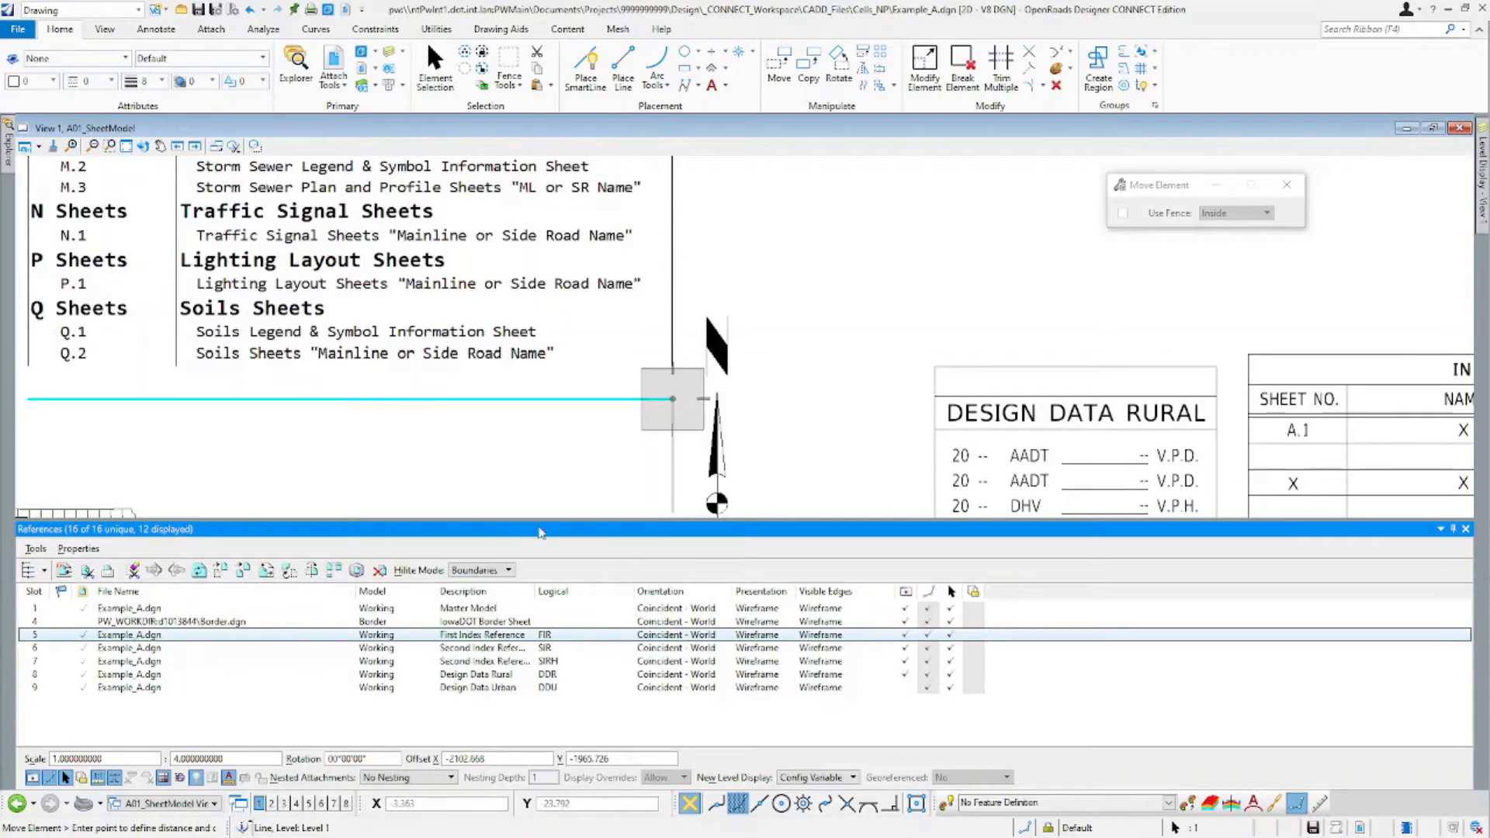
key("Down")
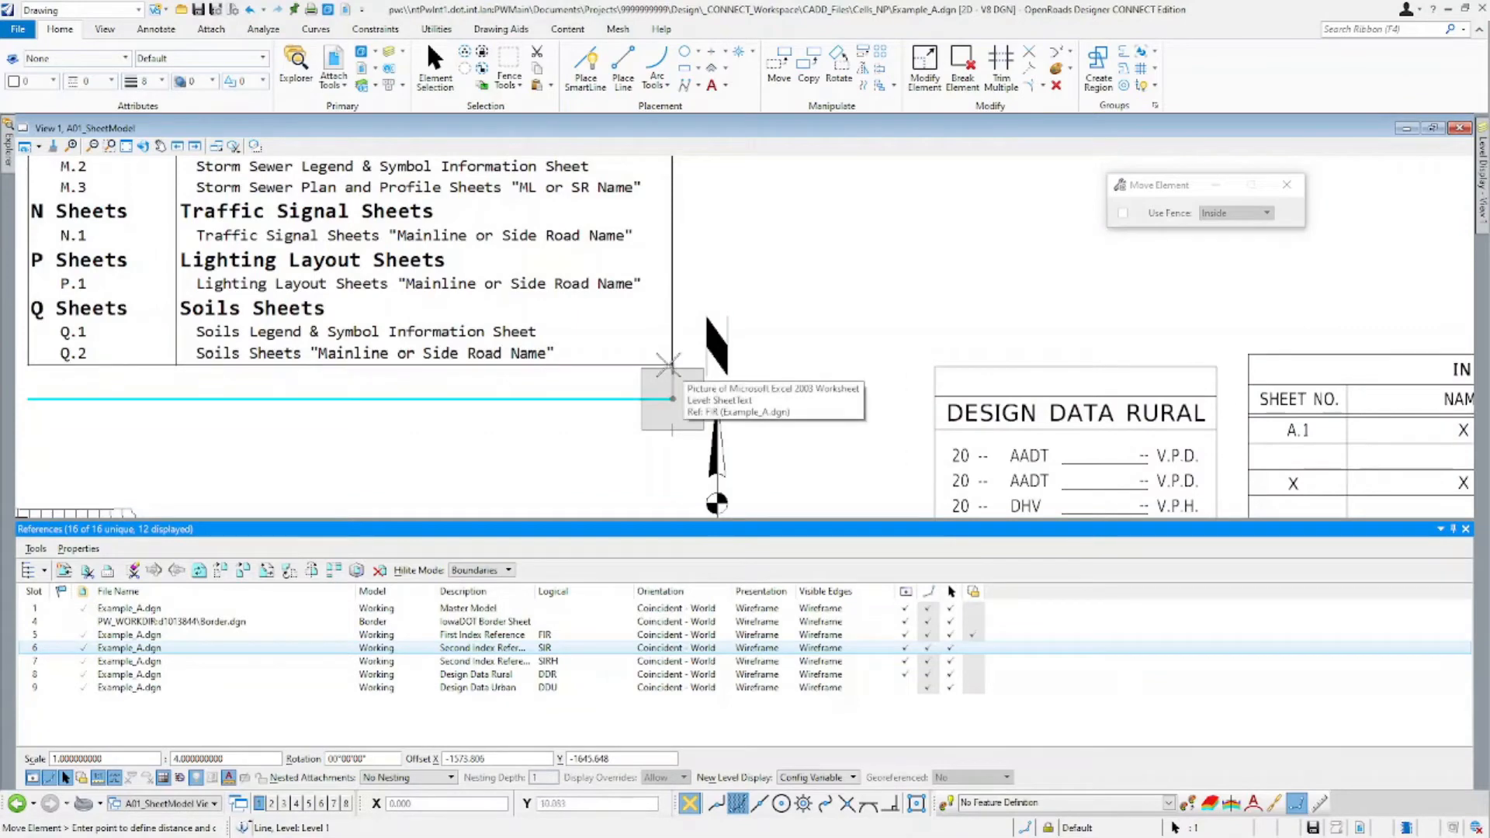
scroll(668, 363, "up", 4)
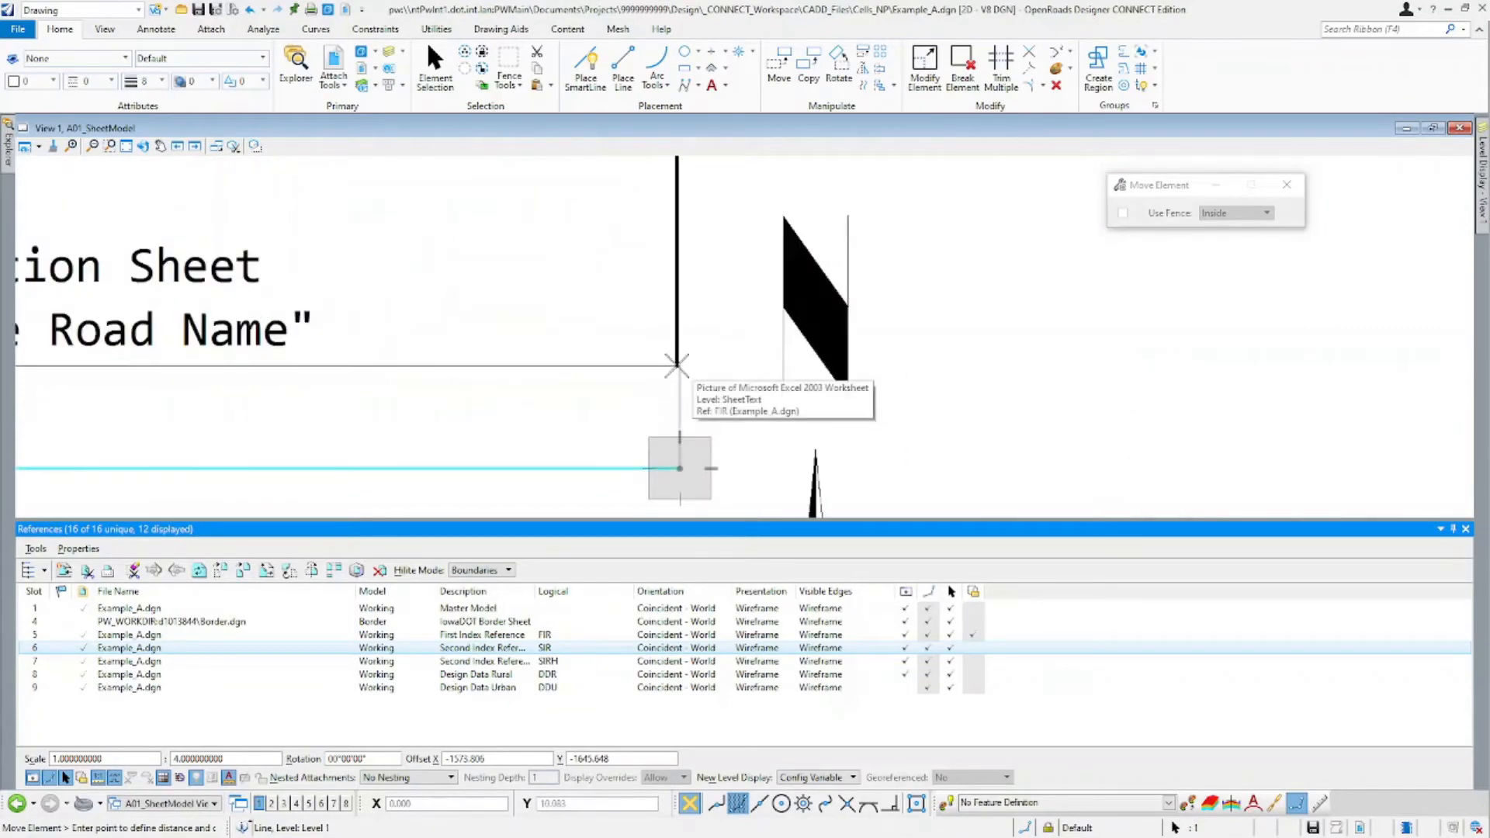
left_click(677, 365)
key("Delete")
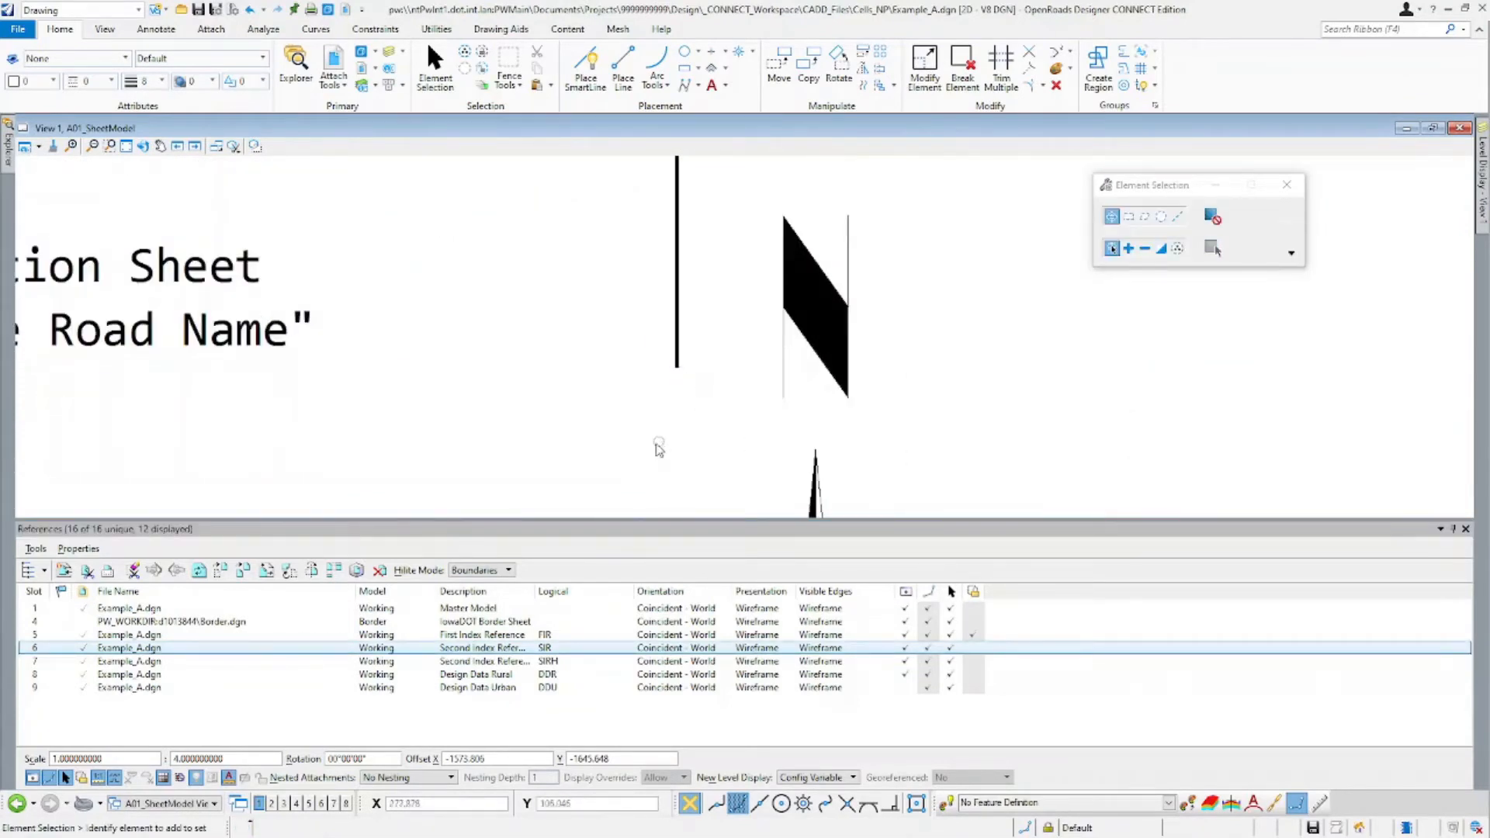
scroll(621, 438, "down", 4)
scroll(527, 450, "up", 4)
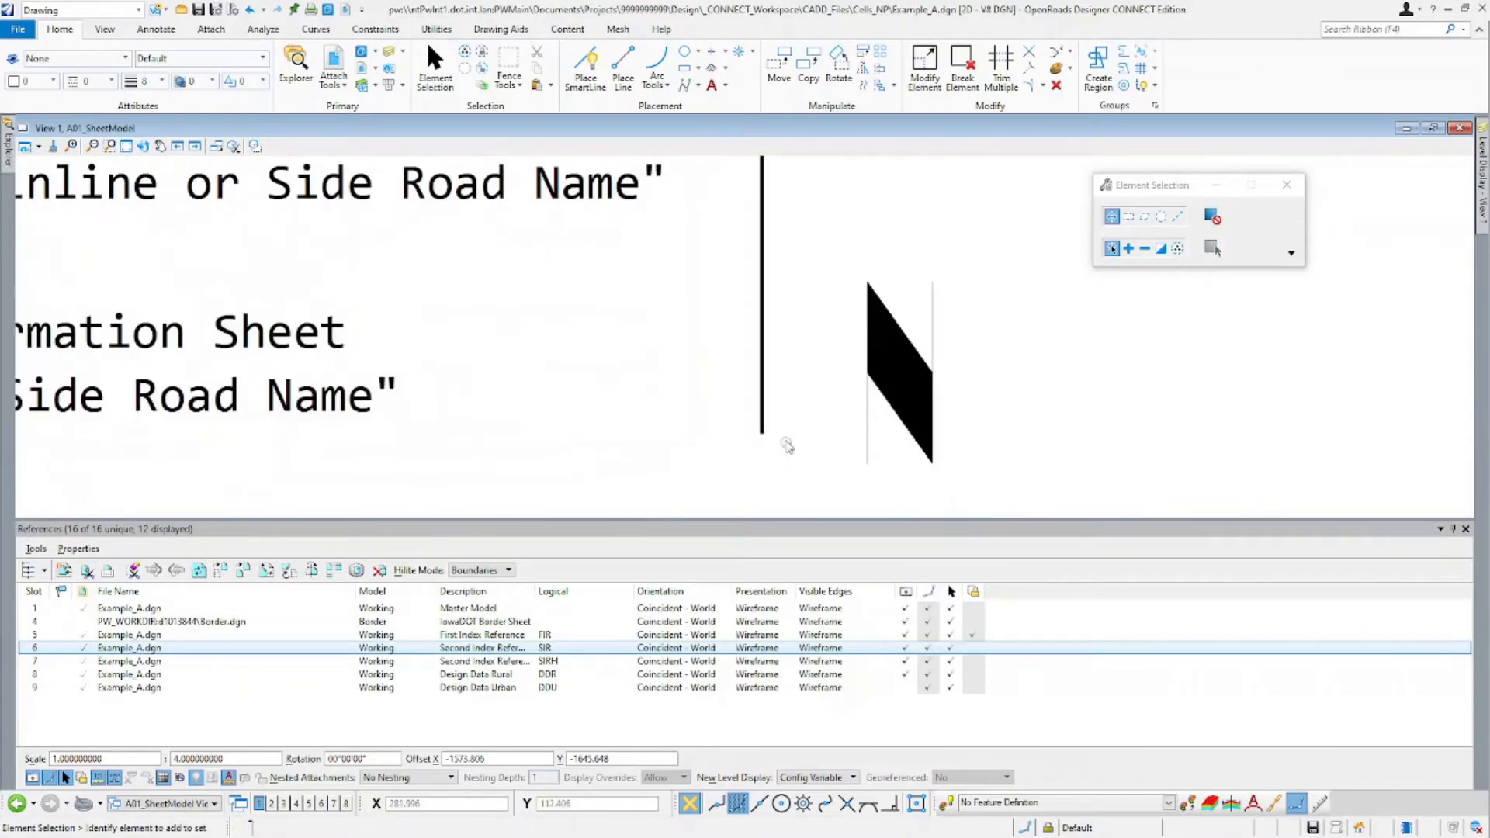
scroll(787, 446, "up", 4)
scroll(656, 427, "down", 4)
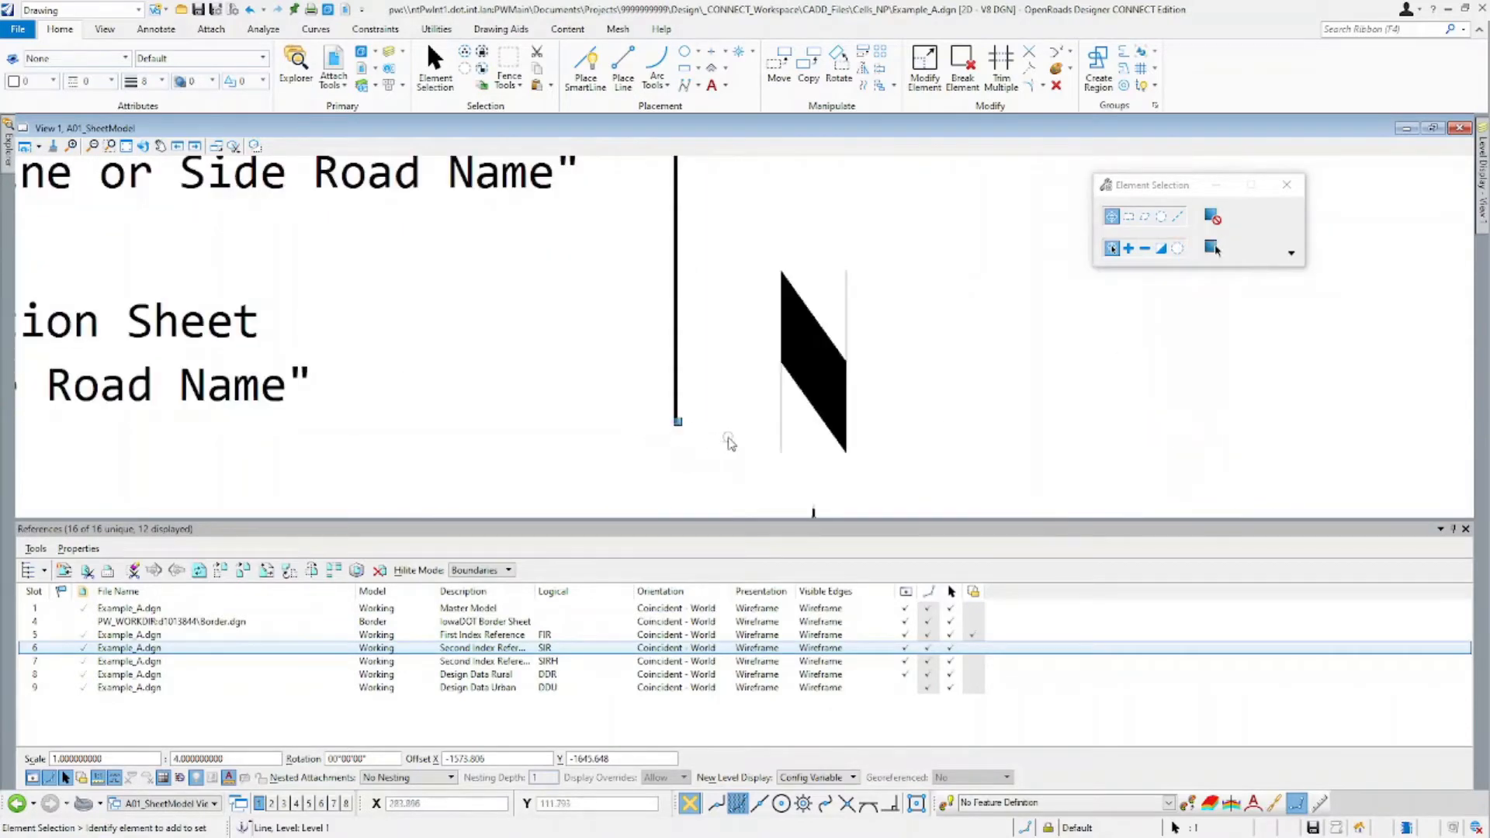
scroll(587, 435, "down", 5)
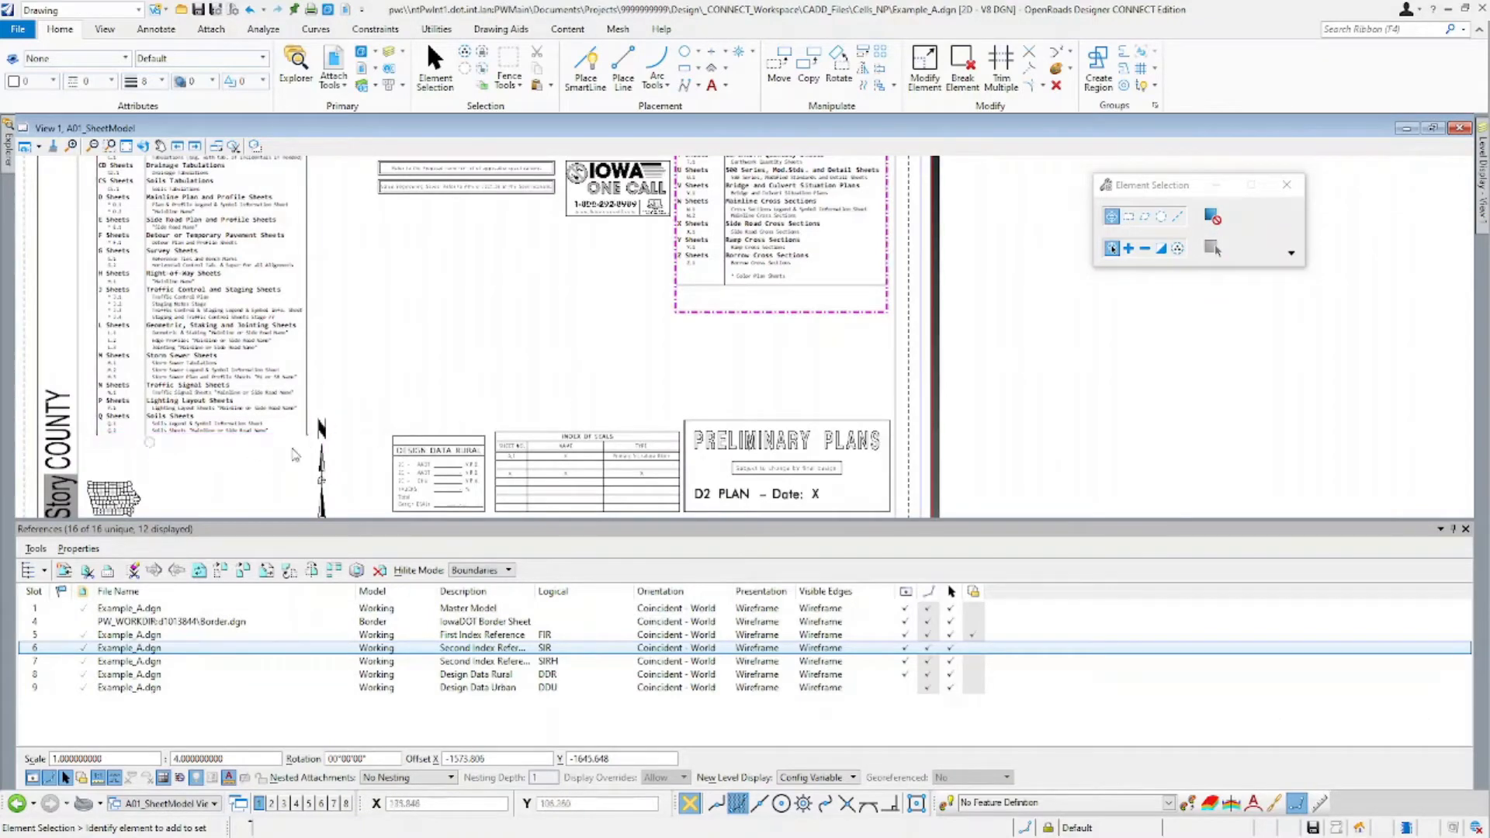
Move the Second Index Reference (SIR) with its boundary straight down about 37.66 units, opening a gap below the Index of Sheets header.
middle_click_drag(623, 344, 378, 480)
scroll(471, 252, "up", 5)
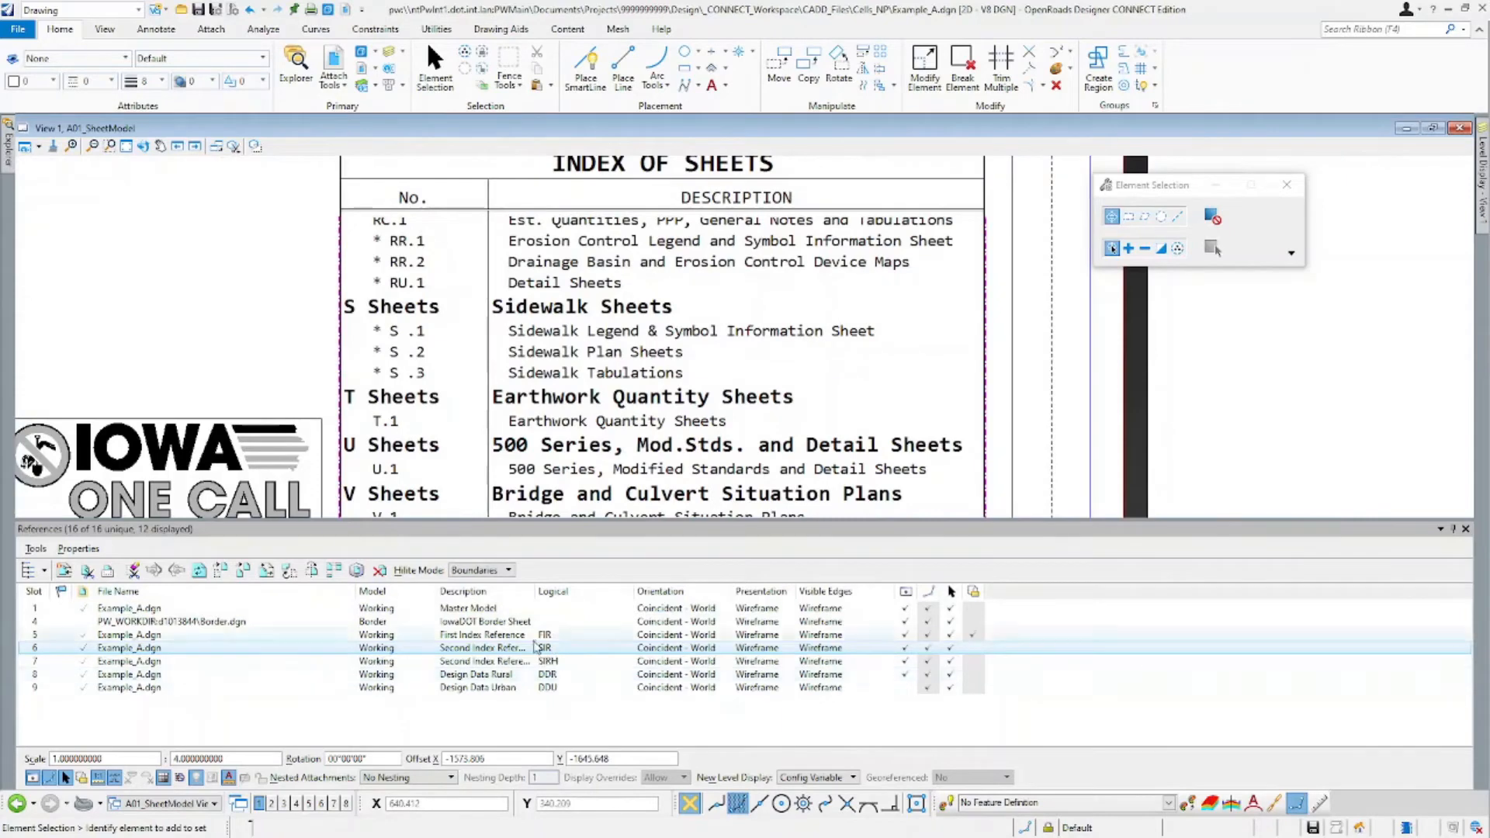
scroll(381, 291, "down", 4)
scroll(419, 259, "up", 4)
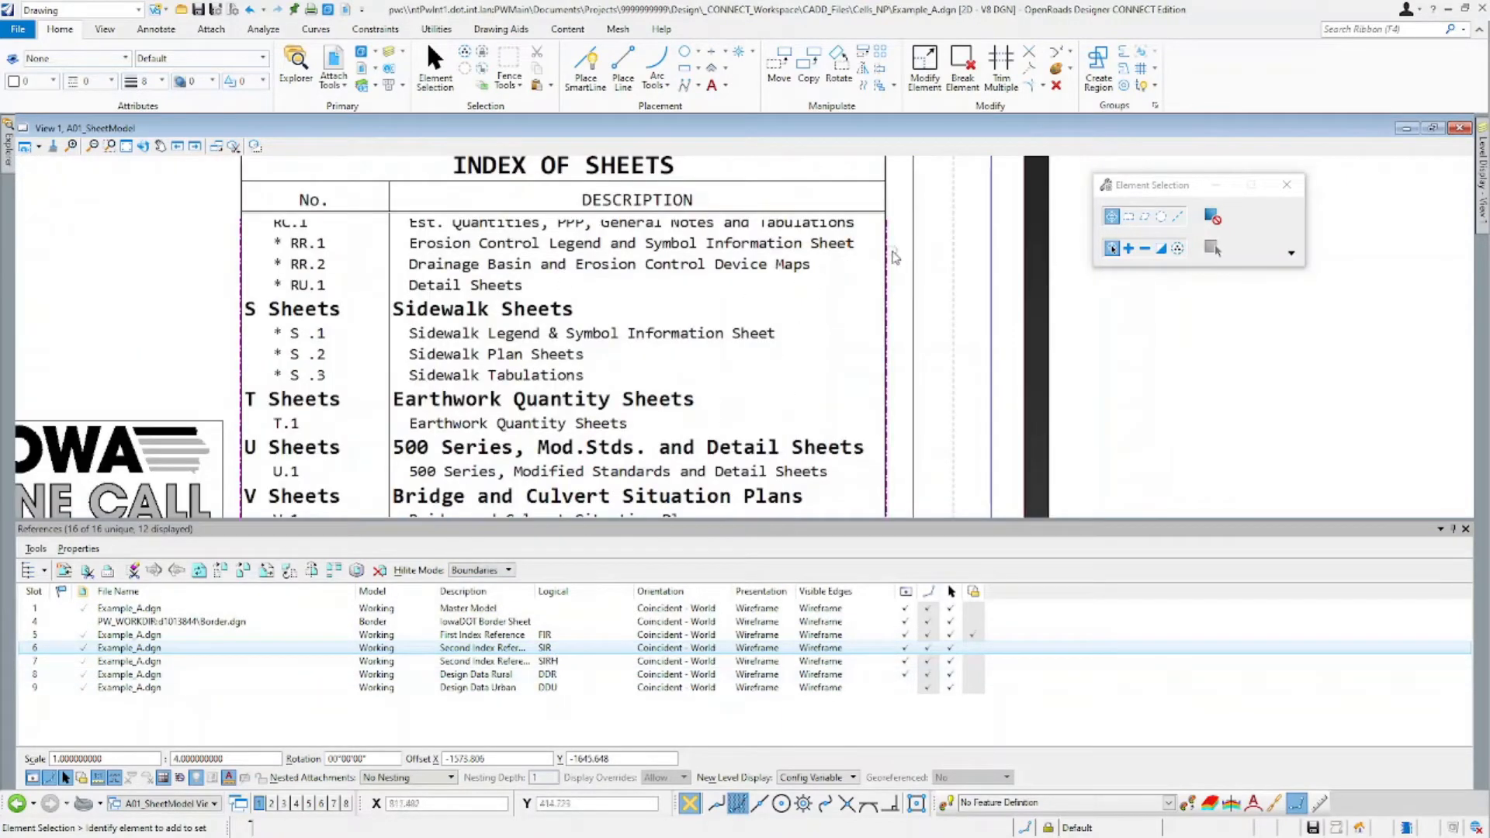
left_click(887, 253)
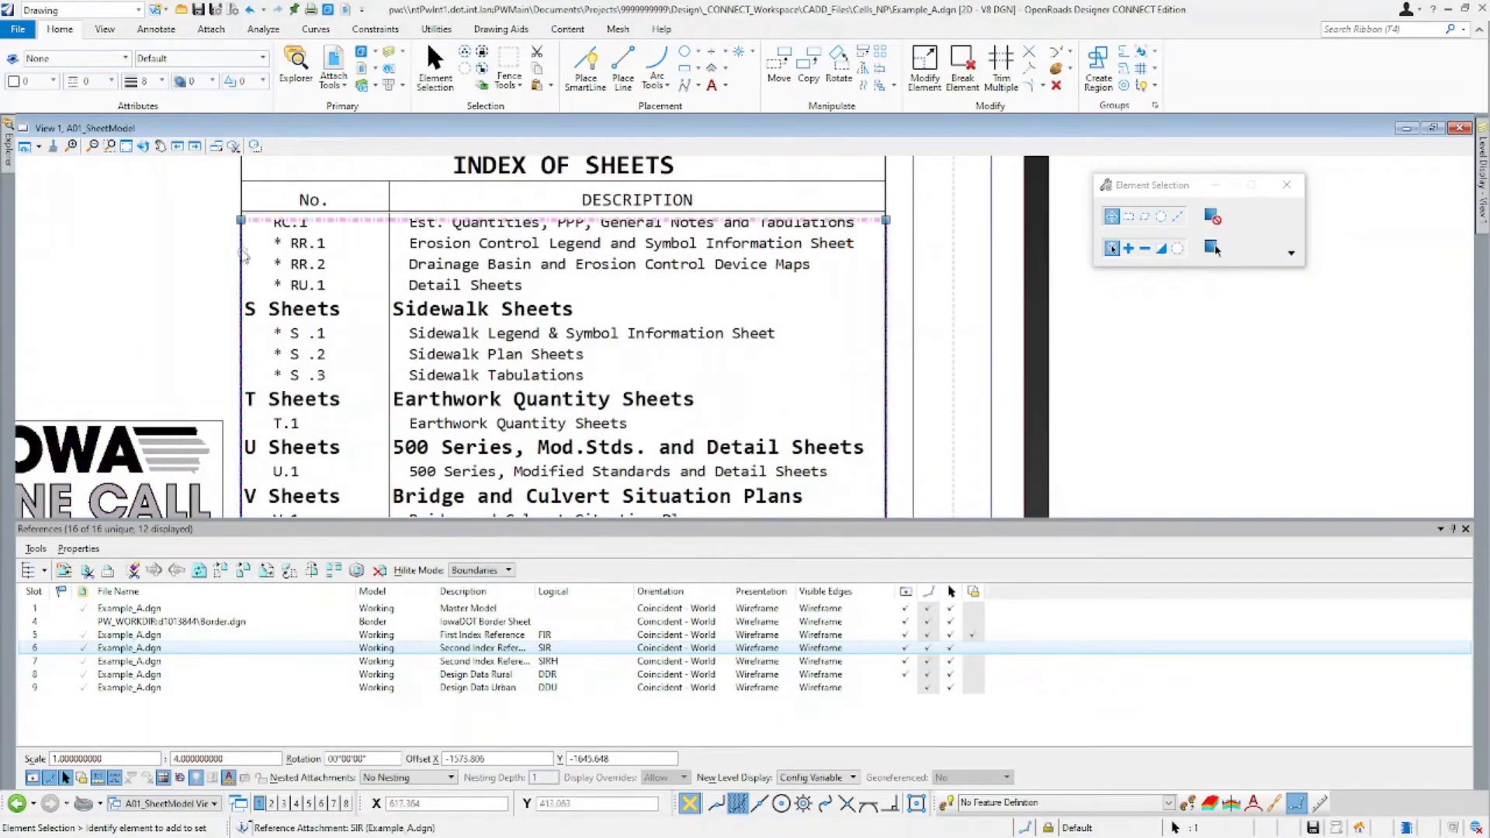
scroll(233, 256, "down", 5)
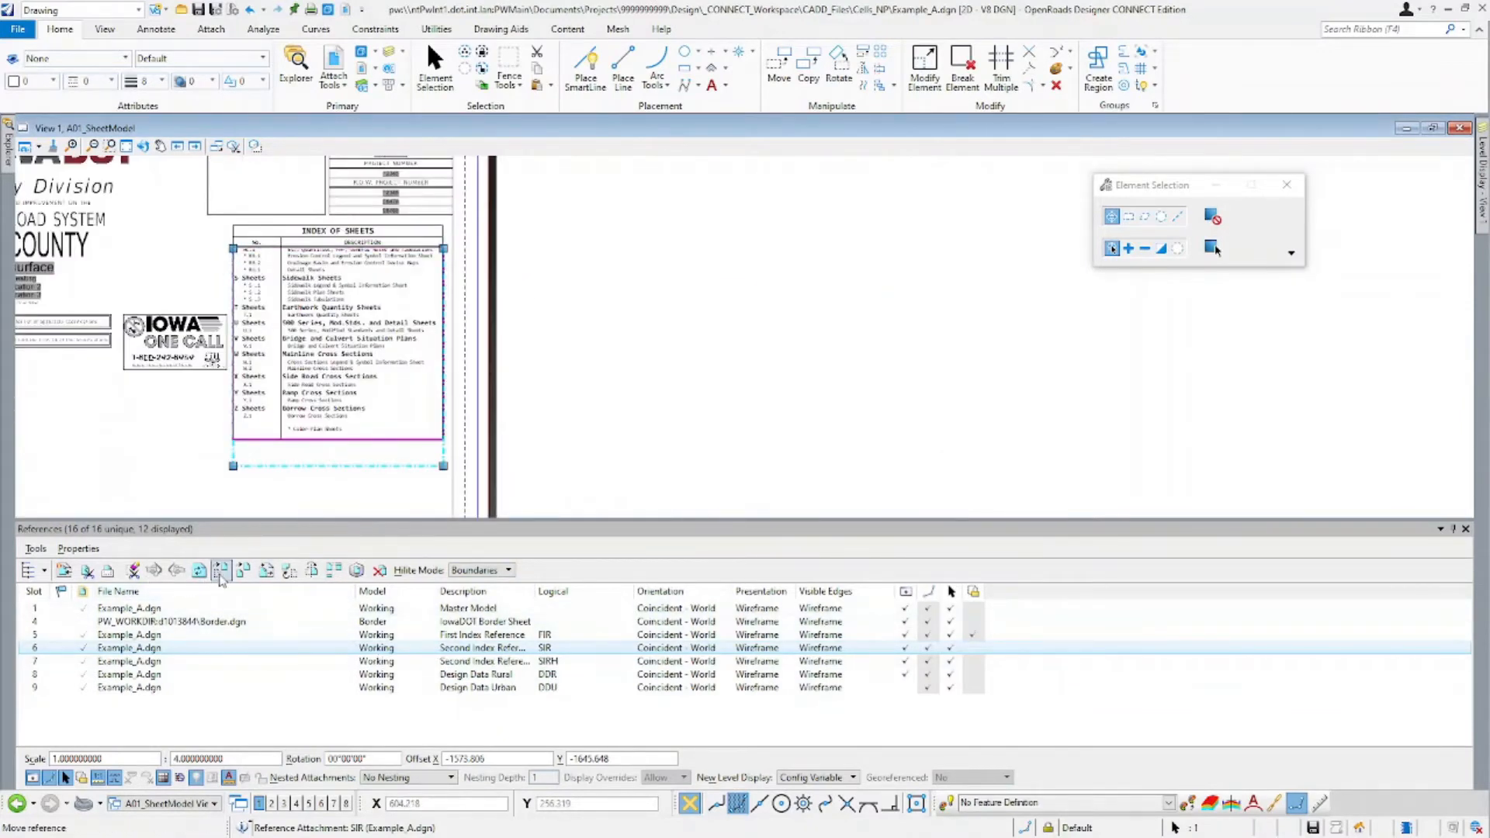
left_click(221, 572)
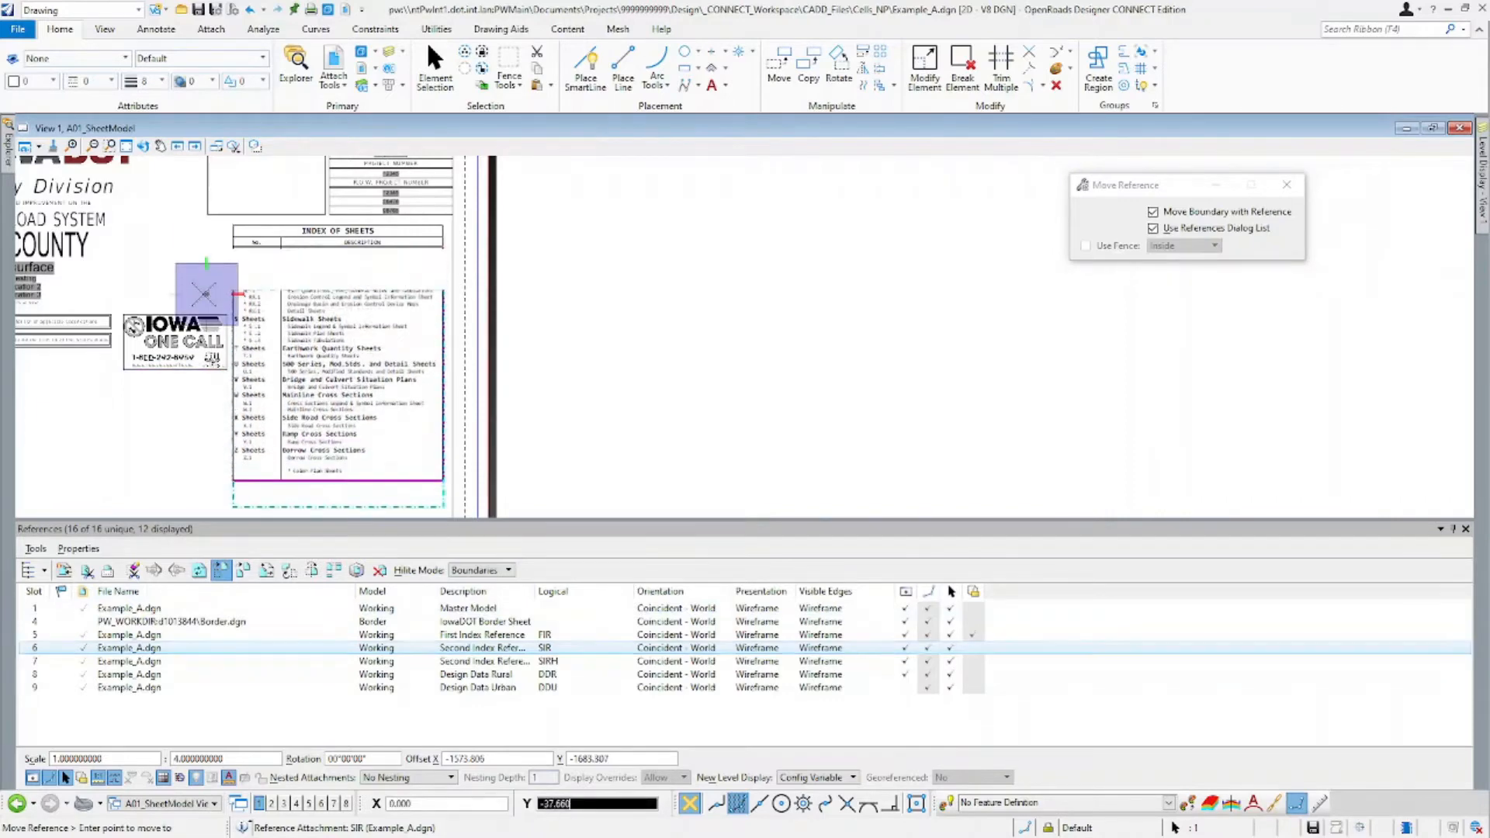
left_click(205, 295)
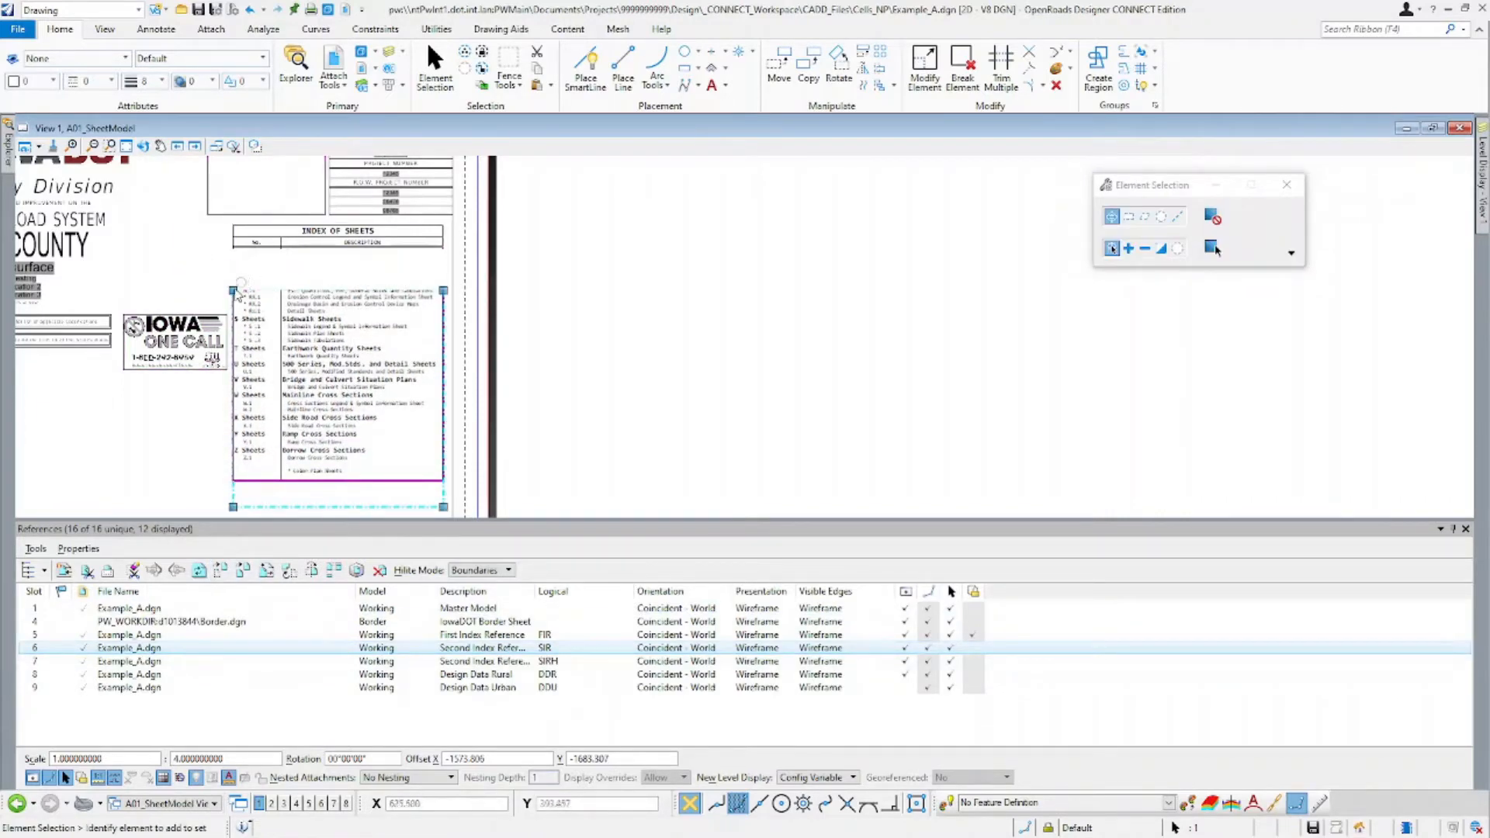
Stretch the upper edge of the Second Index Reference's boundary upward to include the R Sheets heading row.
scroll(233, 289, "up", 4)
left_click_drag(234, 305, 236, 270)
left_click(269, 238)
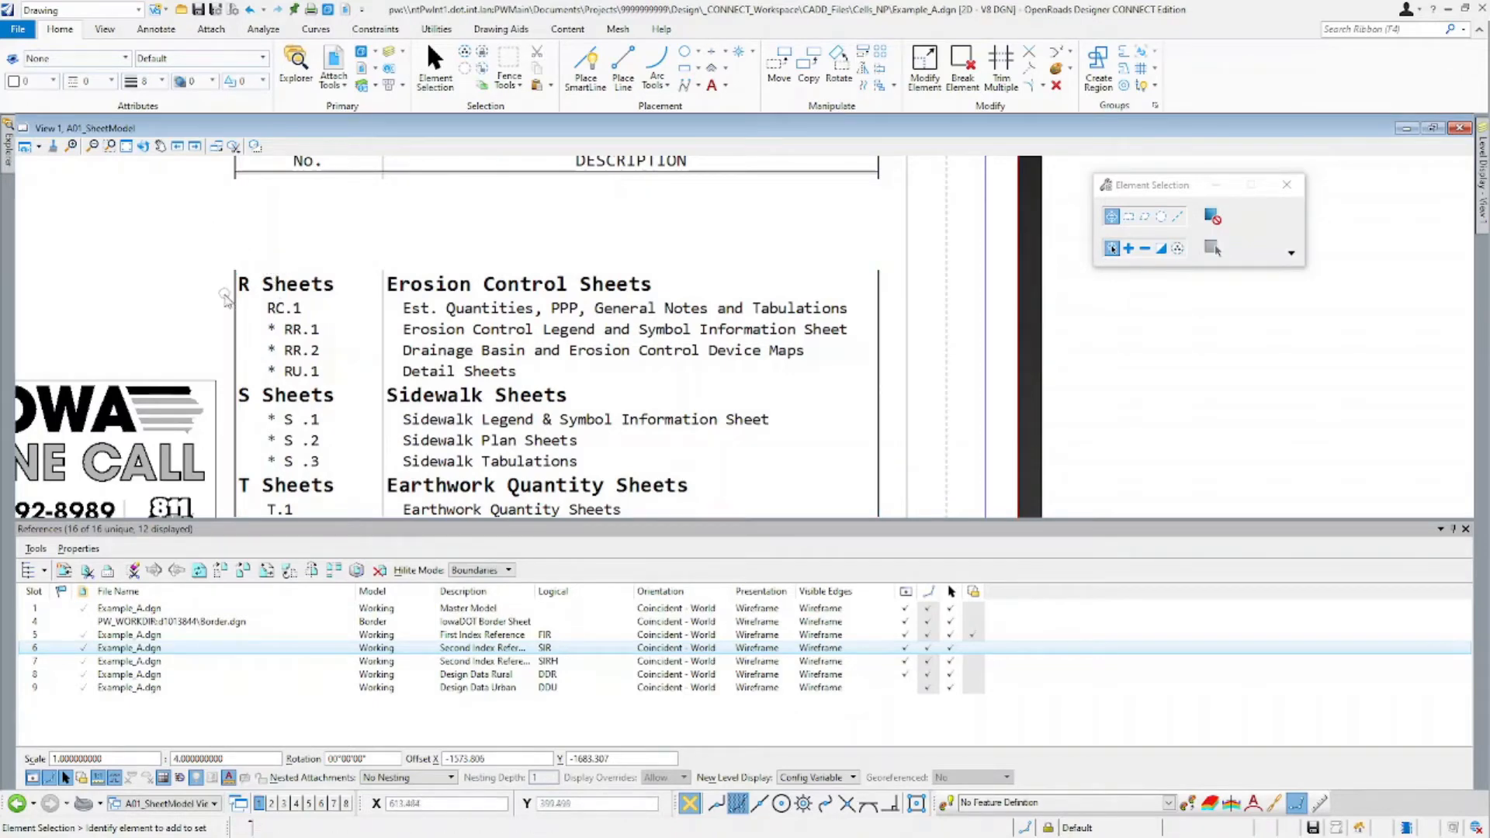
left_click(204, 649)
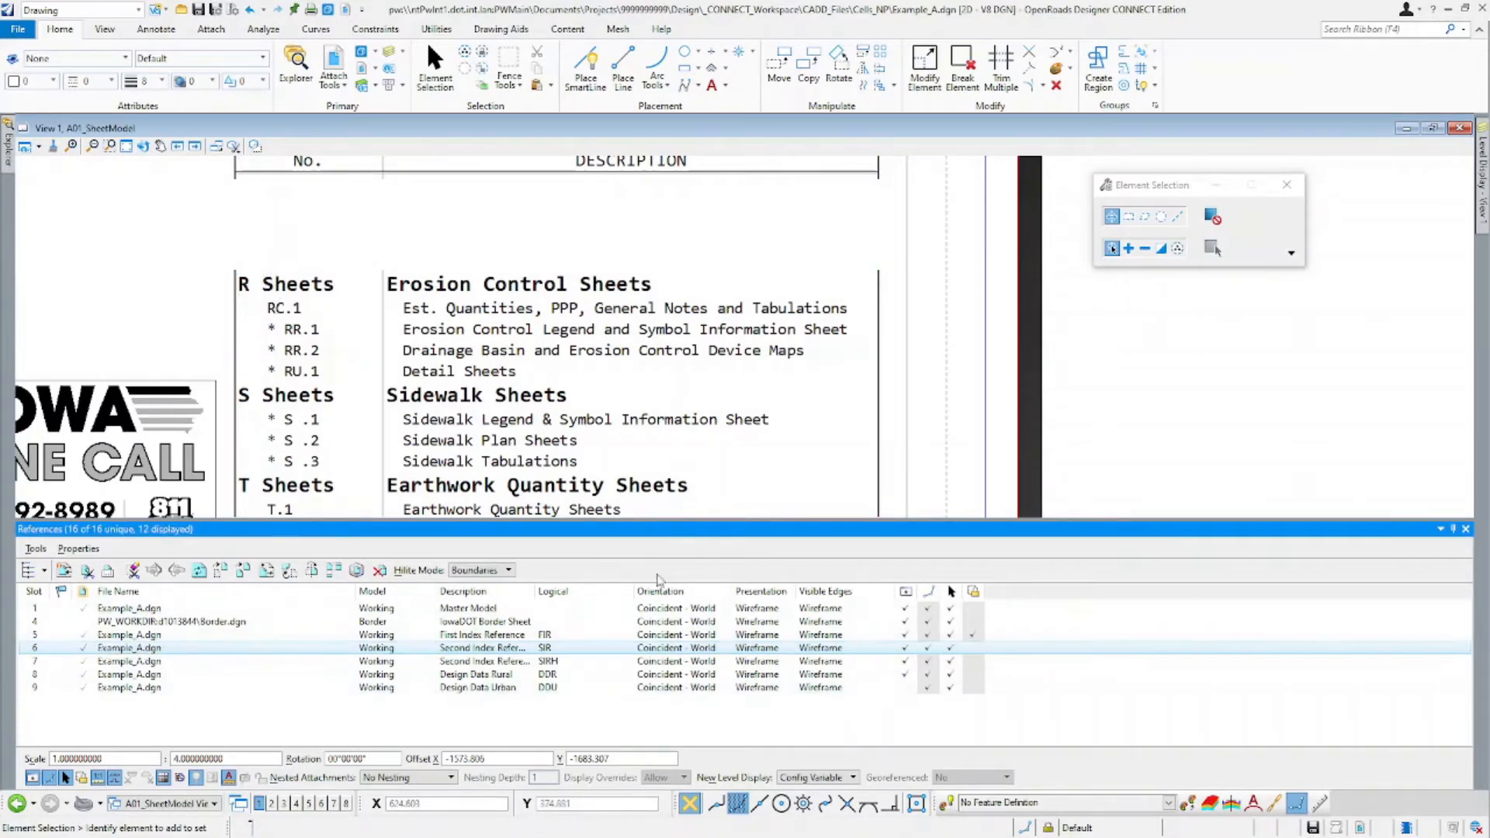
scroll(254, 331, "down", 6)
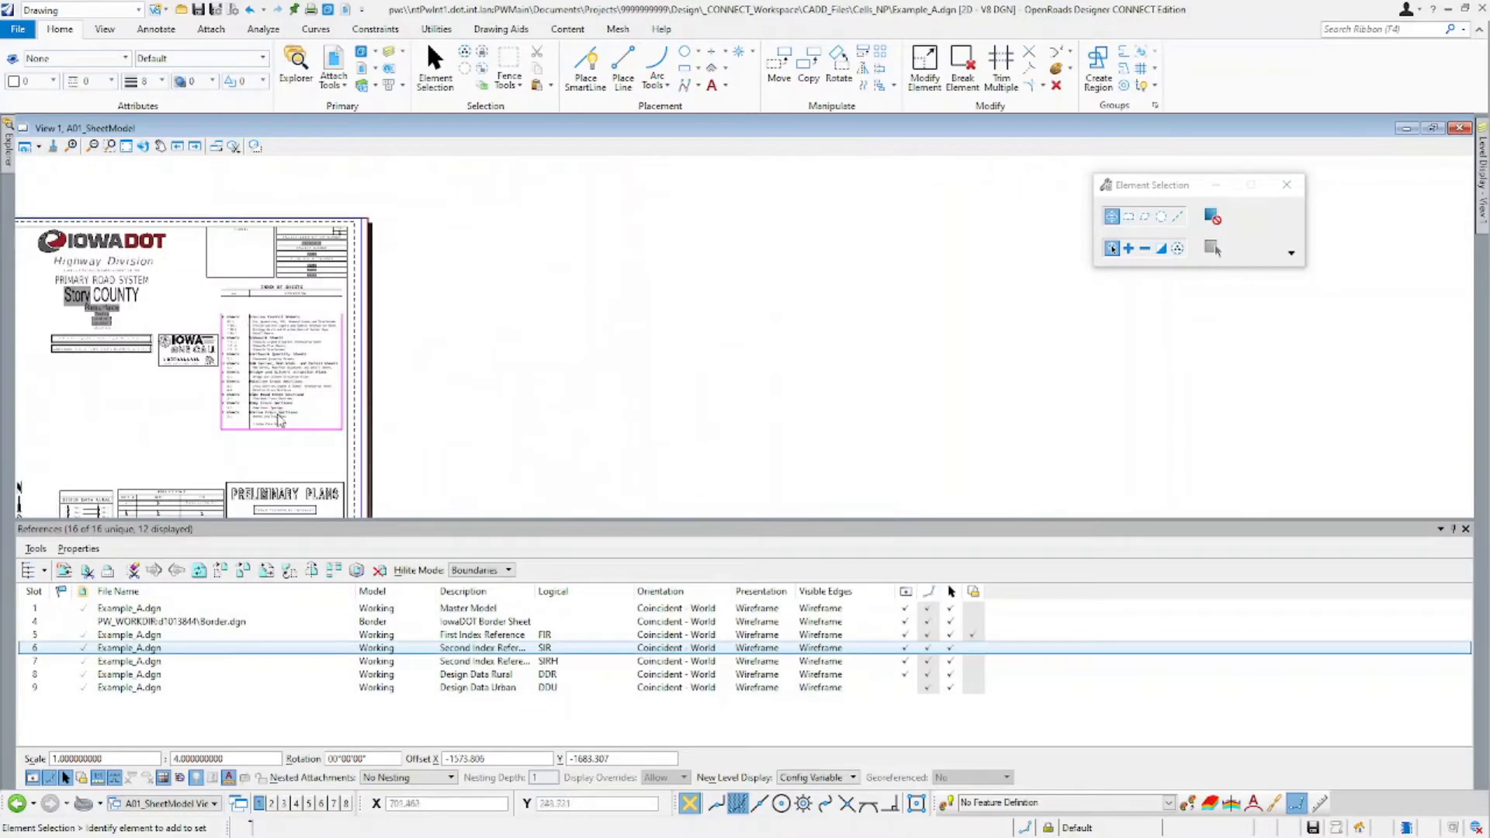
scroll(279, 419, "up", 3)
scroll(265, 419, "down", 5)
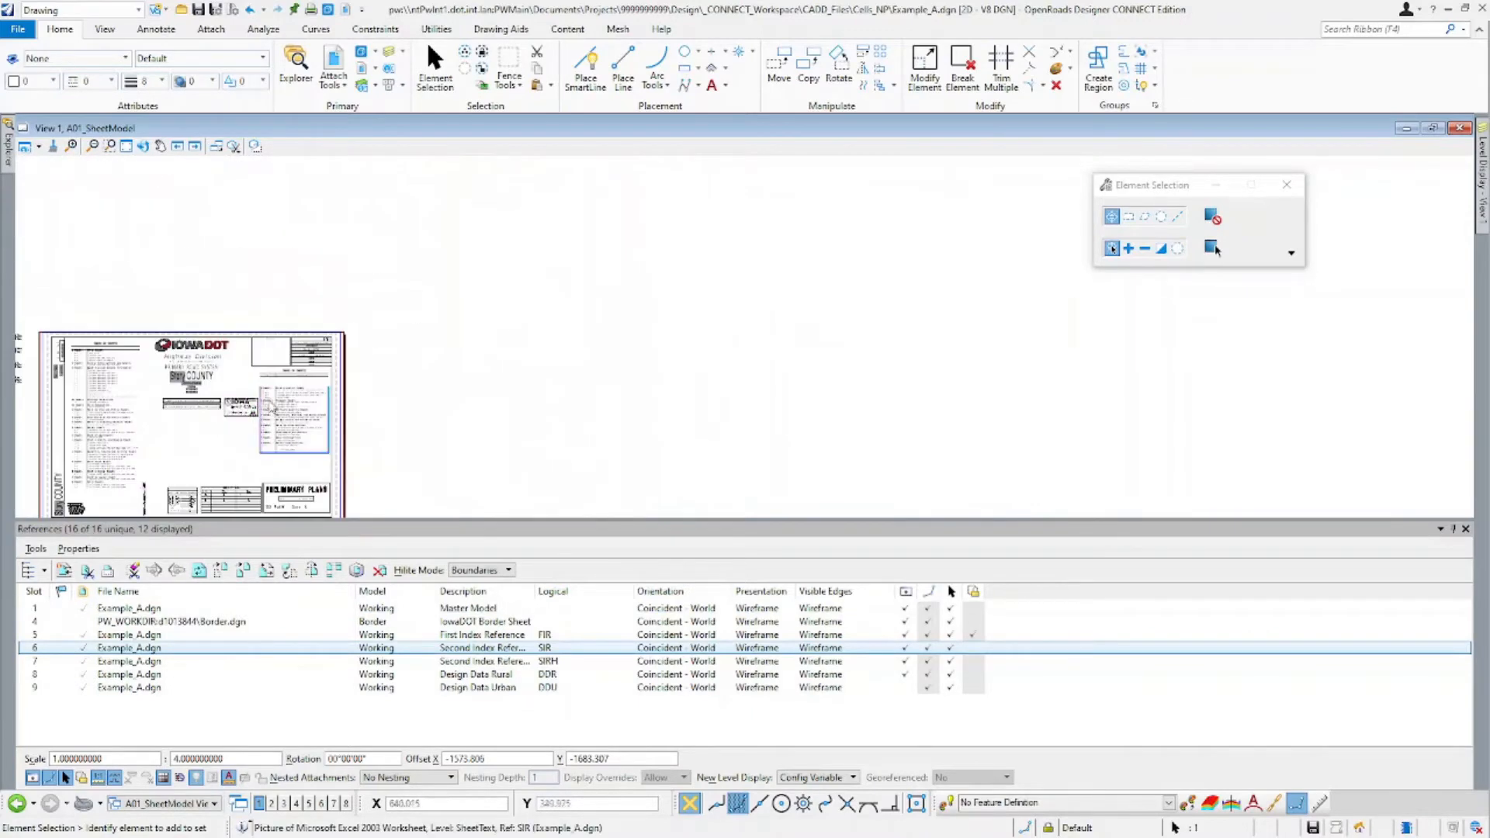
scroll(265, 419, "up", 3)
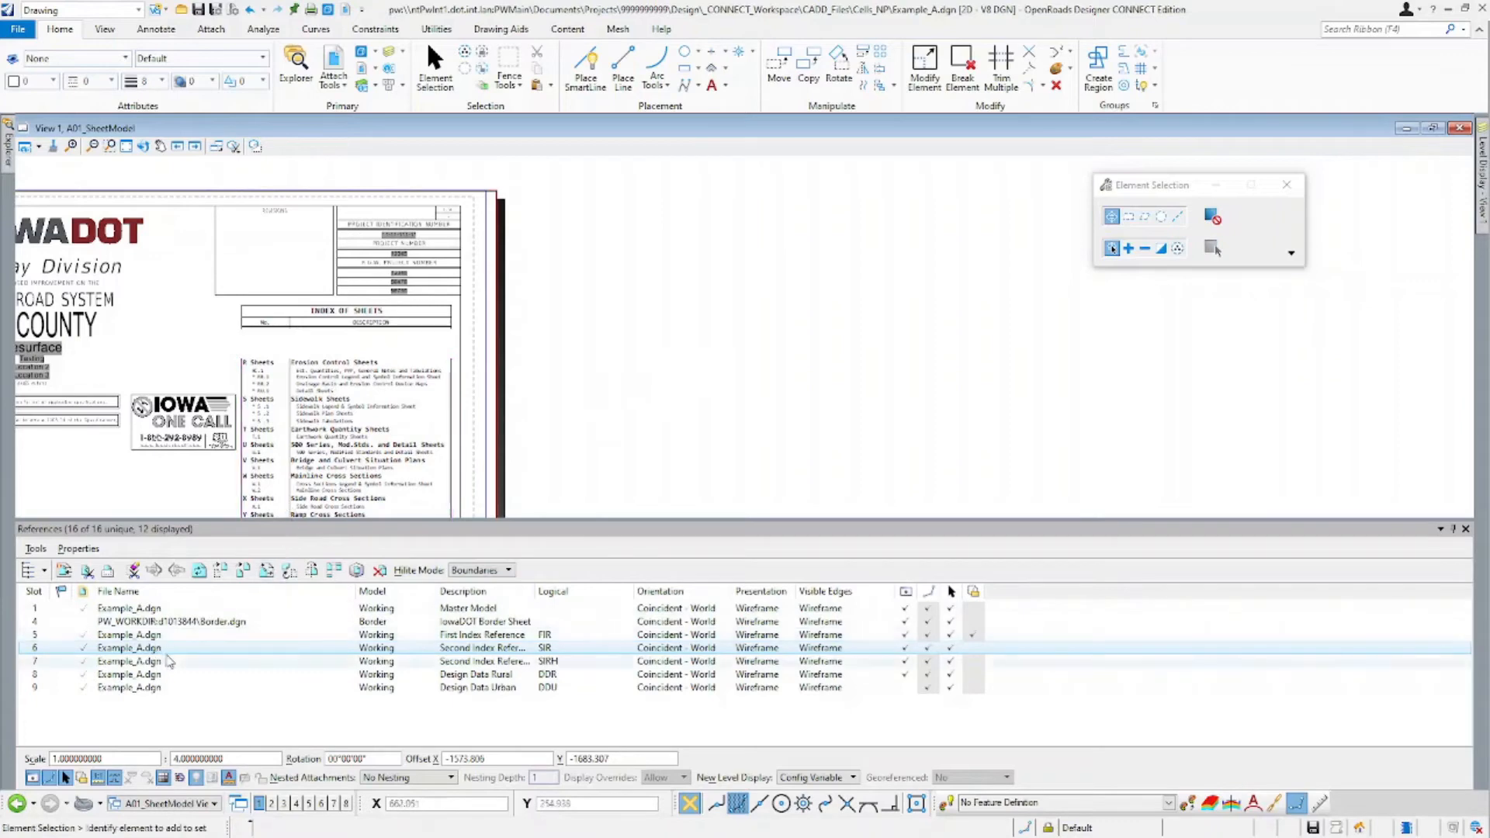
left_click(171, 661)
left_click(171, 648)
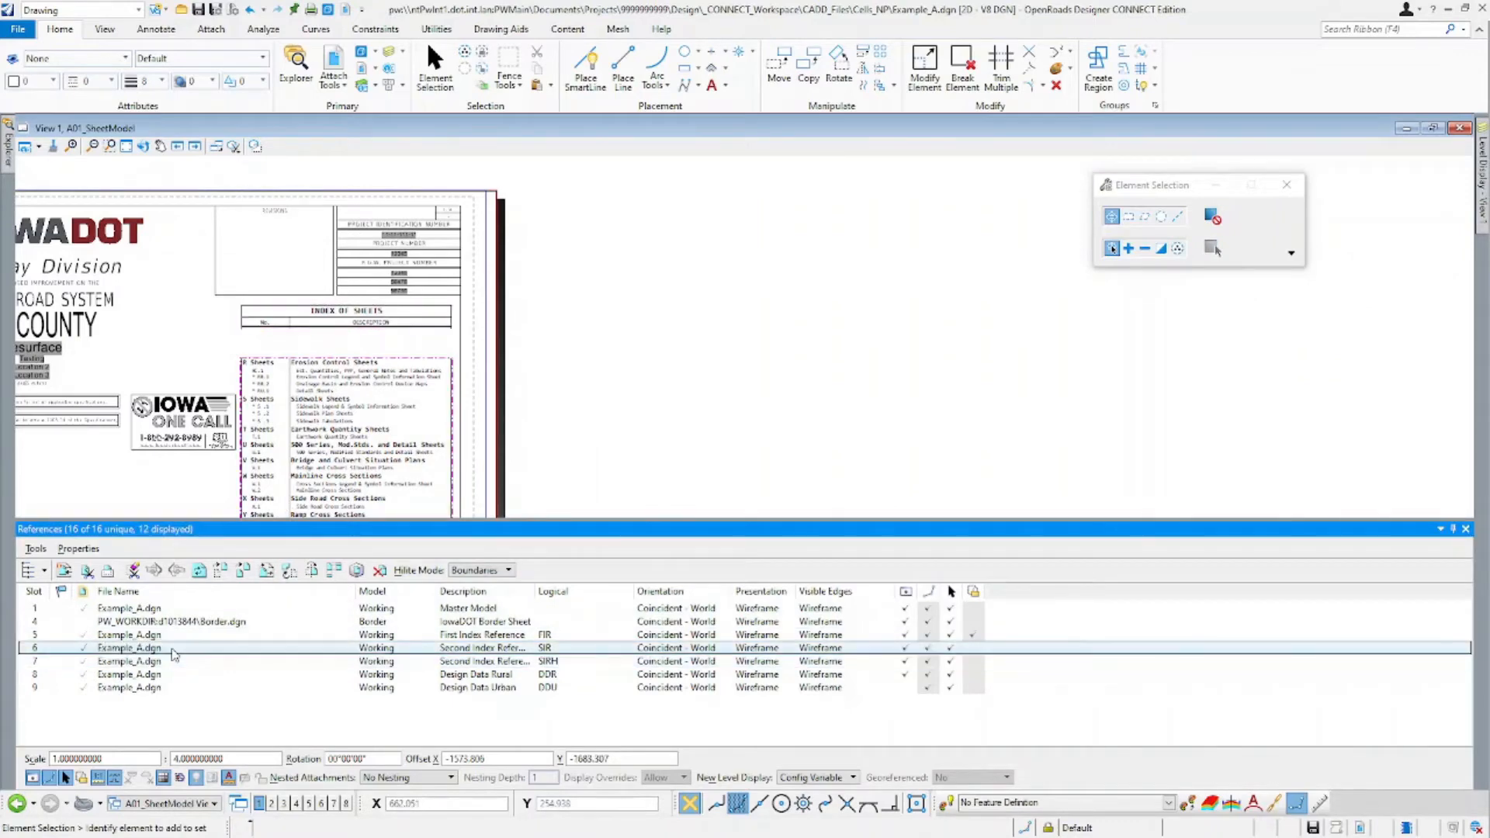
left_click(222, 571)
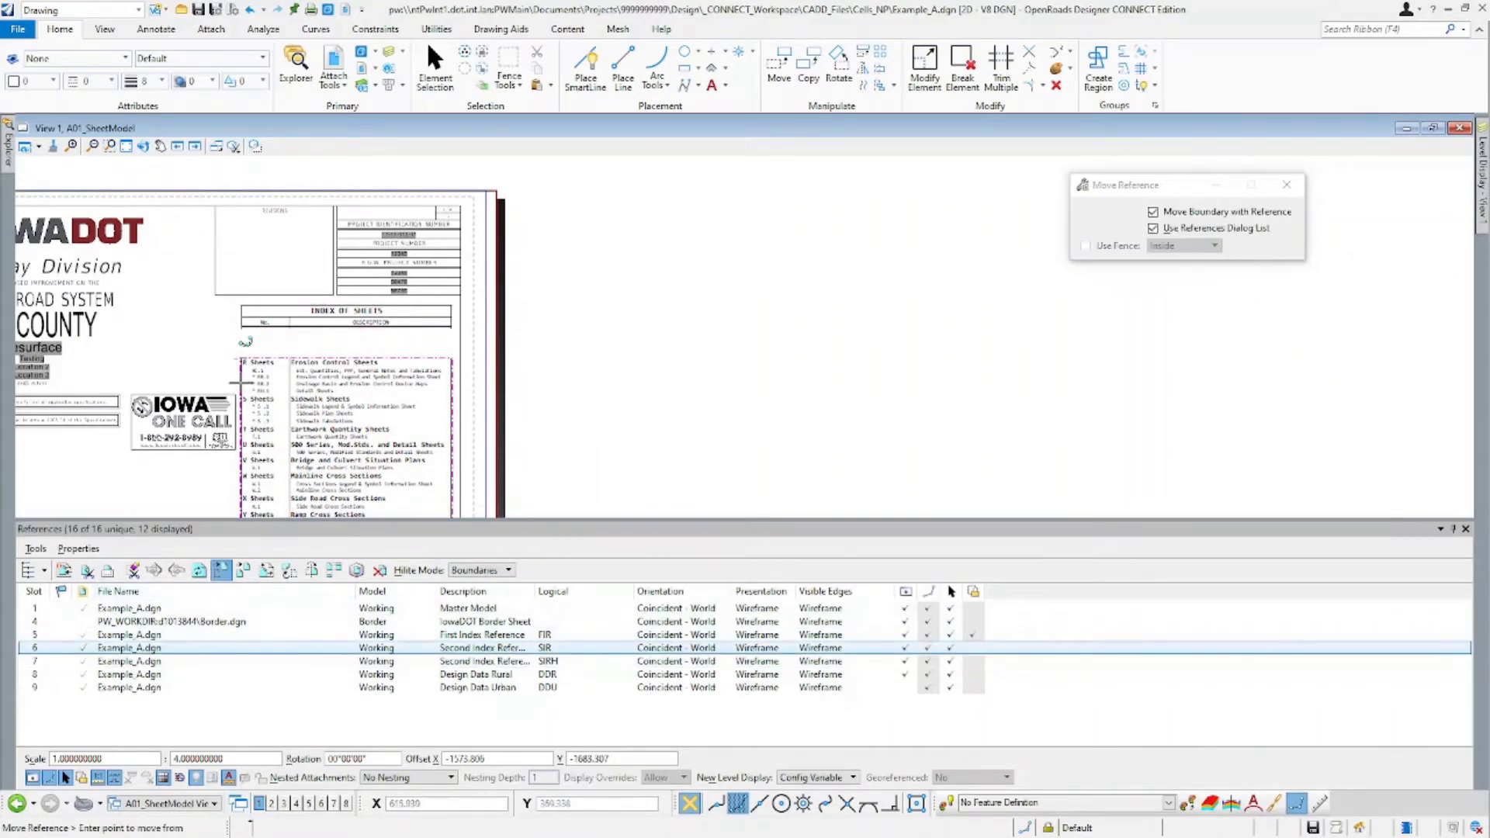
left_click(151, 661)
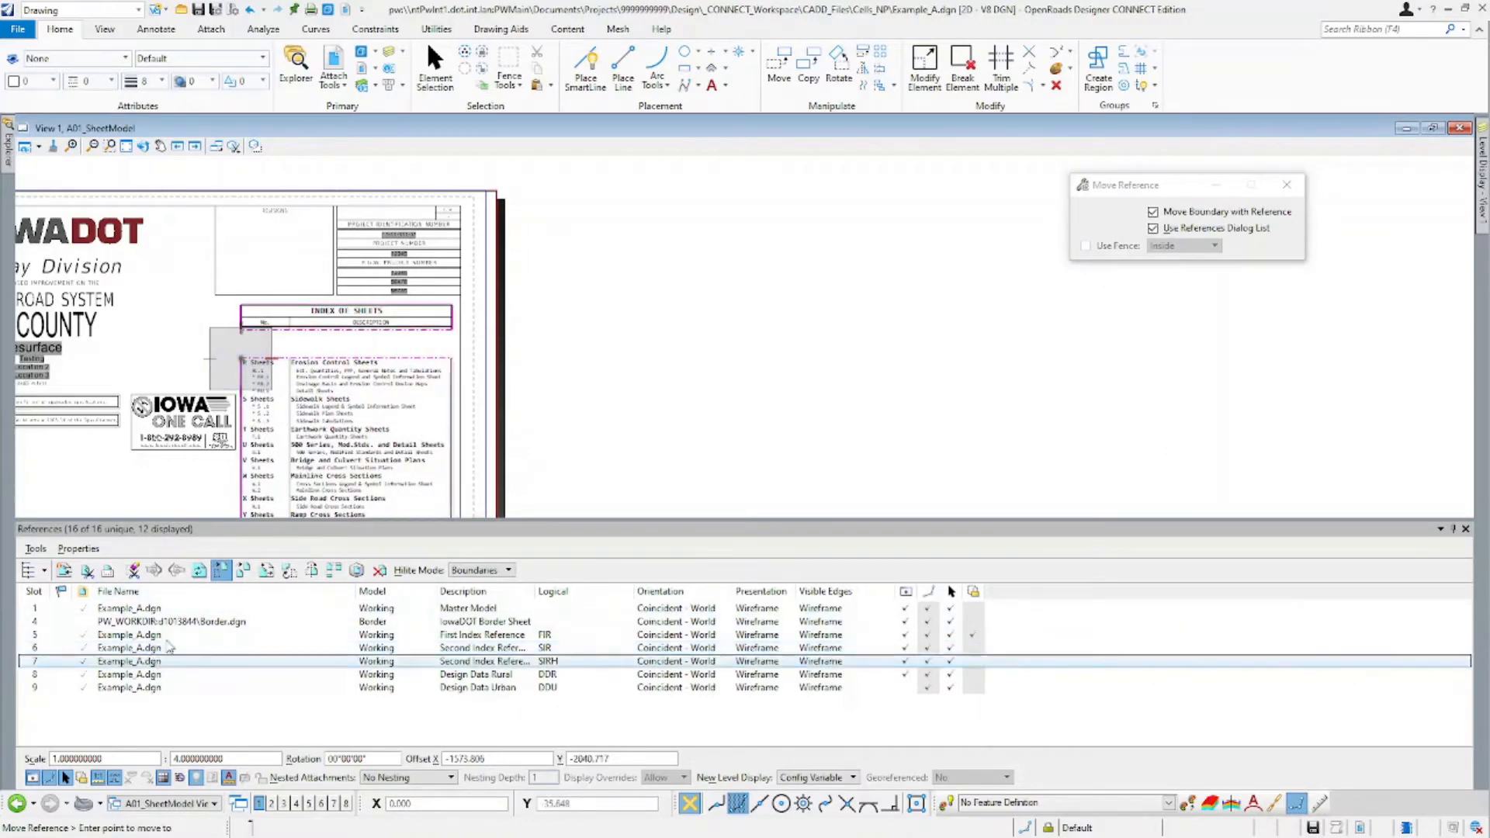
left_click(240, 329)
scroll(228, 335, "up", 5)
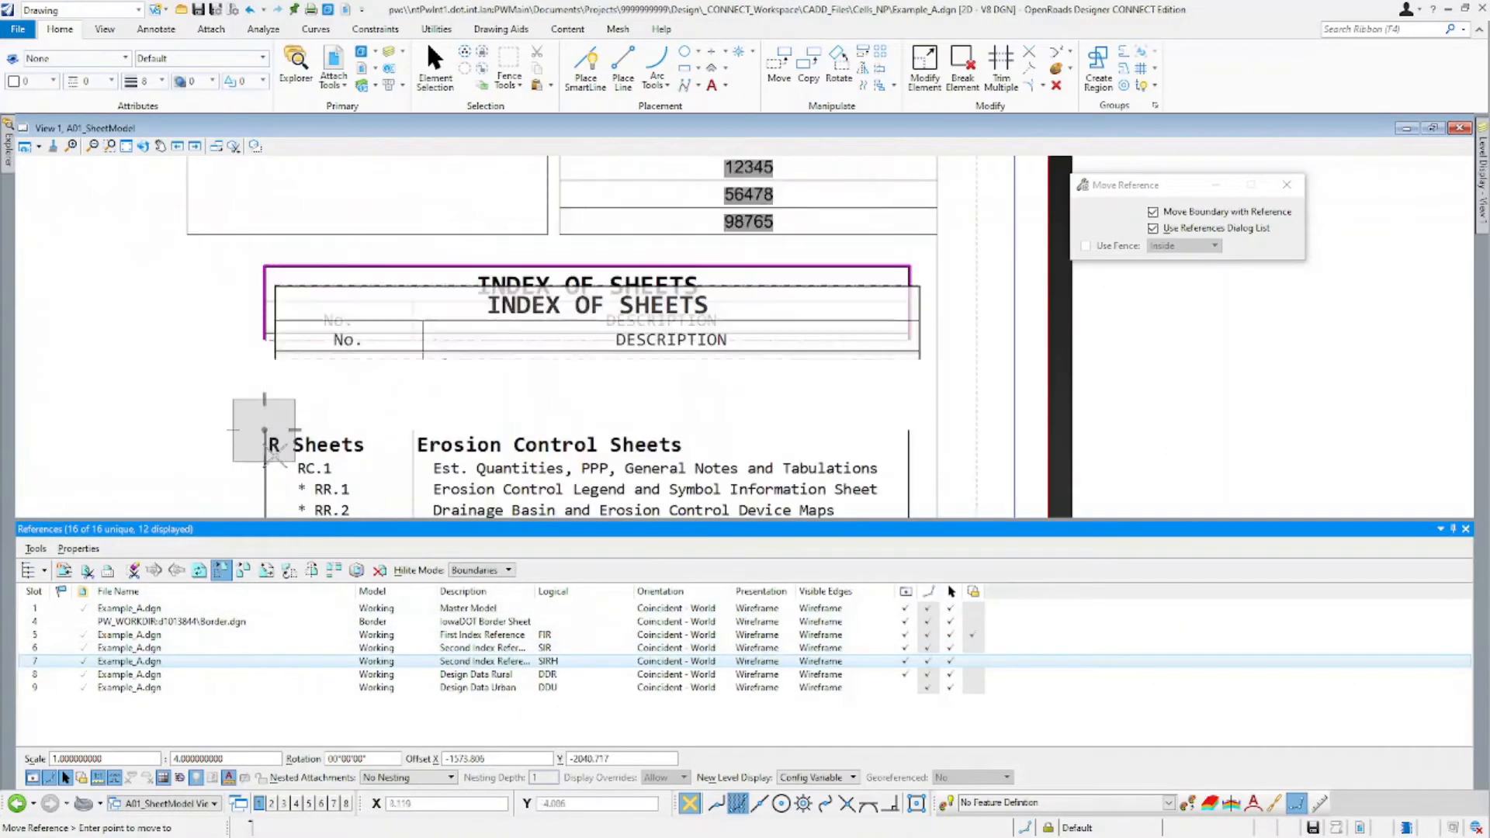
right_click(285, 445)
scroll(244, 392, "down", 2)
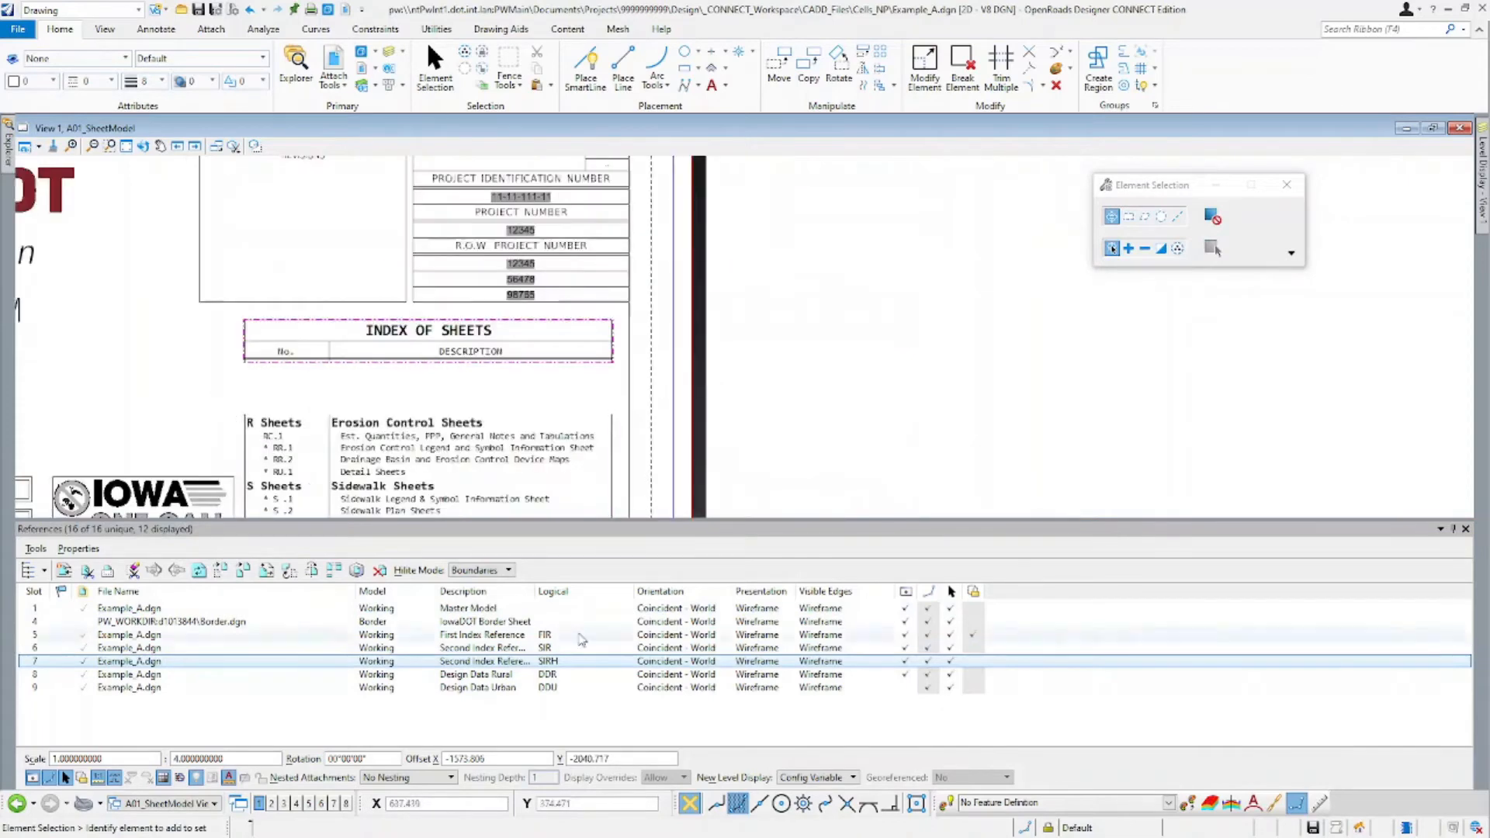
Turn off Treat Attachment as Element for the First Index Reference and turn it on for the Second Index Reference (SIR).
left_click(979, 638)
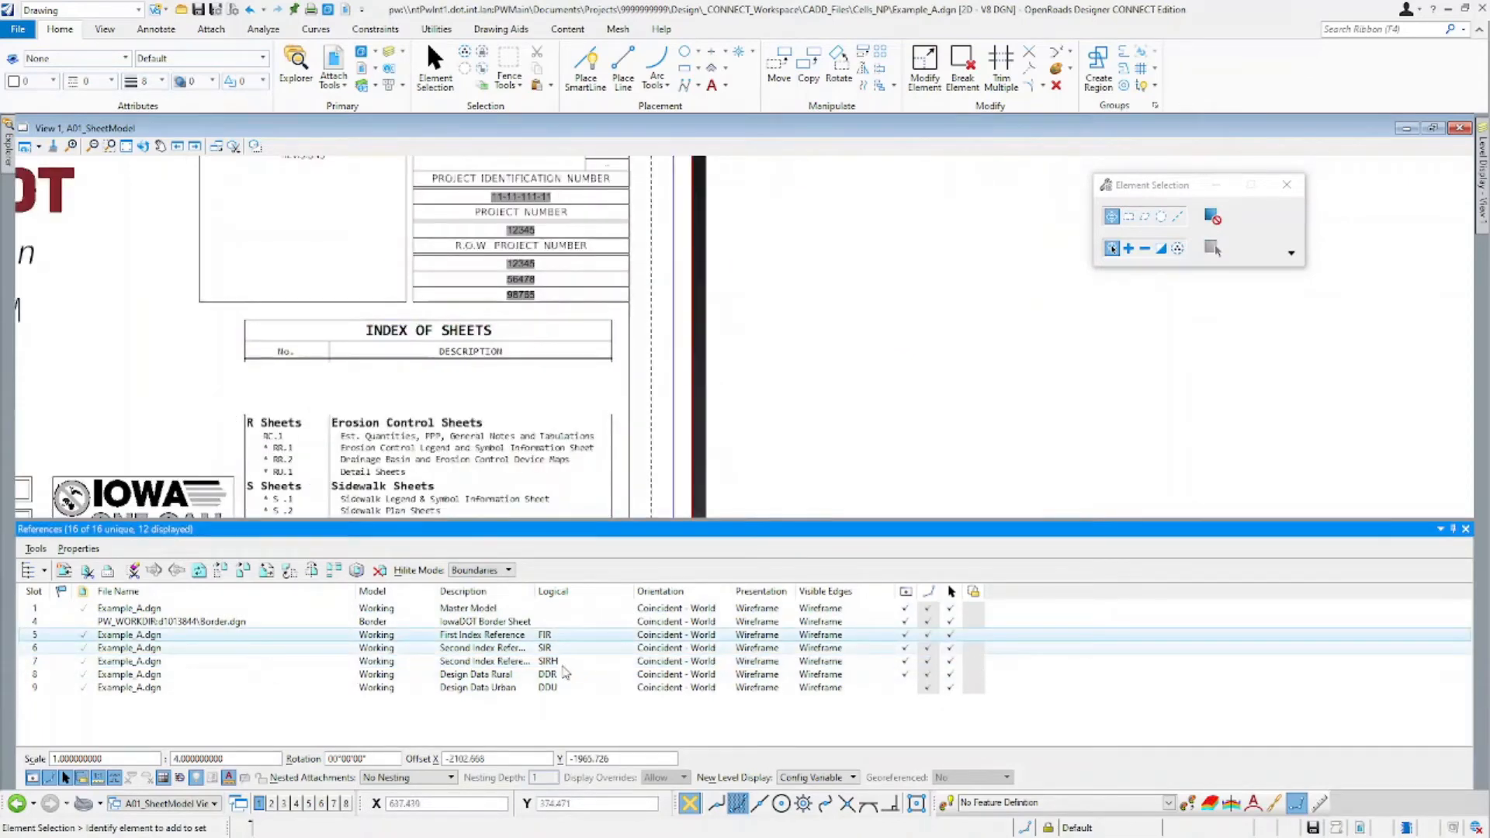
left_click(368, 649)
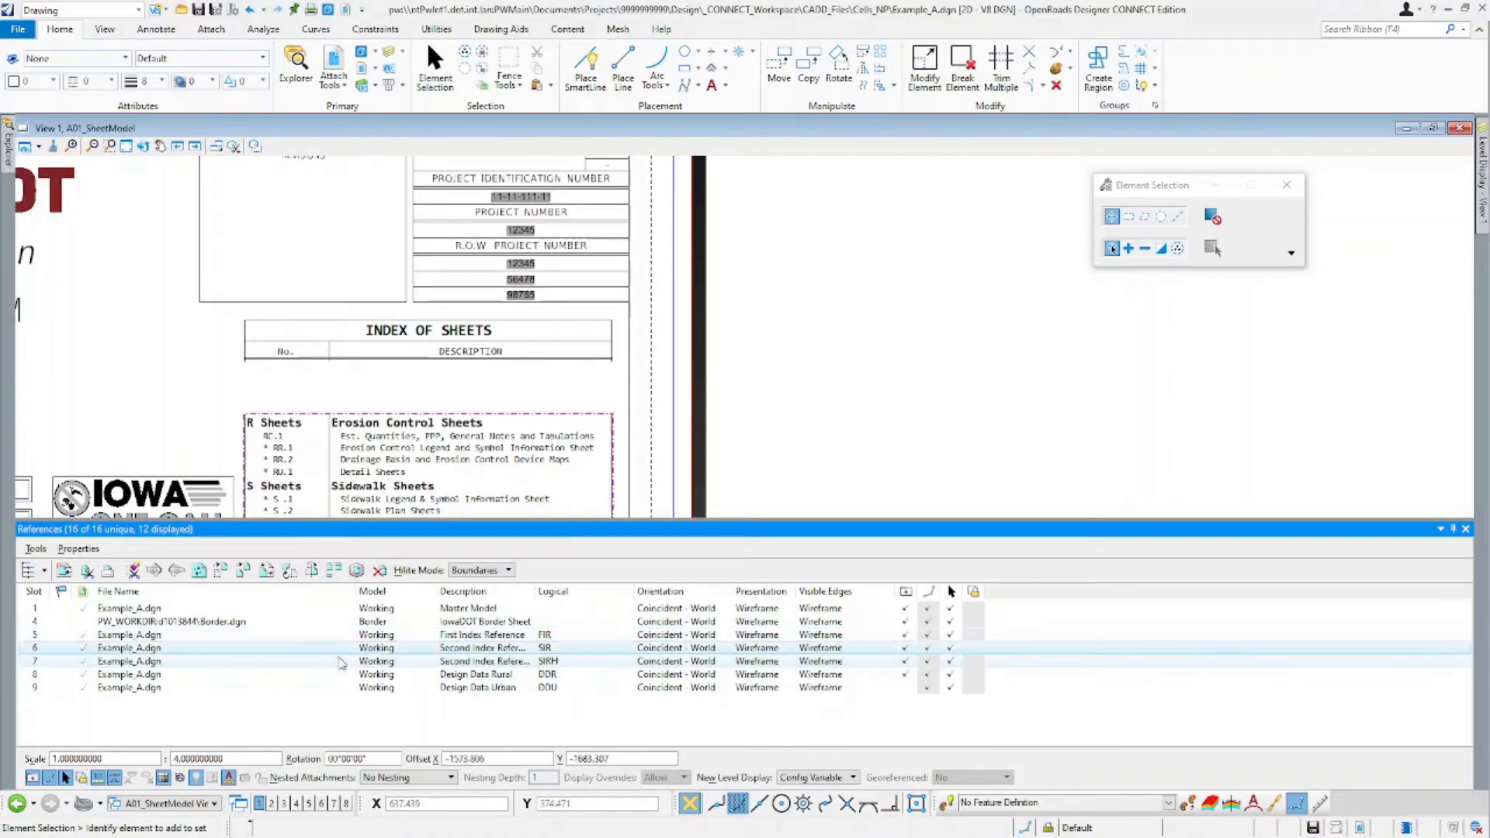
left_click(973, 648)
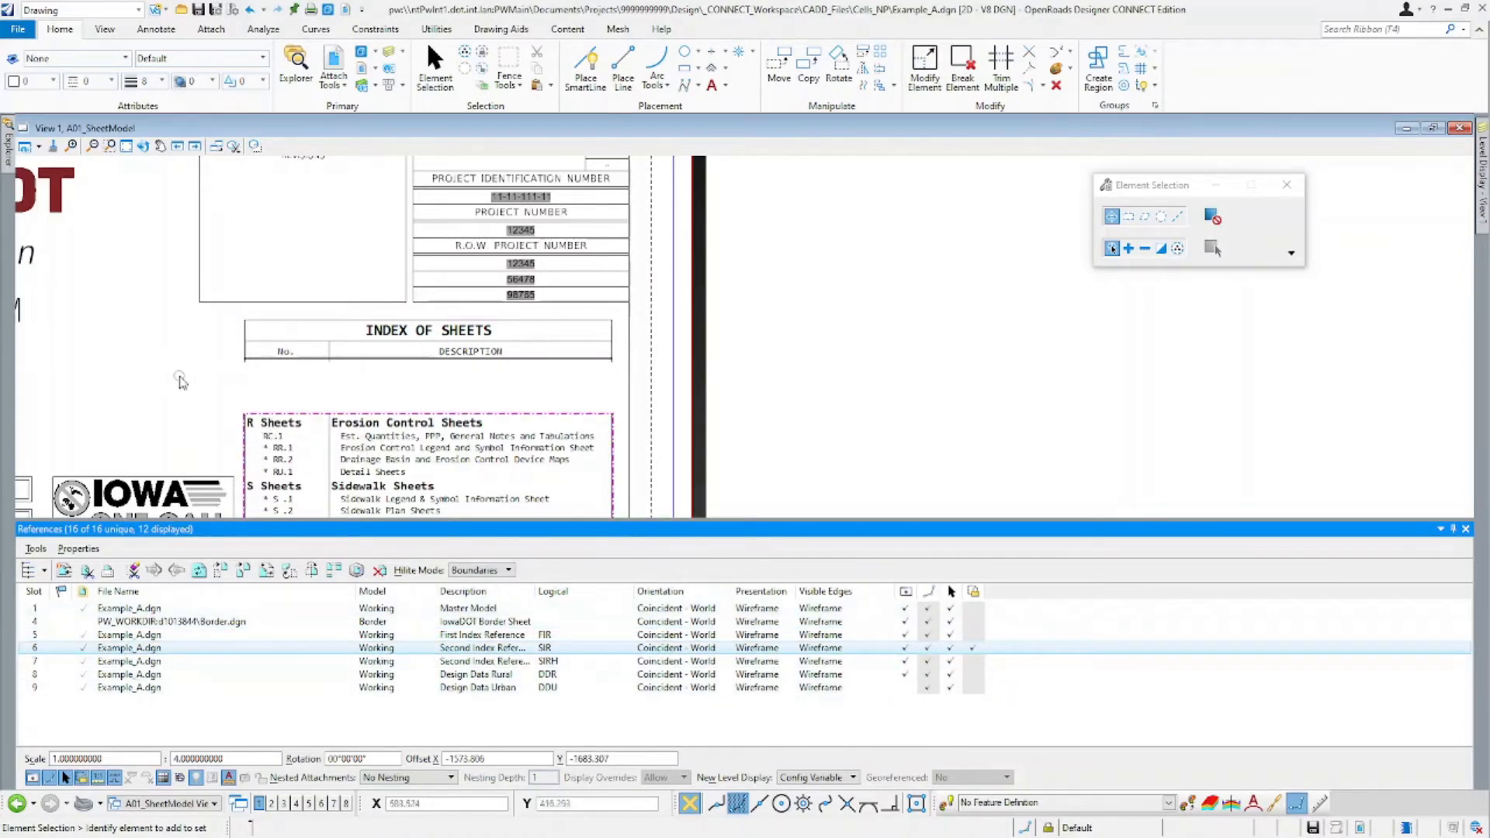
Move the Second Index Reference up from its upper corner so the R Sheets rows sit directly beneath the Index of Sheets header.
key("space")
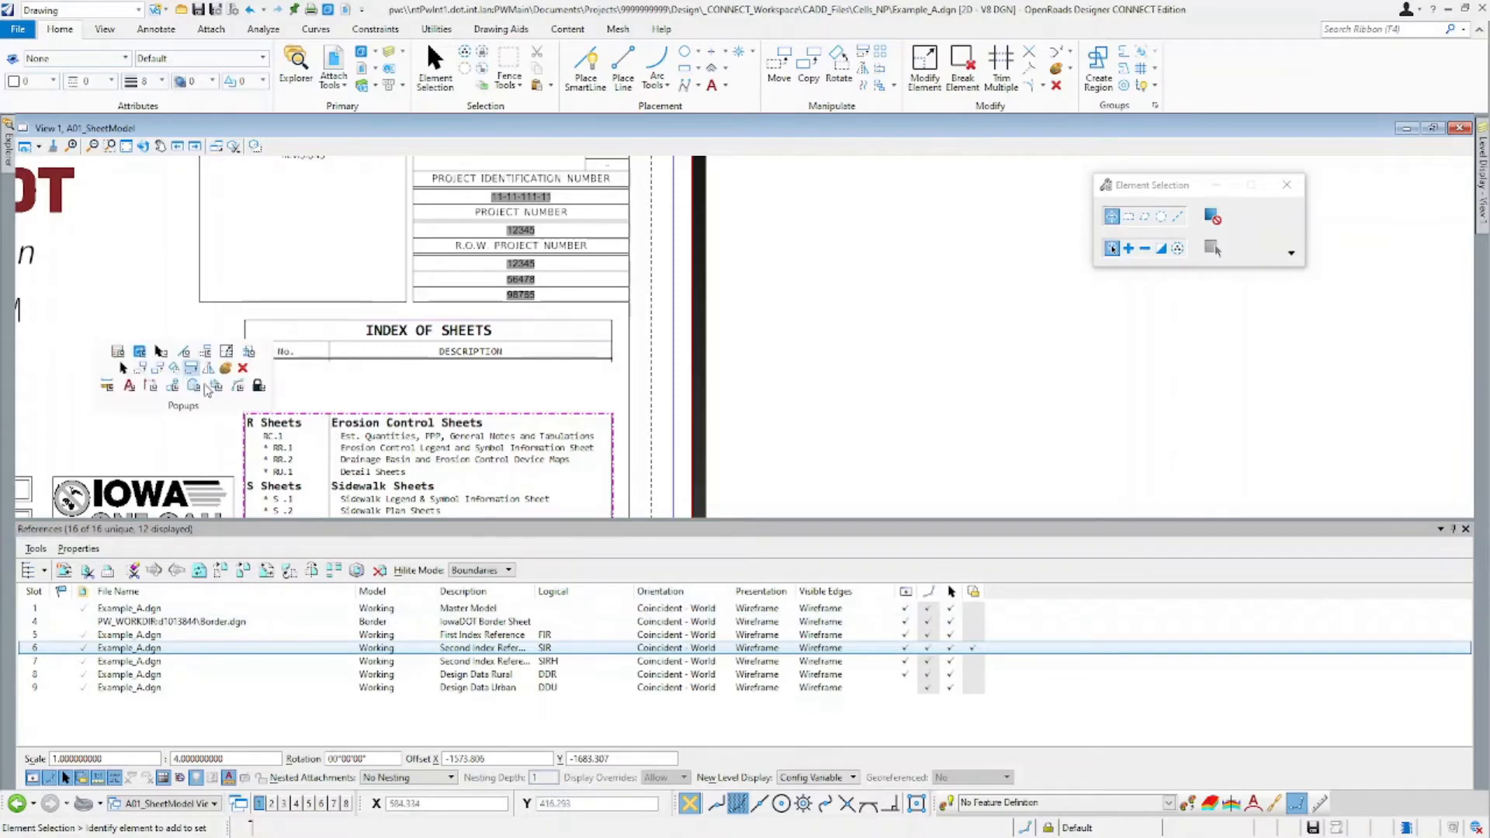
left_click(143, 371)
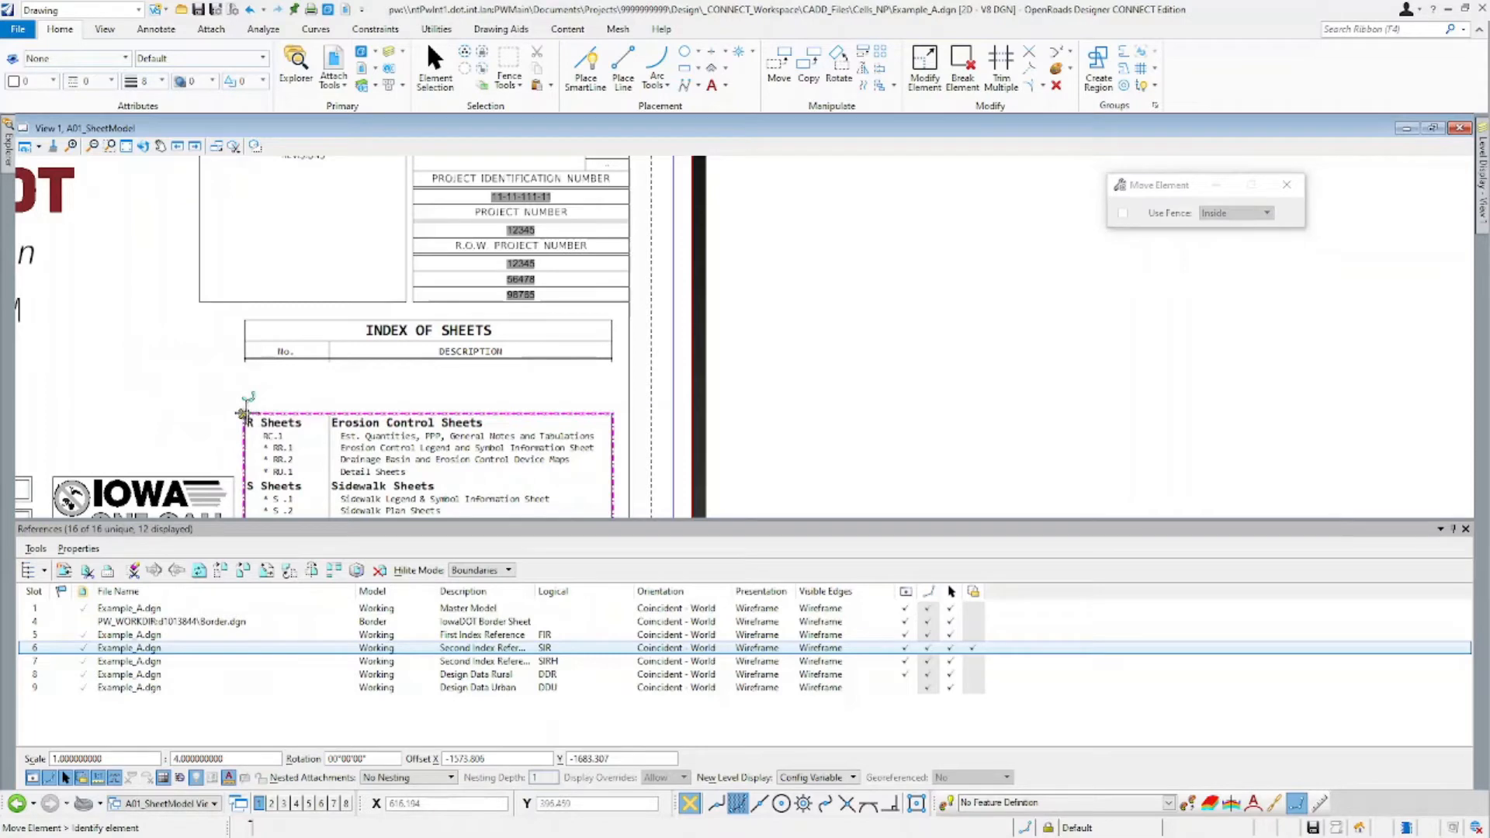
left_click(245, 413)
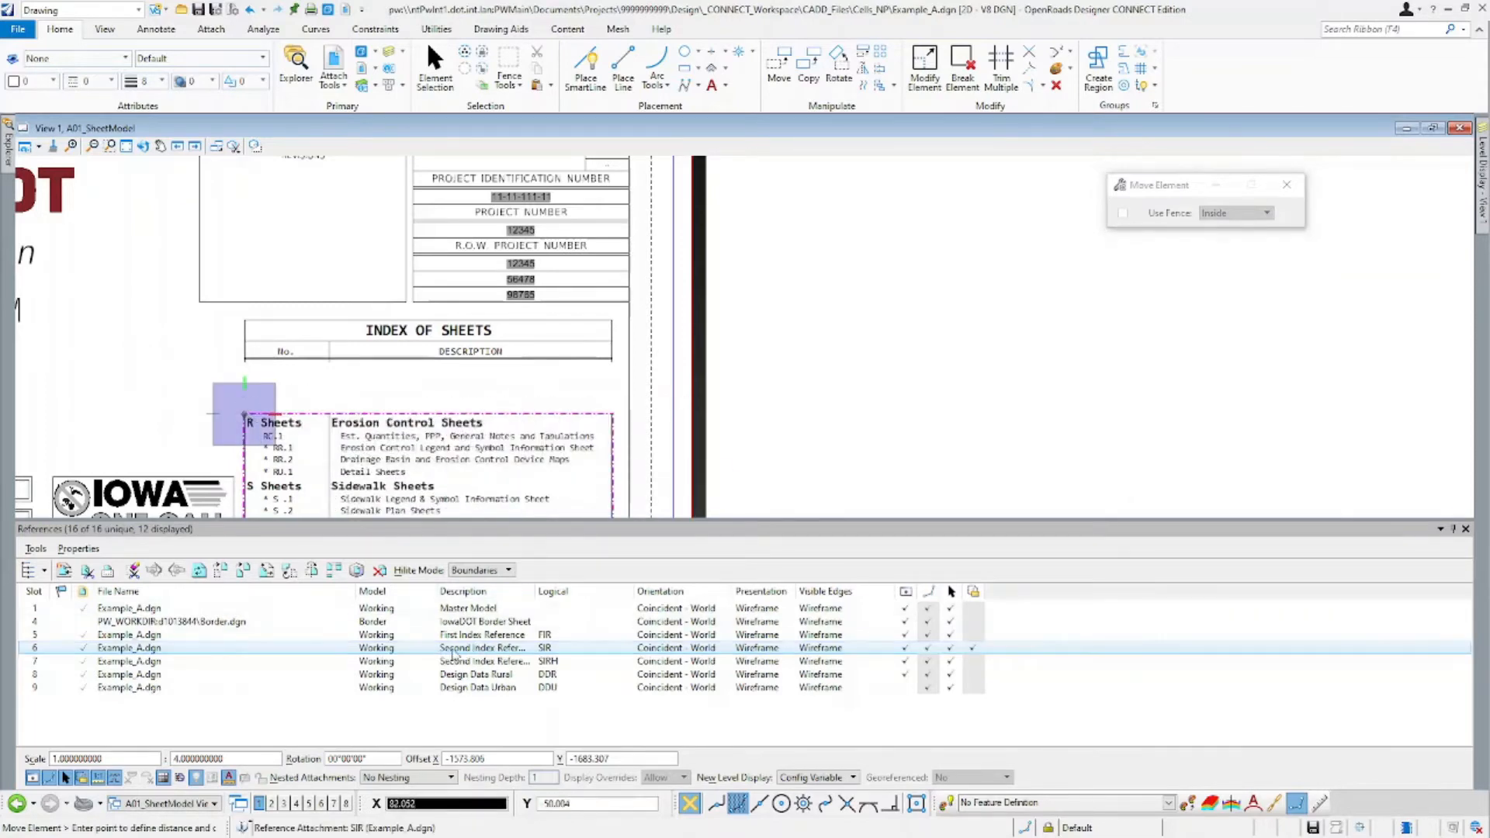
left_click(405, 664)
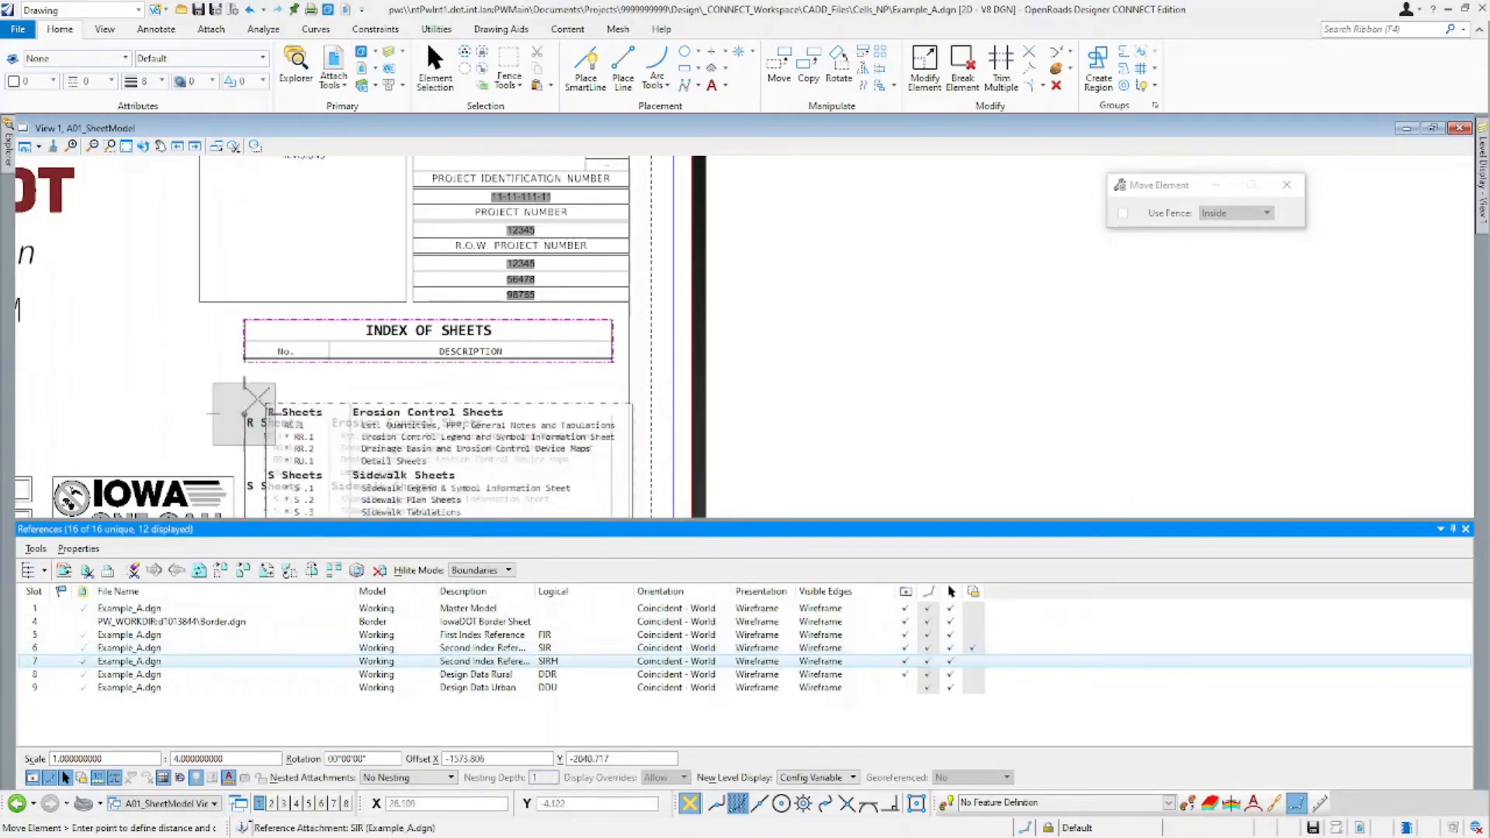
left_click(245, 370)
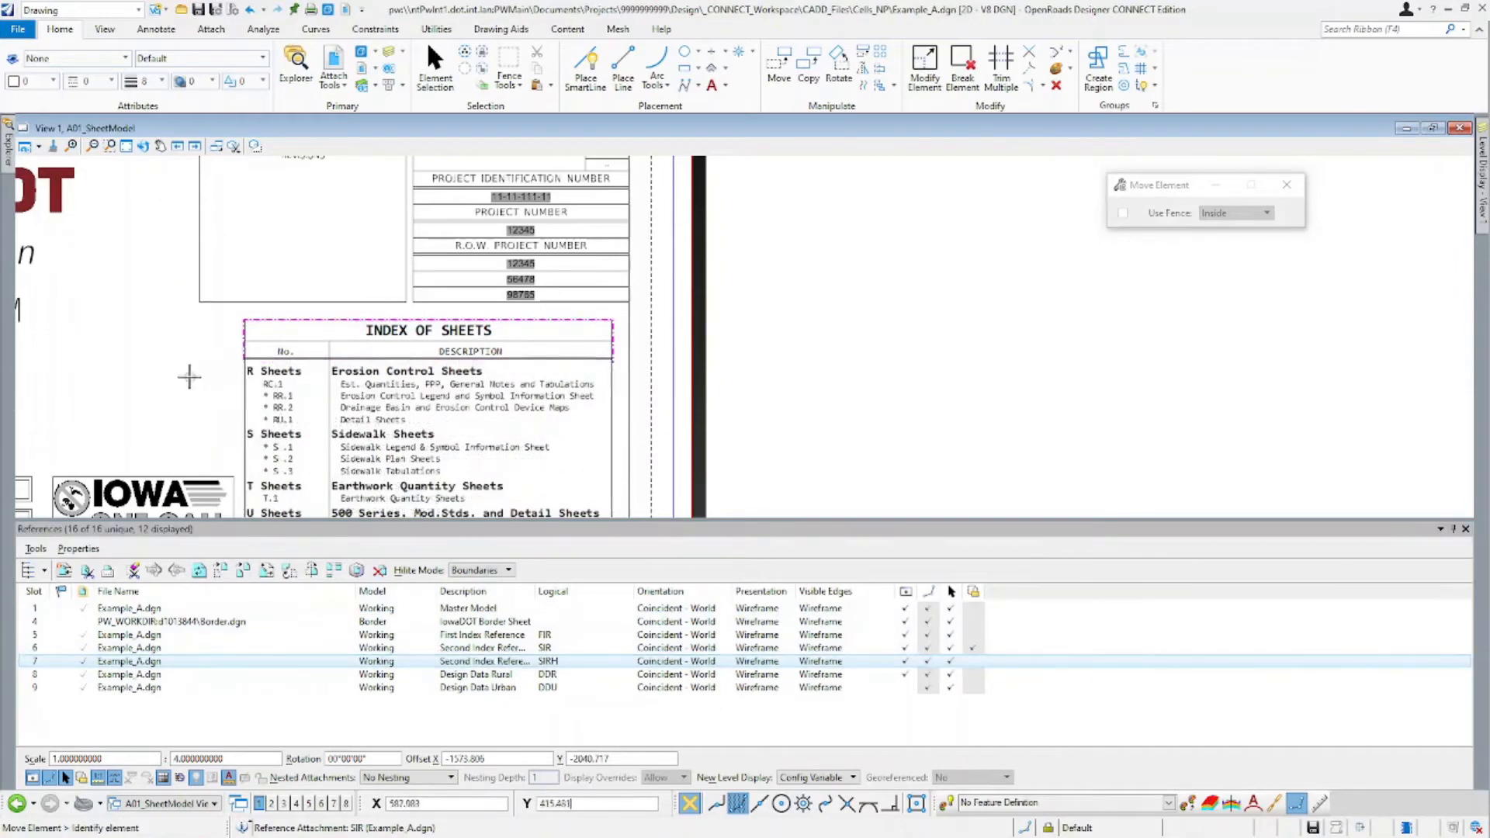
scroll(382, 376, "down", 1)
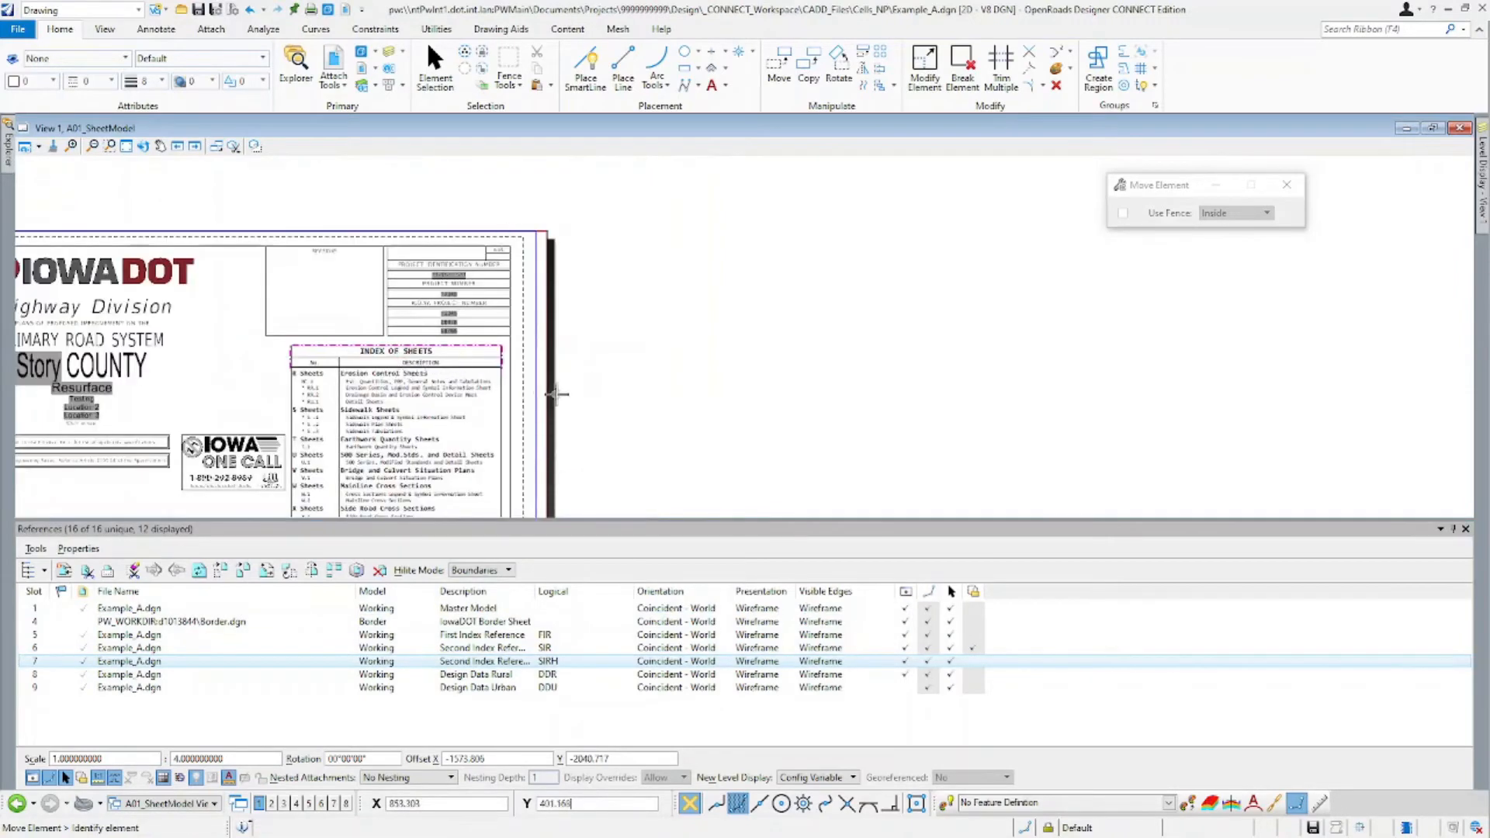
Check the extents of the Second Index, Second Index header, Design Data Rural and Design Data Urban references on the A01 sheet.
scroll(552, 402, "down", 2)
scroll(627, 427, "up", 1)
scroll(385, 446, "down", 1)
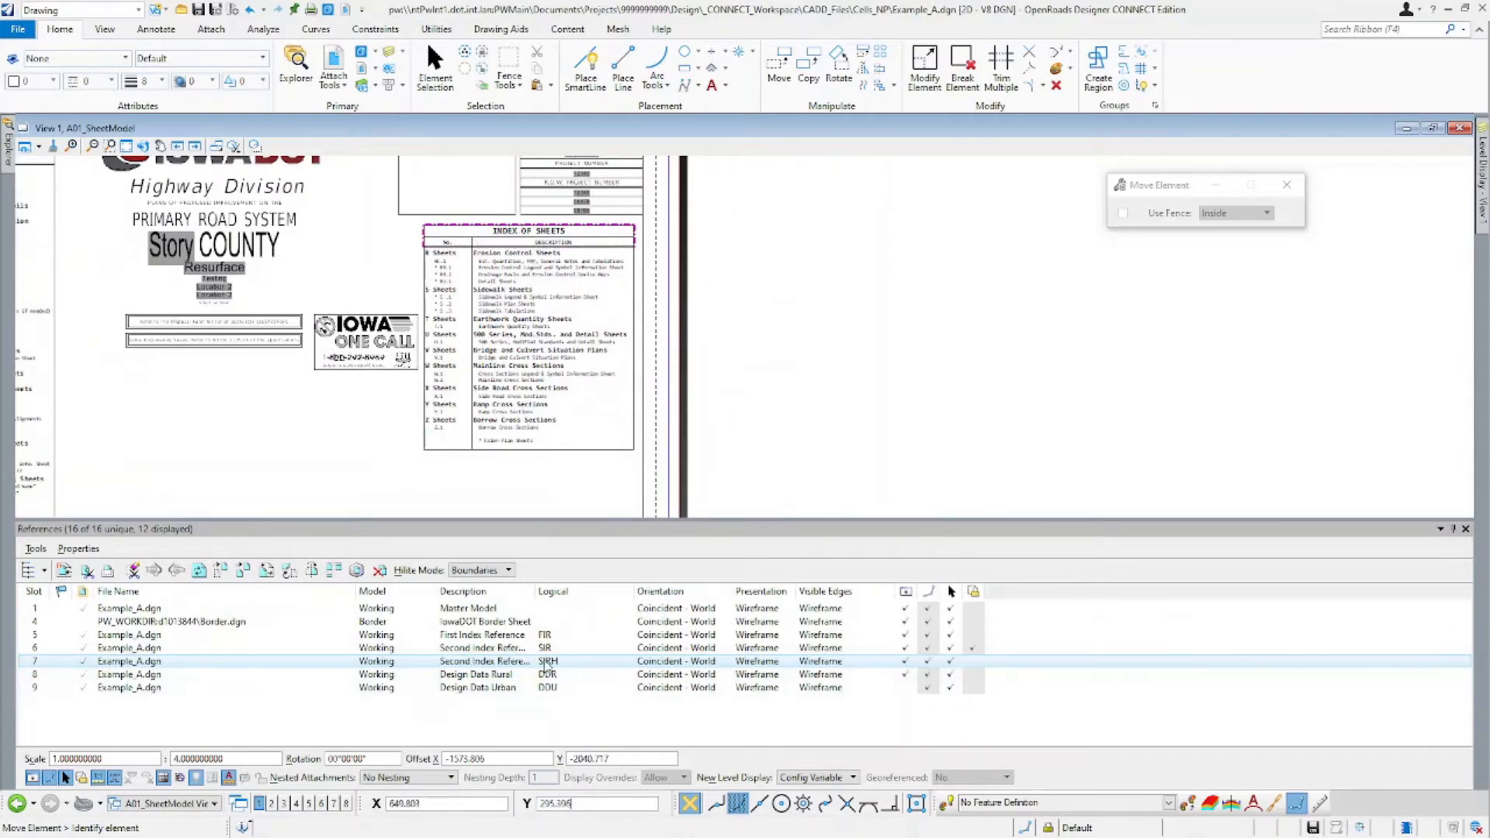
left_click(505, 649)
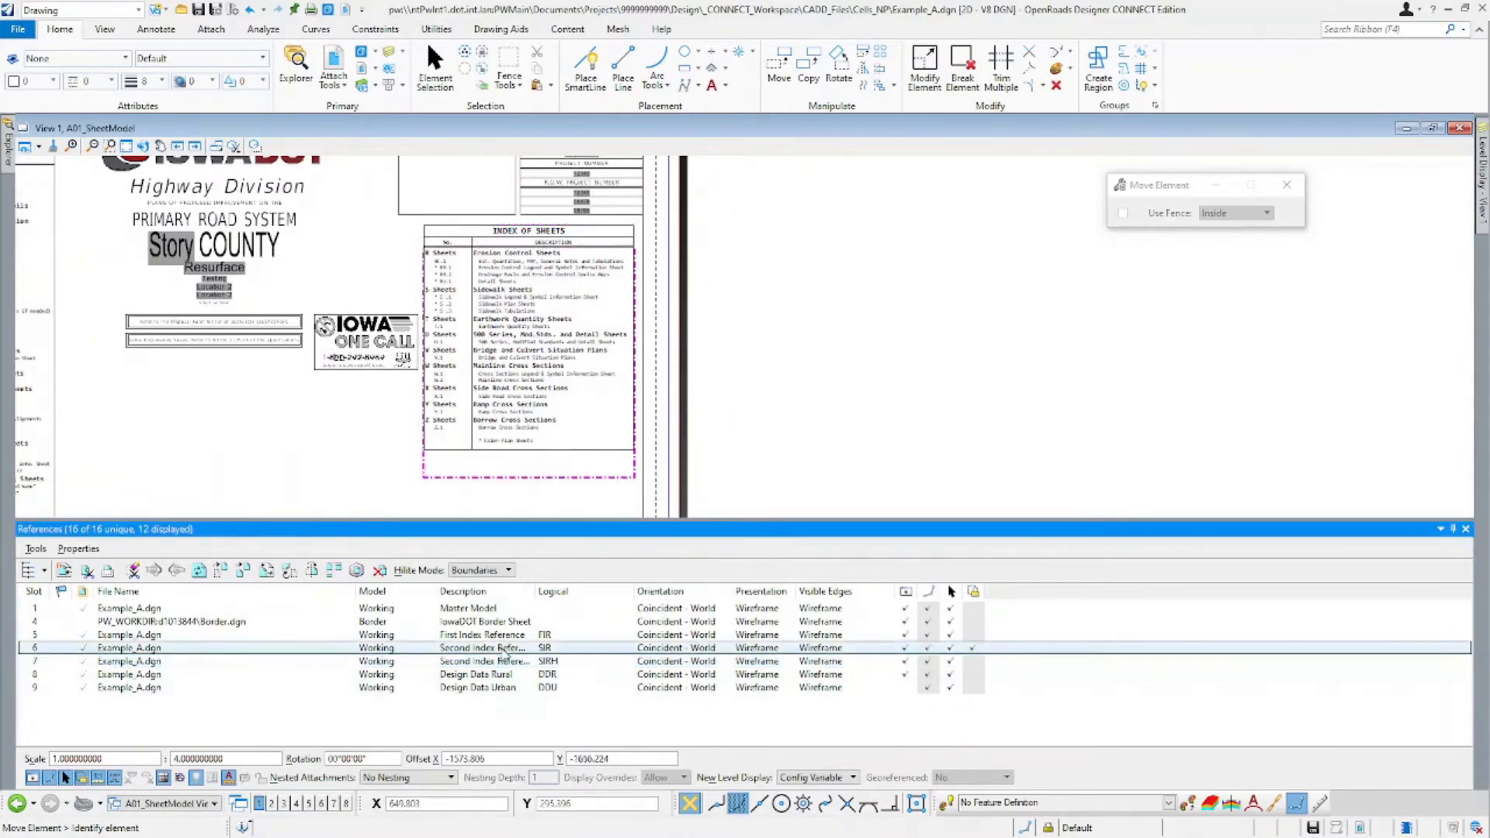
scroll(507, 384, "down", 1)
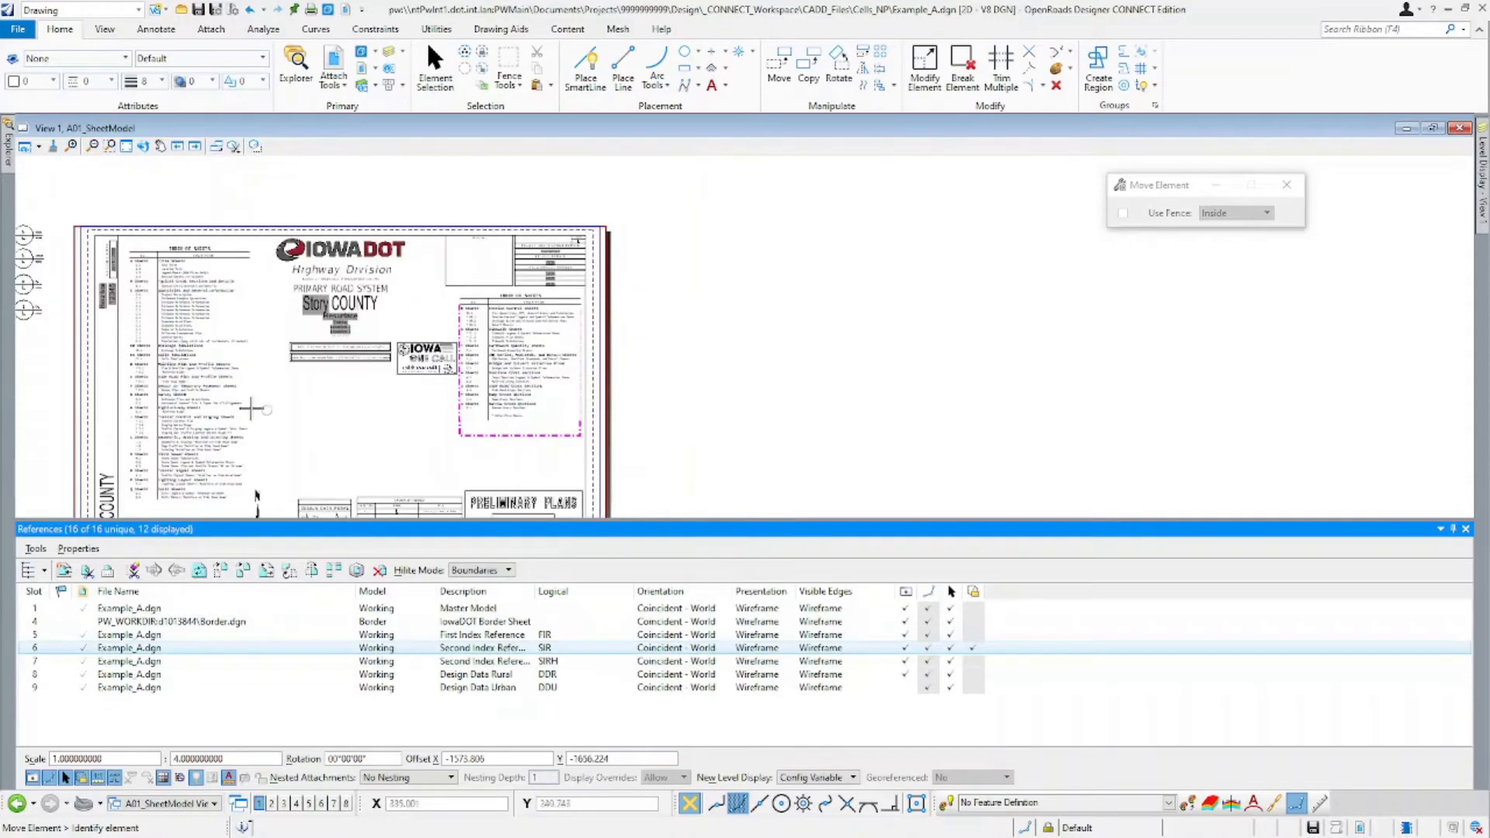
scroll(145, 489, "up", 1)
scroll(145, 489, "up", 1)
middle_click_drag(145, 489, 258, 397)
scroll(426, 403, "down", 1)
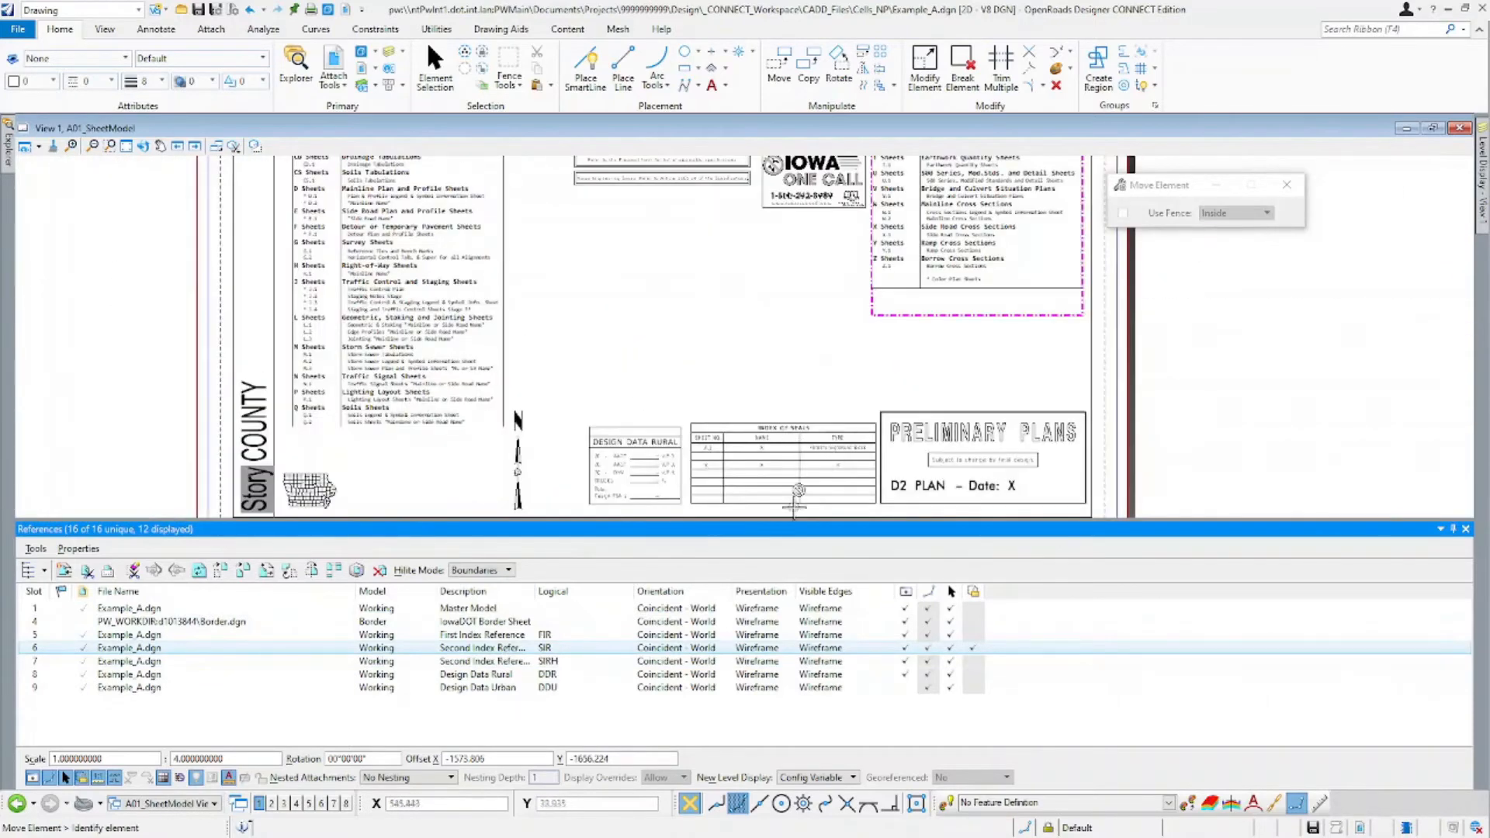
left_click(233, 662)
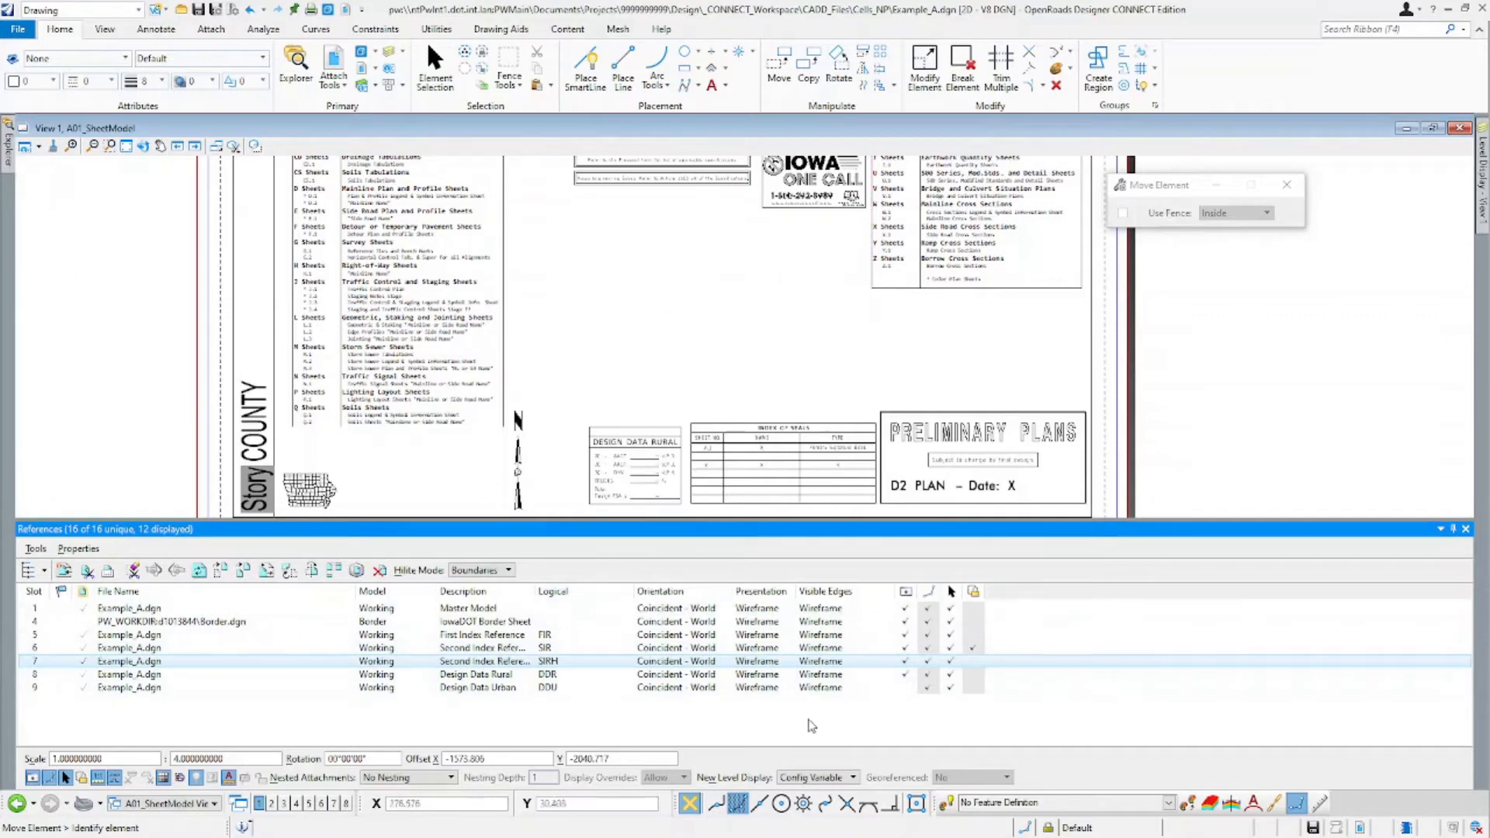
left_click(523, 677)
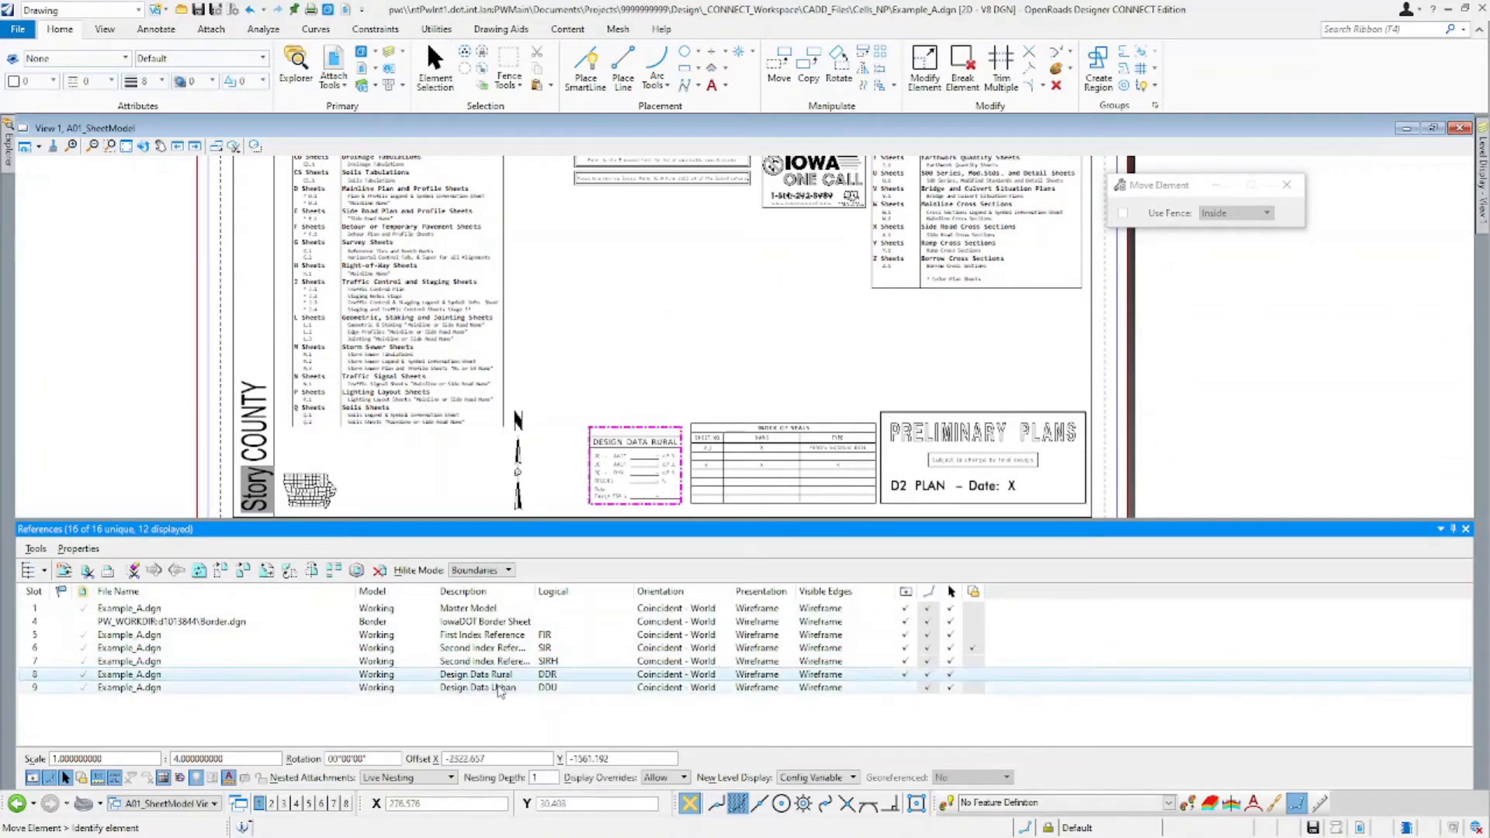
left_click(505, 690)
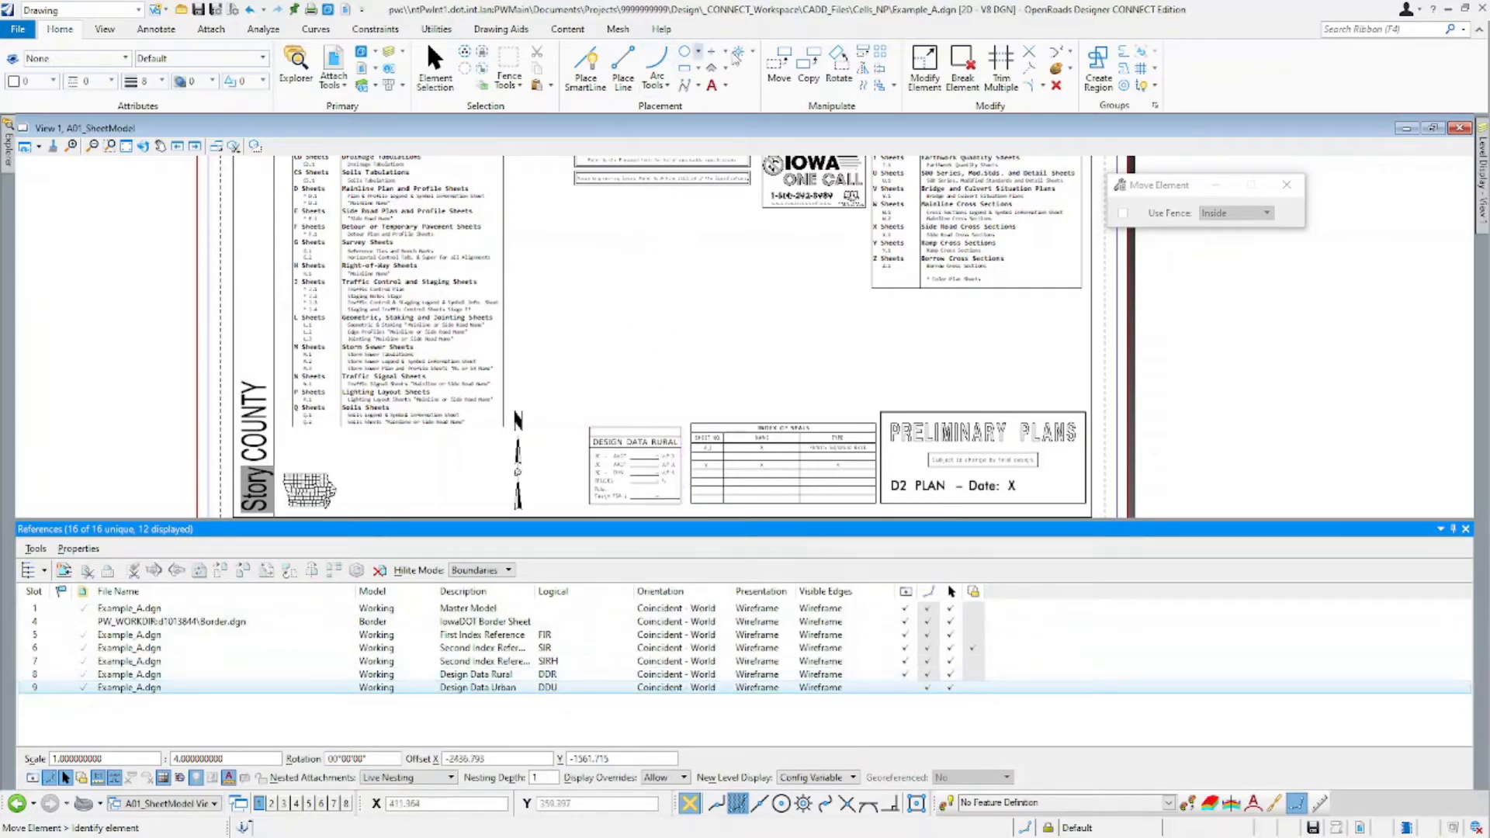
Apply the Primary_D3 saved view to the A01 sheet view.
left_click(113, 31)
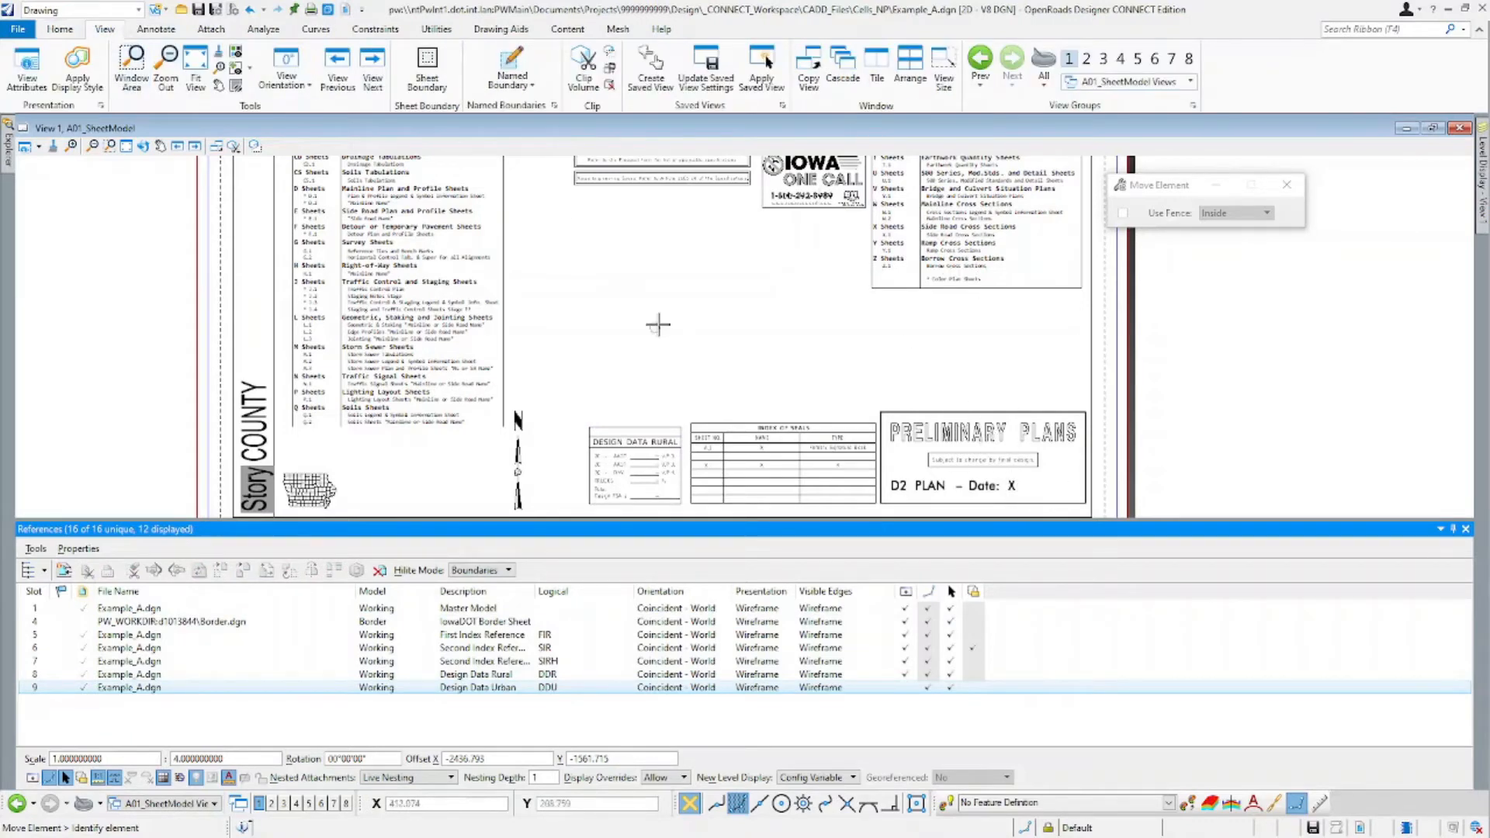
scroll(658, 324, "down", 2)
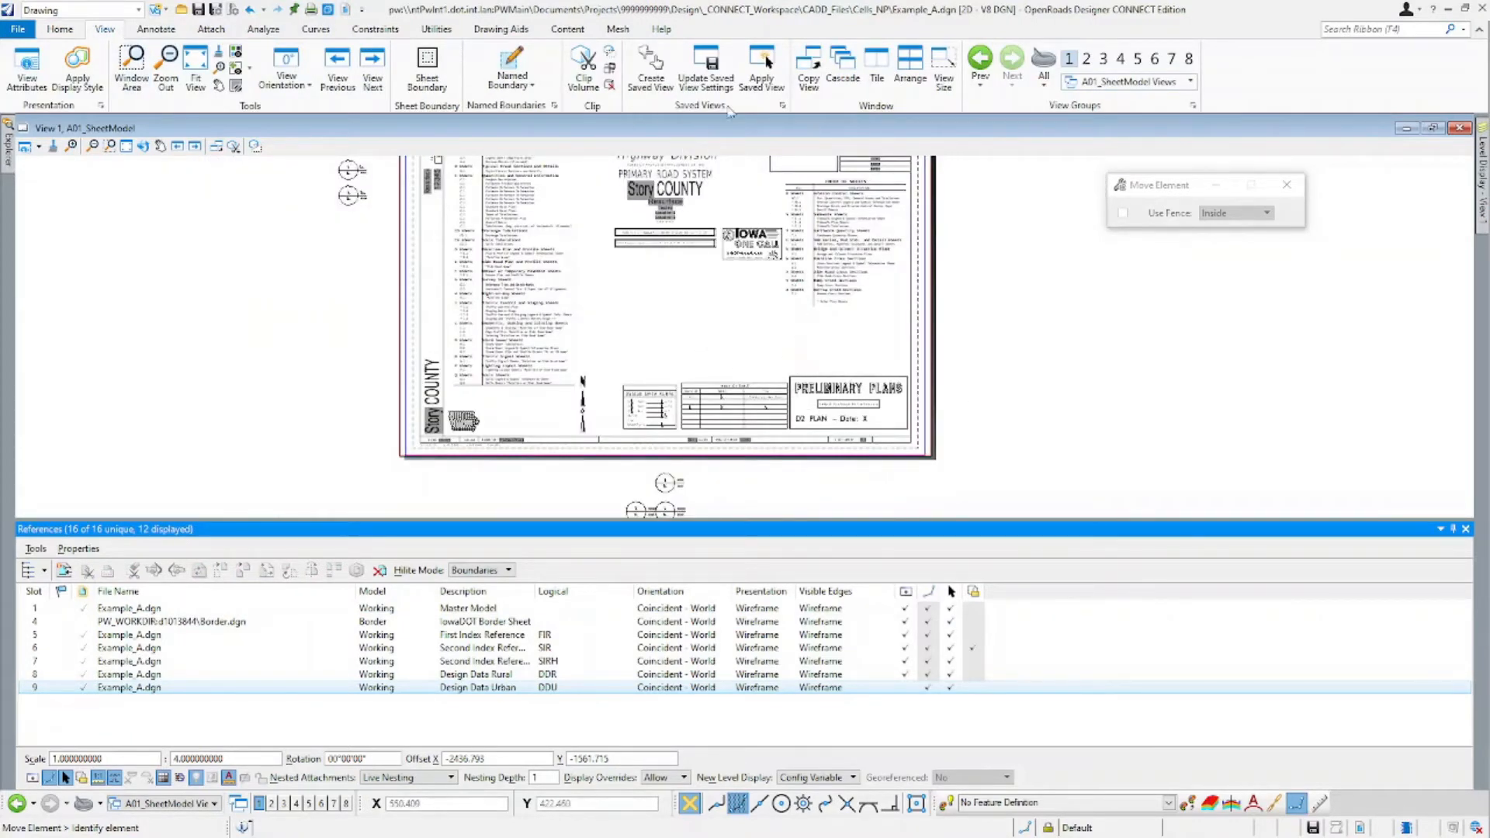
left_click(767, 74)
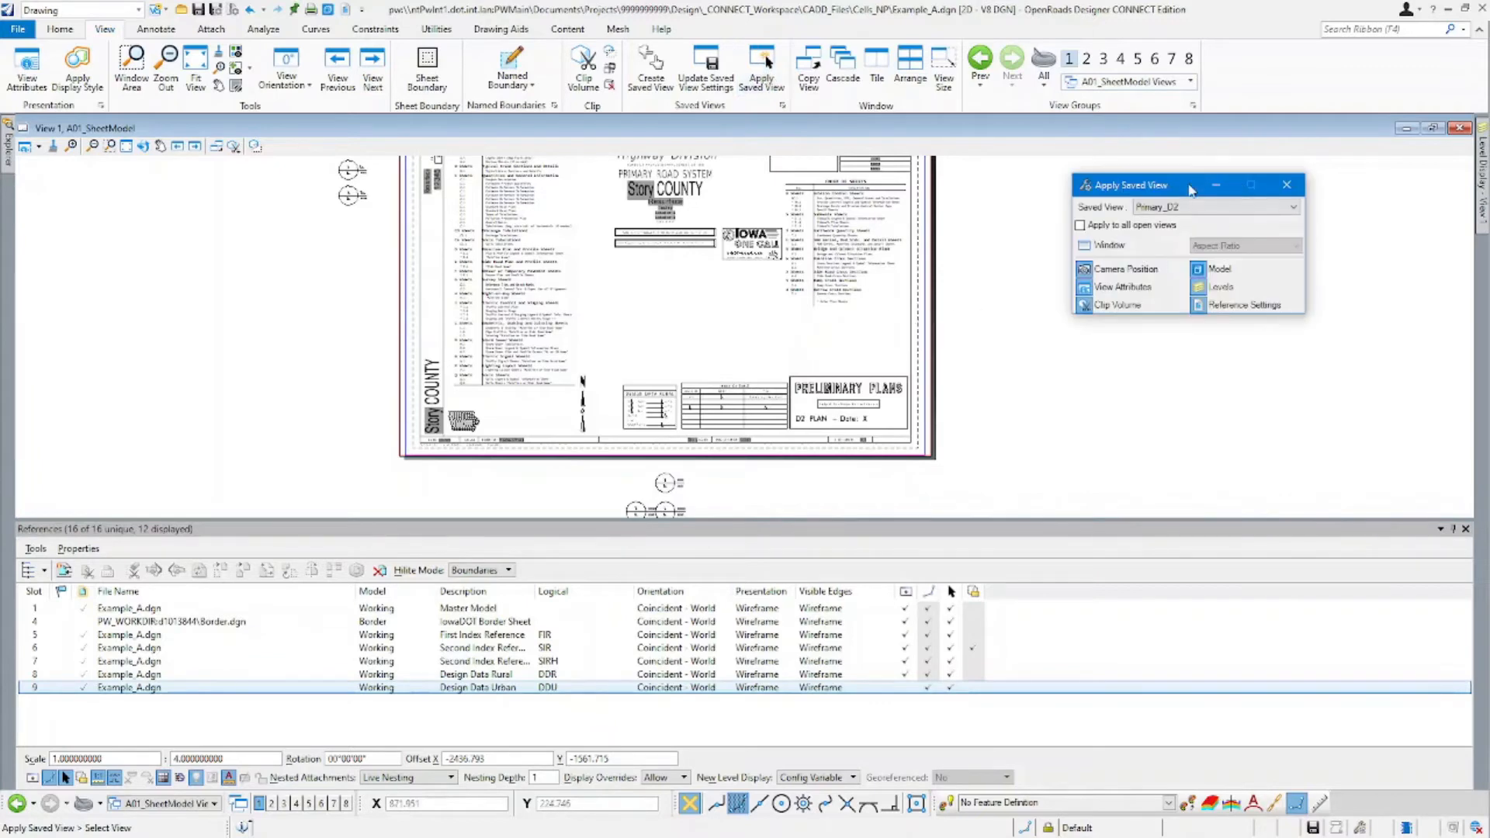
left_click(1199, 207)
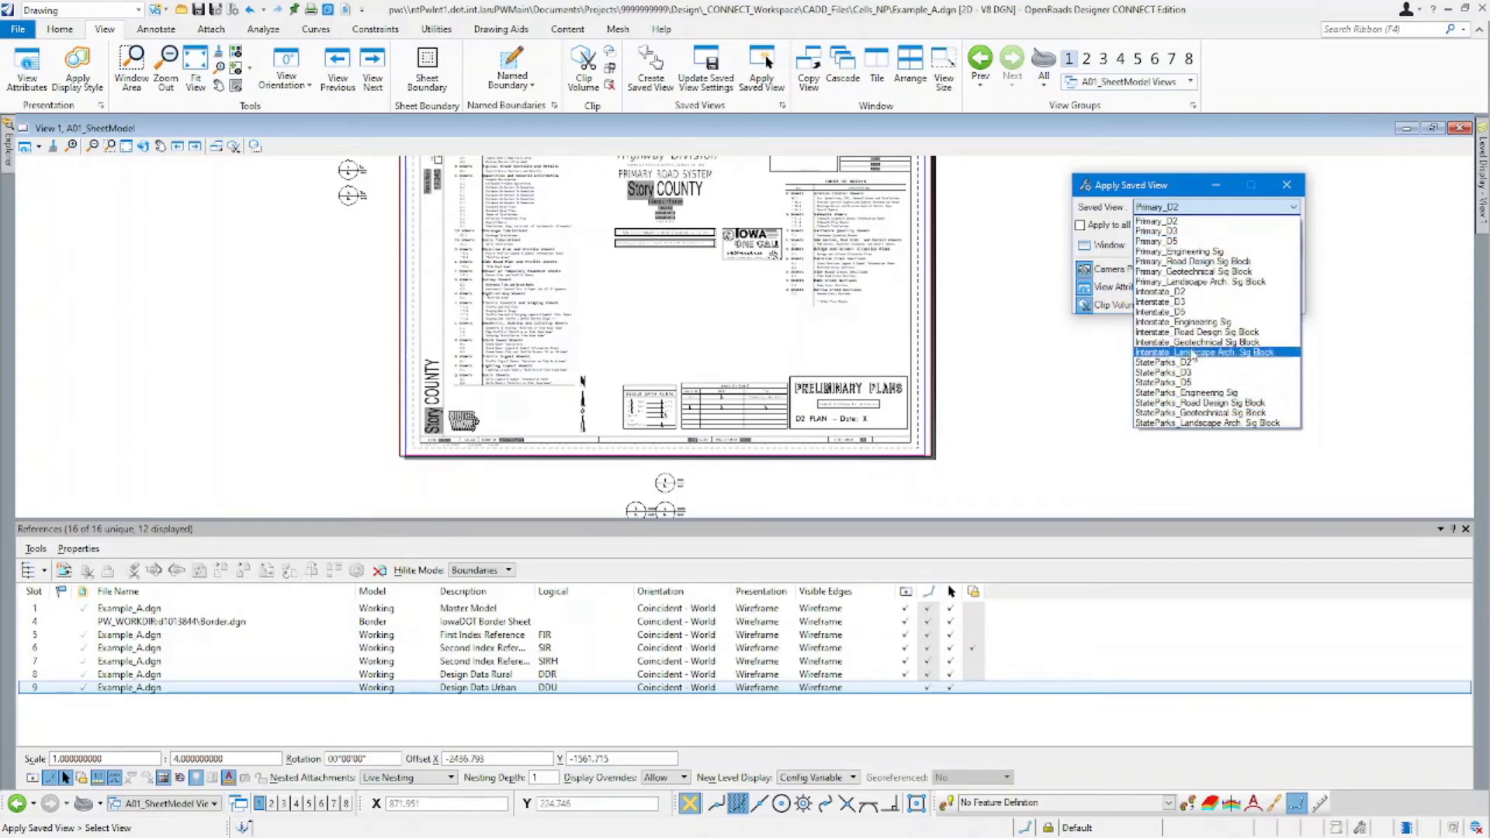
left_click(1158, 231)
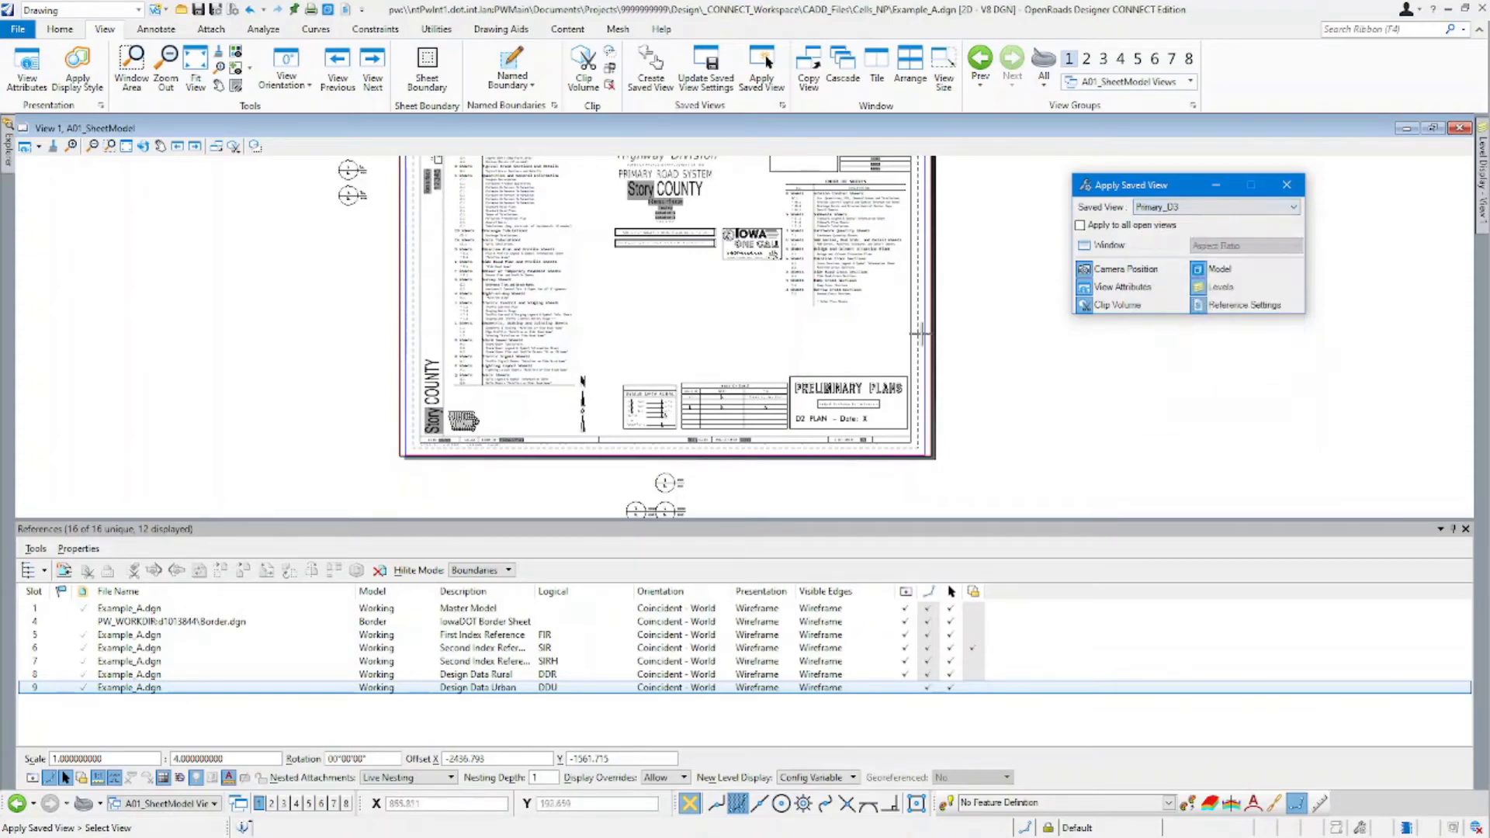
left_click(727, 329)
scroll(388, 450, "up", 5)
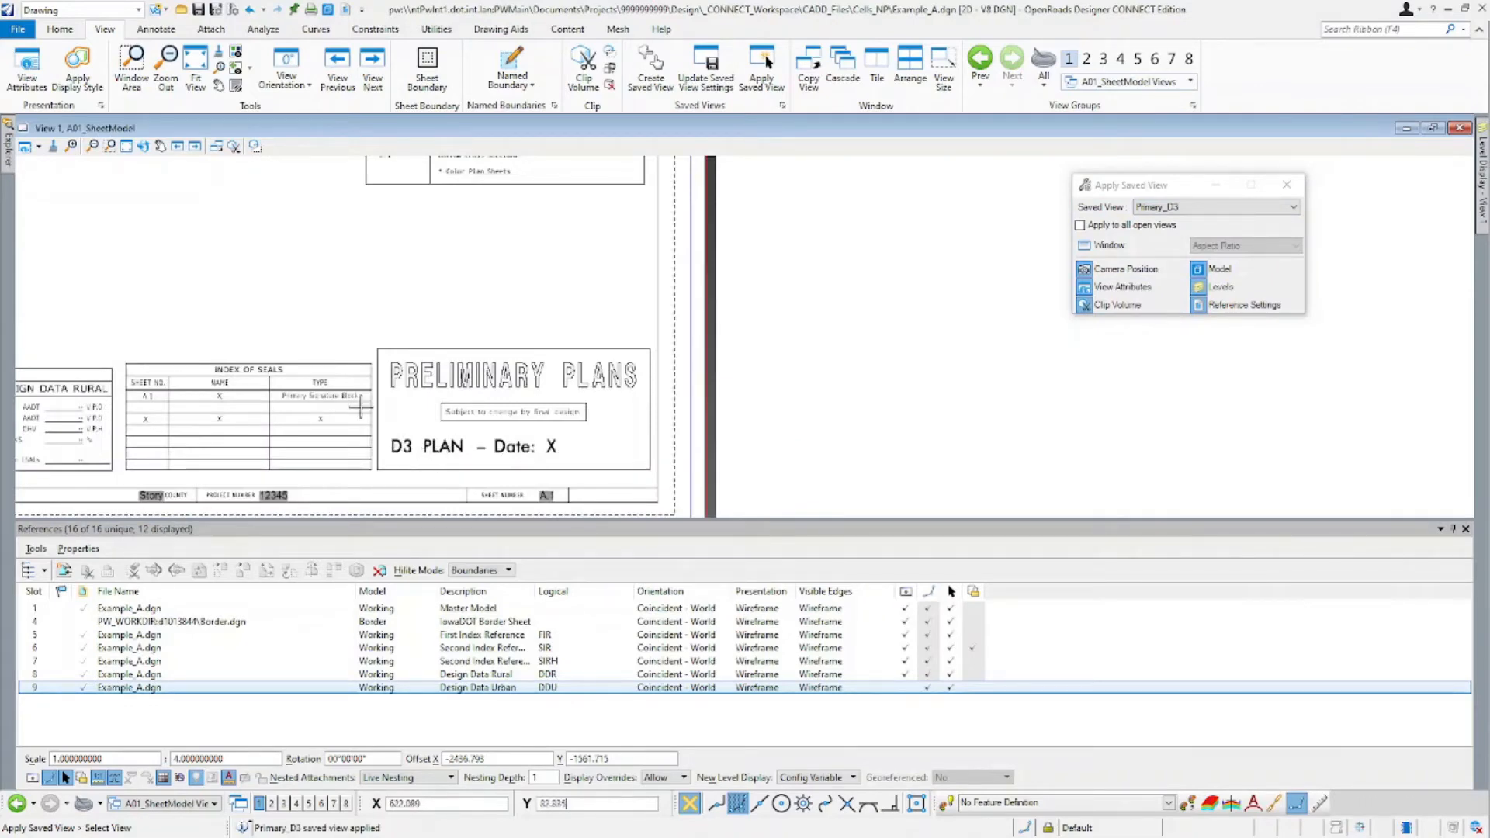
Apply the Primary_D5 saved view to the A01 sheet view and end the Apply Saved View command.
left_click(1197, 213)
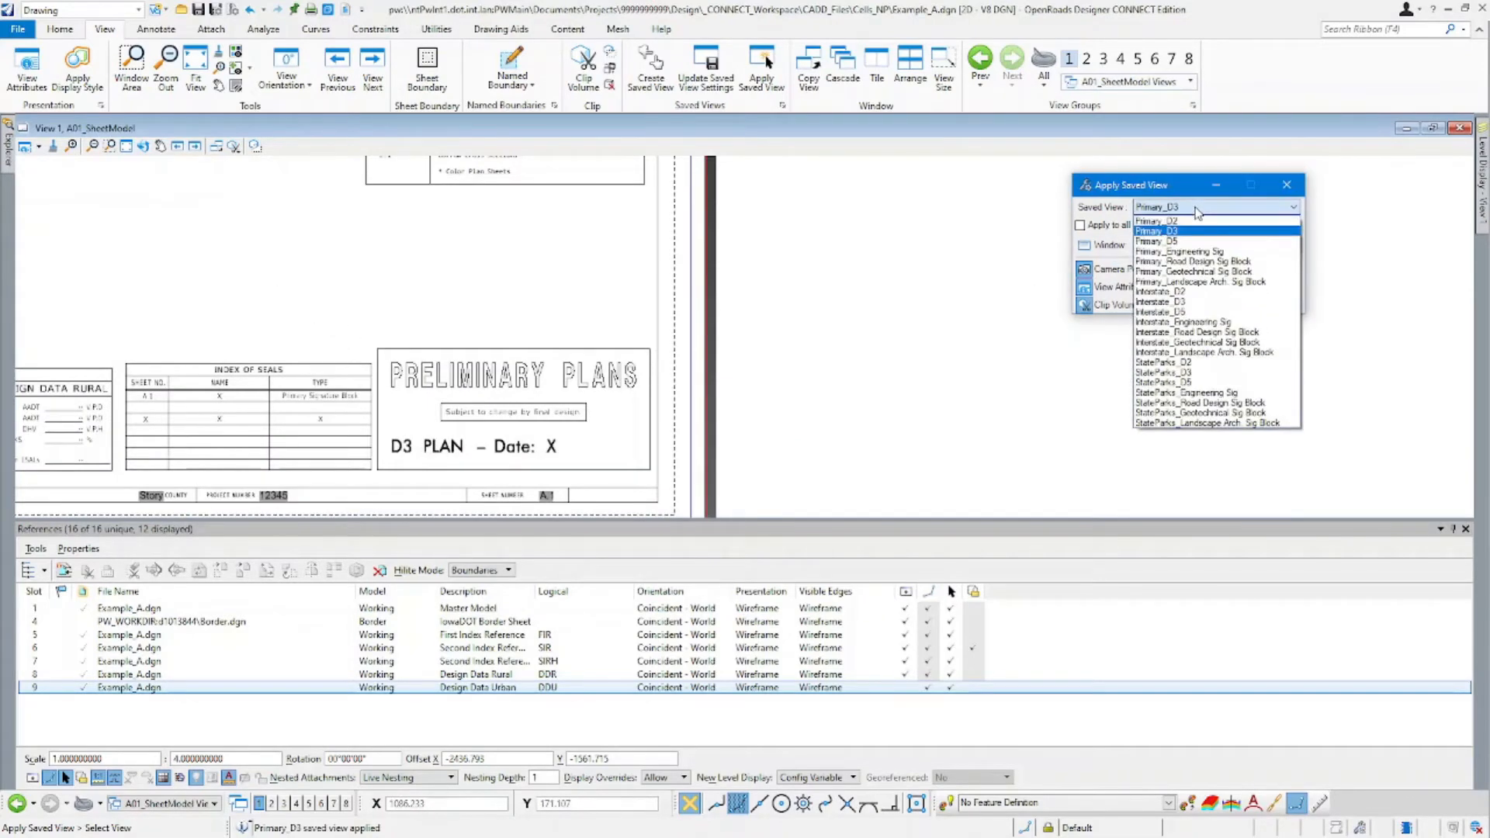
left_click(1185, 246)
left_click(525, 309)
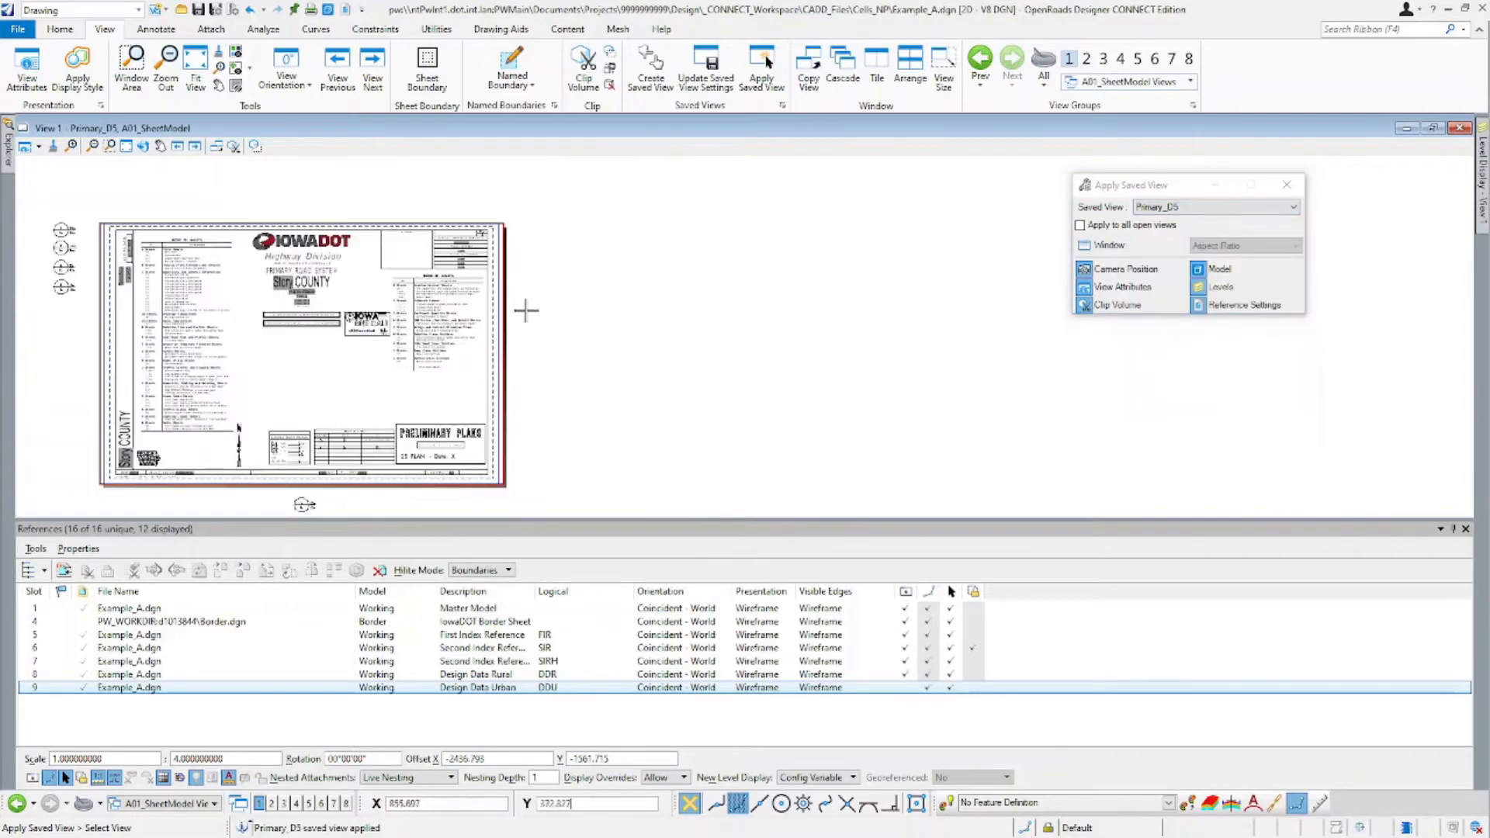
scroll(414, 476, "up", 5)
middle_click_drag(378, 332, 901, 495)
scroll(815, 376, "down", 3)
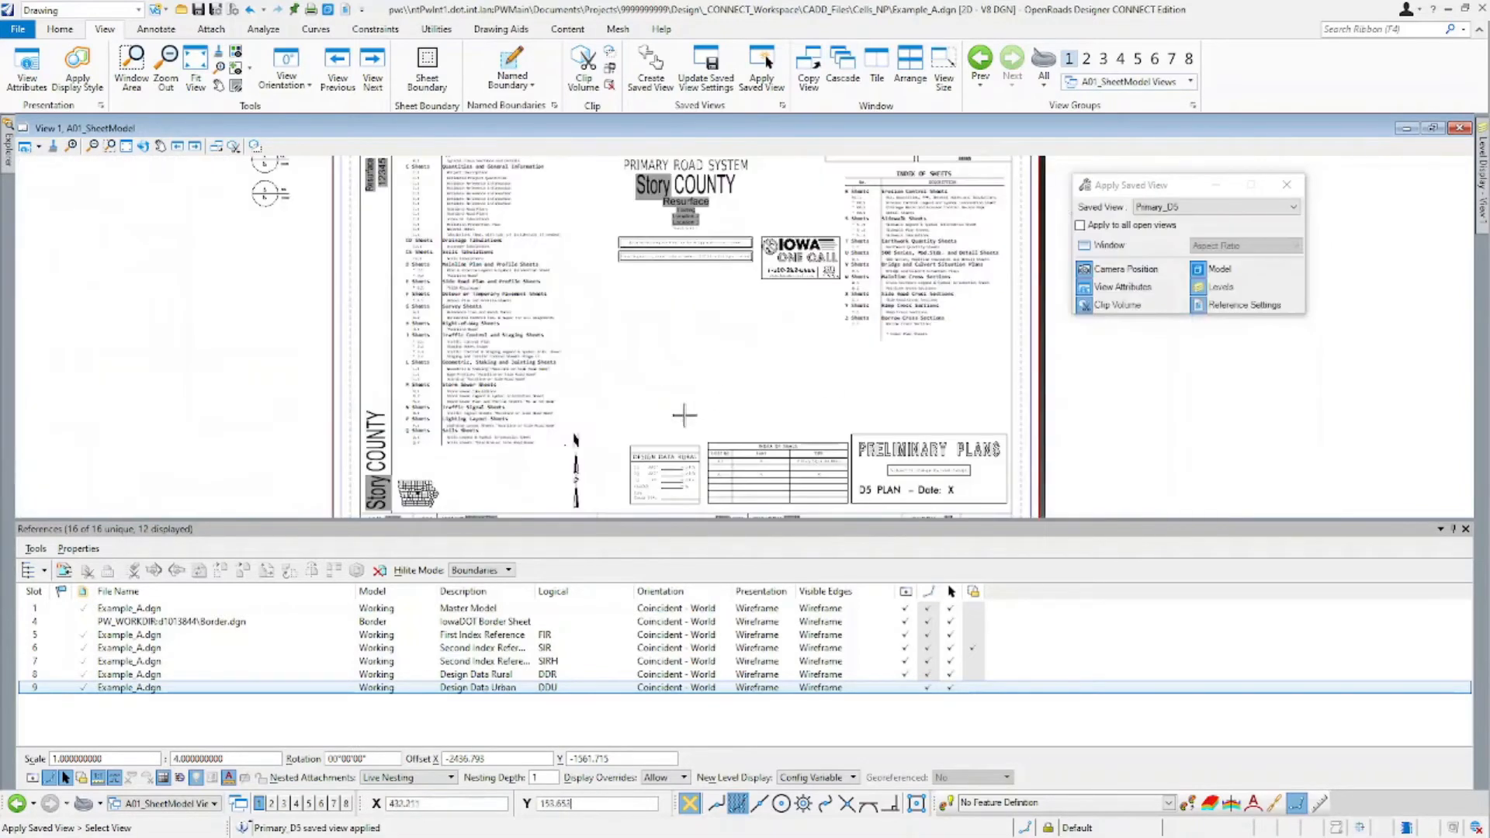
key("Escape")
Examine the Iowa county location map and check the boundaries of the IowaDOT Border Sheet and Master Model references.
scroll(458, 491, "up", 6)
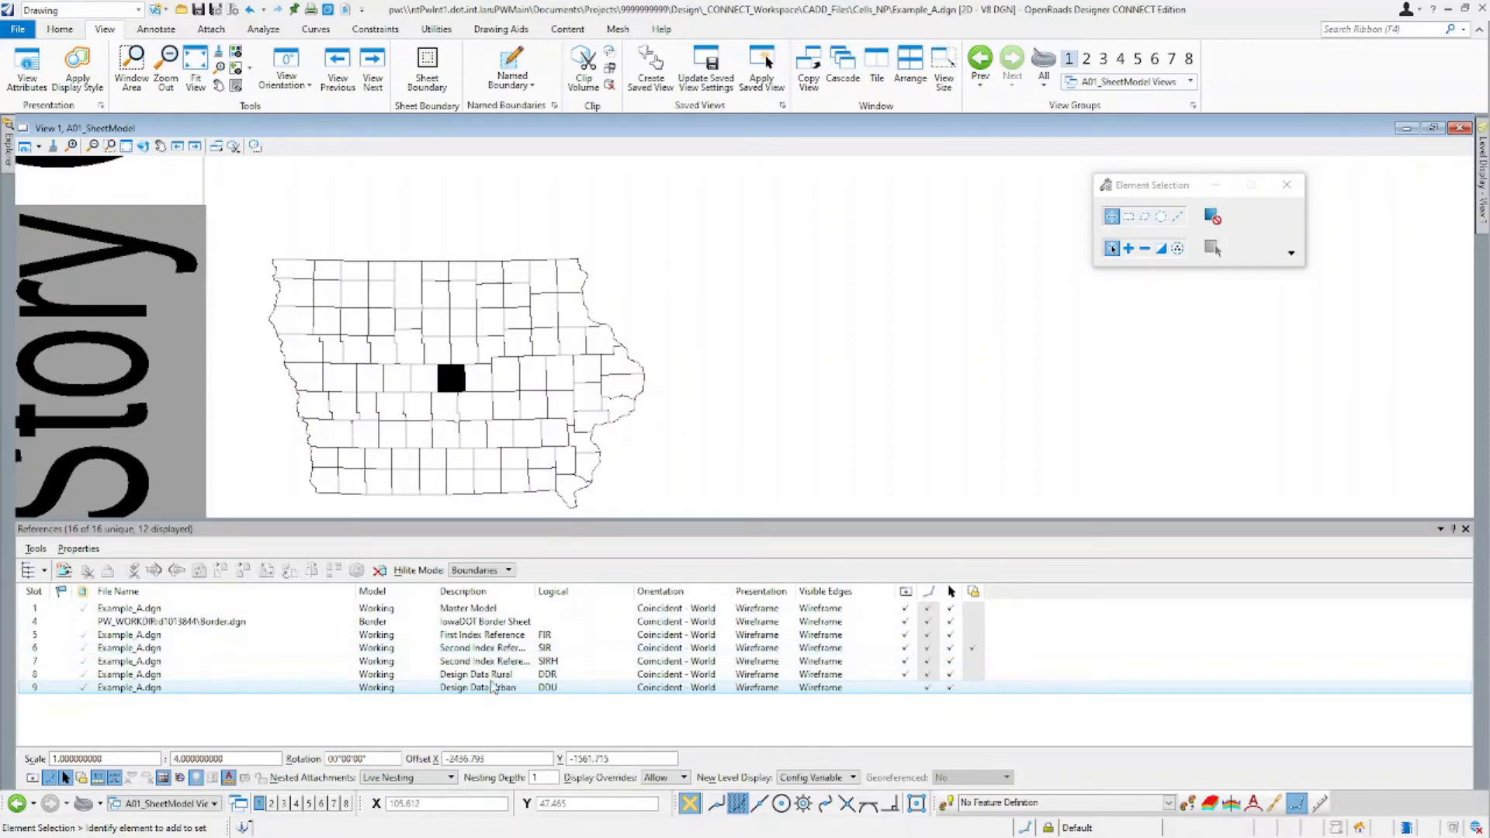
left_click(494, 623)
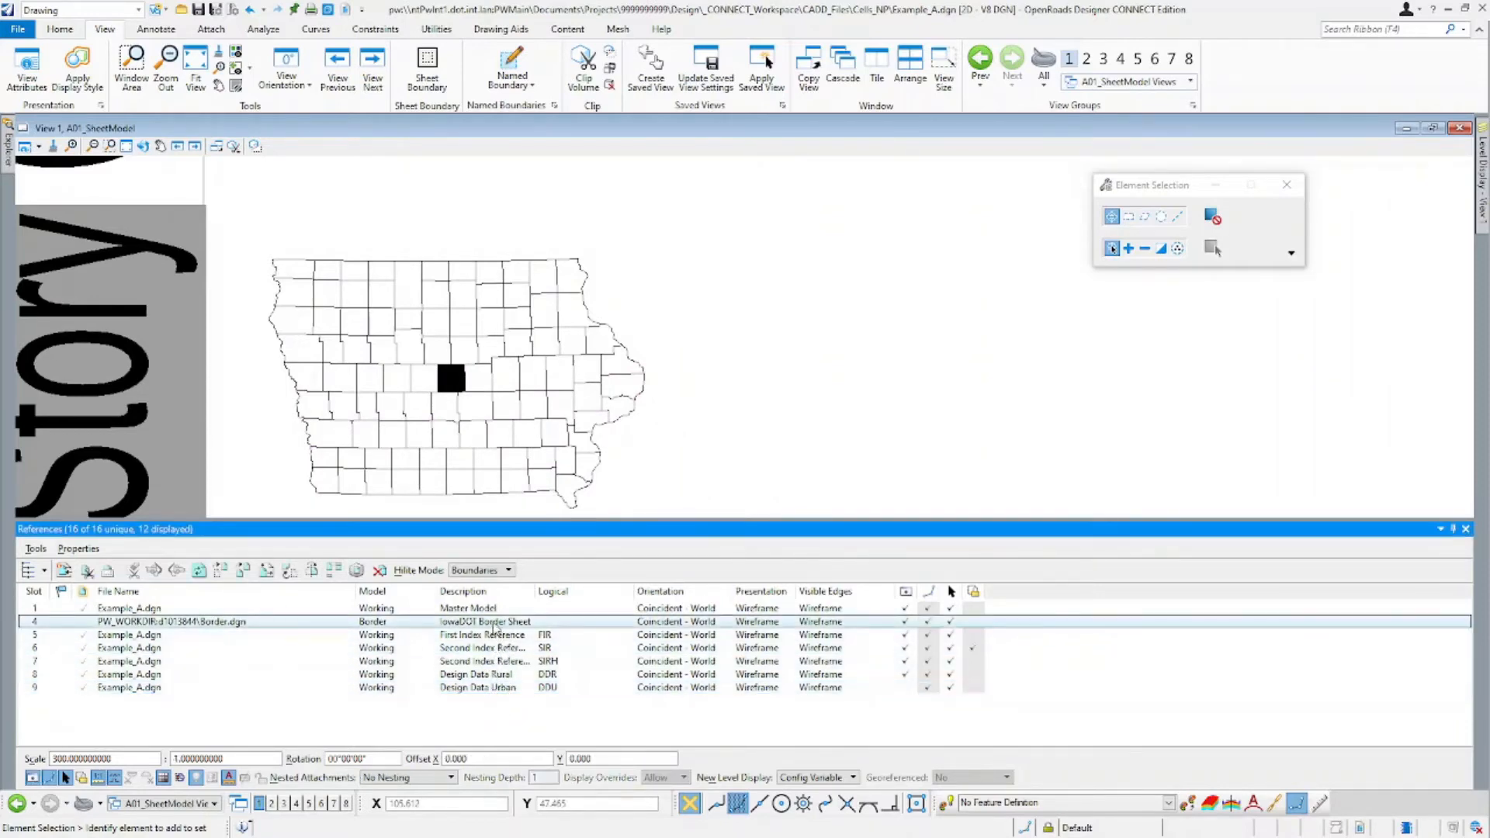
left_click(497, 608)
scroll(518, 464, "down", 6)
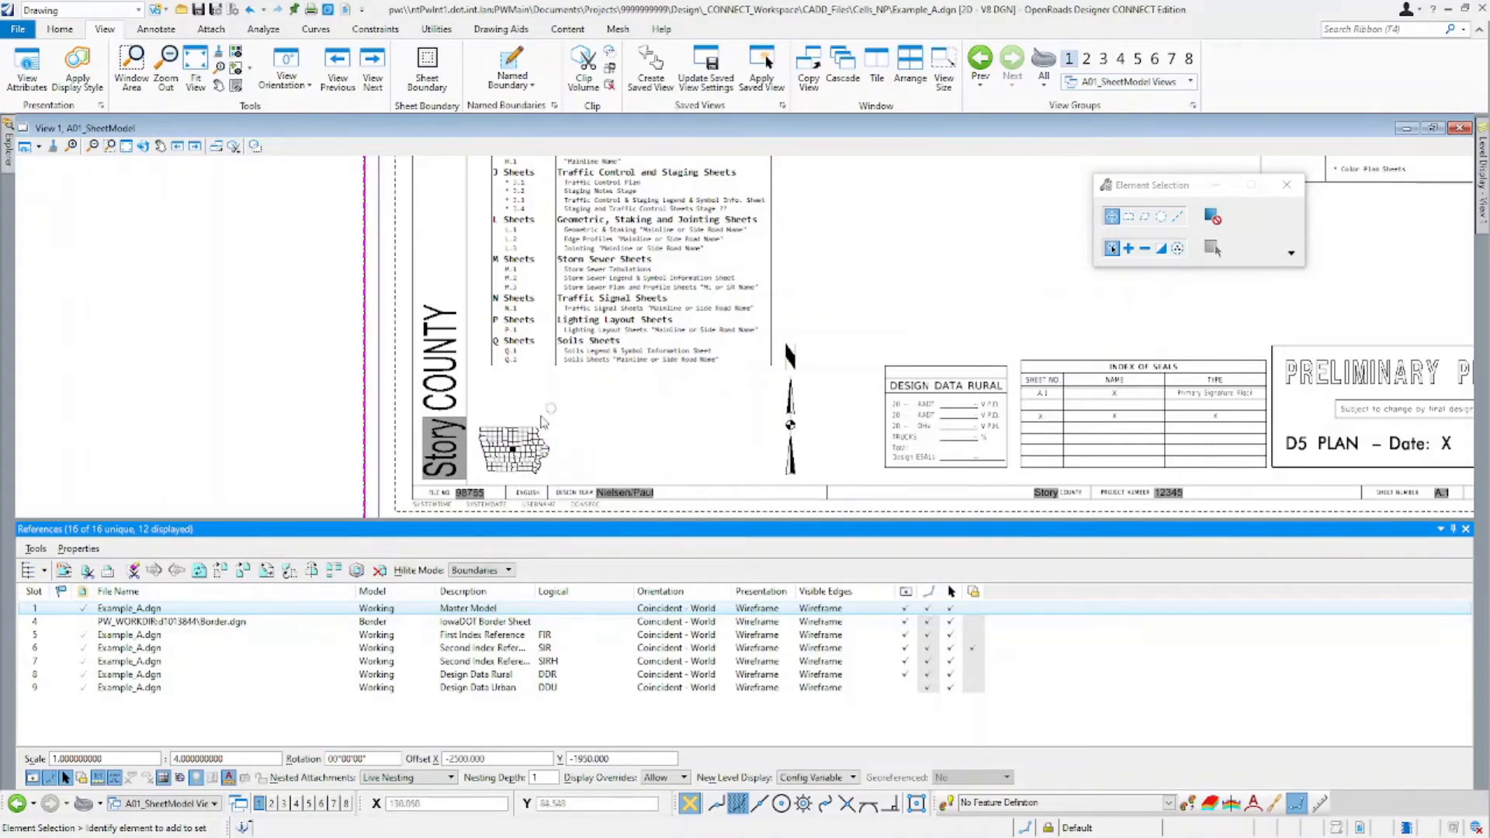
scroll(543, 421, "down", 3)
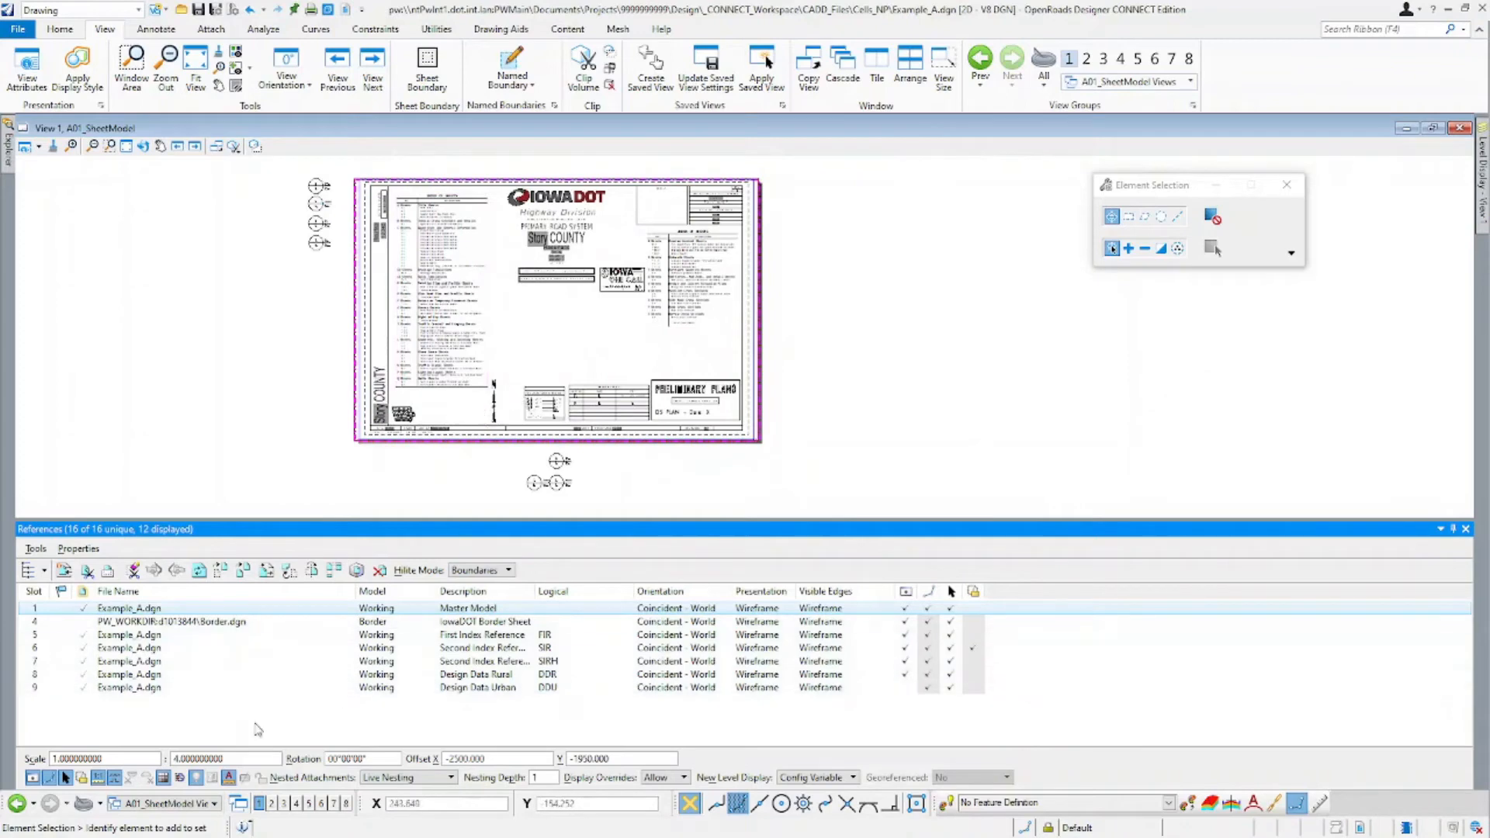
Open the Working model at the Map Sheet frame and switch to the Iowa DOT Apps workflow.
left_click(190, 807)
left_click(147, 637)
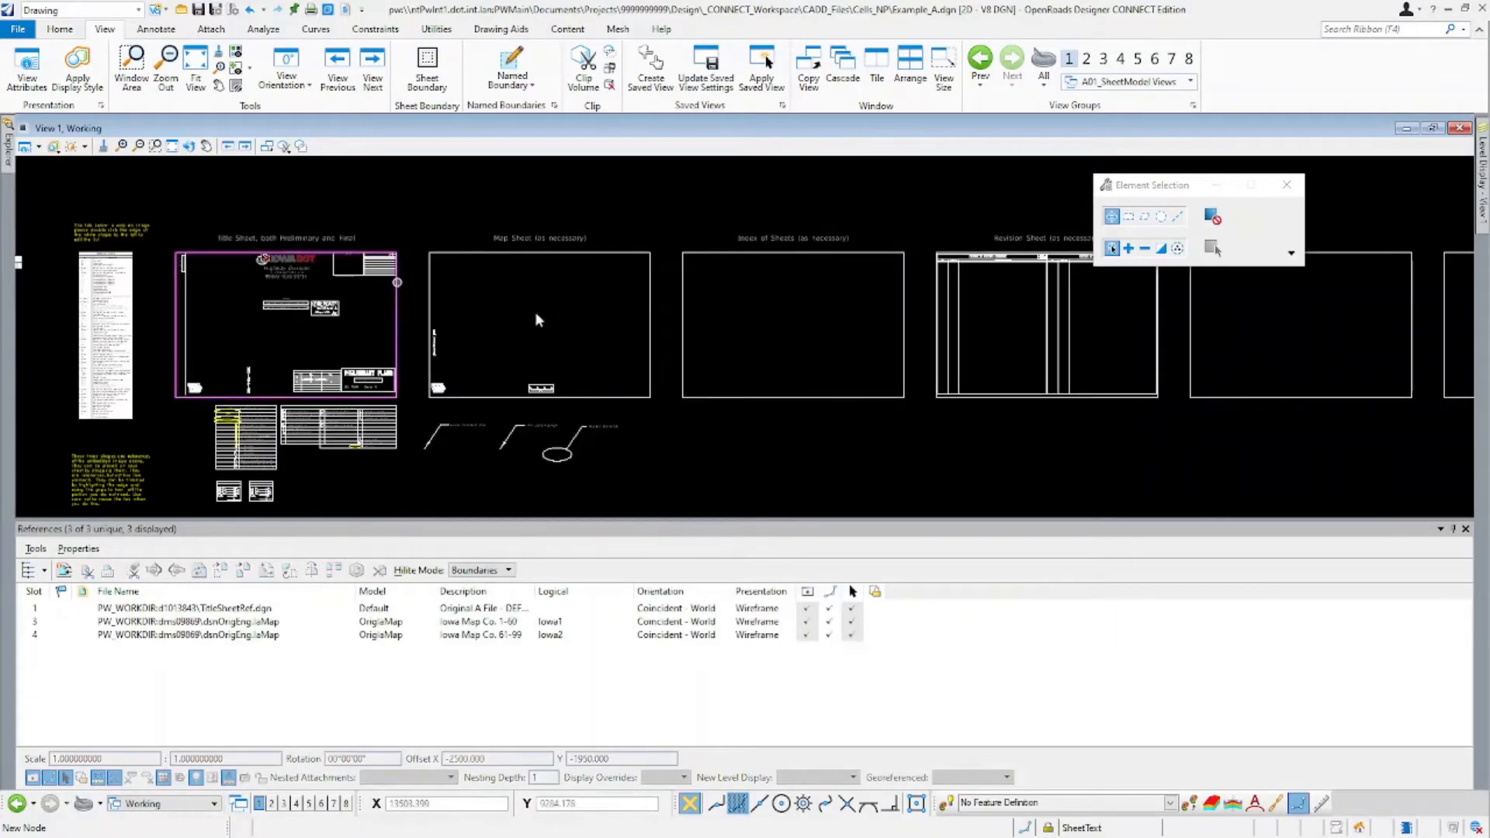
scroll(507, 385, "up", 2)
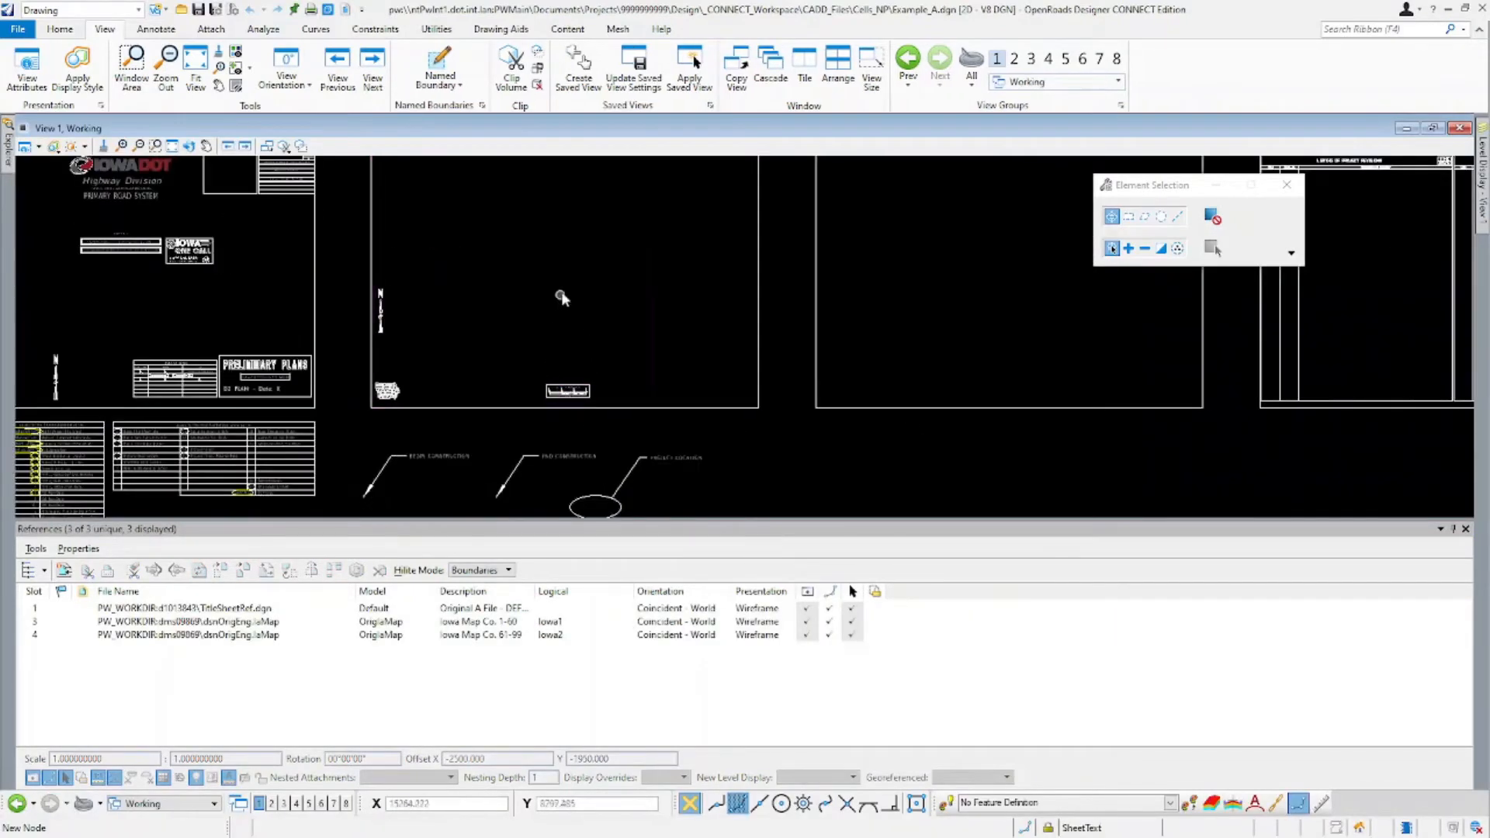
mouse_move(561, 294)
middle_mouse_down()
mouse_move(579, 440)
mouse_move(609, 305)
middle_mouse_up()
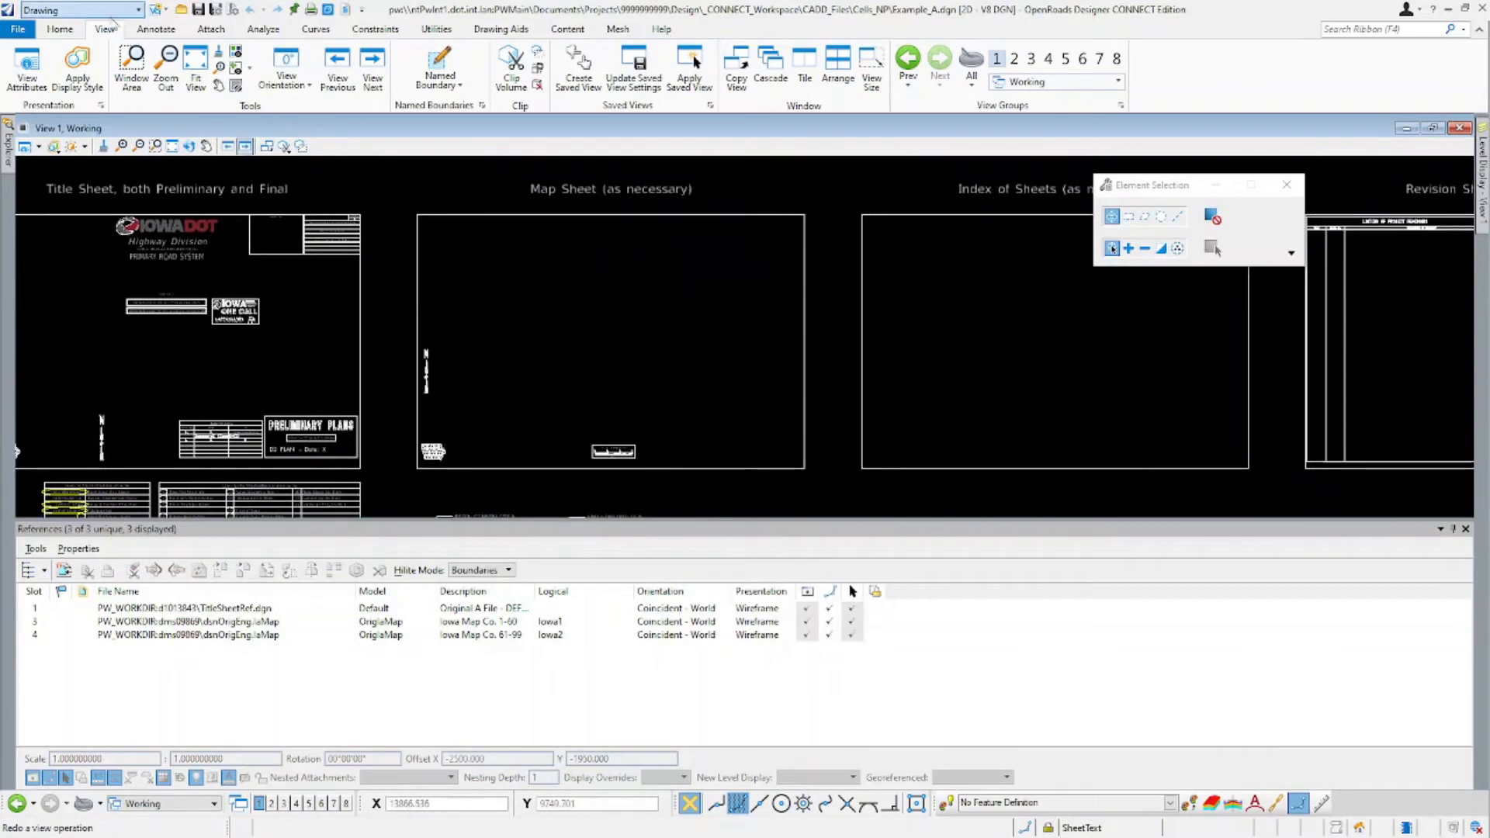
left_click(113, 11)
scroll(110, 124, "down", 3)
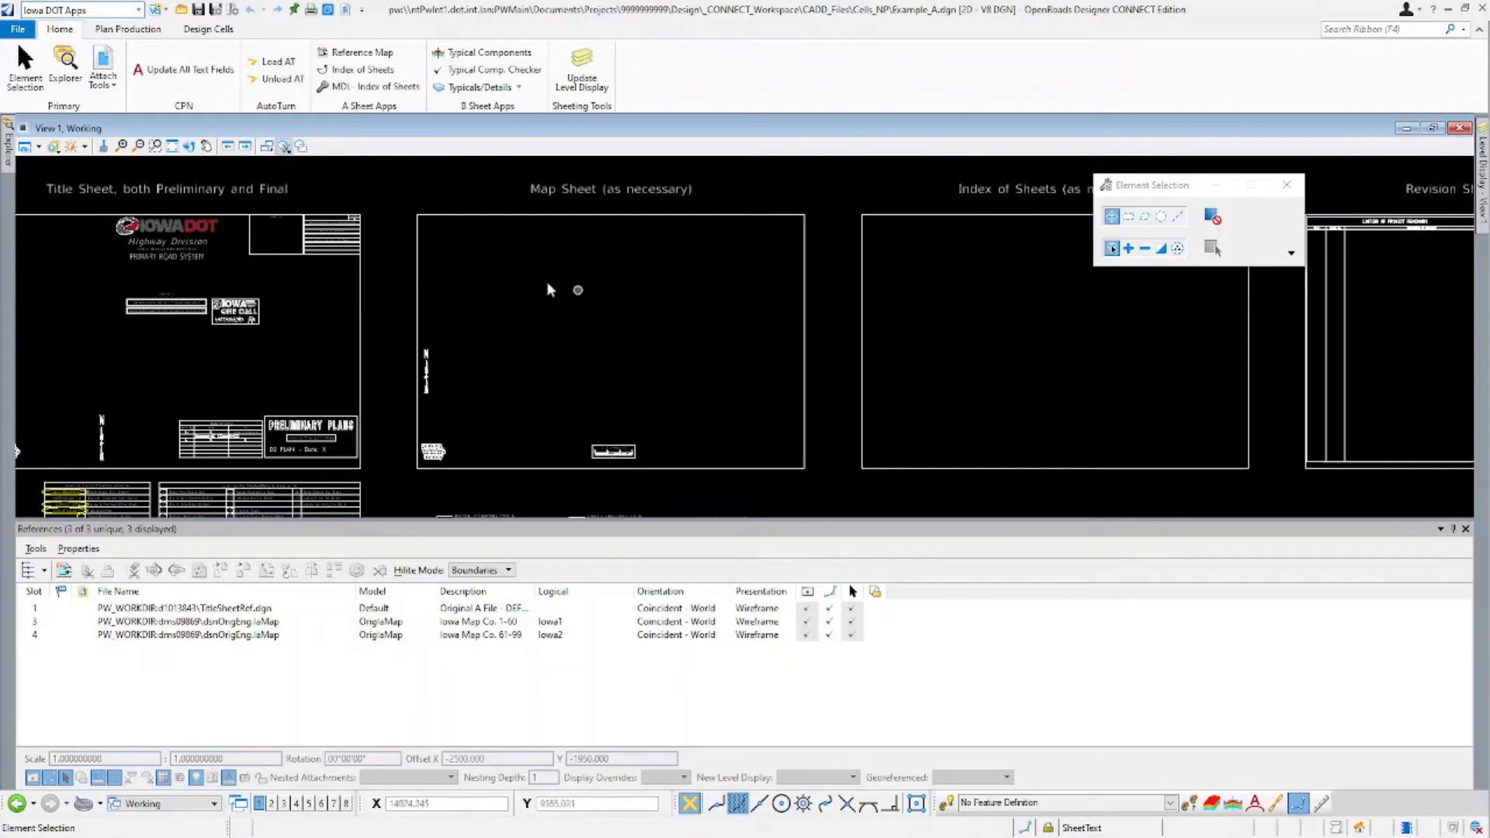
Start the Reference Map app and choose STORY as the county, leaving the city blank.
left_click(362, 52)
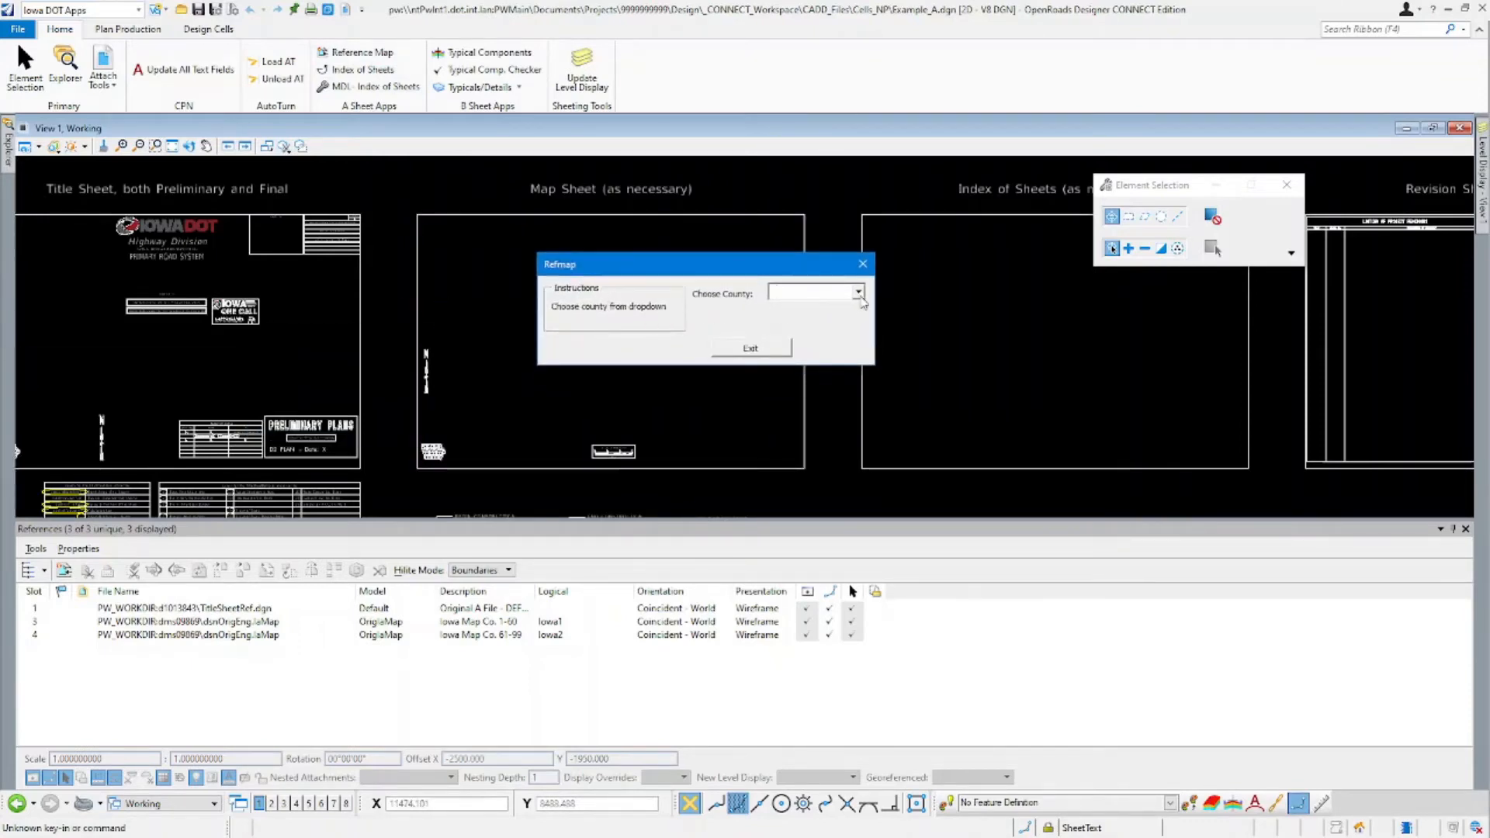
left_click(858, 295)
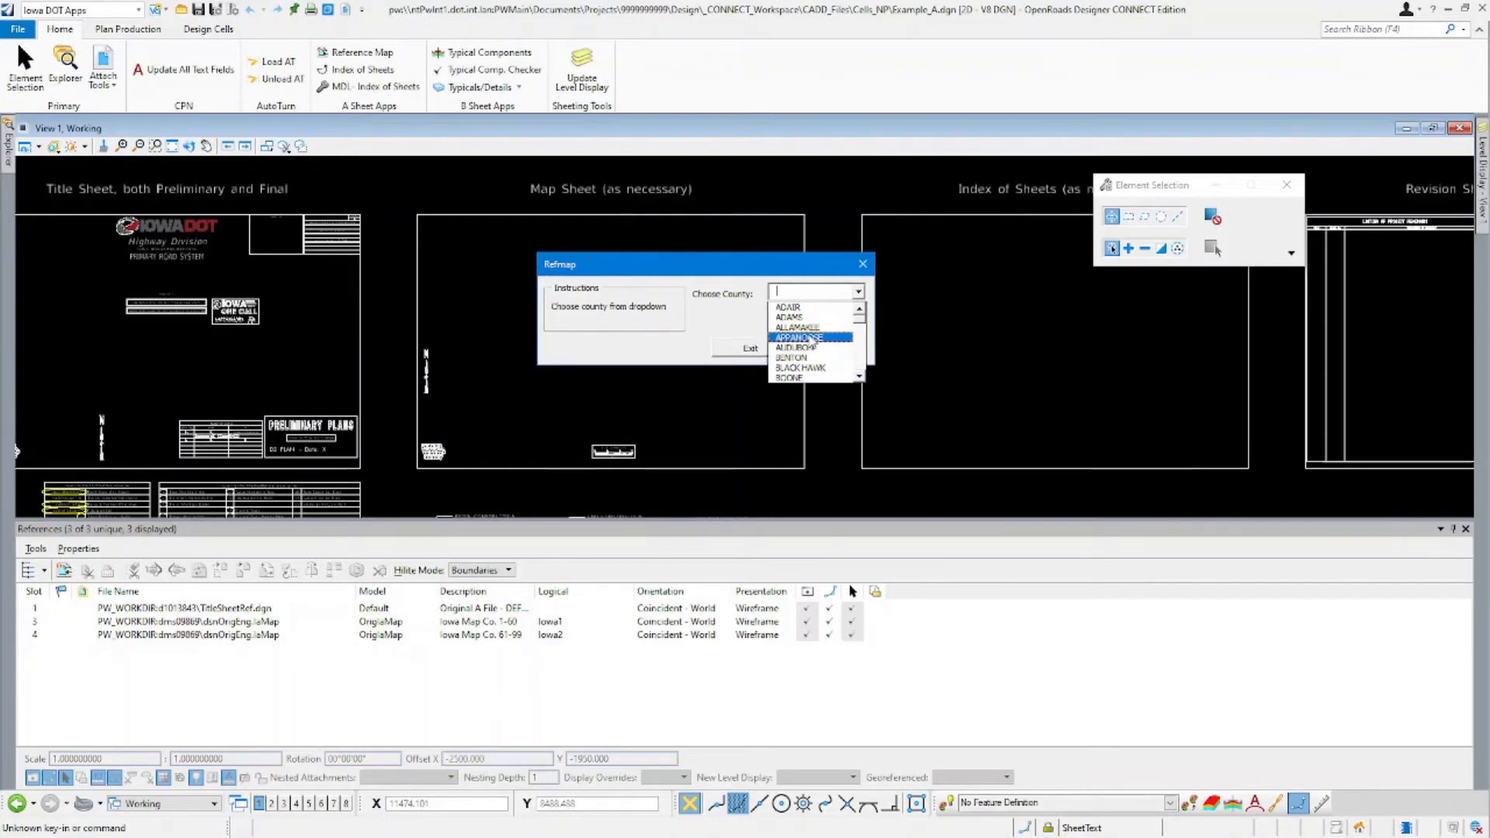
key("s")
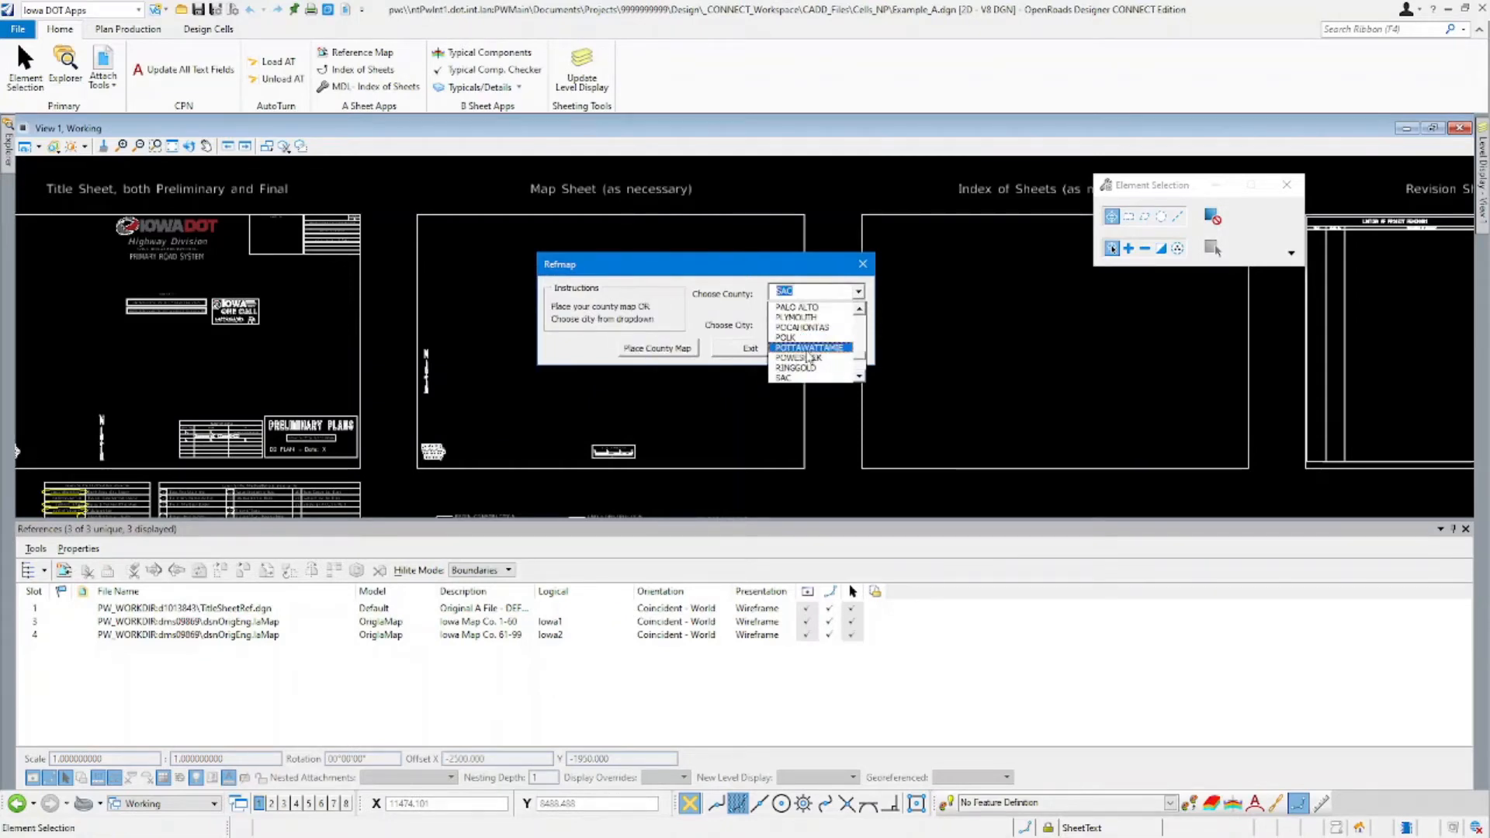
key("t")
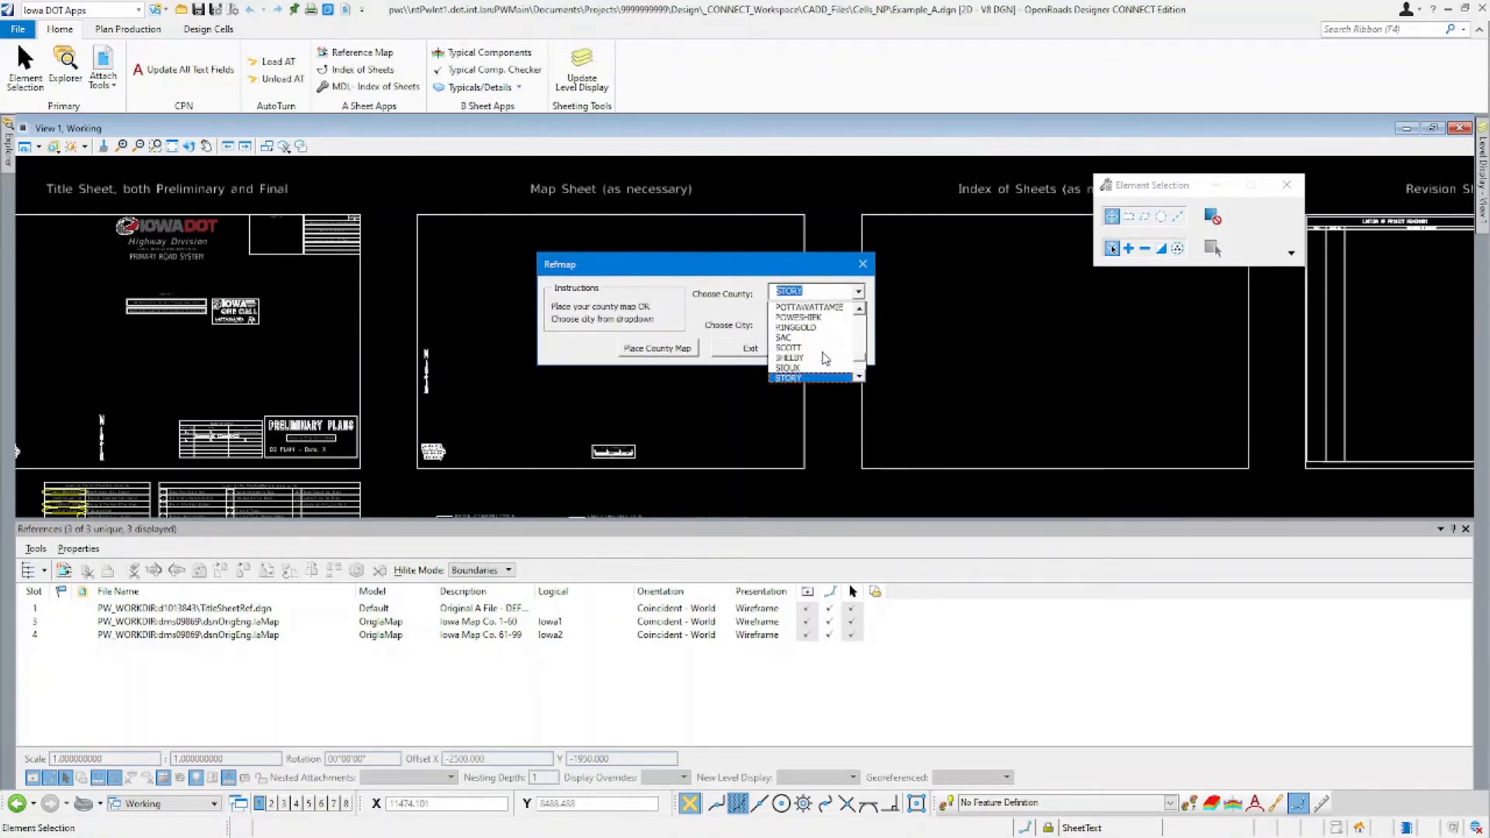
left_click(819, 298)
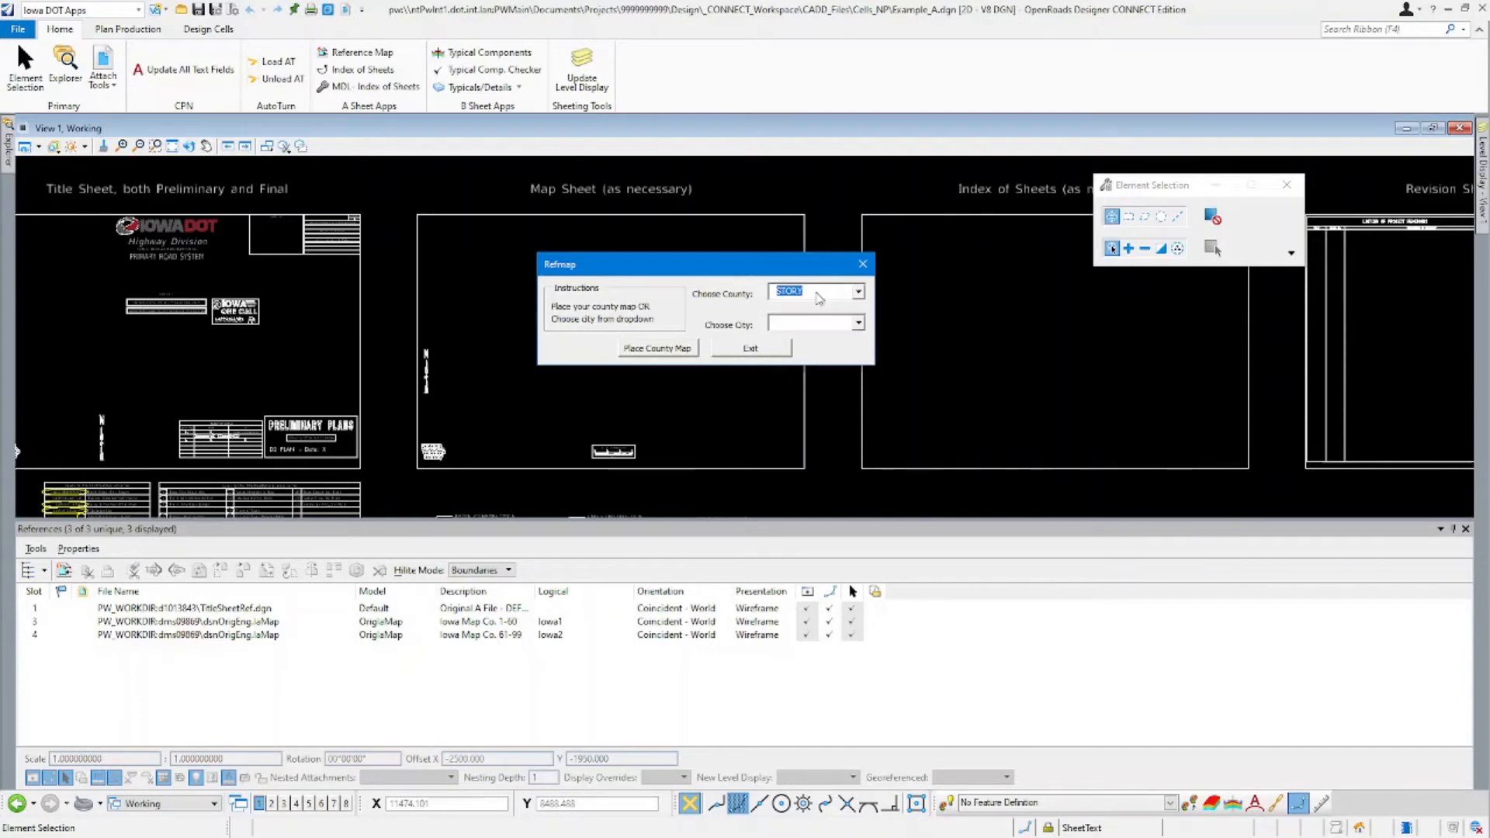
left_click(859, 325)
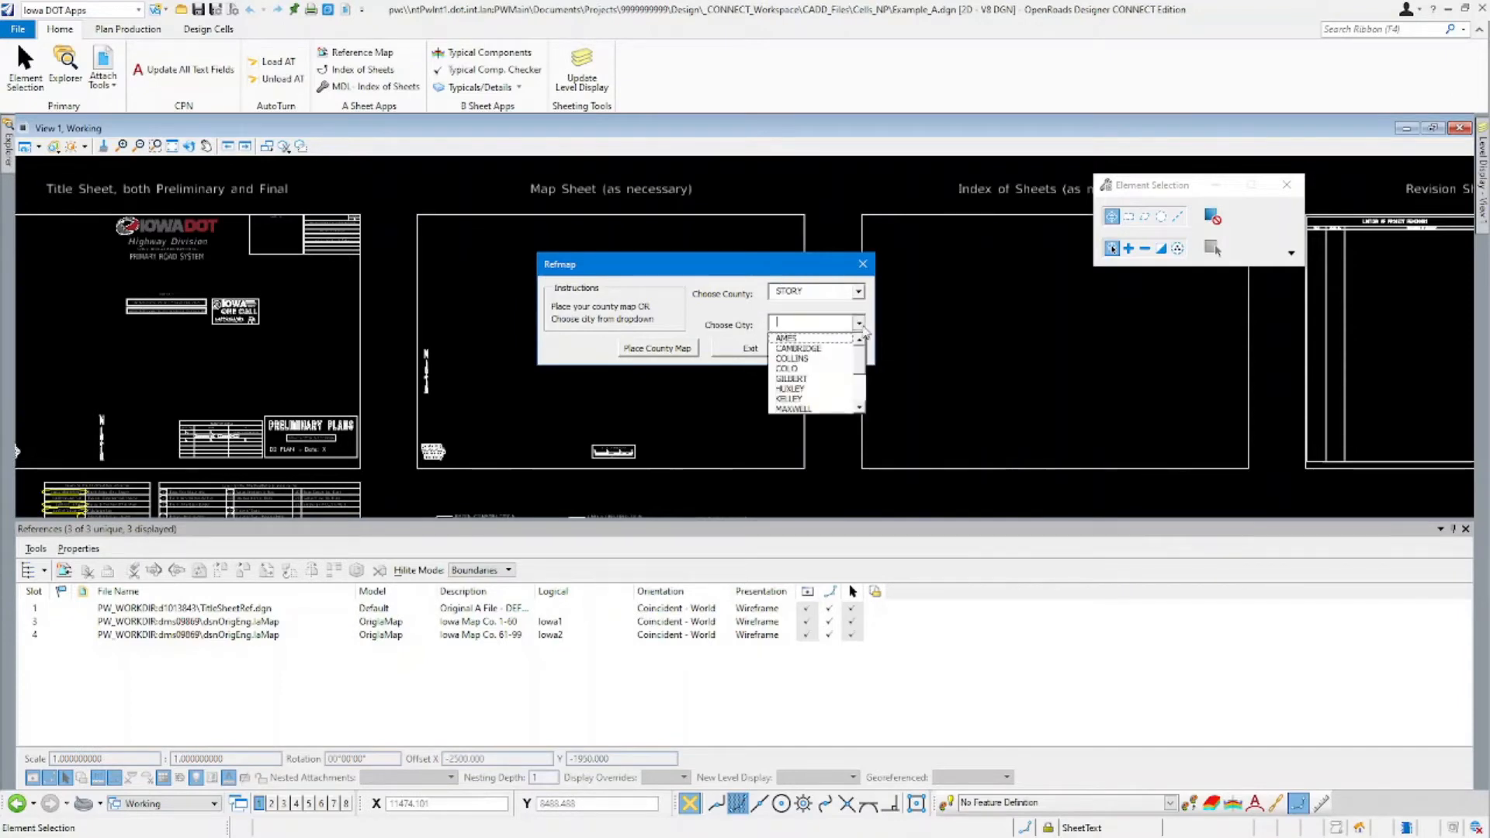
left_click(740, 331)
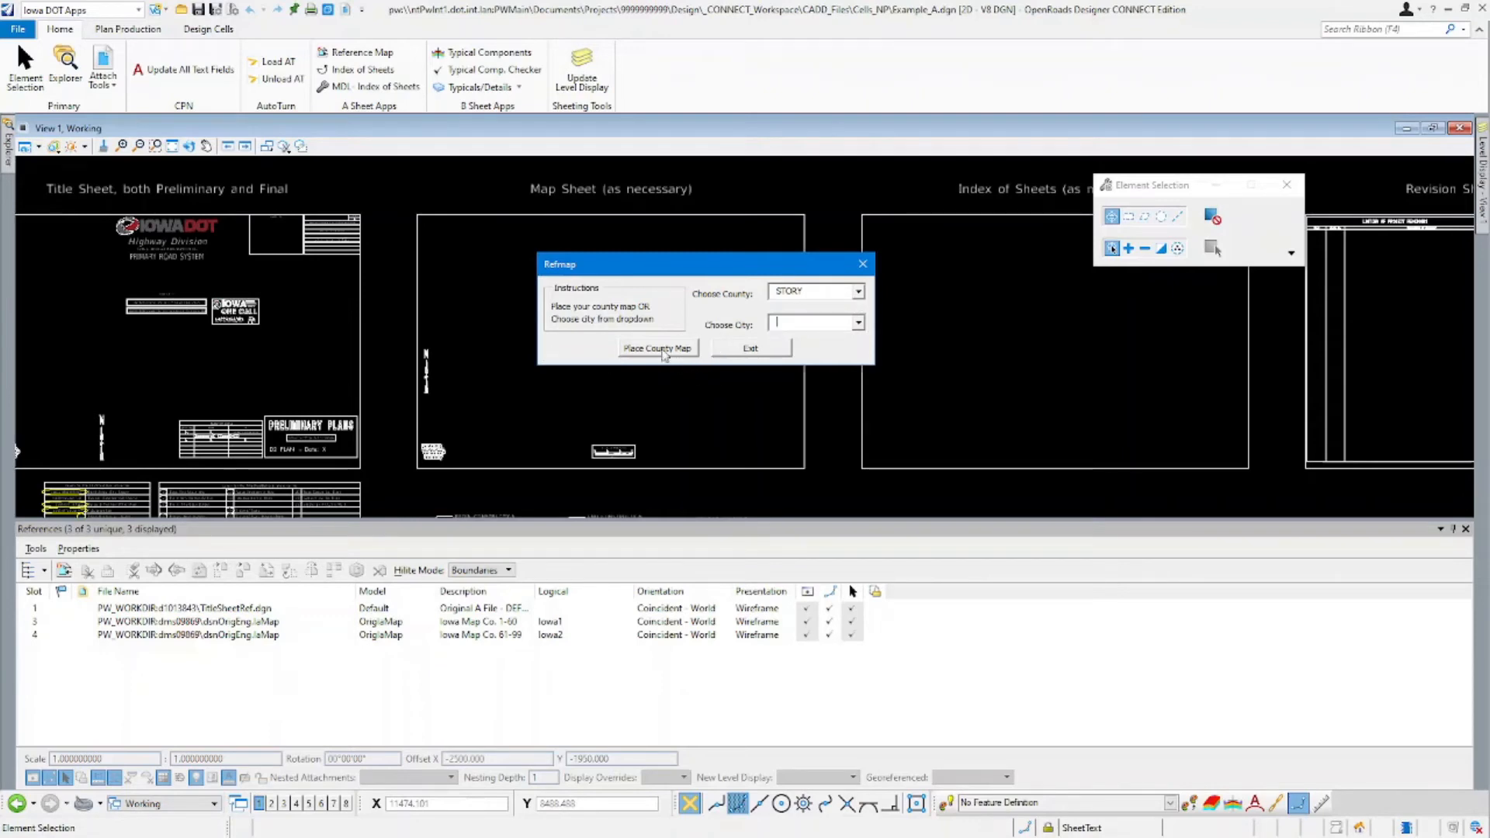
Place the Story County map as a reference in the Working model and exit the Refmap dialog.
left_click(649, 351)
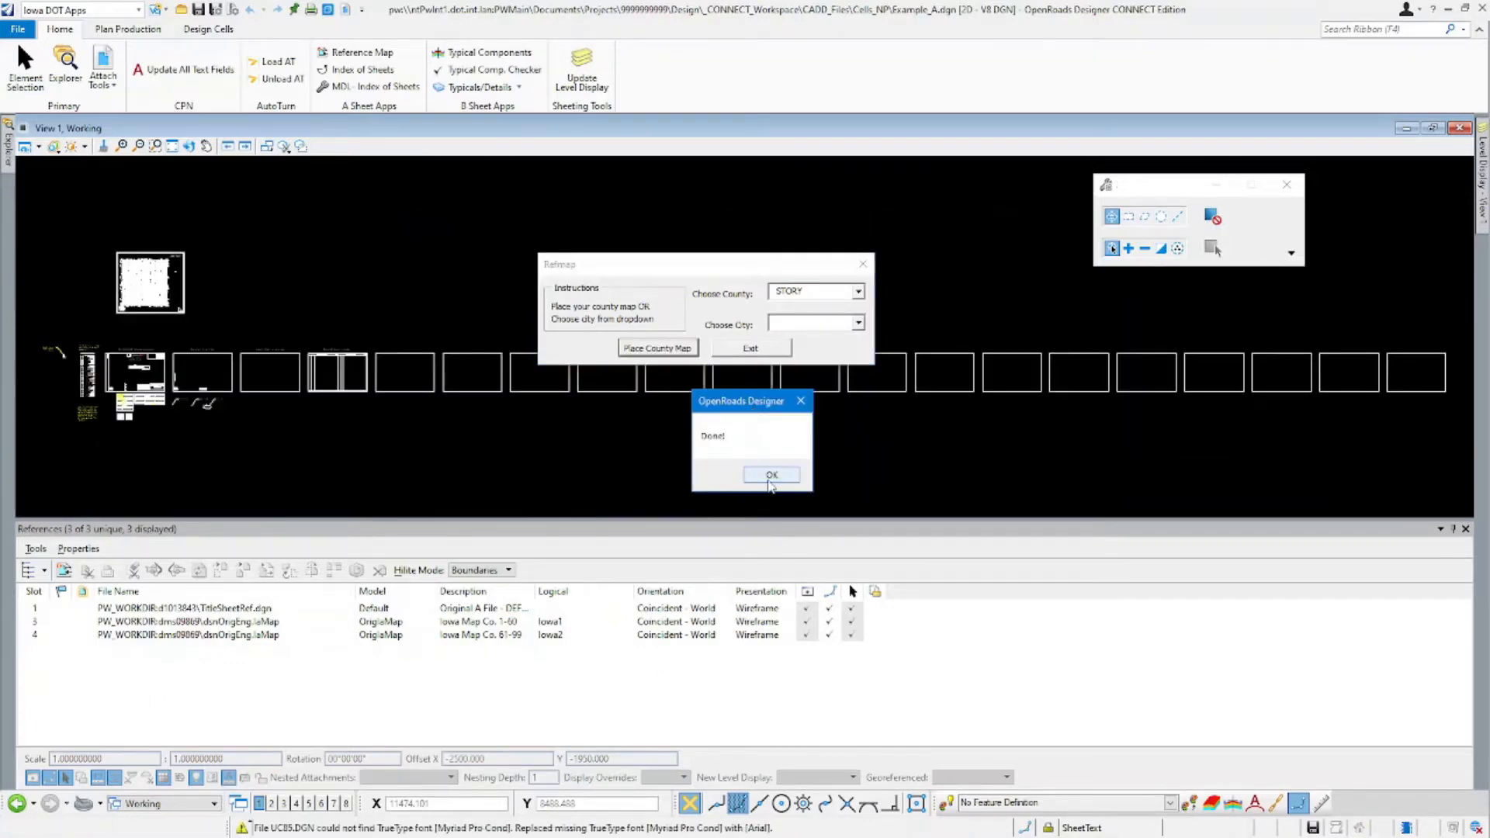
left_click(771, 475)
left_click(751, 351)
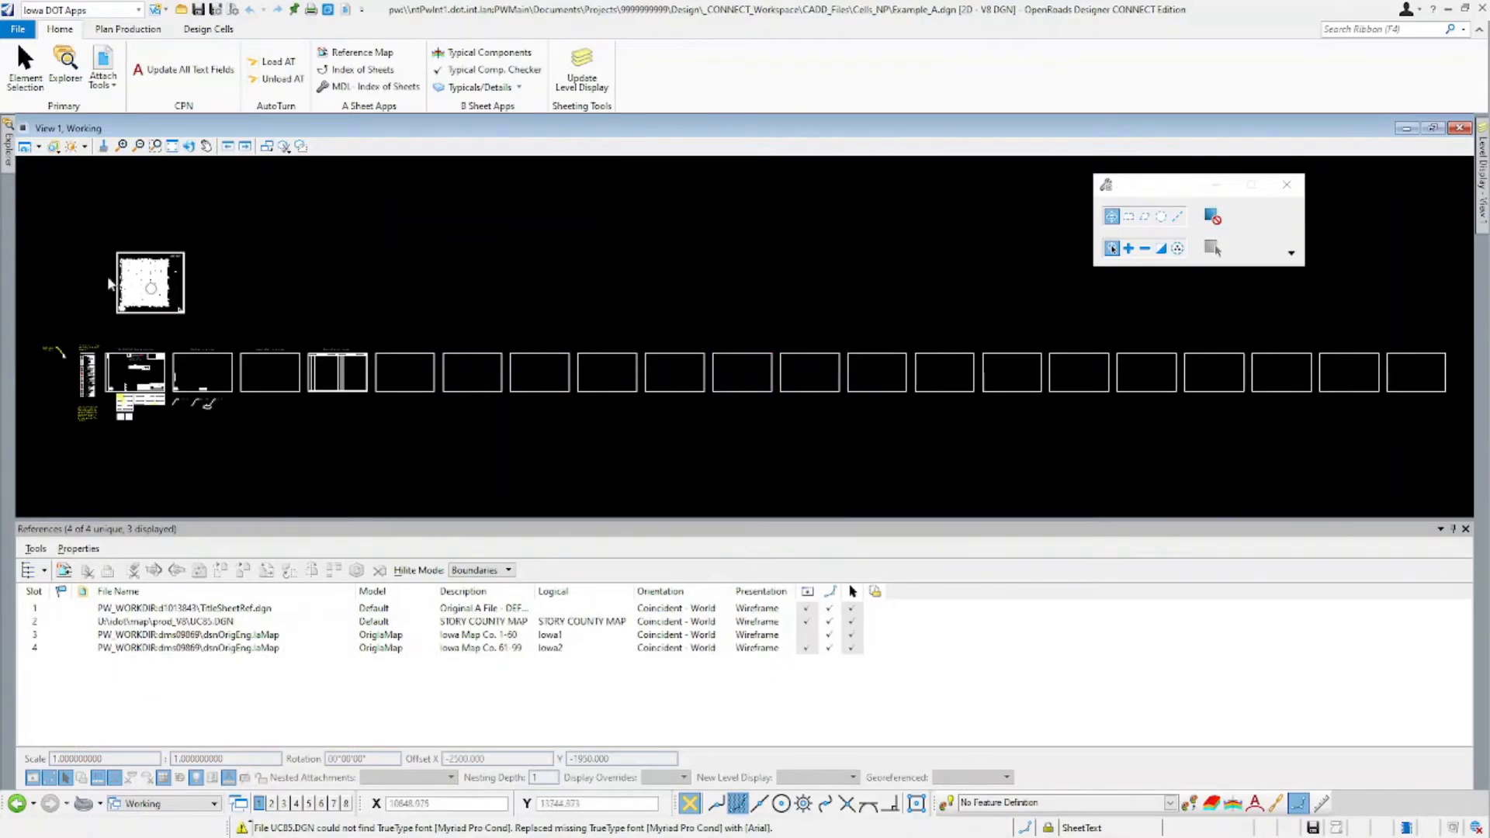
middle_click_drag(109, 278, 256, 296)
scroll(254, 295, "up", 5)
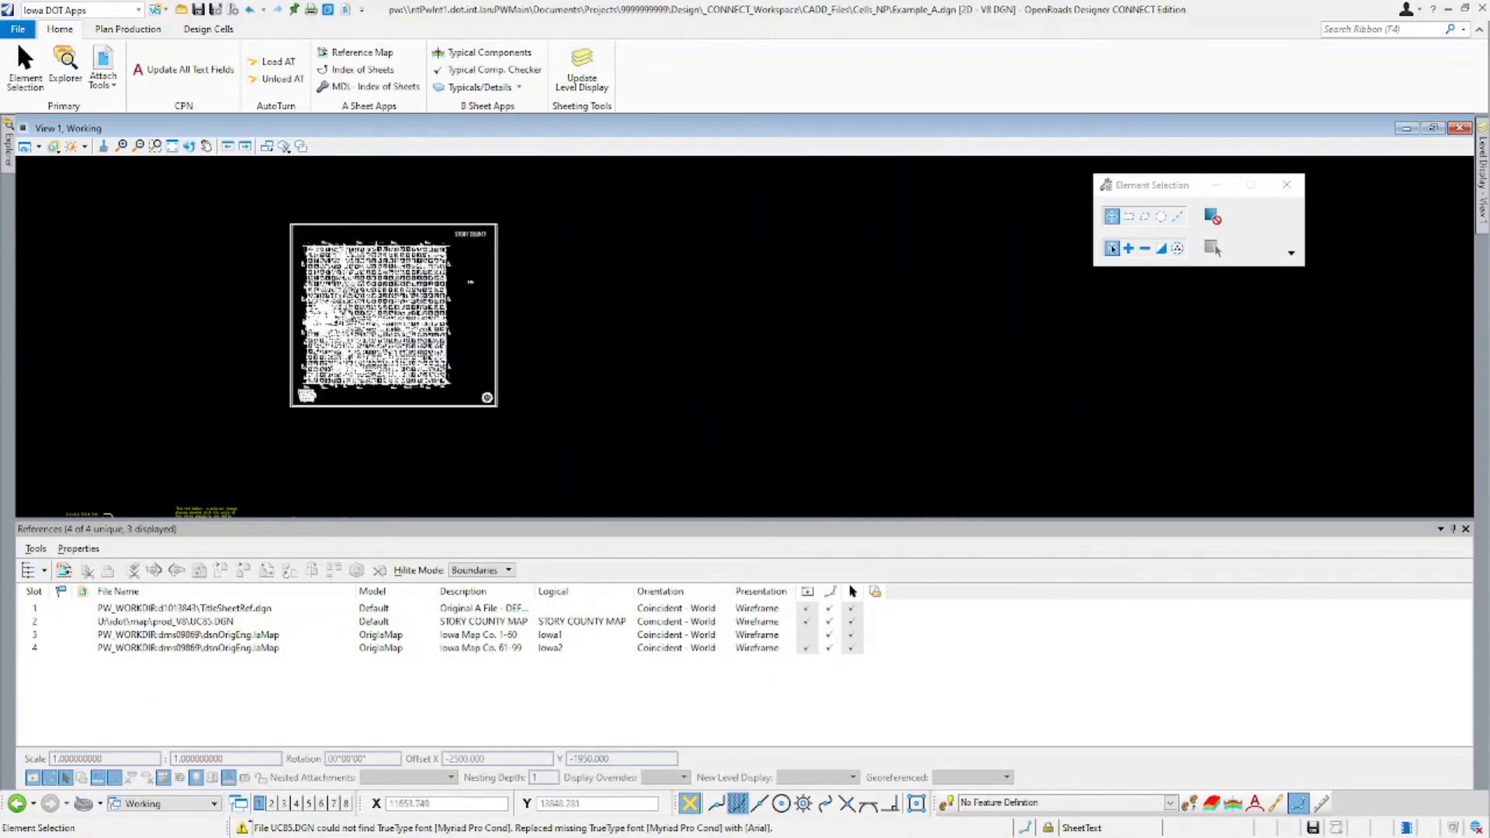
scroll(332, 296, "up", 5)
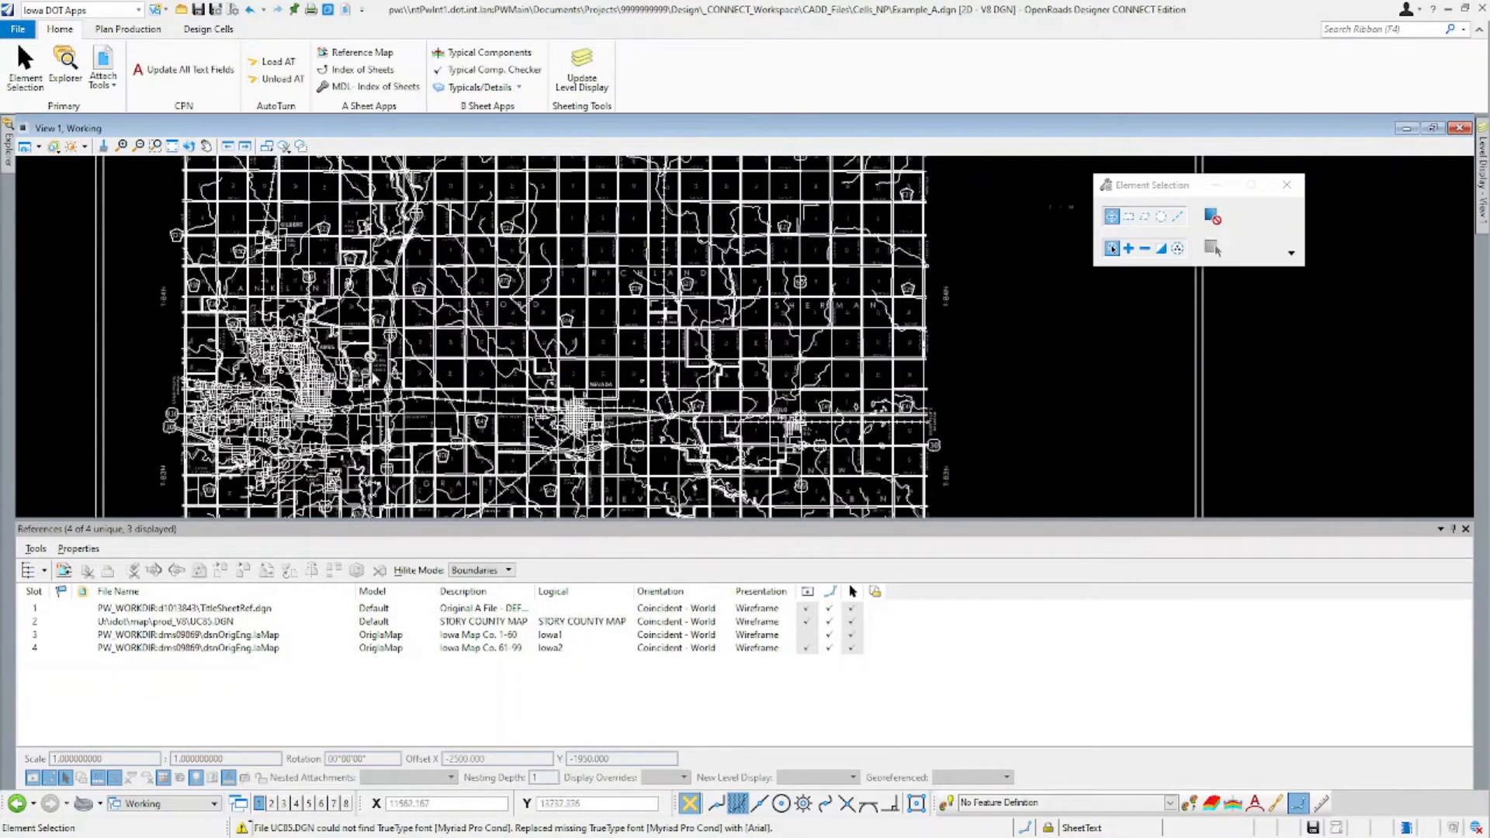
Switch to the OpenRoads Drawing Production workflow.
scroll(374, 378, "down", 6)
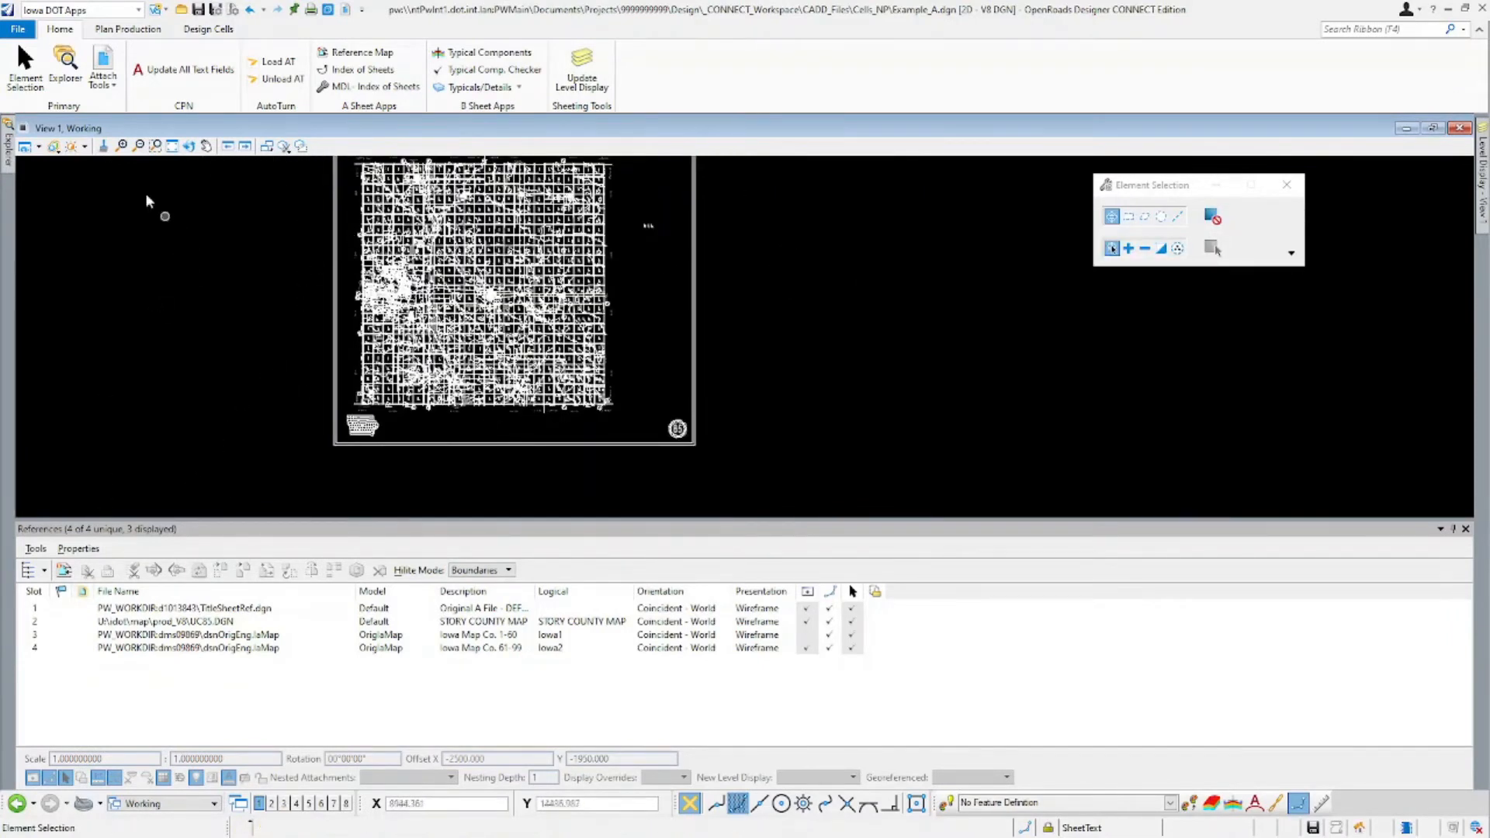
key("space")
left_click(92, 10)
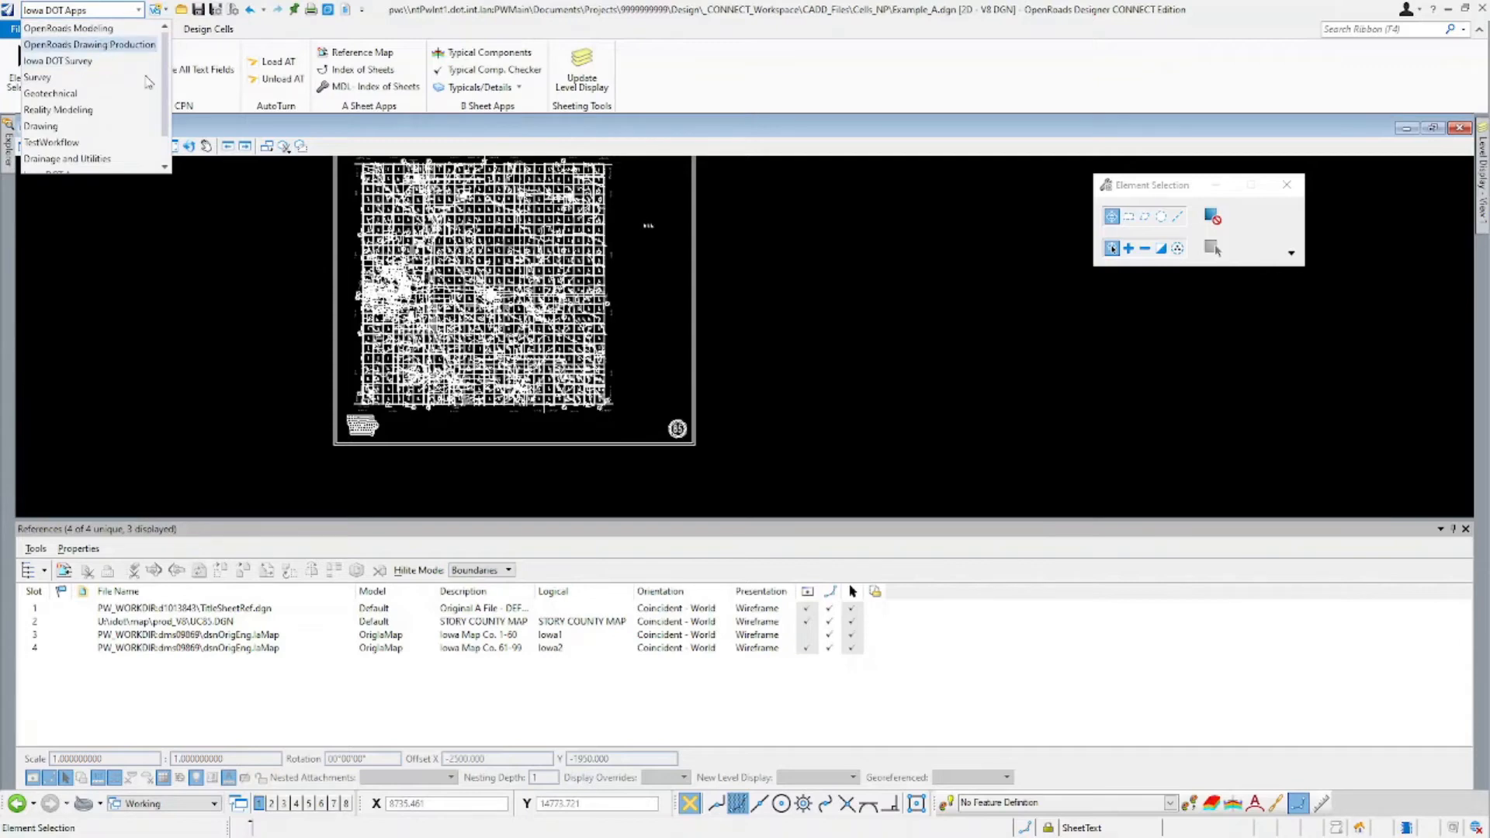
left_click(144, 44)
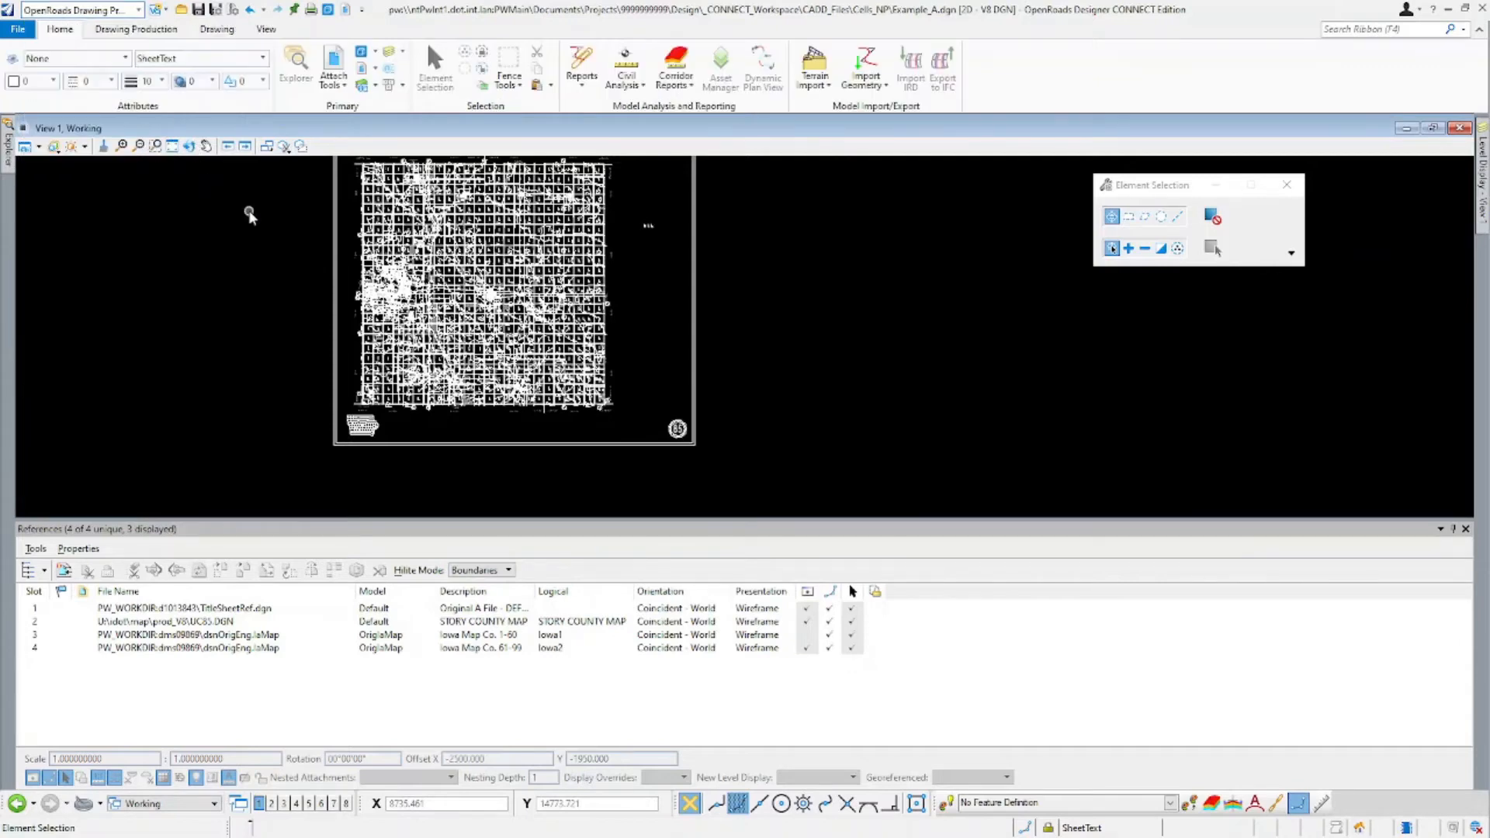
Place a block fence over the western part of the Story County map and clip the STORY COUNTY MAP reference to it.
left_click(506, 67)
middle_click_drag(388, 198, 342, 258)
left_click(268, 254)
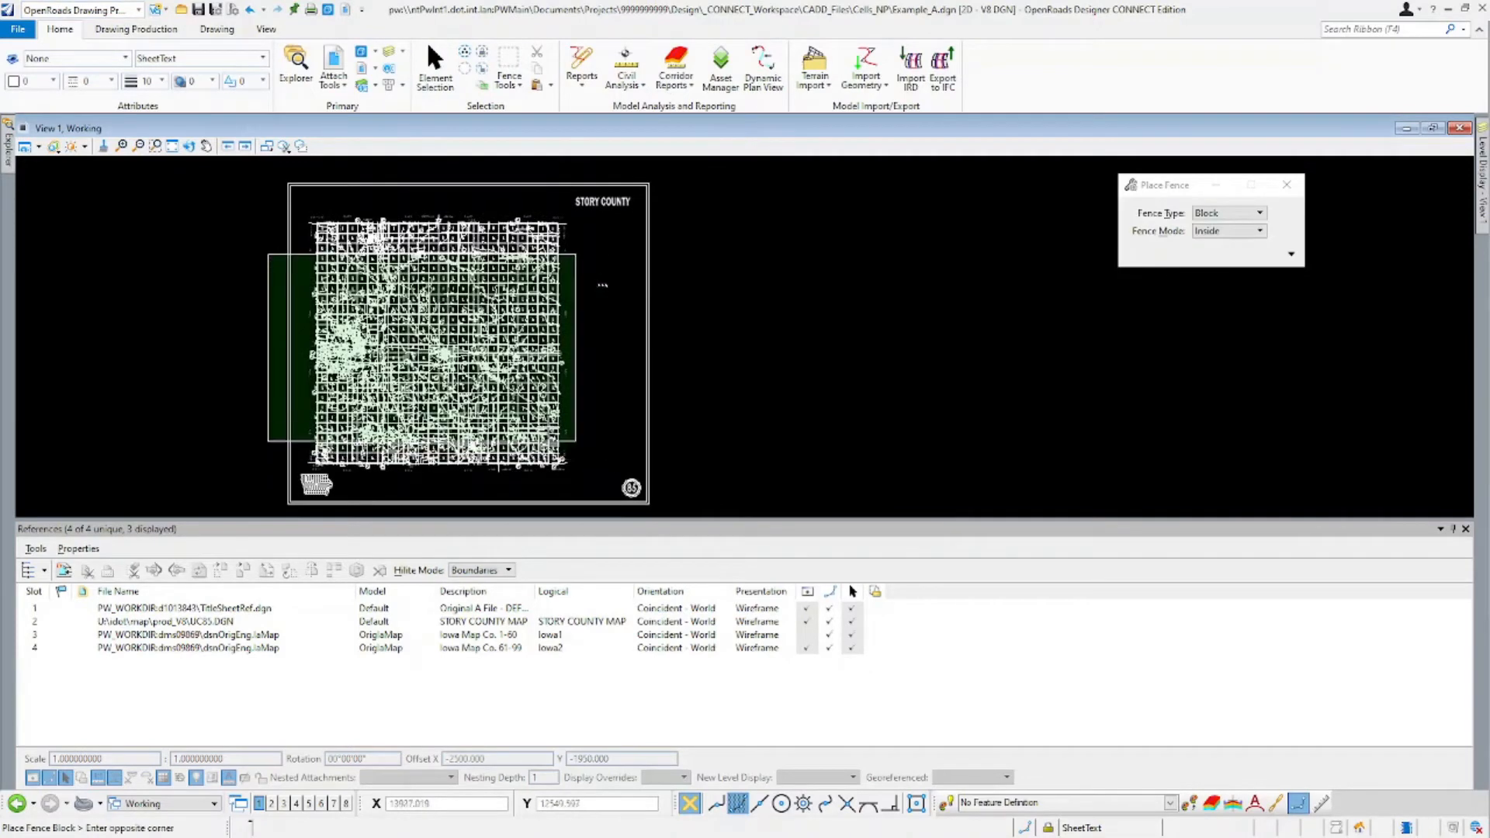
left_click(488, 397)
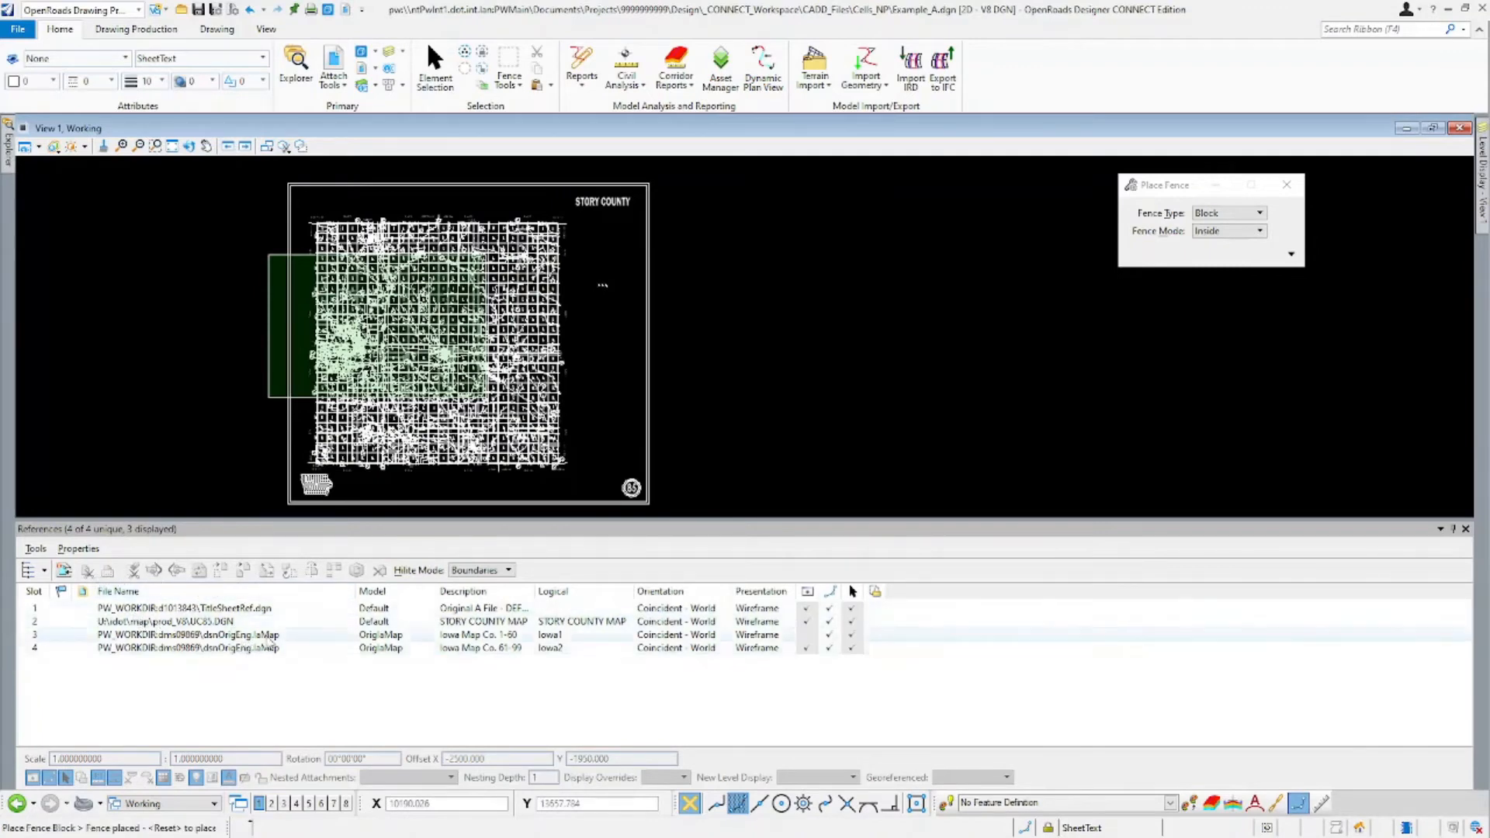
left_click(527, 619)
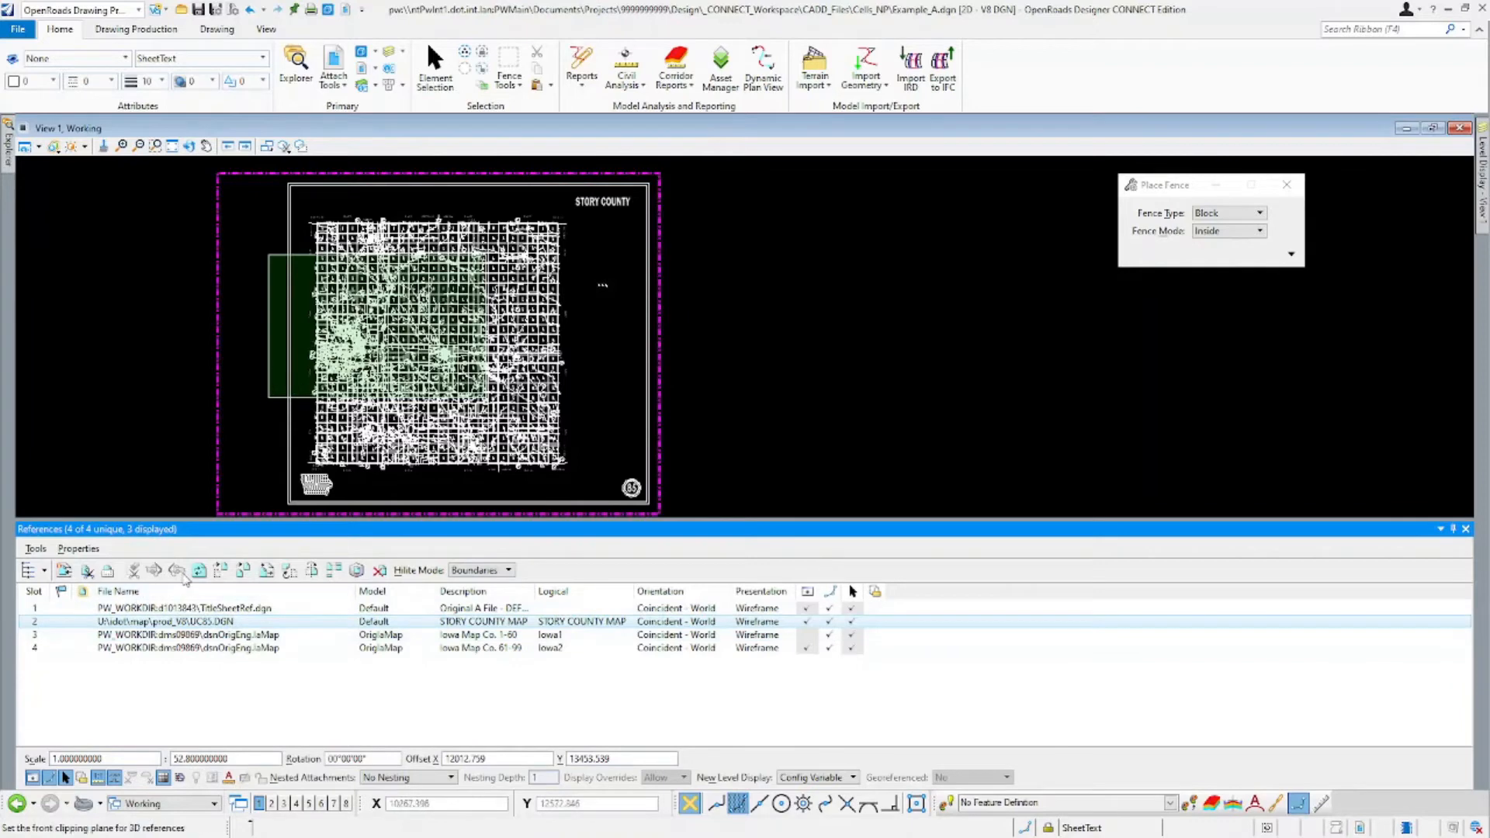
left_click(88, 570)
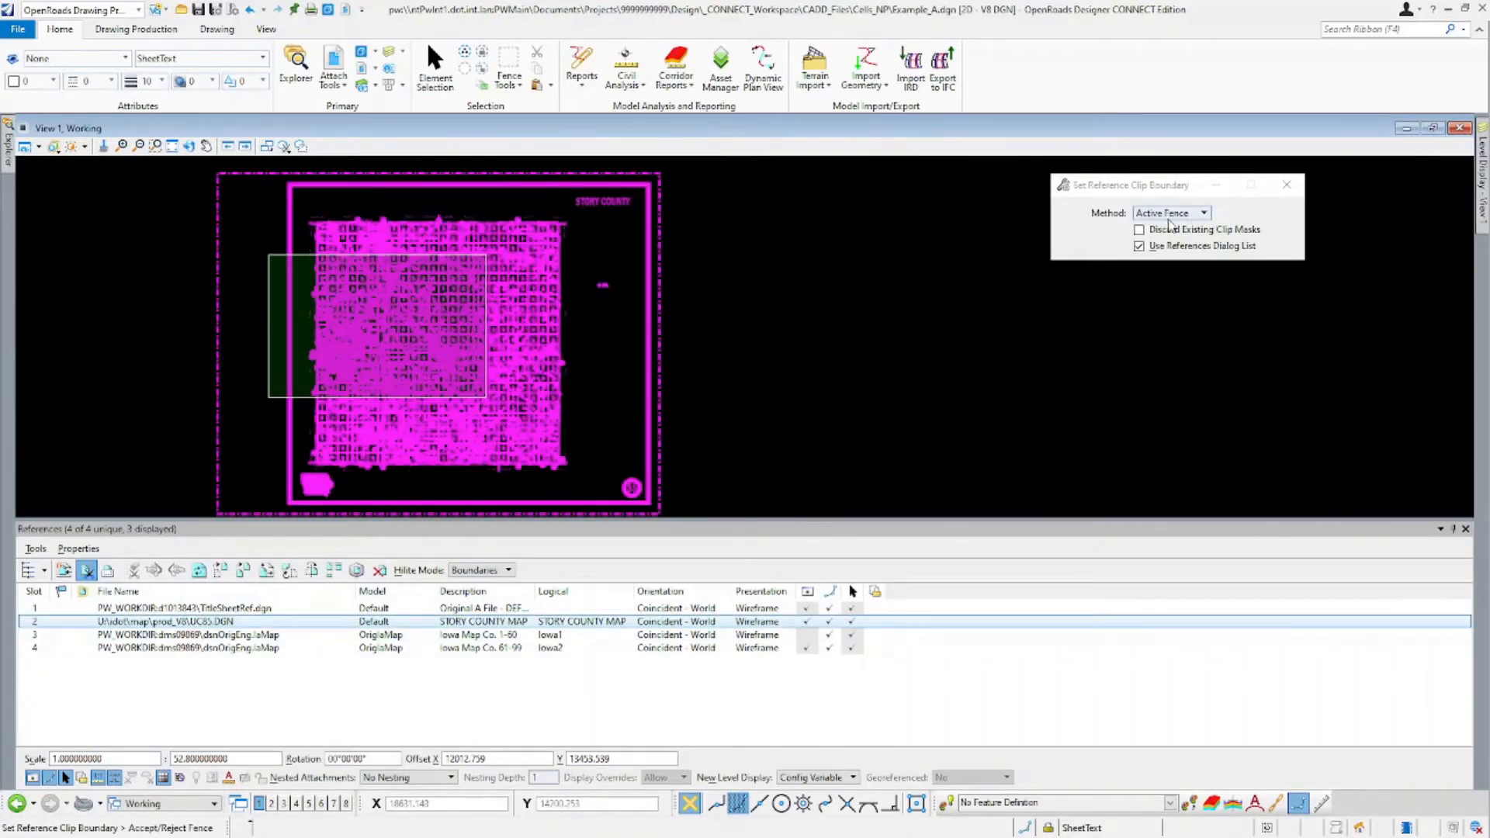
left_click(604, 367)
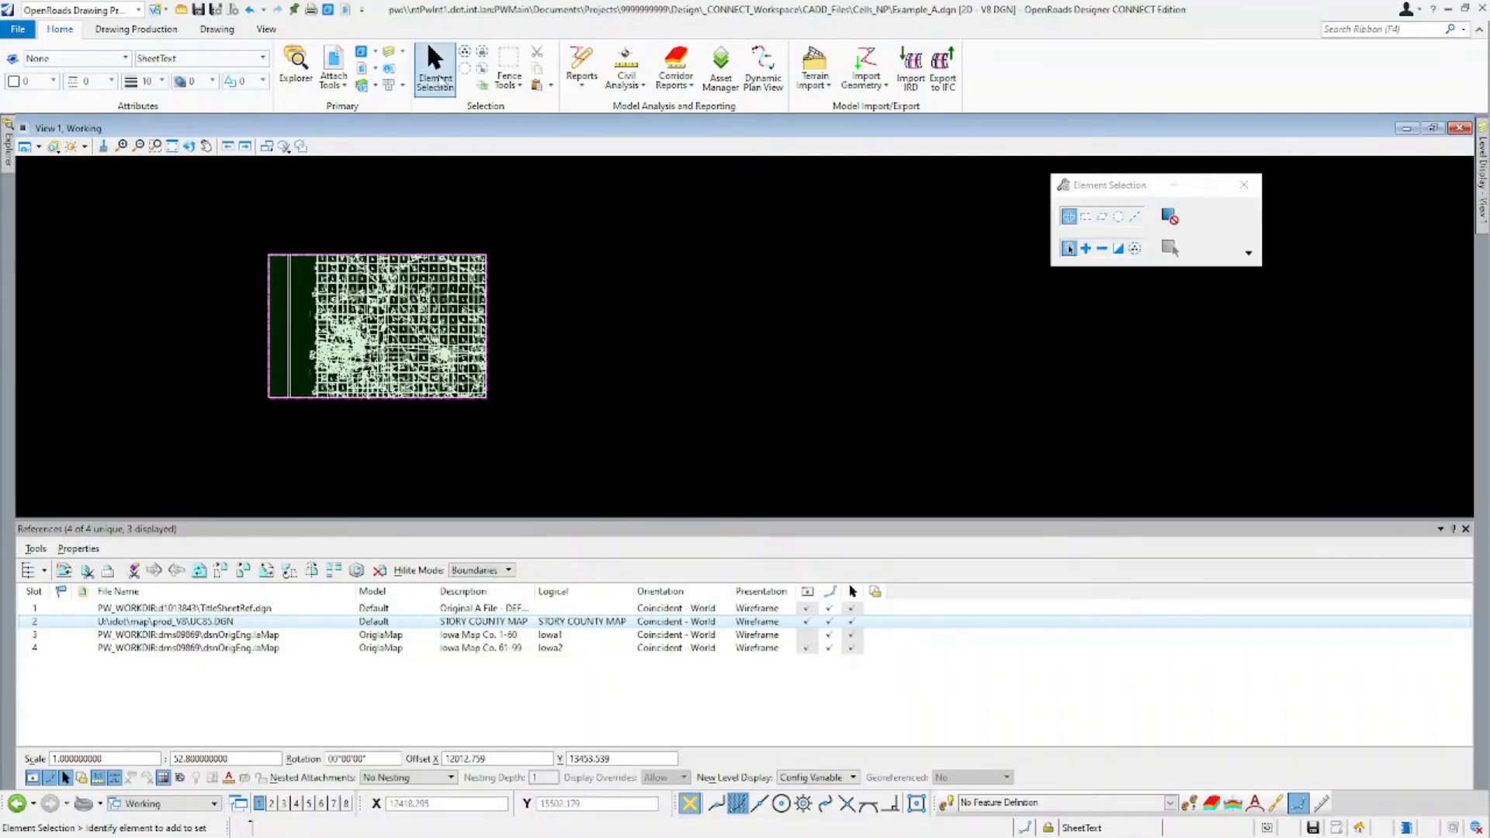
Reshape the Story County clip boundary by moving its west edge inward toward the map and its north edge slightly south.
left_click(269, 401)
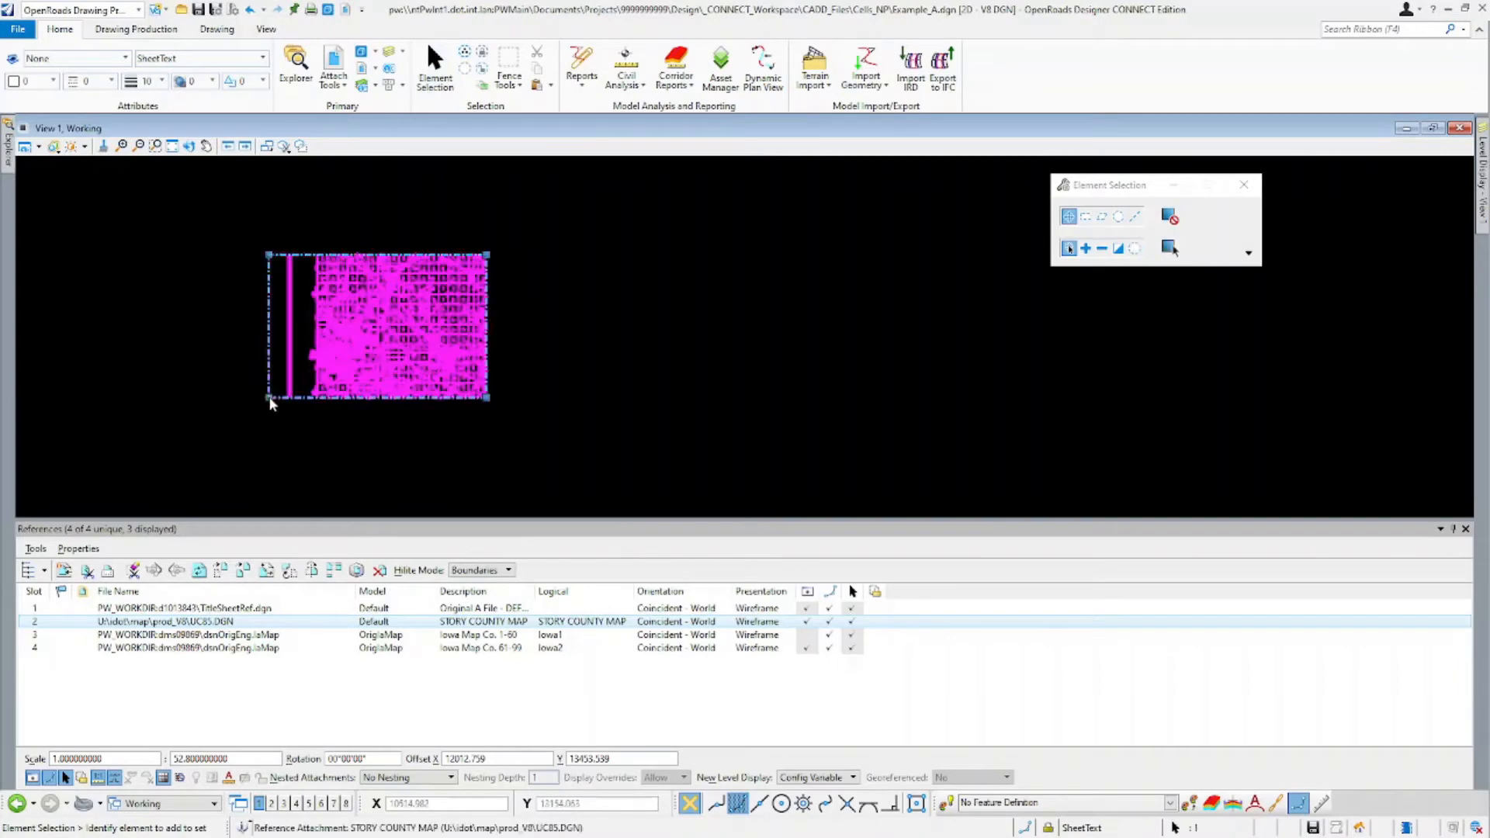
scroll(269, 401, "up", 5)
left_click(277, 388)
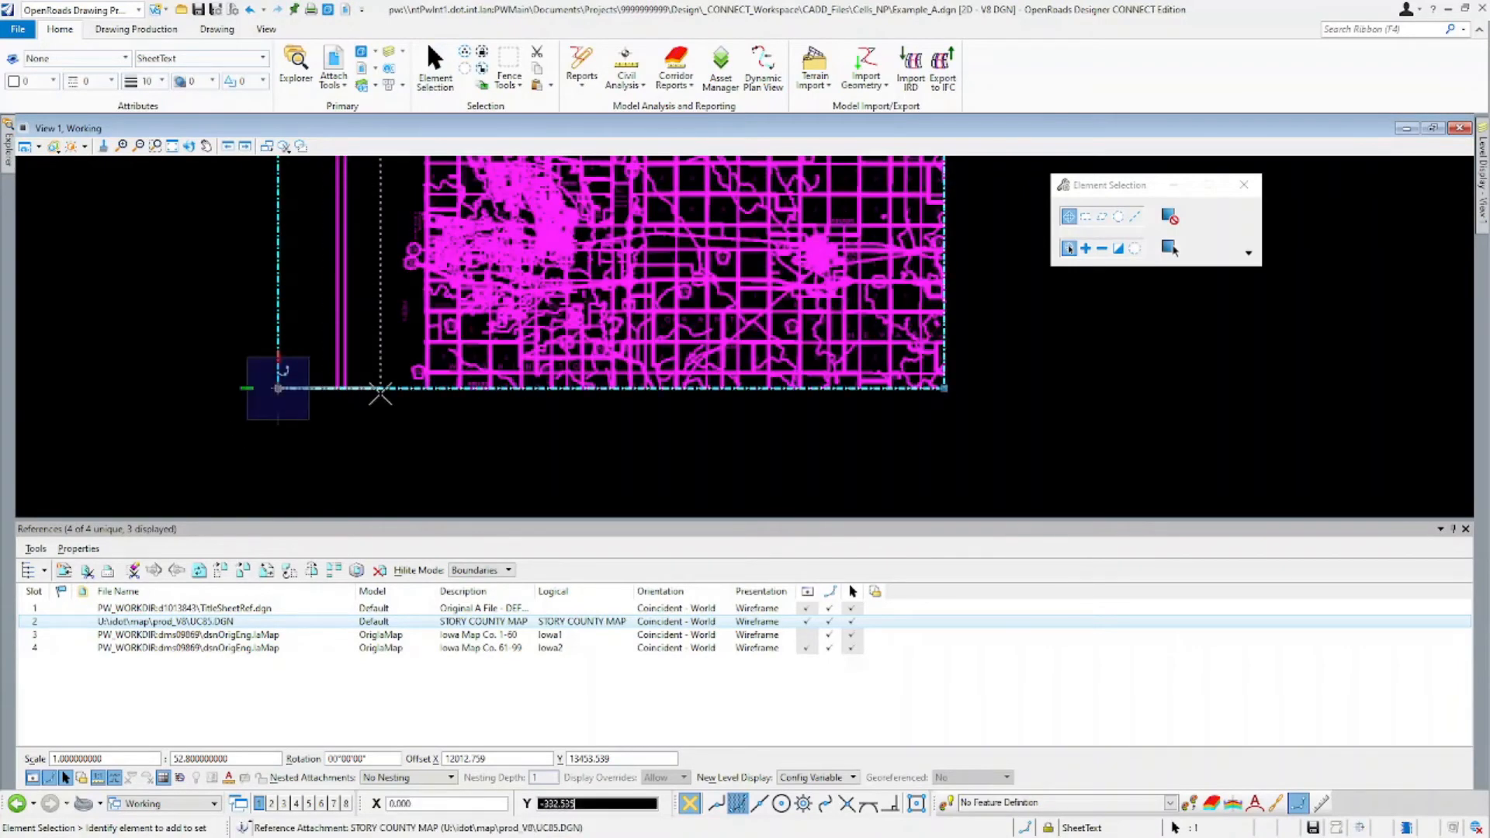
left_click(381, 393)
scroll(283, 409, "down", 6)
scroll(294, 363, "up", 10)
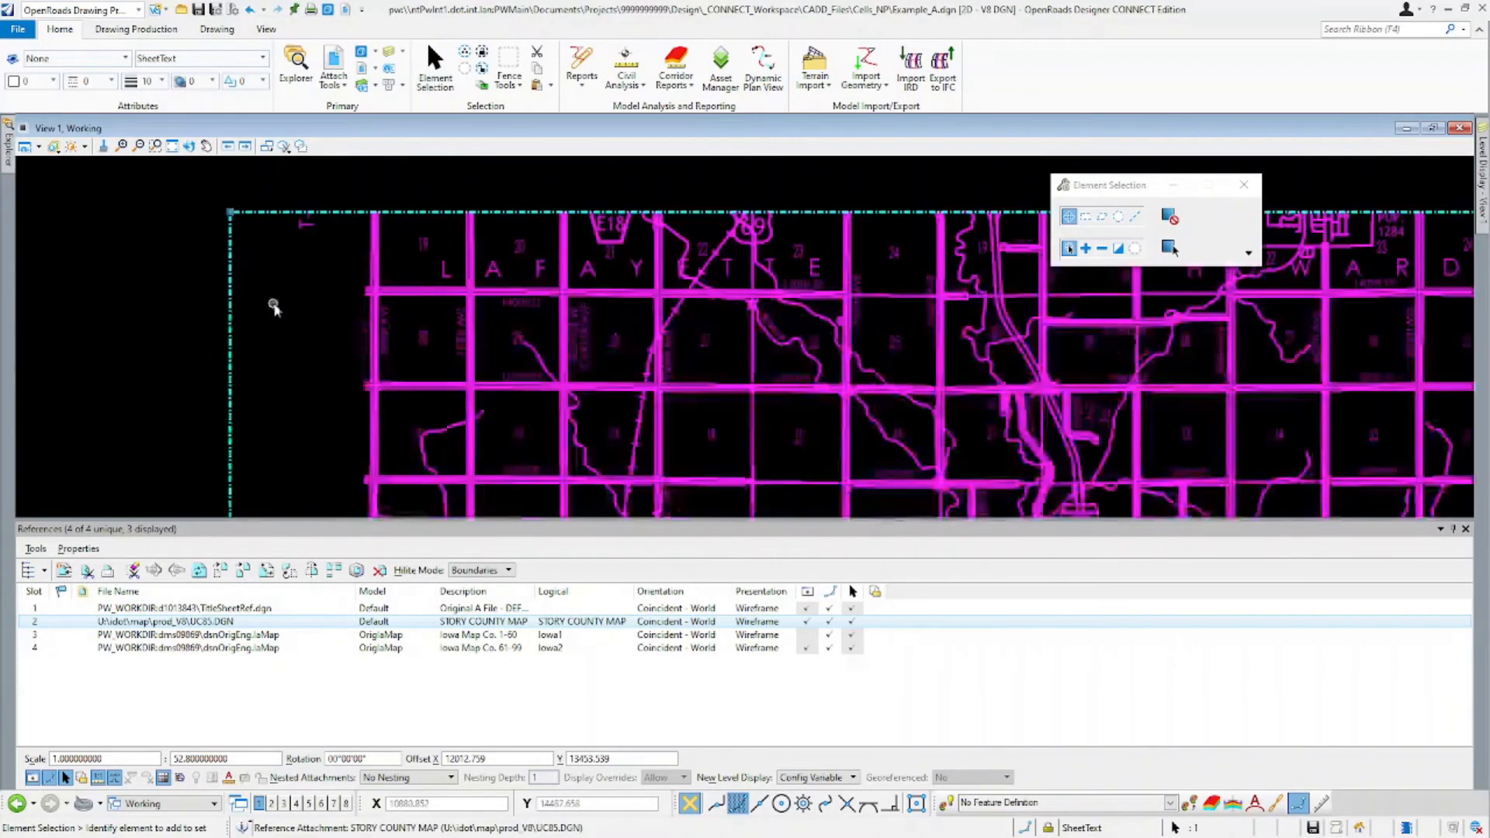
left_click(230, 212)
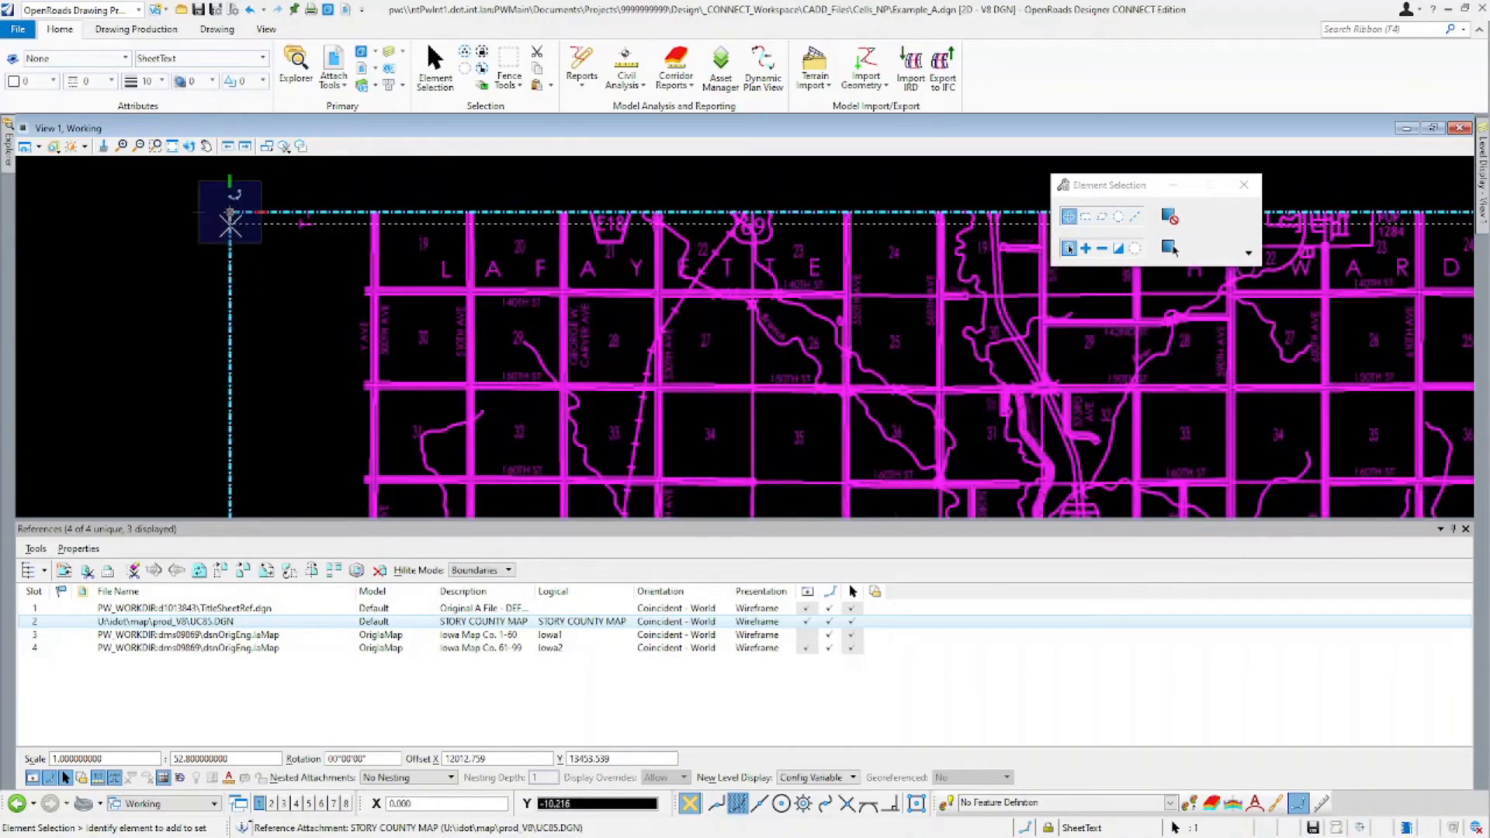
left_click(230, 247)
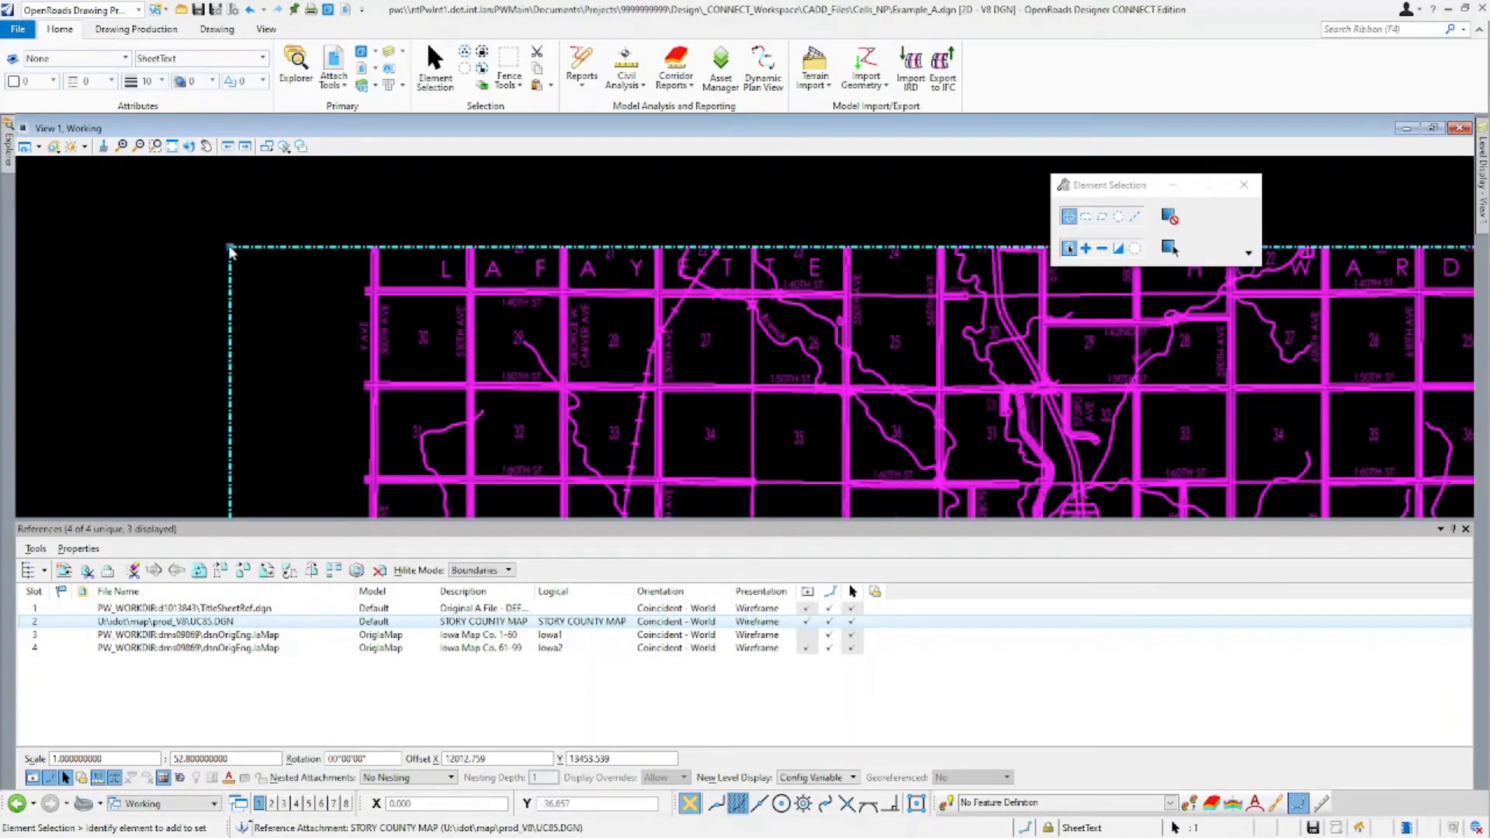
Move the east edge of the Story County clip boundary inward from its southeast corner.
scroll(230, 247, "down", 6)
scroll(796, 275, "up", 5)
scroll(757, 272, "down", 5)
scroll(759, 339, "up", 6)
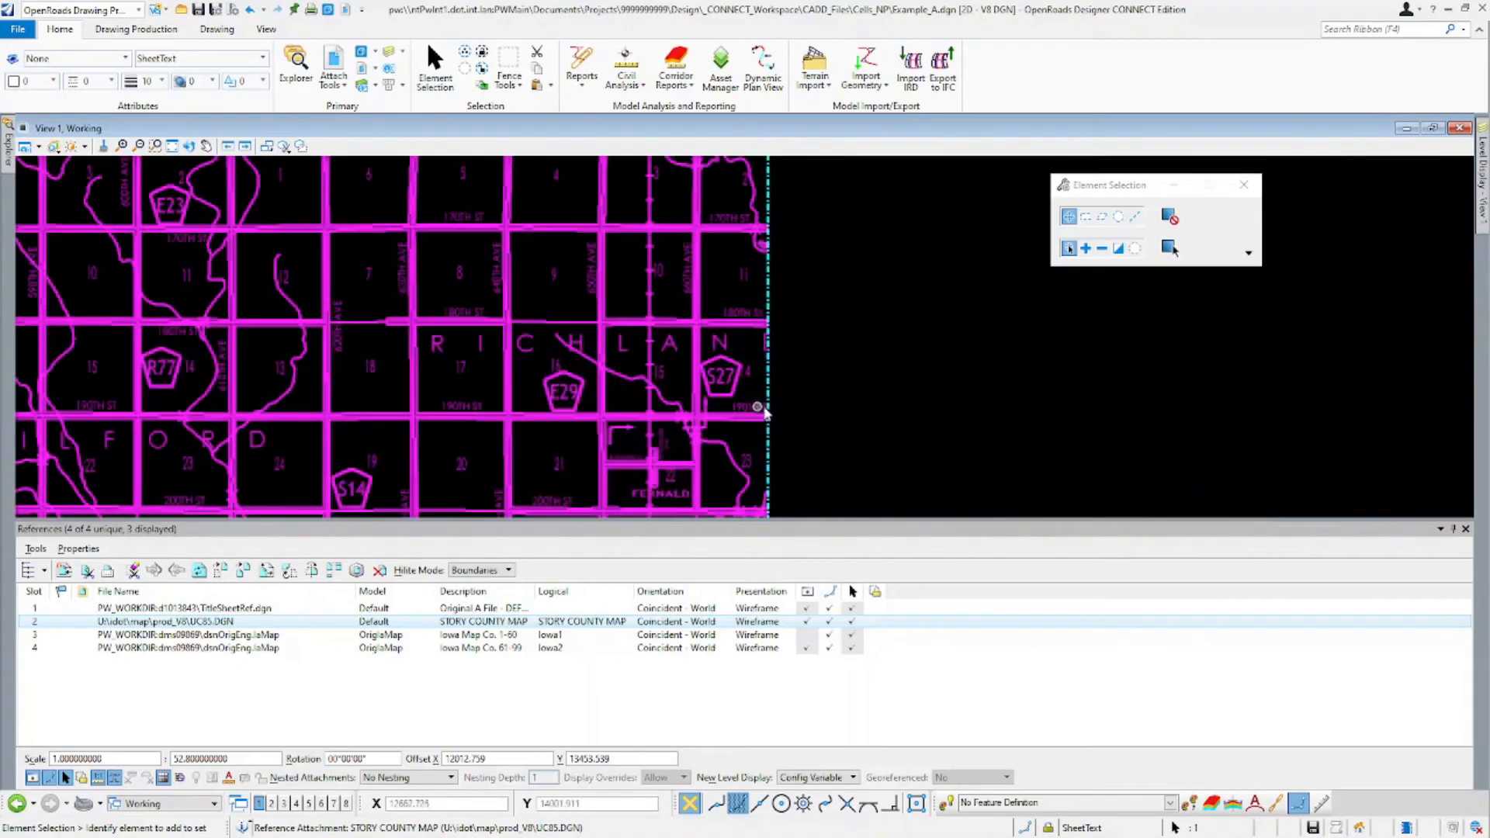
scroll(764, 391, "down", 4)
middle_click_drag(792, 451, 736, 301)
scroll(714, 344, "up", 2)
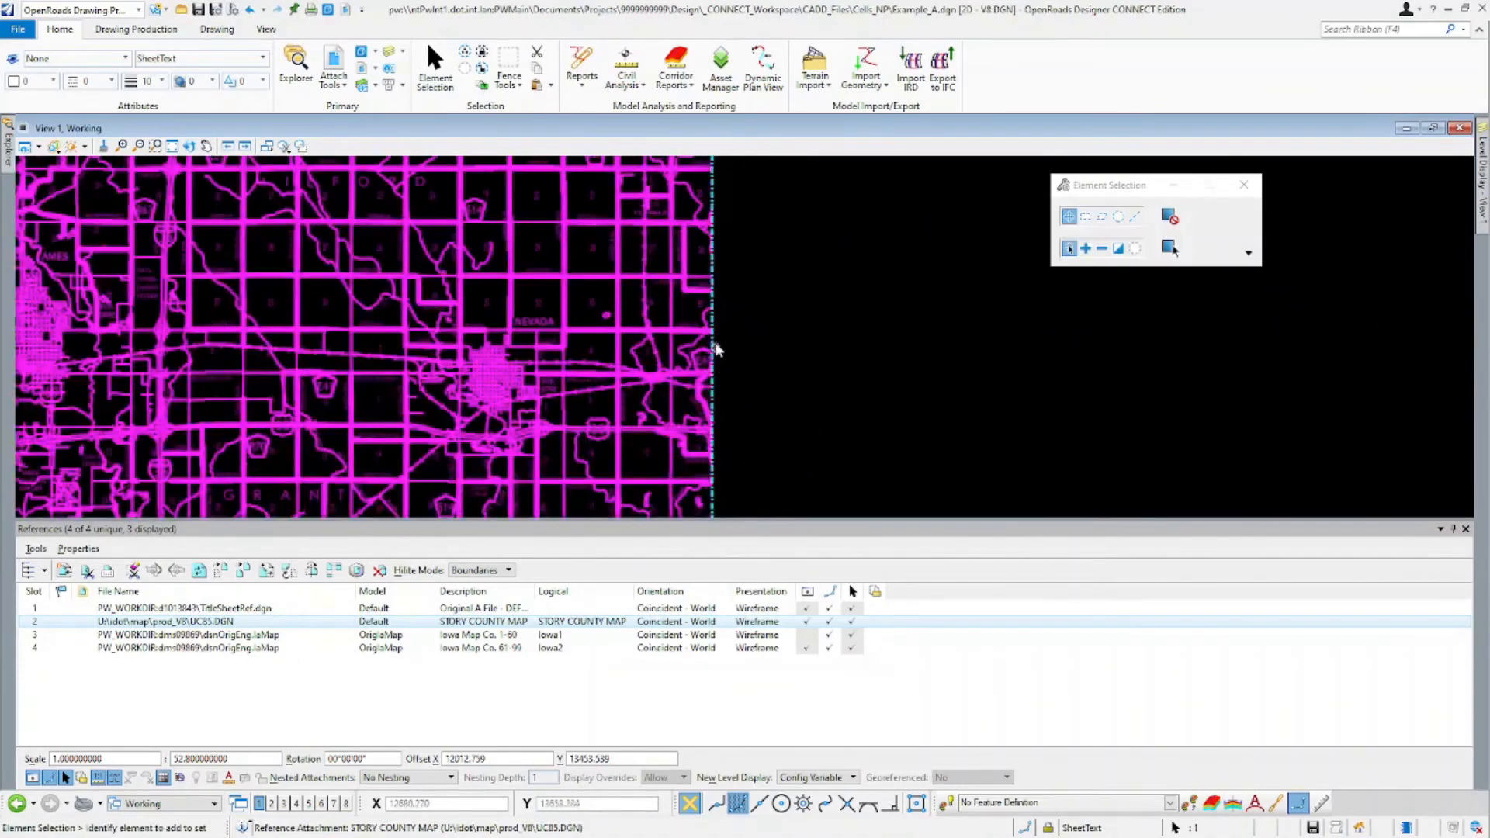
scroll(717, 350, "down", 2)
scroll(725, 466, "up", 2)
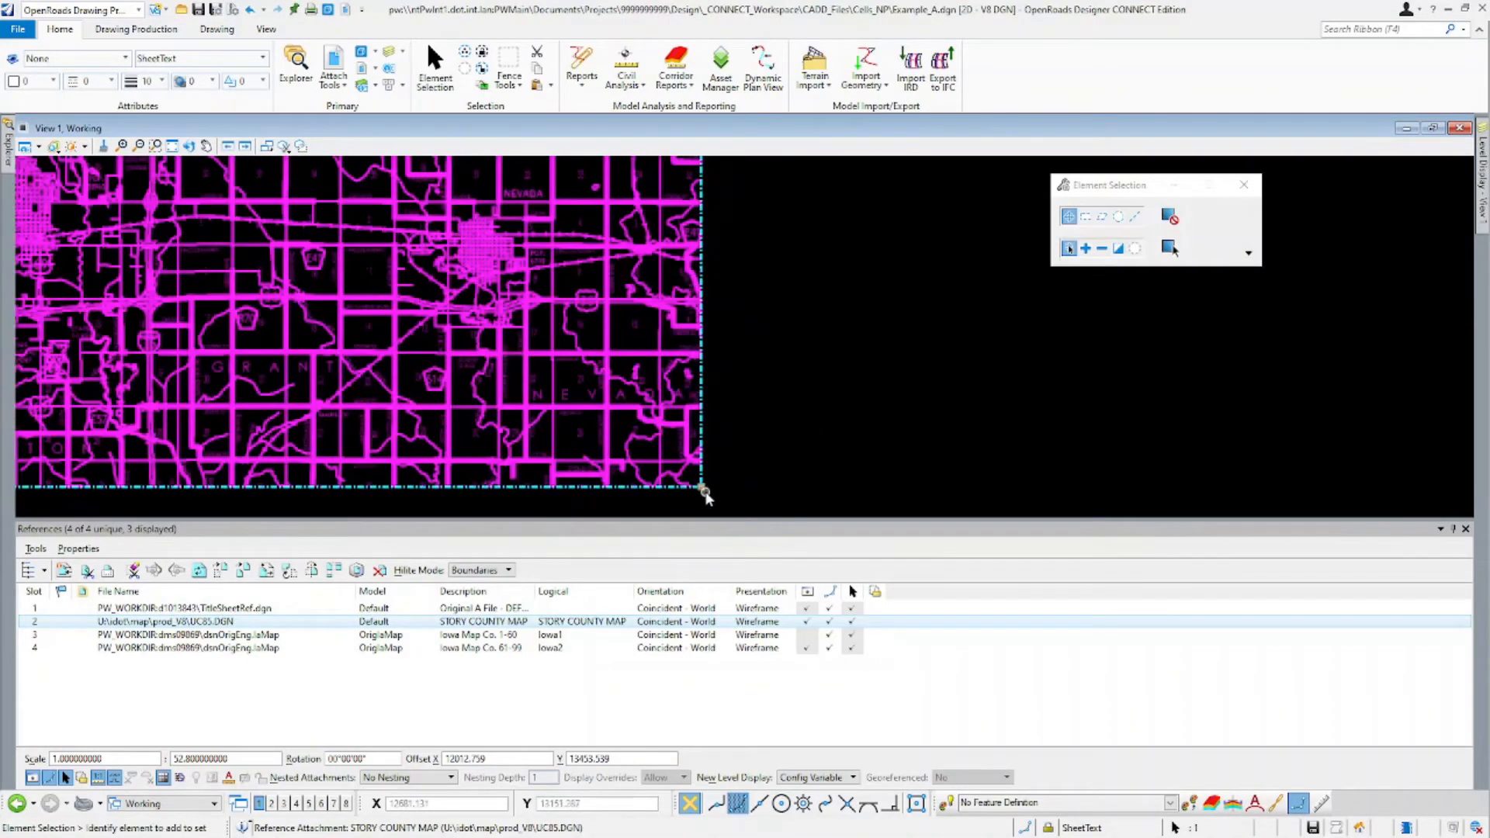
left_click(702, 488)
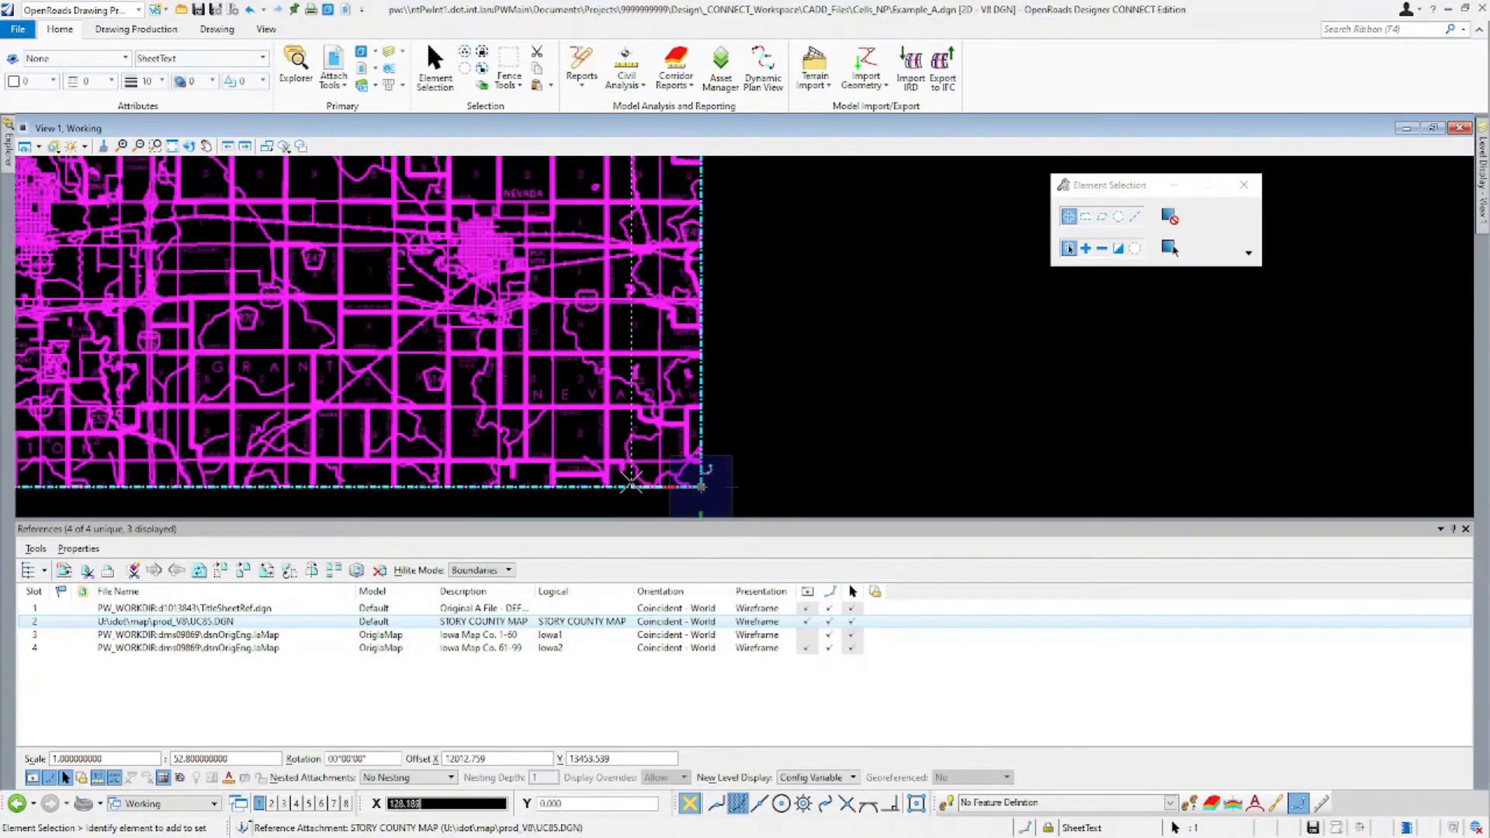
left_click(626, 488)
Examine the east edge and northeast corner of the clipped Story County map.
scroll(626, 384, "down", 2)
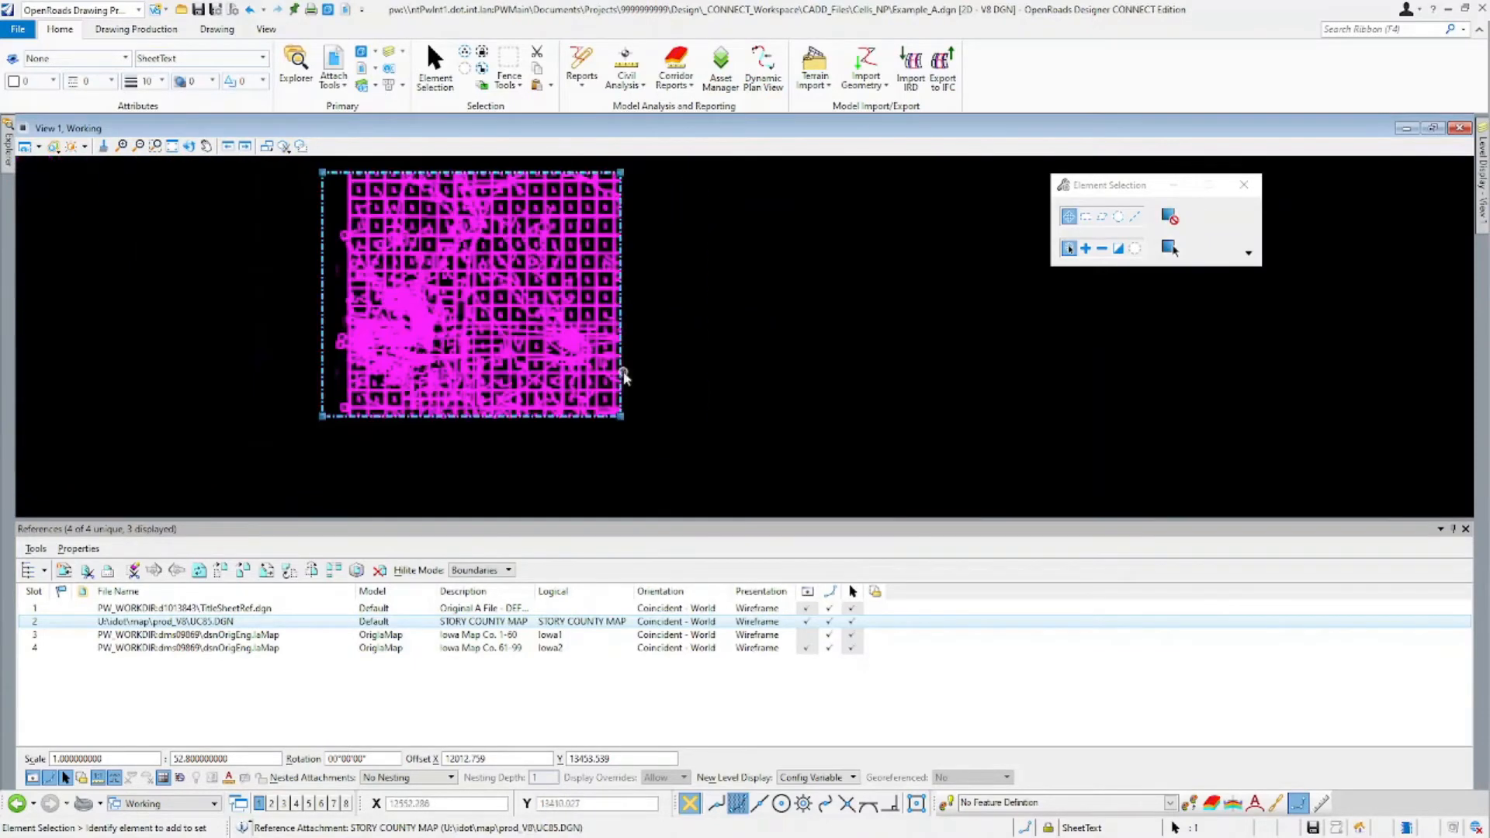
scroll(615, 312, "up", 1)
middle_click_drag(661, 261, 674, 374)
scroll(630, 306, "up", 1)
middle_click_drag(654, 234, 638, 356)
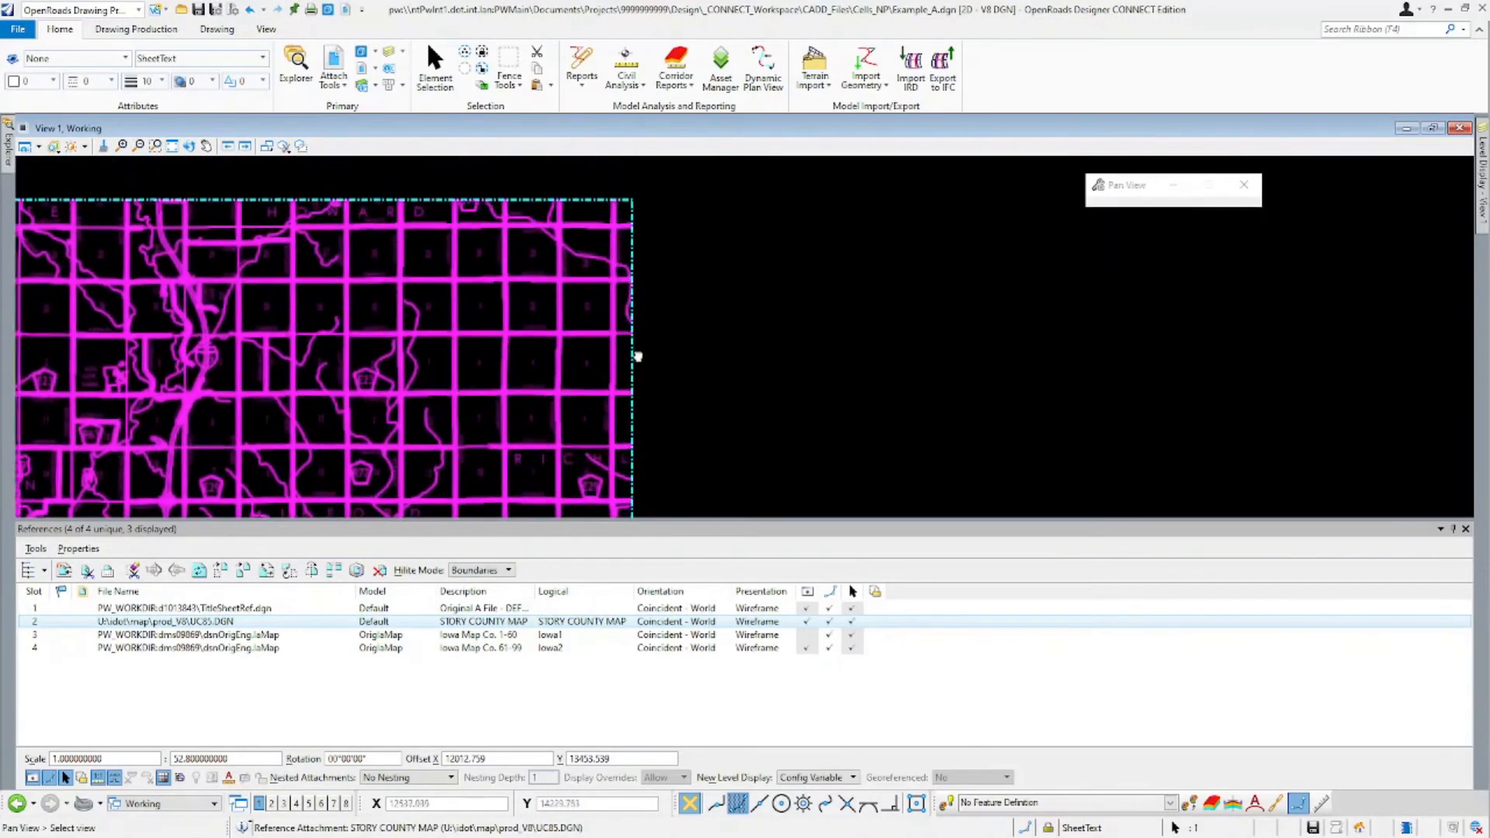
scroll(623, 281, "down", 1)
scroll(411, 243, "up", 2)
scroll(572, 249, "down", 4)
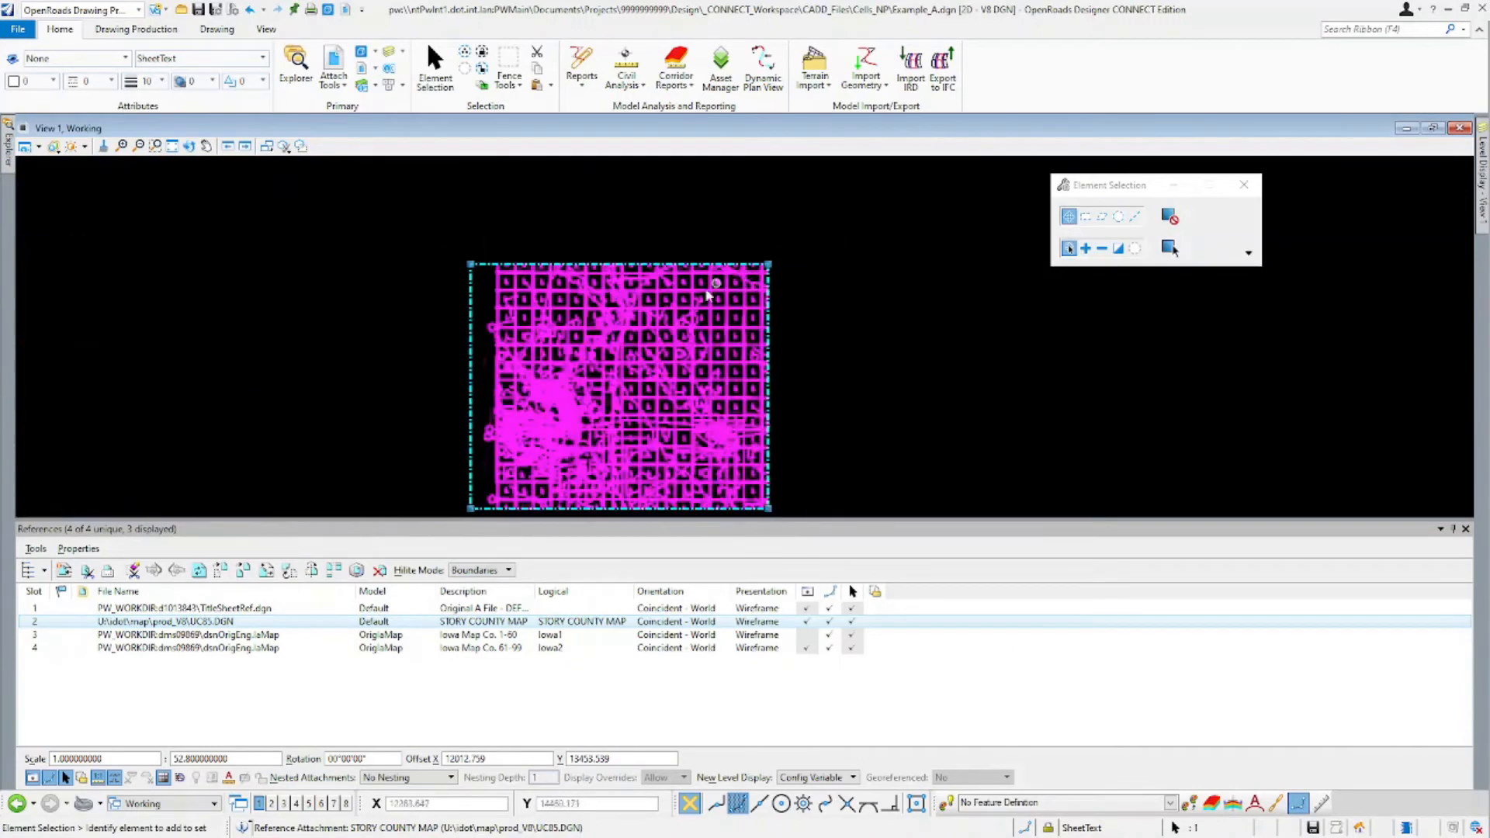
Move the STORY COUNTY MAP reference with its clip boundary into the Map Sheet frame.
scroll(422, 283, "down", 3)
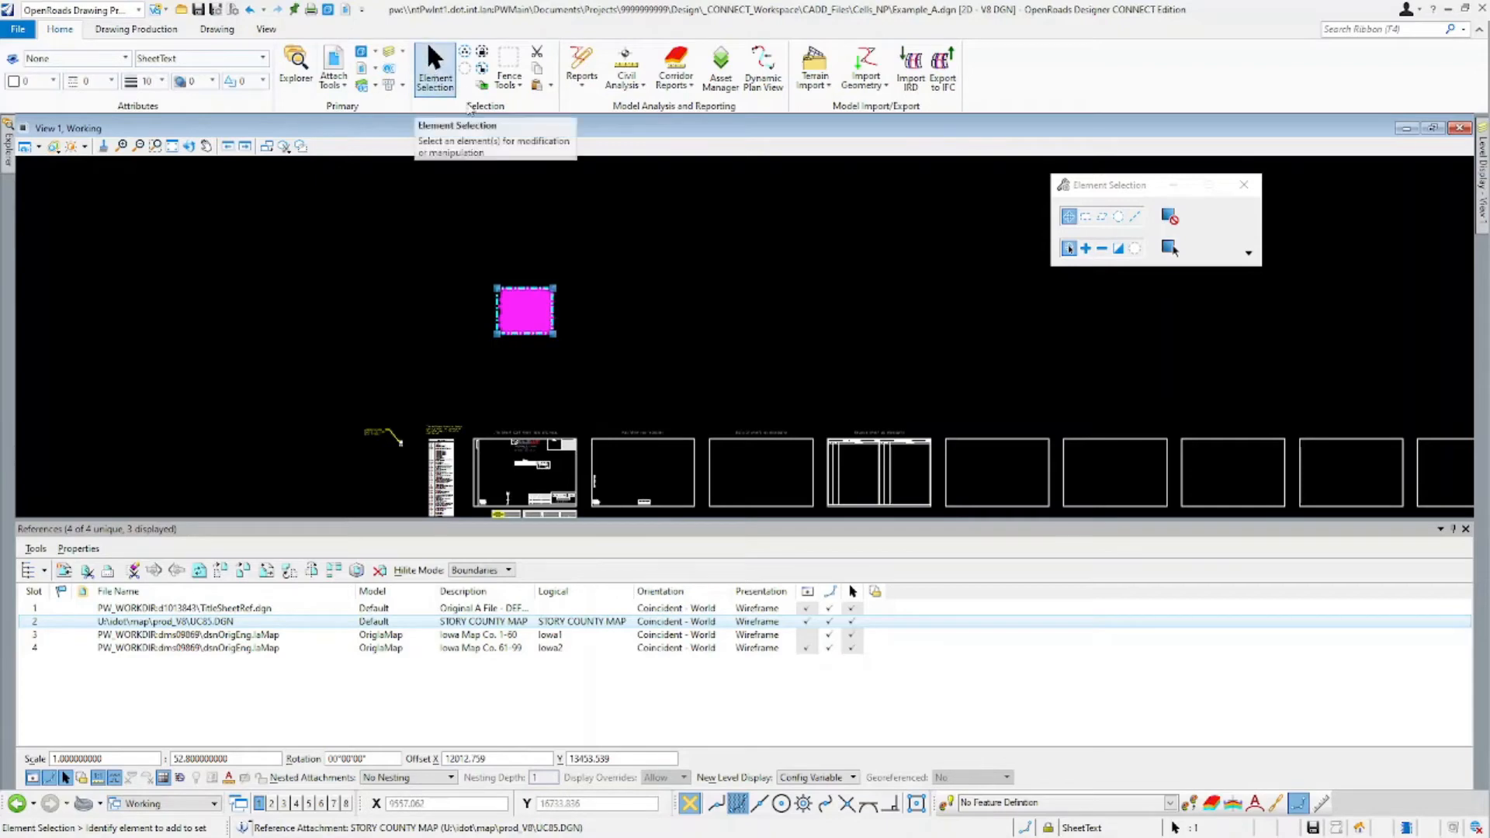
left_click(221, 578)
left_click(521, 308)
scroll(625, 458, "up", 1)
middle_click_drag(636, 466, 504, 325)
scroll(512, 331, "up", 1)
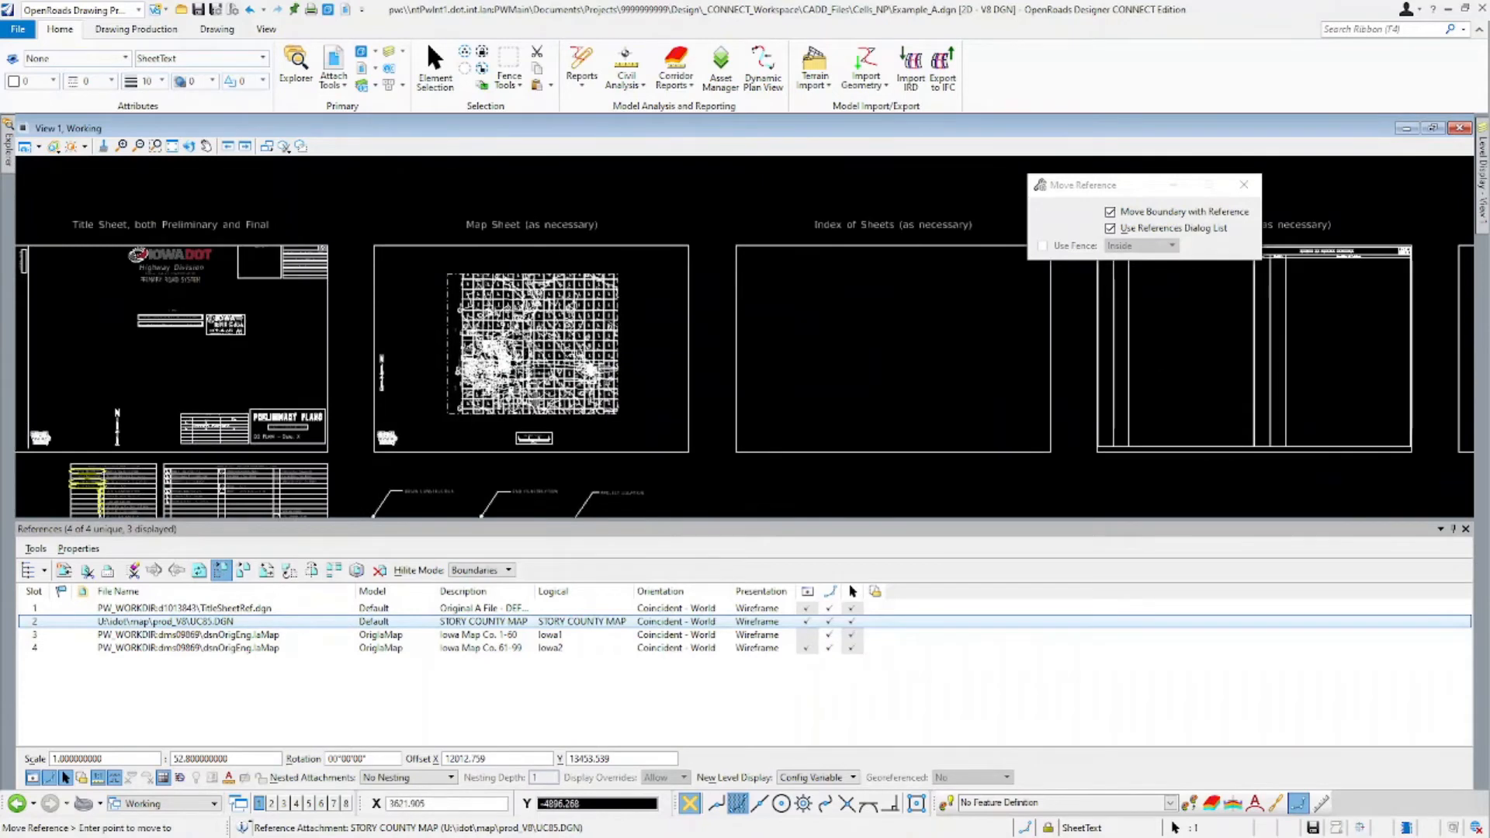
left_click(515, 332)
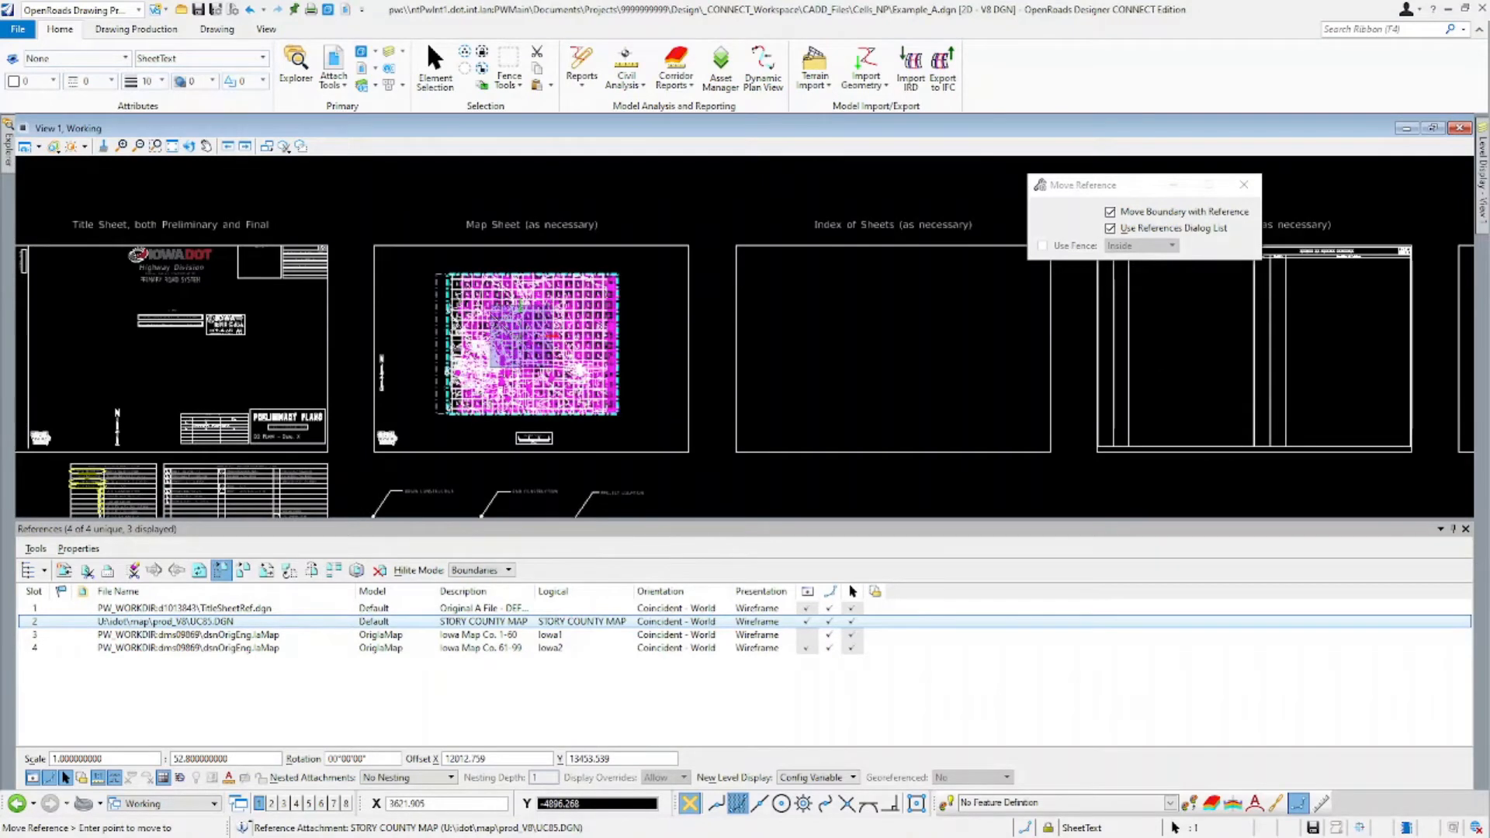
left_click(417, 311)
scroll(578, 341, "up", 1)
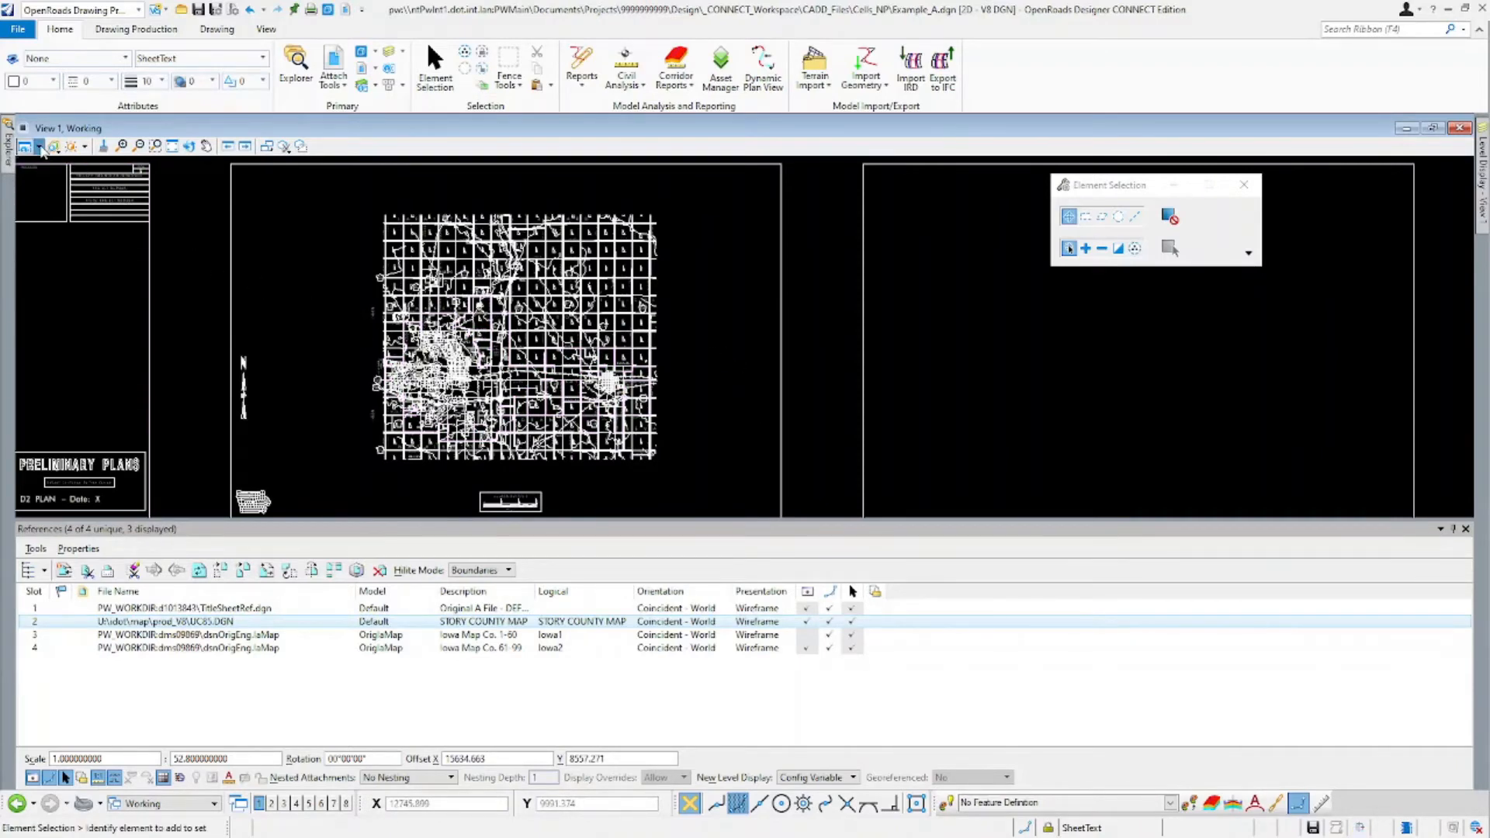
Turn off Level Overrides for View 1 and inspect the roads around Ames and Nevada on the county map.
left_click(39, 148)
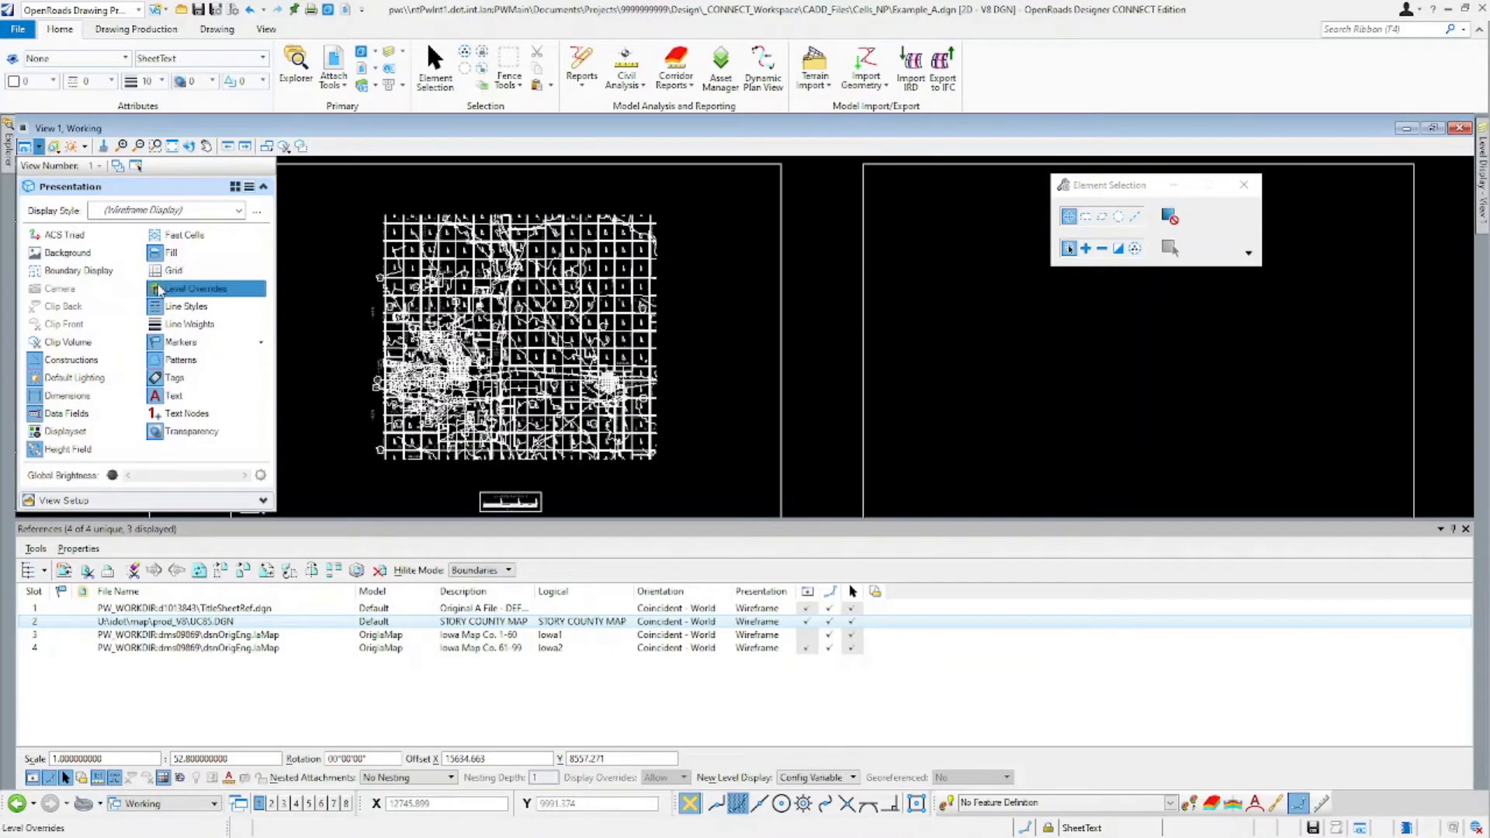
left_click(179, 288)
scroll(576, 388, "up", 8)
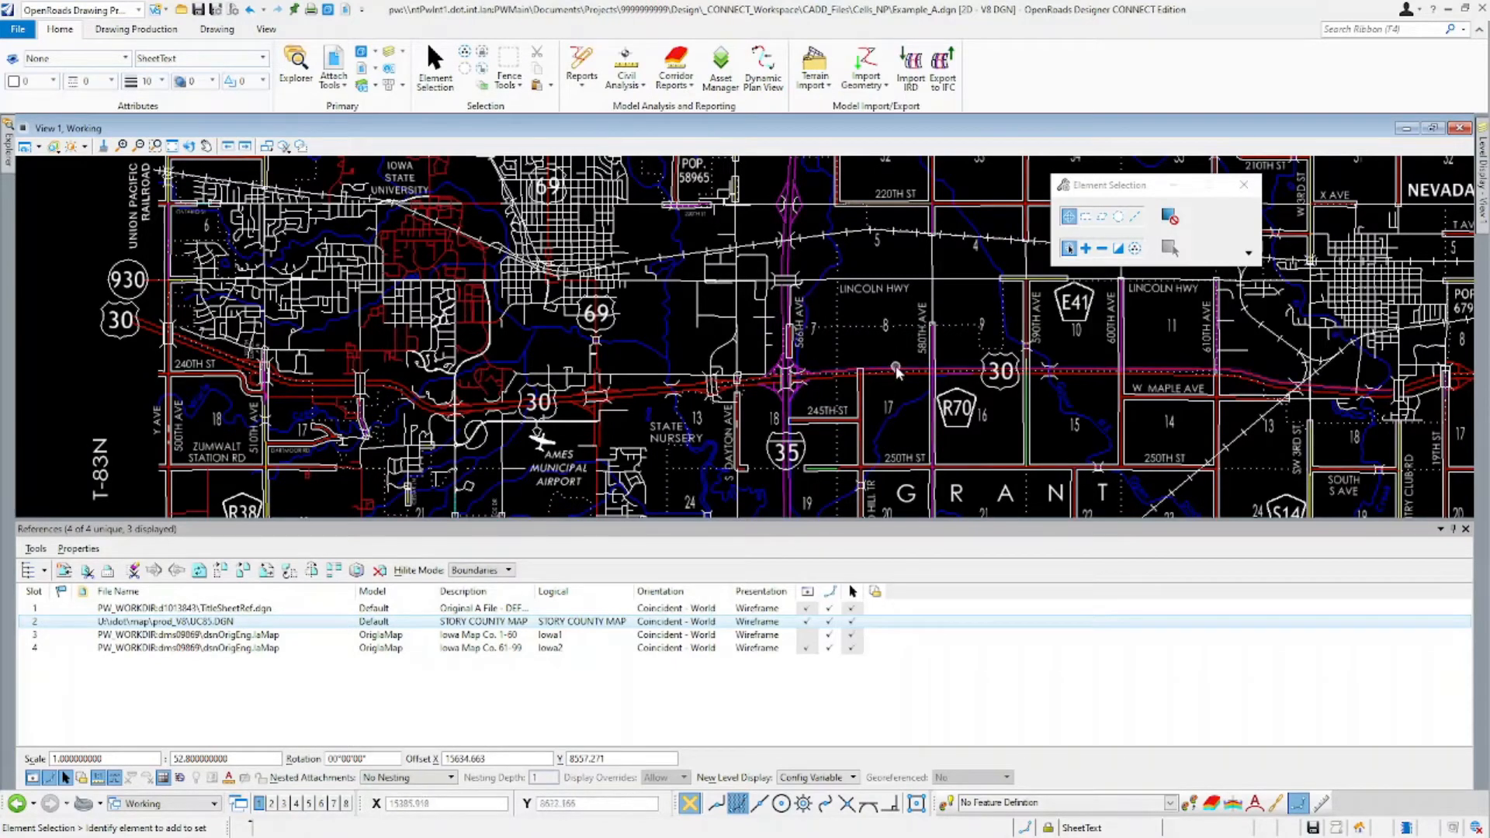
scroll(586, 336, "down", 5)
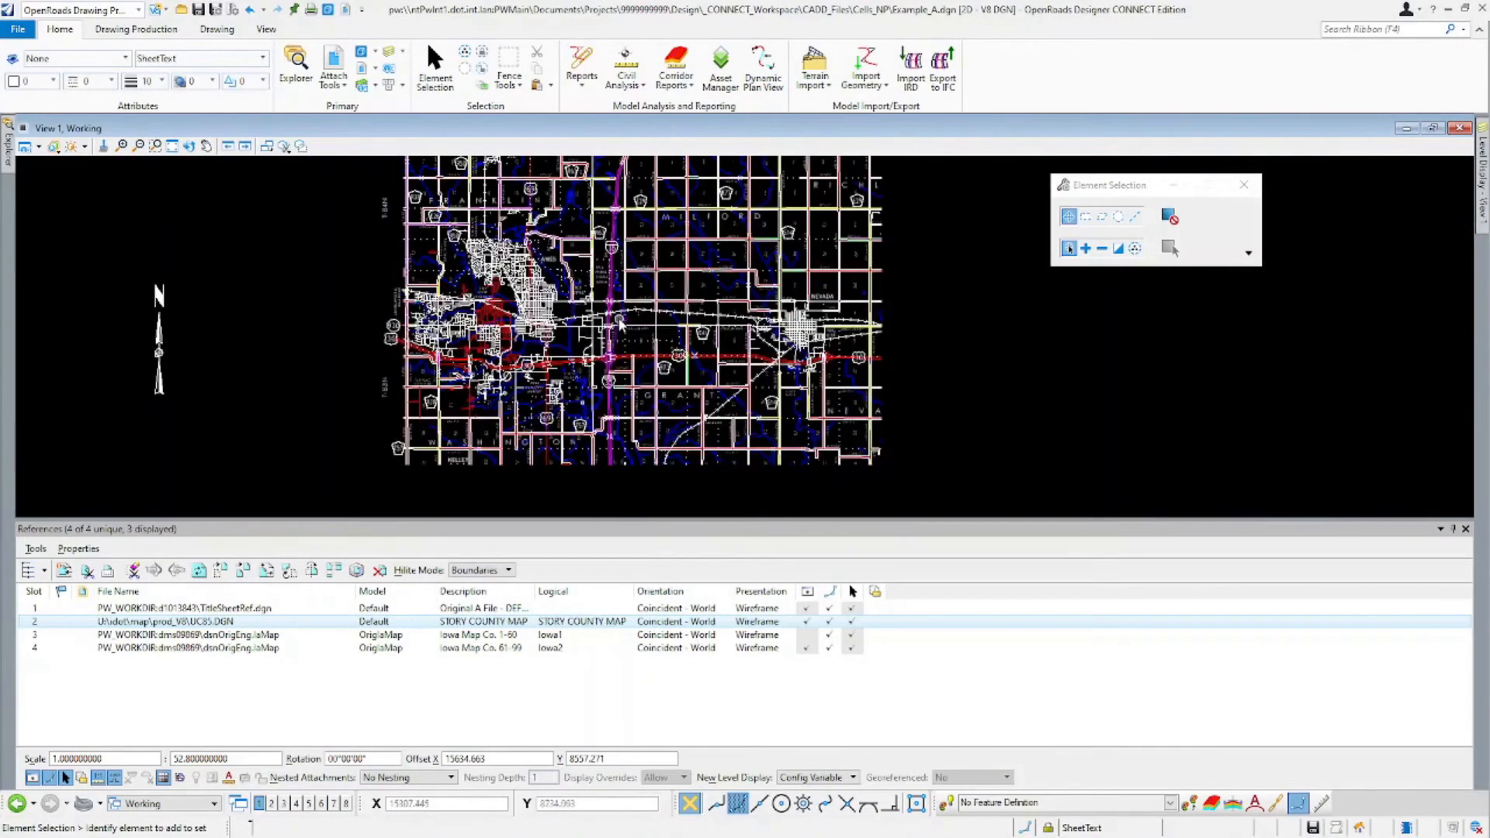
scroll(522, 329, "up", 2)
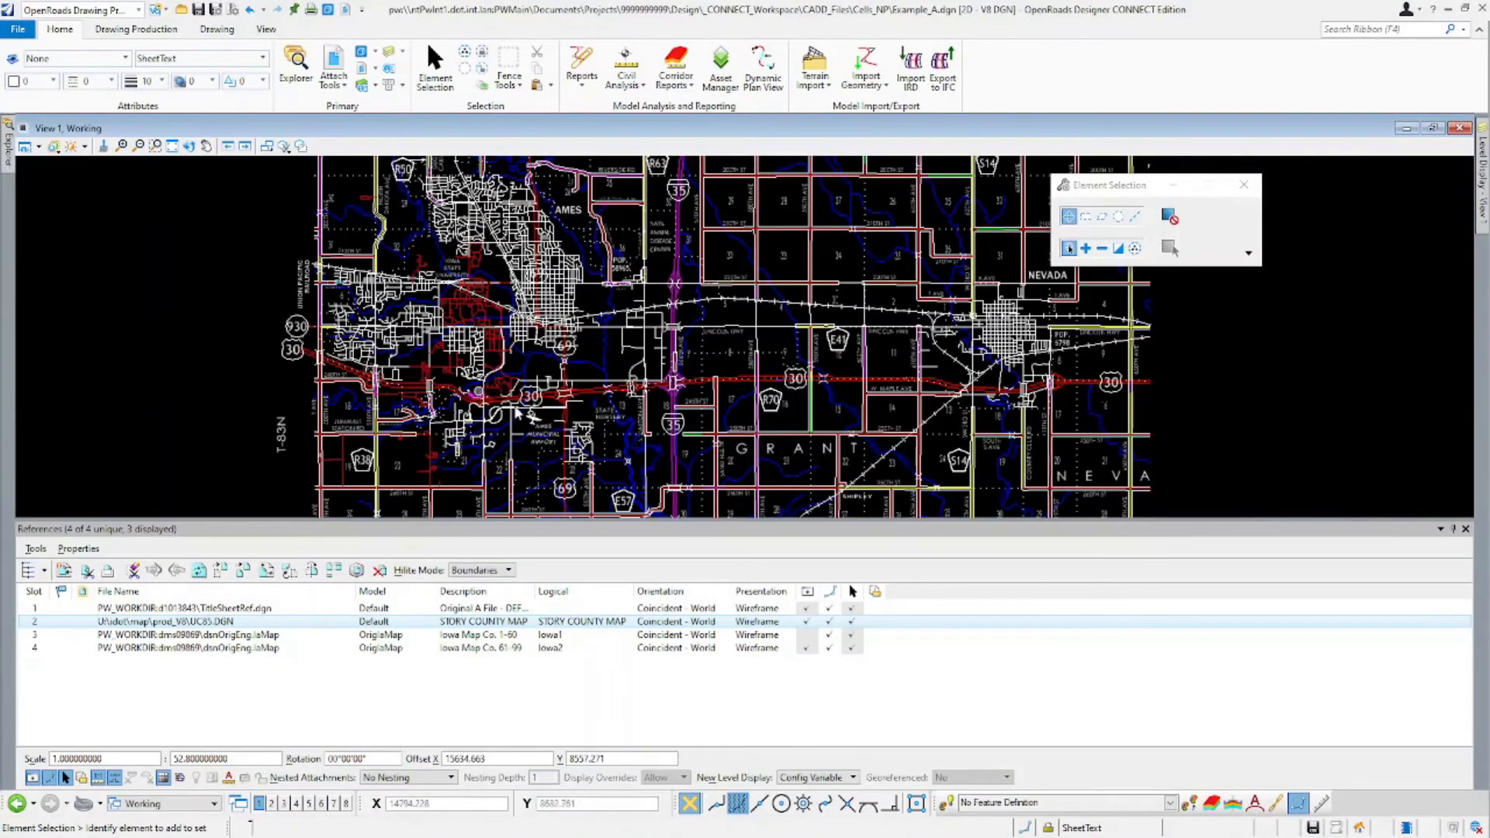
Move the BEGIN CONSTRUCTION arrowhead onto Highway 30 just west of South Dakota Ave on the county map.
scroll(470, 378, "down", 4)
scroll(467, 376, "up", 1)
scroll(468, 377, "up", 3)
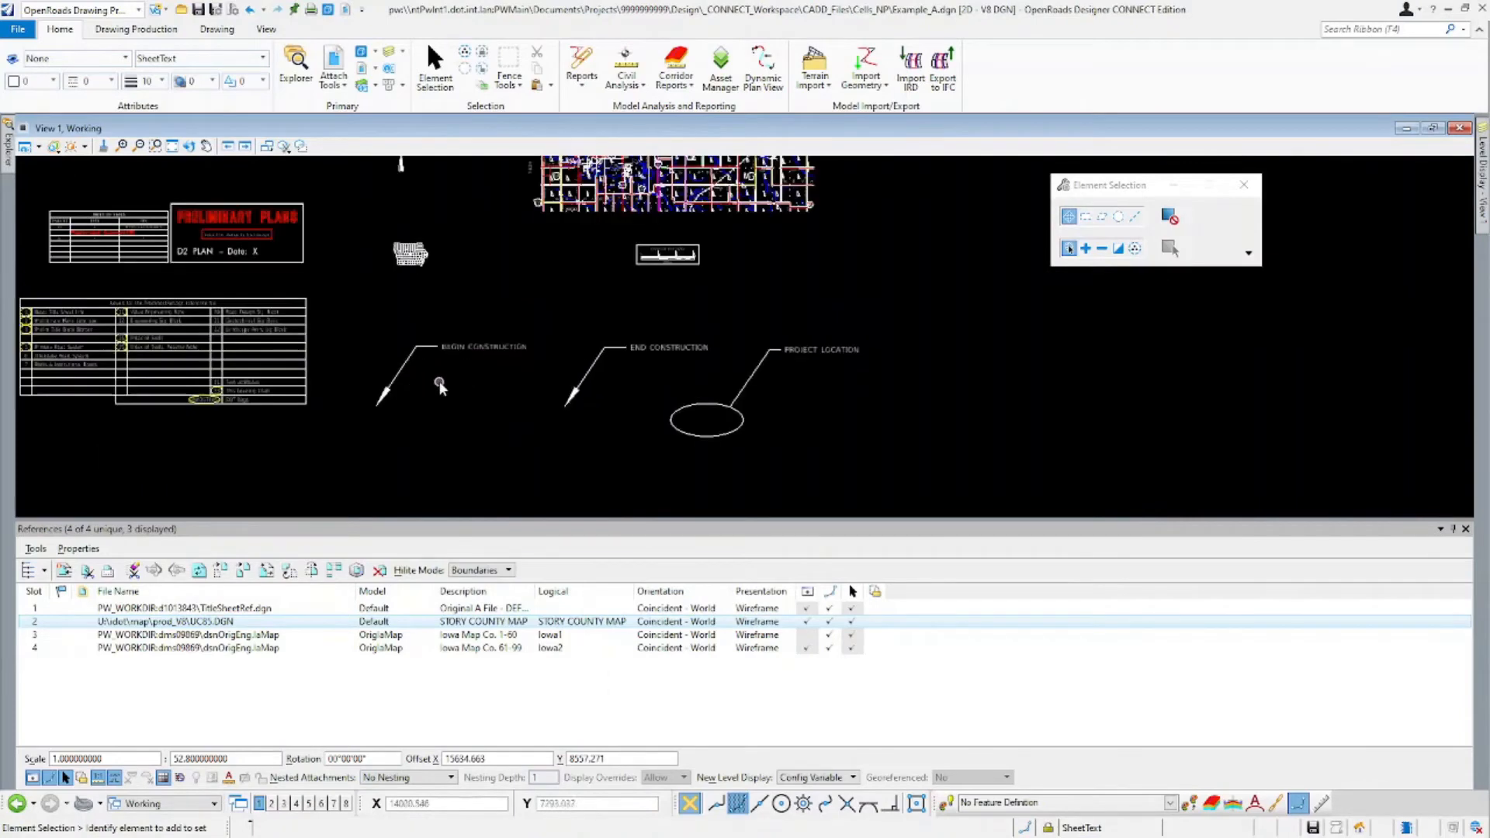
left_click_drag(518, 425, 306, 303)
left_click(431, 362)
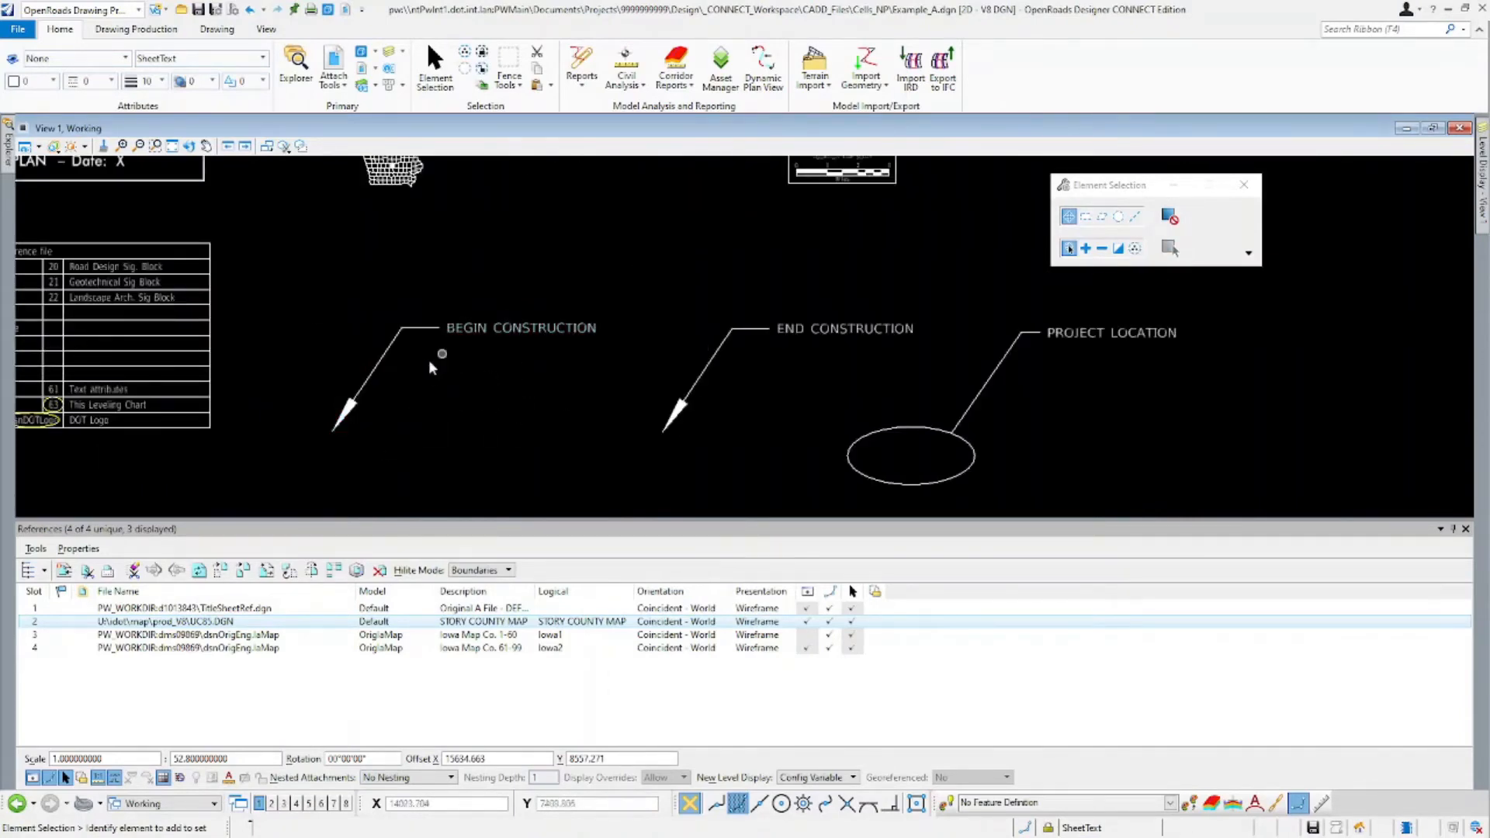
left_click(378, 367)
left_click(332, 430)
scroll(508, 400, "down", 5)
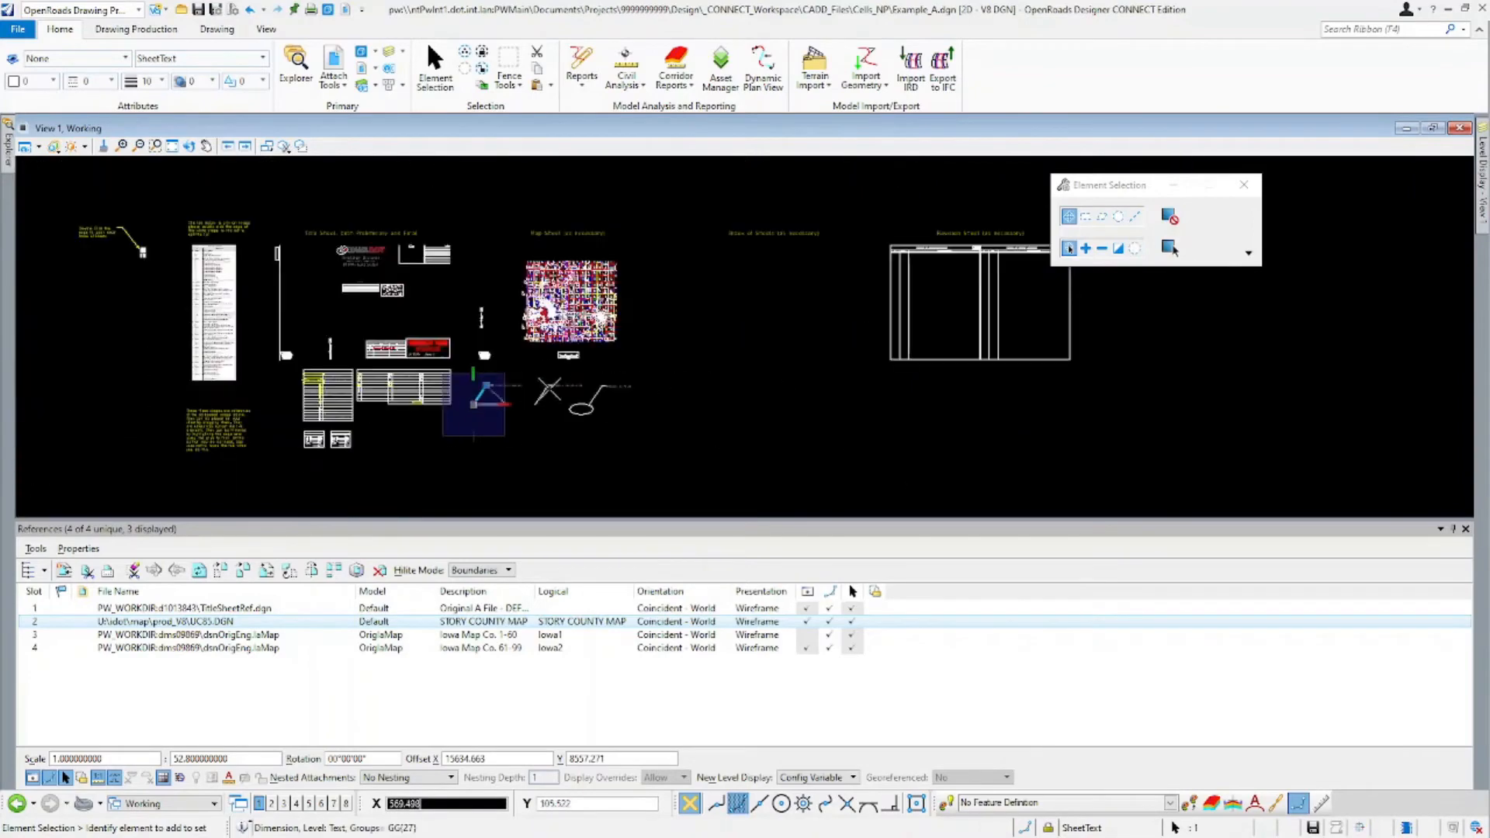
scroll(536, 308, "up", 5)
scroll(535, 363, "up", 8)
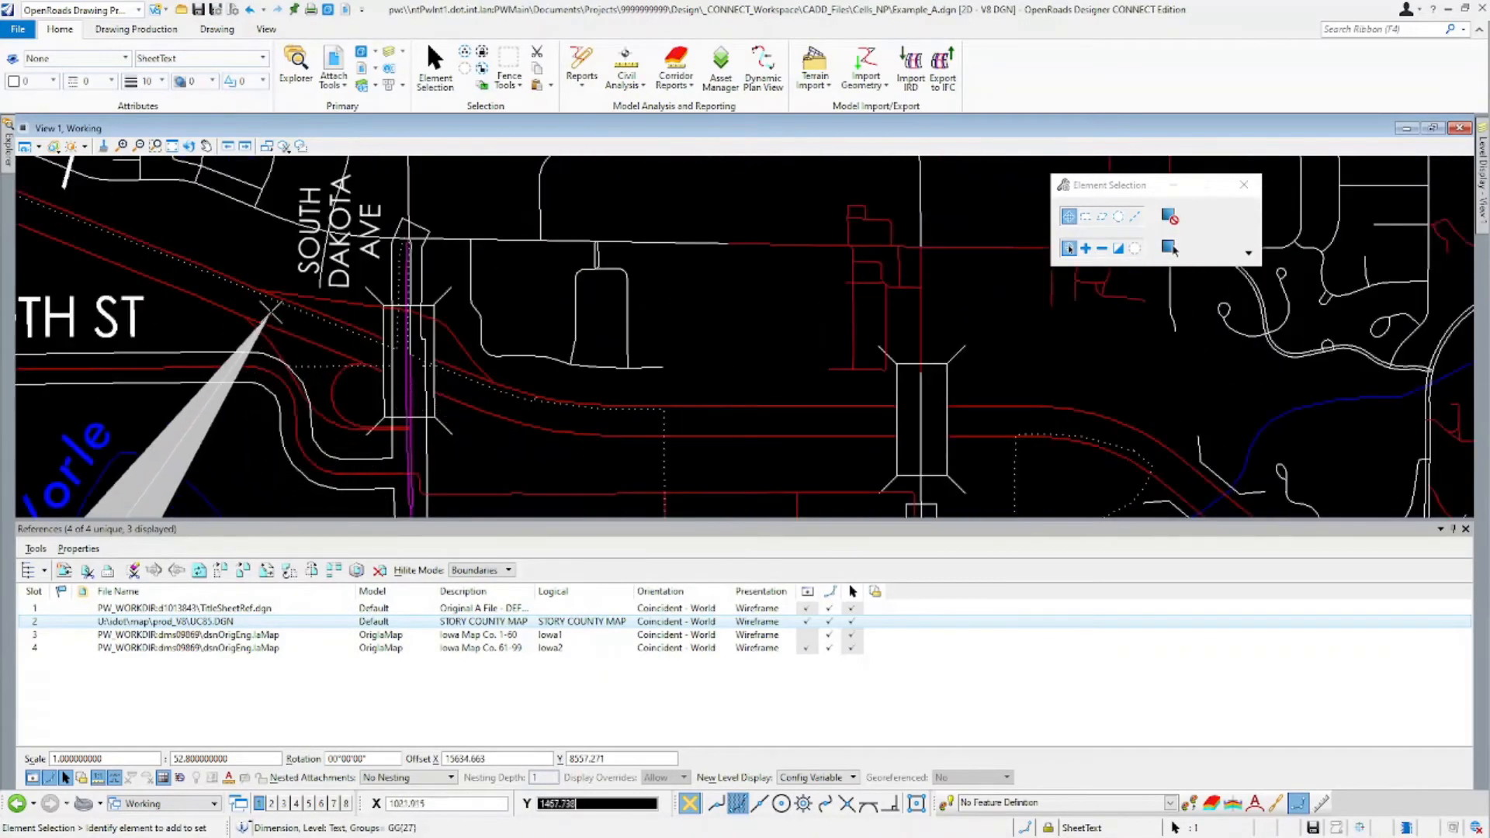
left_click(245, 303)
Move the BEGIN CONSTRUCTION text to the west side of the county map, just above the Map Sheet's north arrow.
scroll(480, 374, "down", 5)
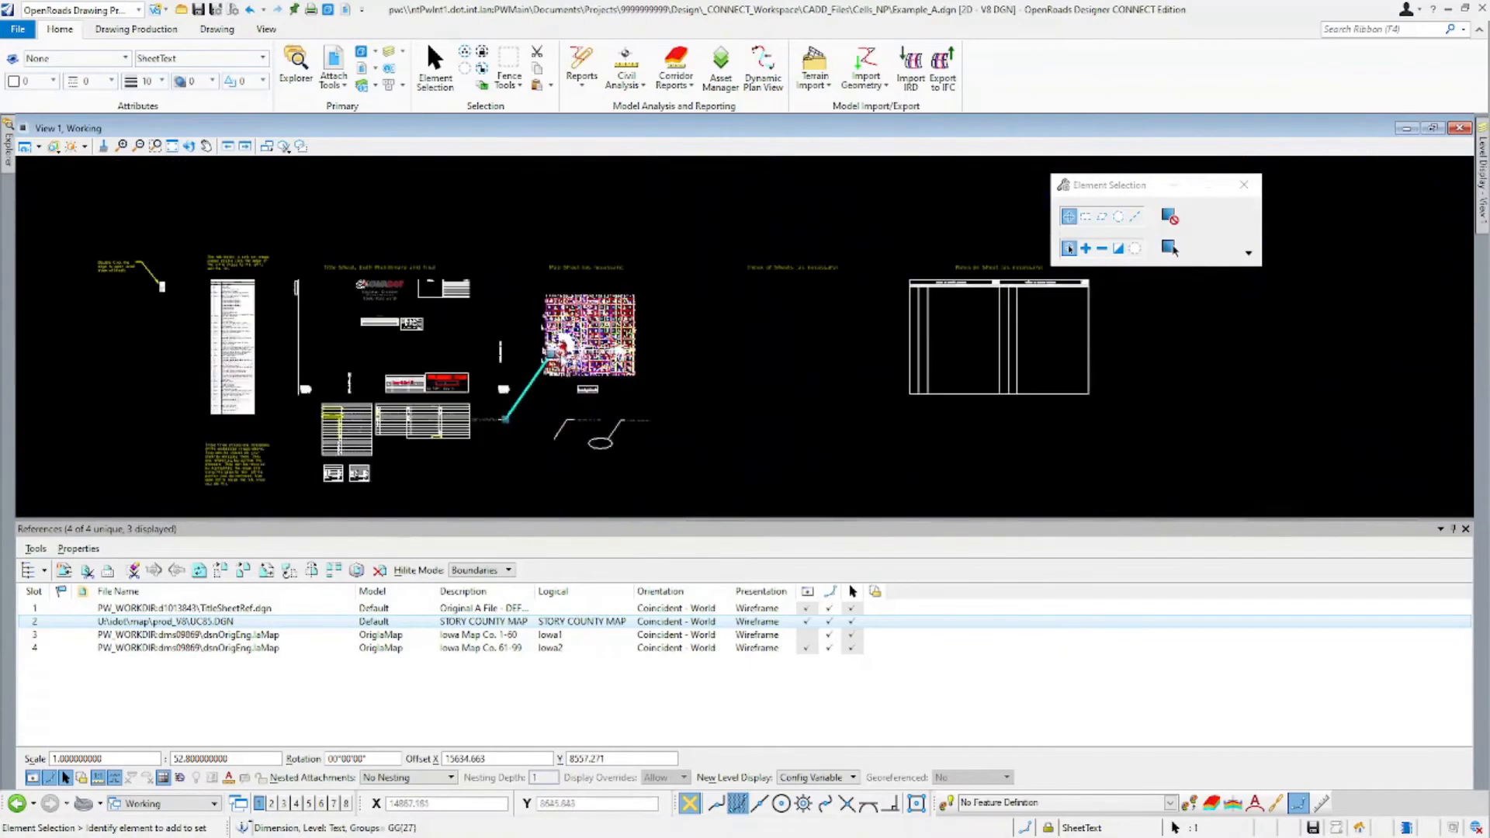
scroll(489, 419, "up", 2)
left_click_drag(492, 411, 582, 172)
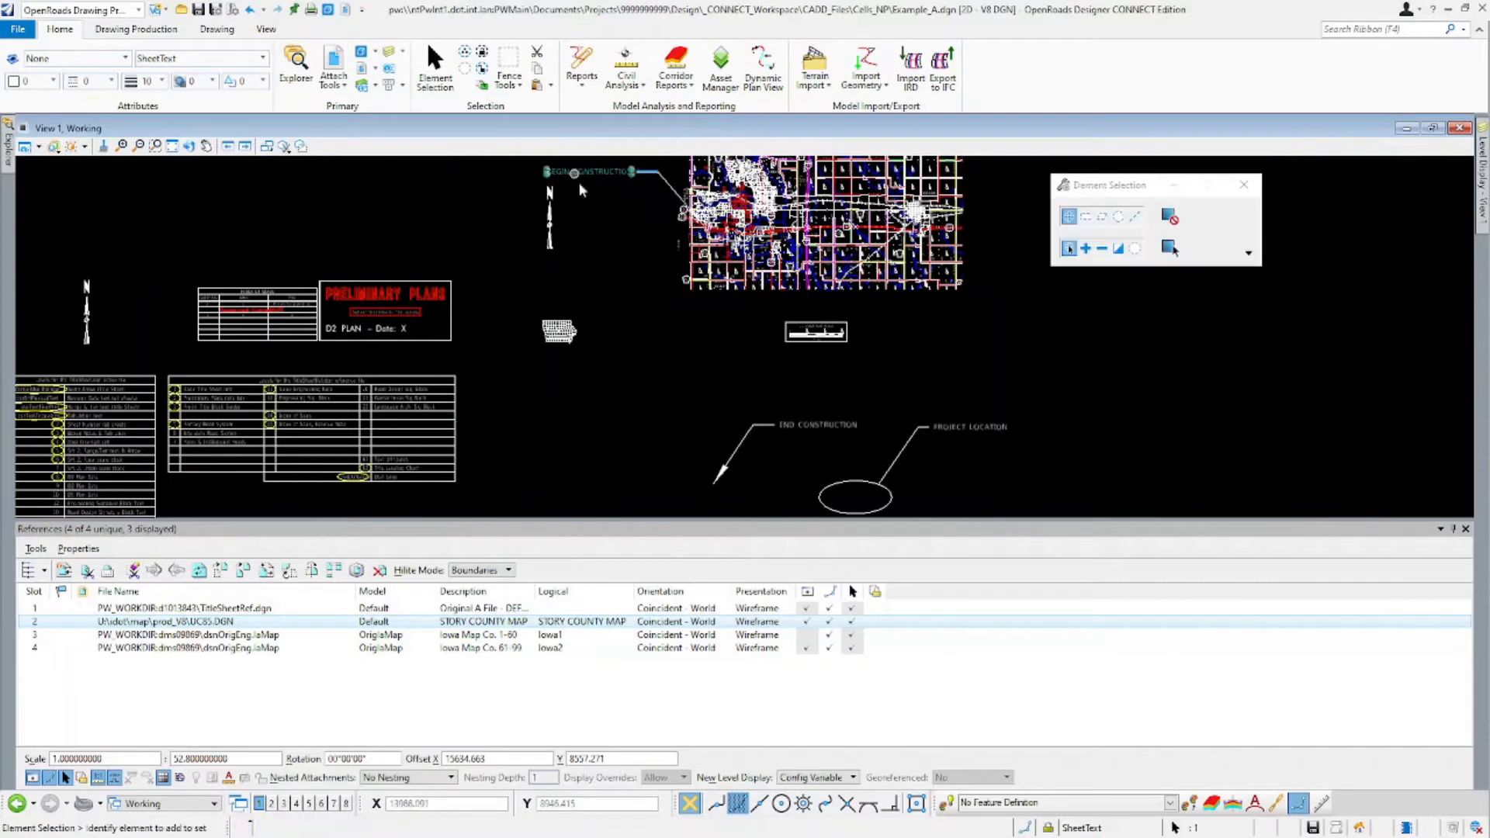
Move the END CONSTRUCTION arrowhead onto Highway 30 just east of Dayton Ave, at the I-35 interchange on the county map.
left_click(780, 457)
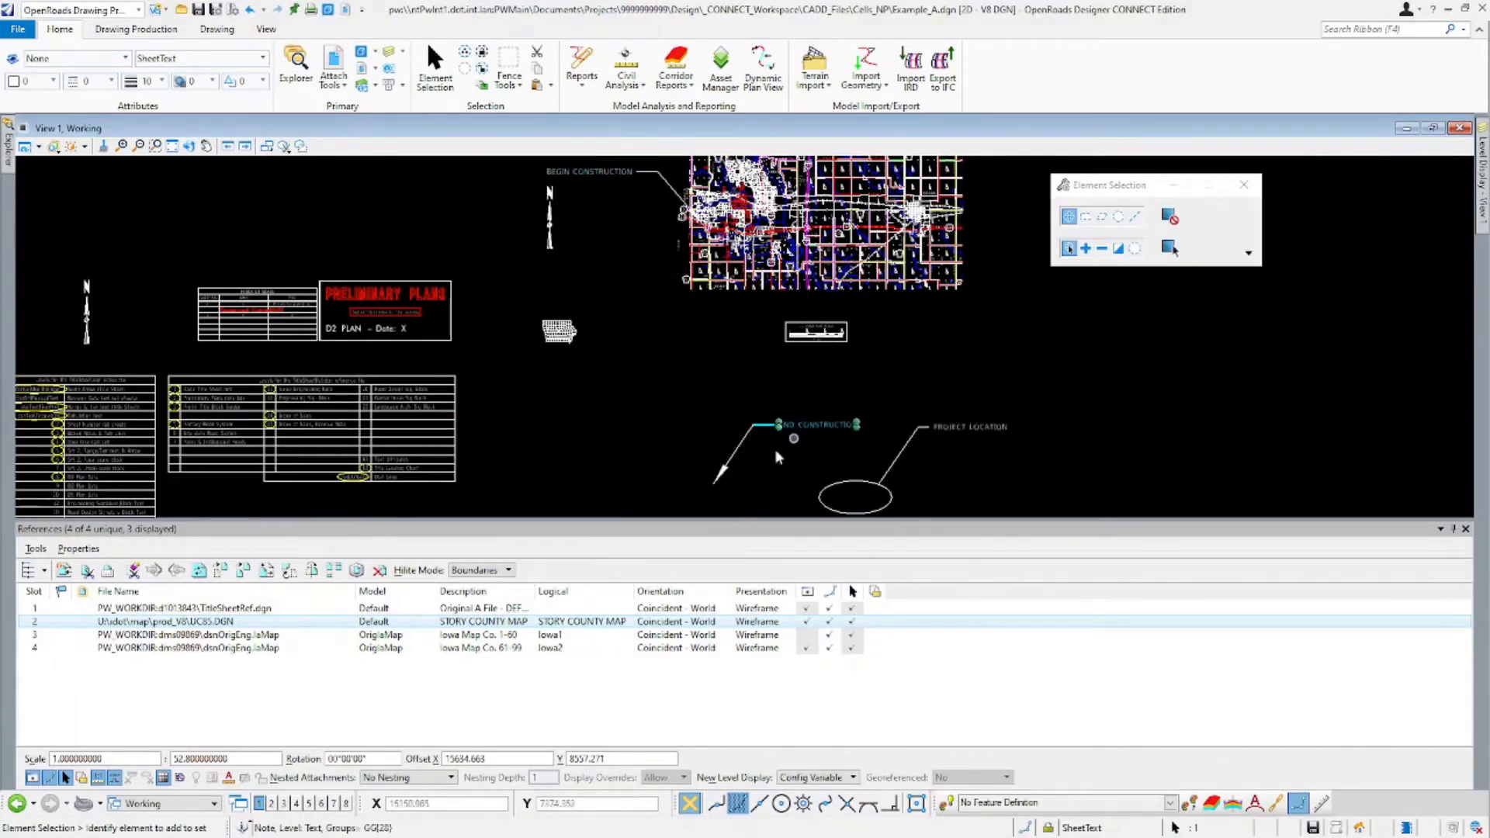
left_click(726, 474)
left_click(714, 484)
scroll(801, 244, "up", 8)
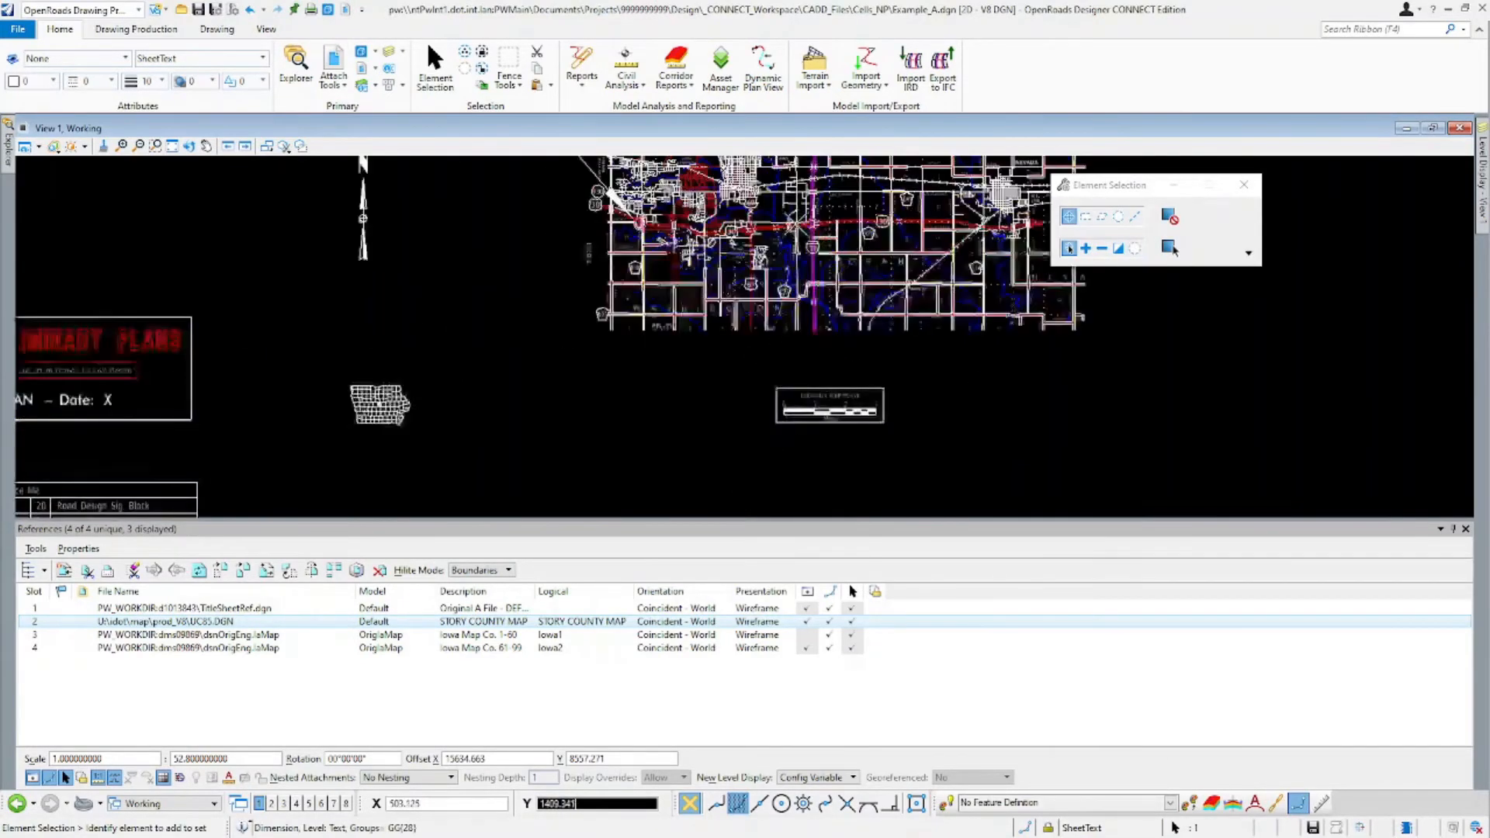
scroll(821, 224, "up", 6)
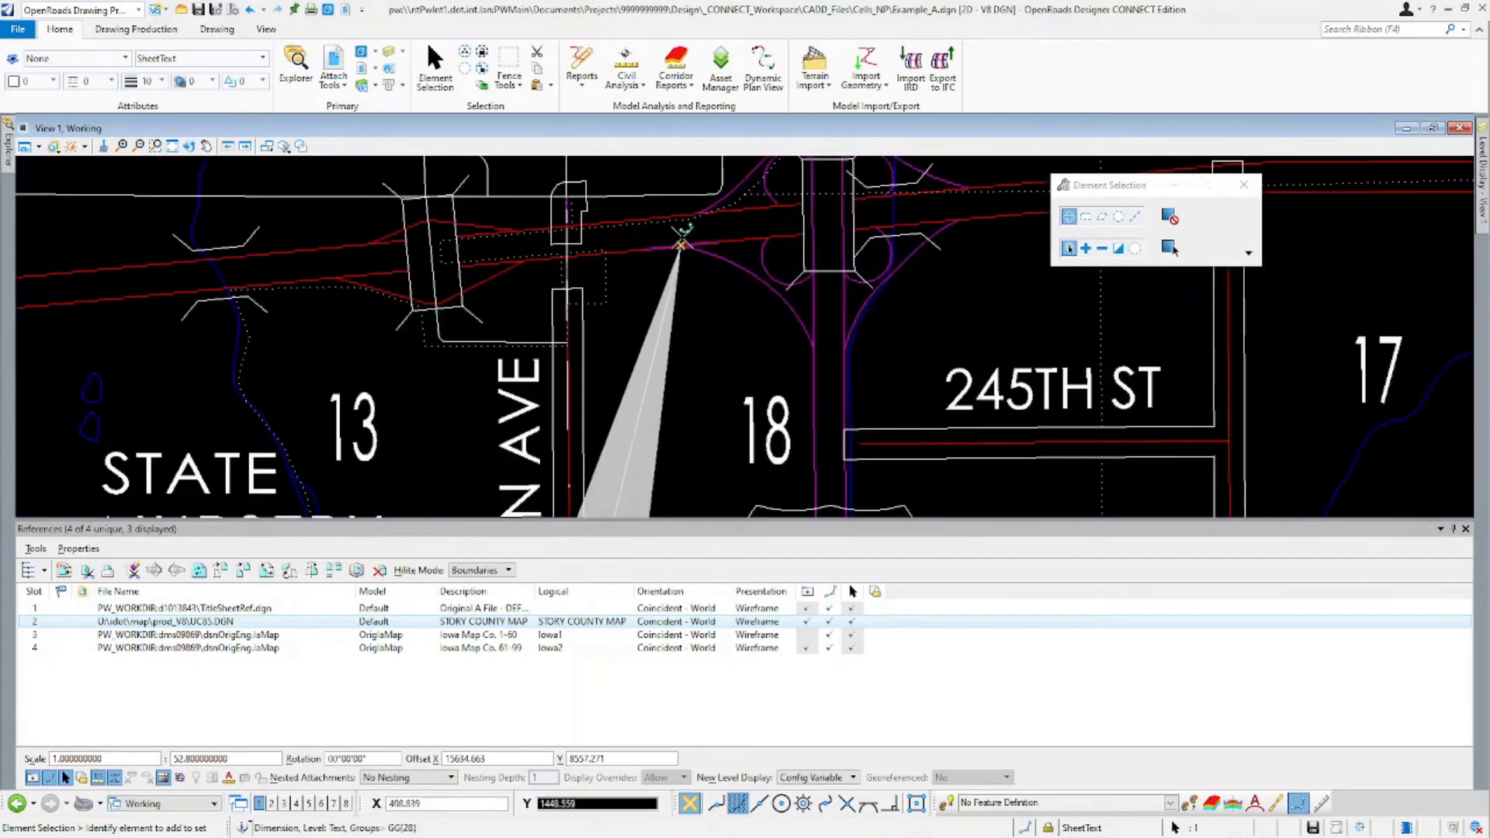
scroll(691, 233, "up", 1)
Move the END CONSTRUCTION text just below the county map's southern edge, above and beside the map scale bar.
scroll(679, 233, "down", 10)
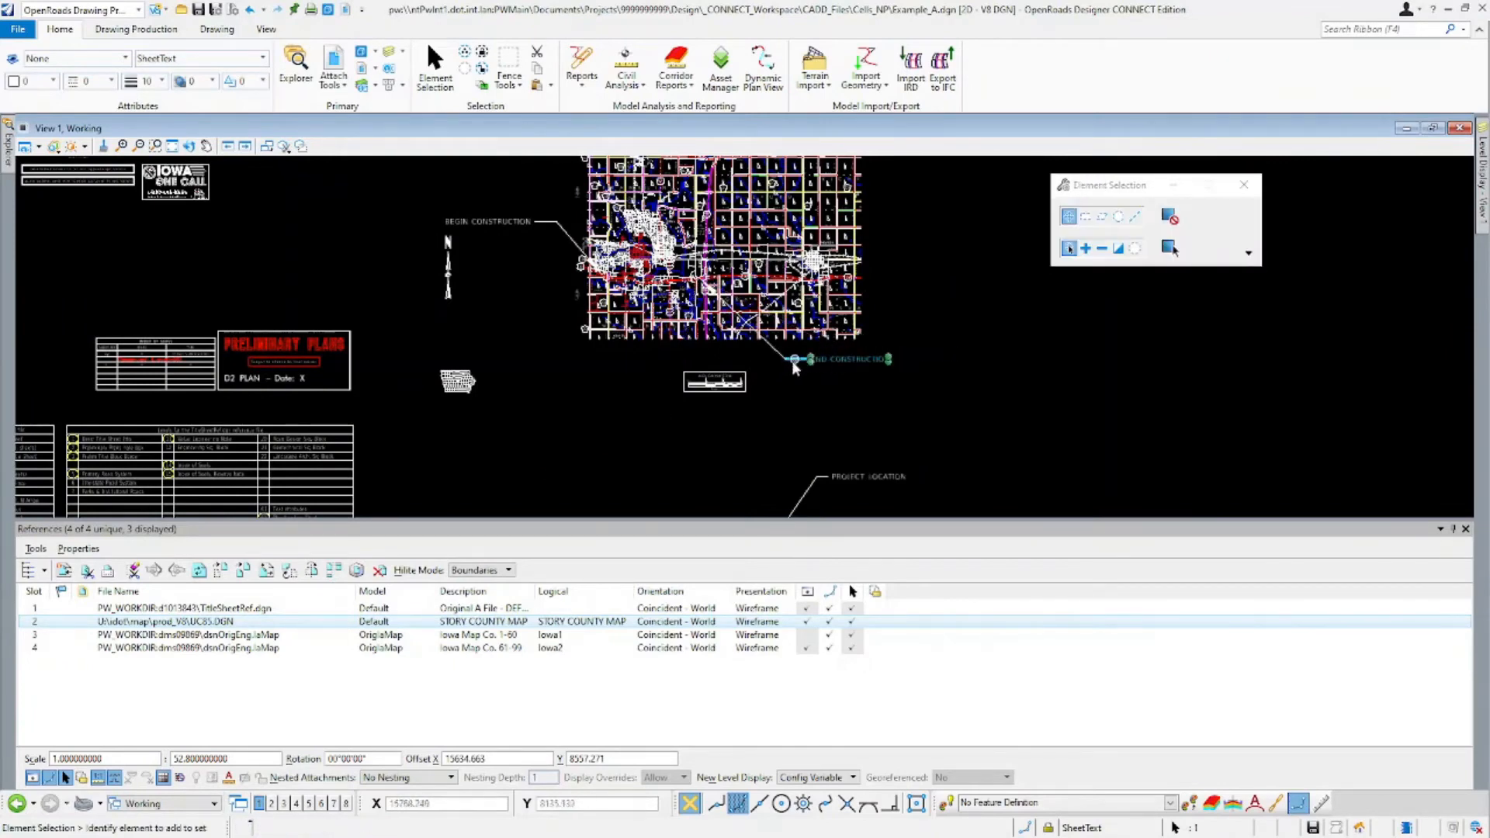
left_click_drag(836, 361, 811, 359)
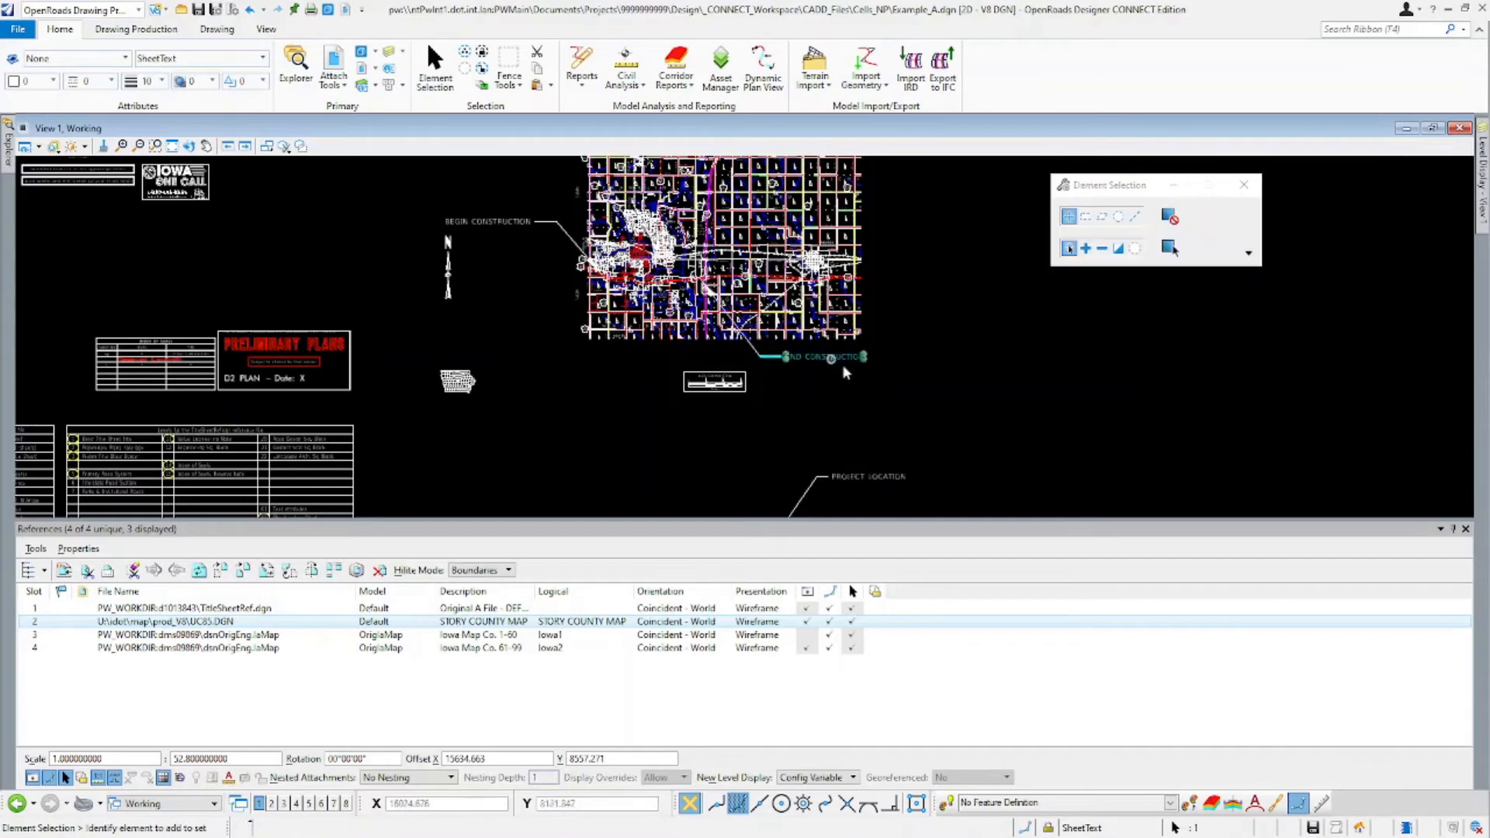
left_click(882, 373)
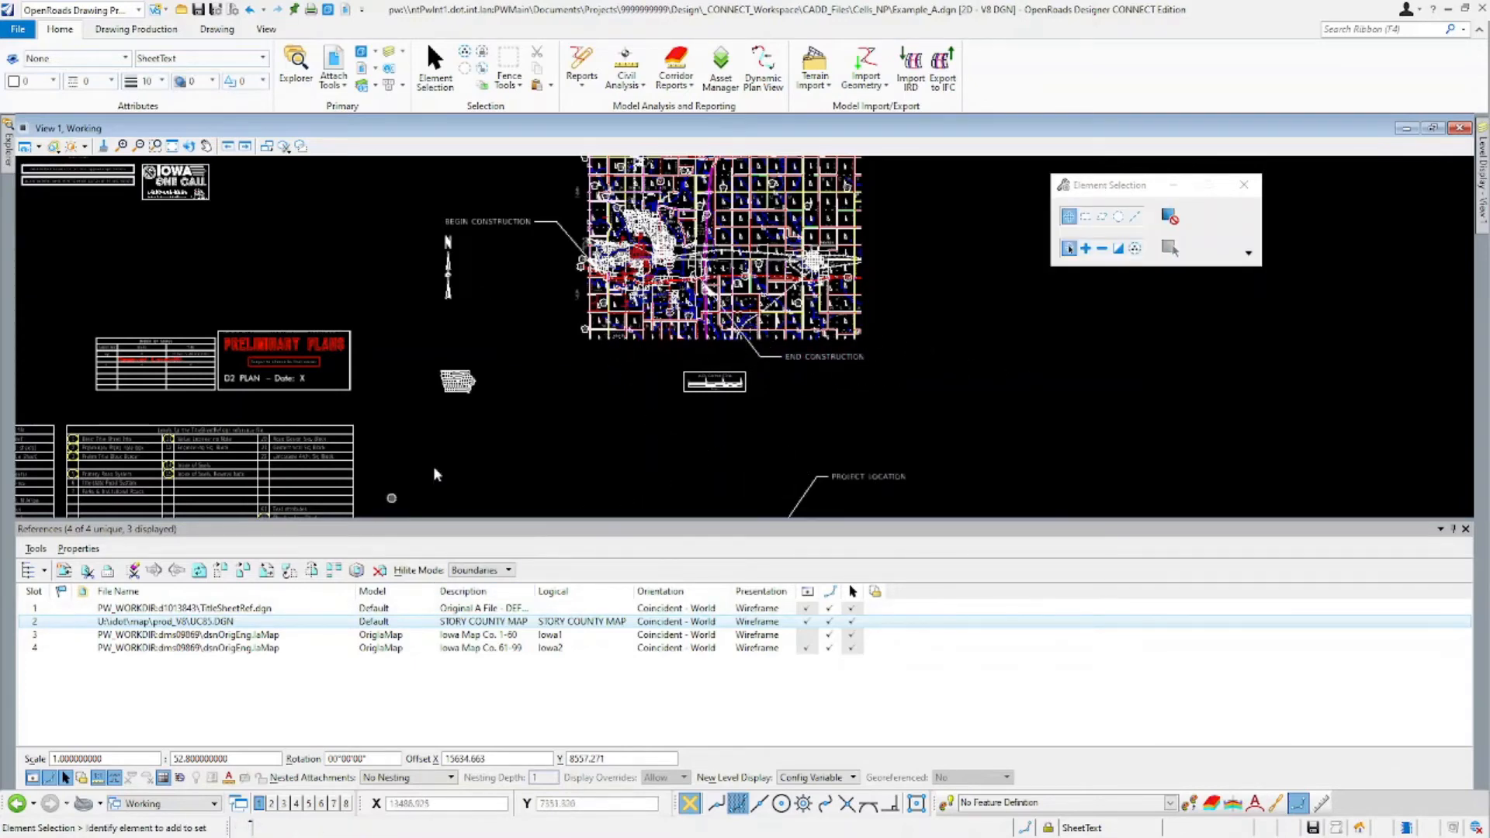
Test the tdCoIntCL level of the STORY COUNTY MAP reference on and off, and turn on its tdCoPriCL level.
scroll(695, 284, "up", 5)
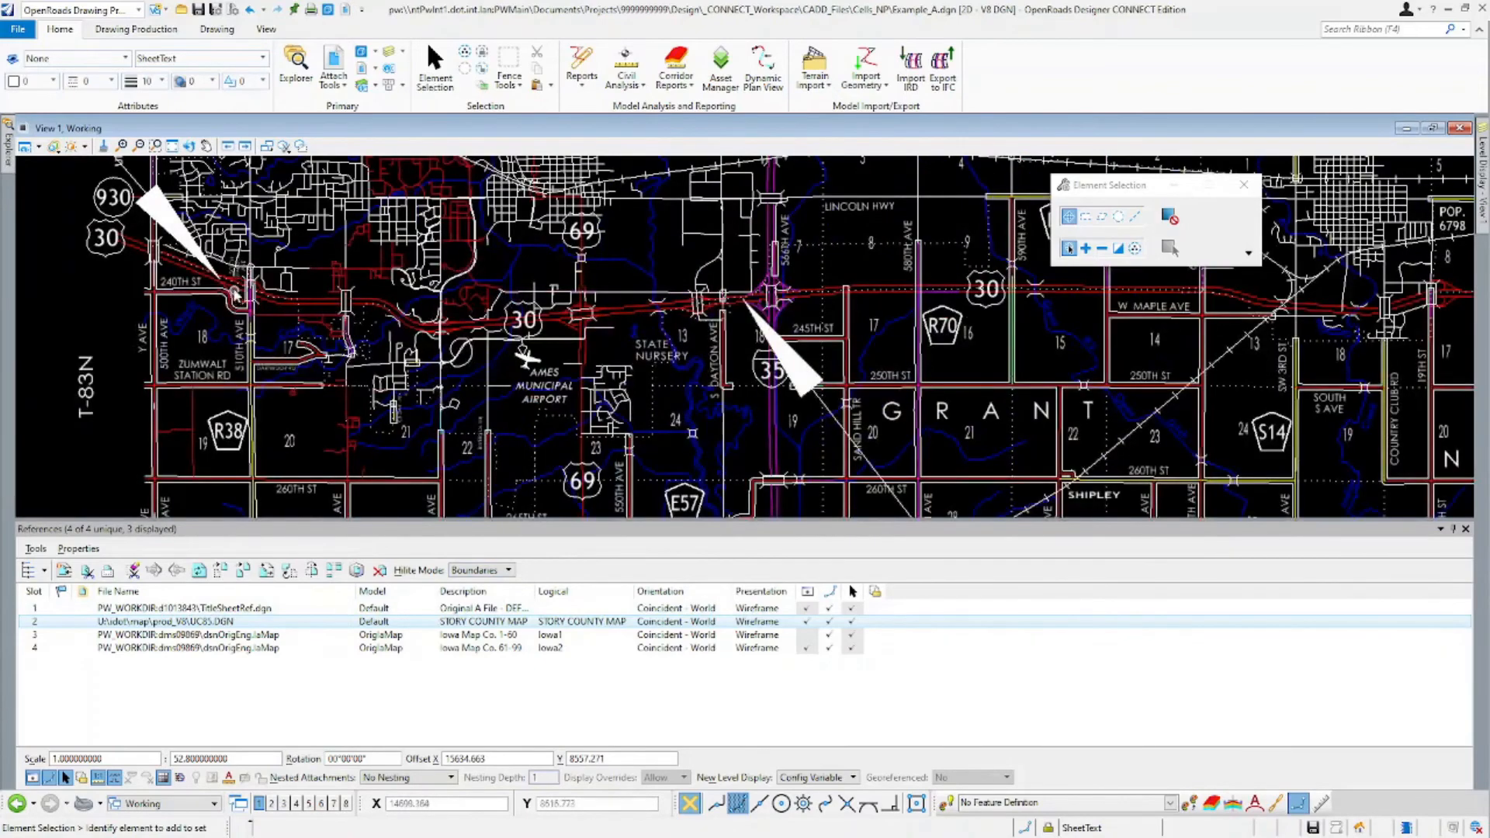
scroll(235, 294, "up", 3)
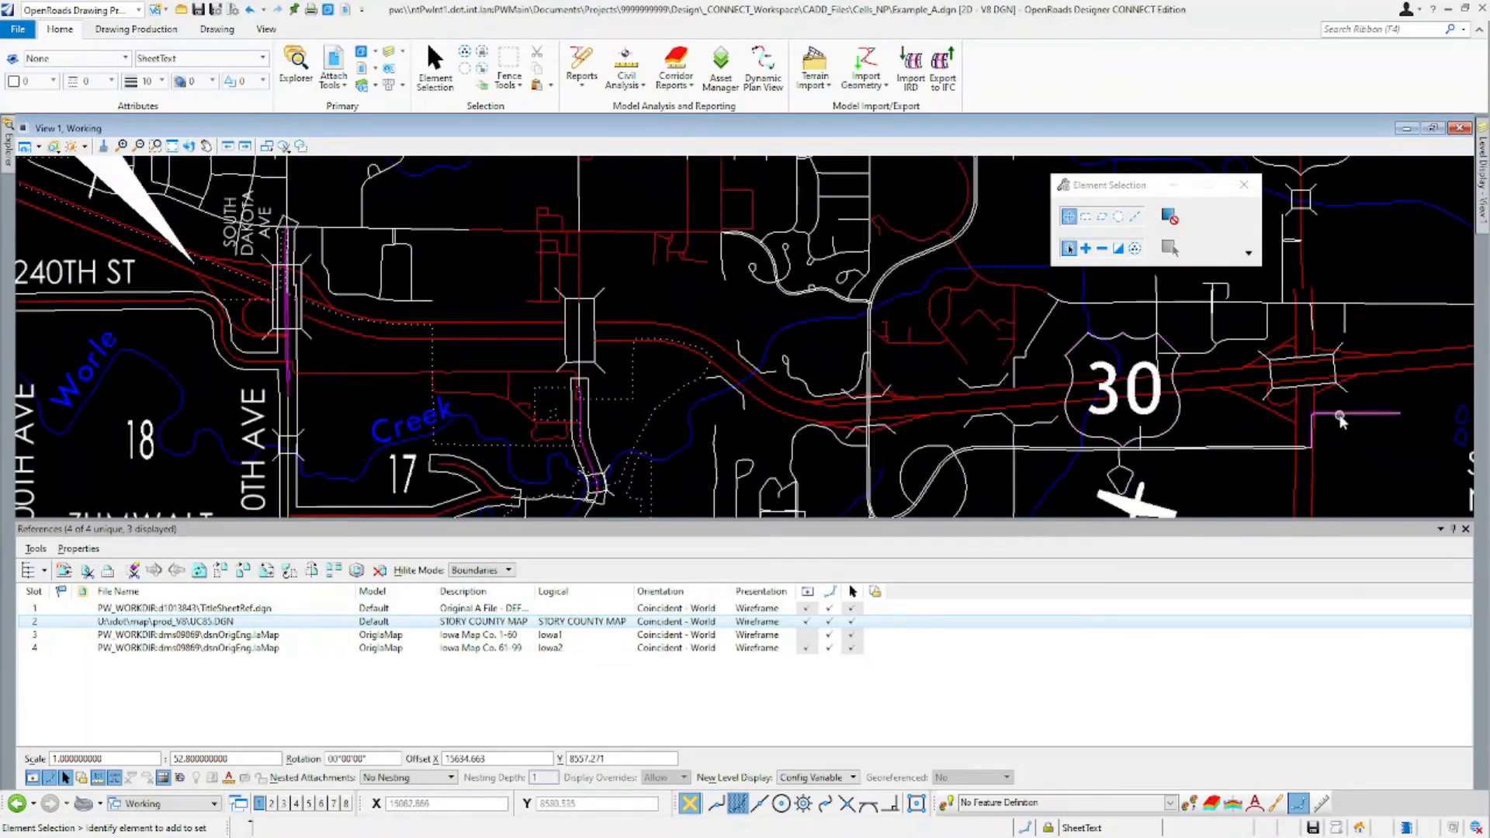
mouse_move(1481, 194)
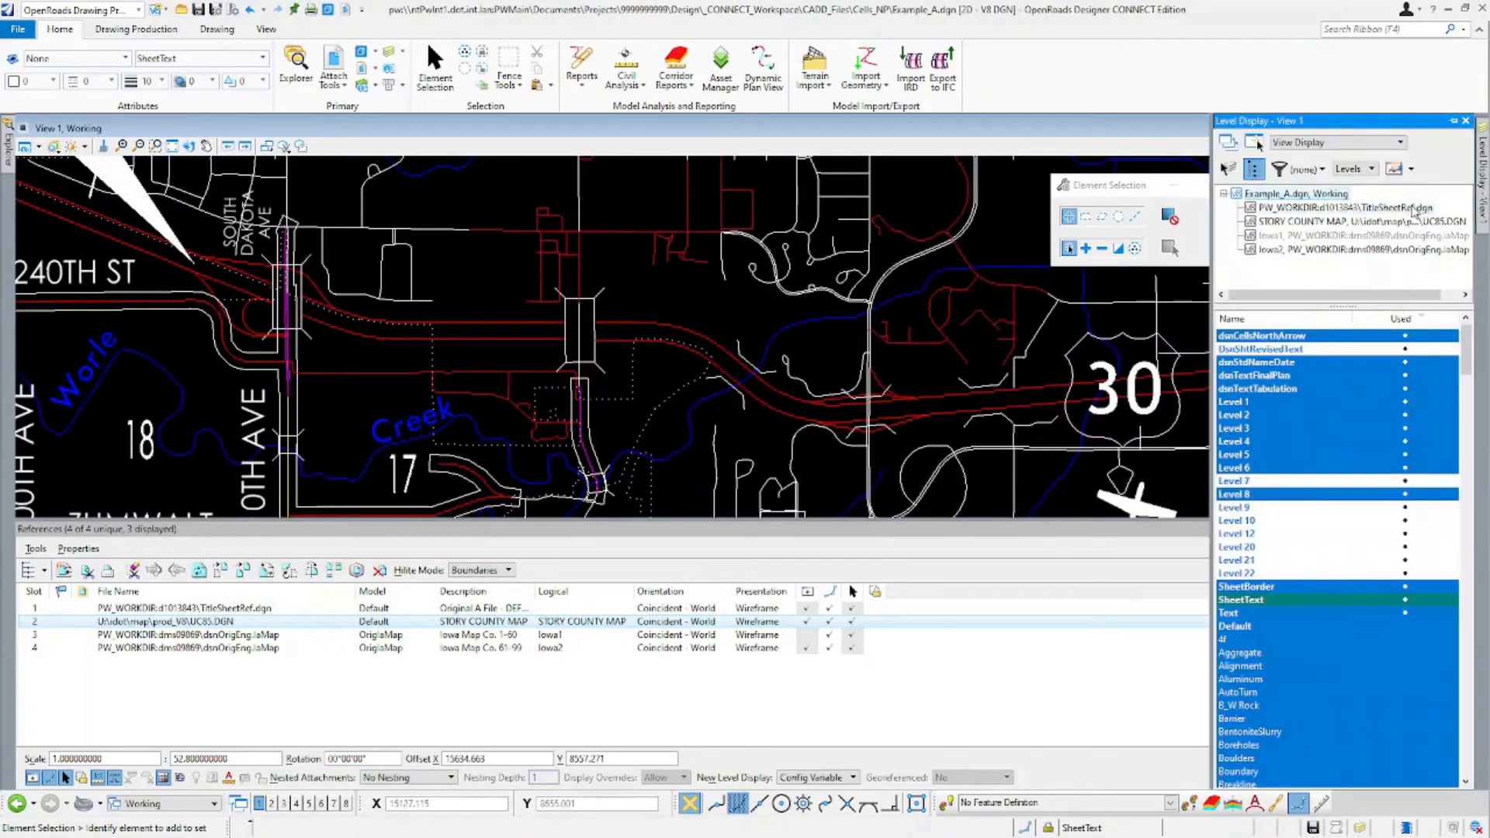
left_click(1392, 224)
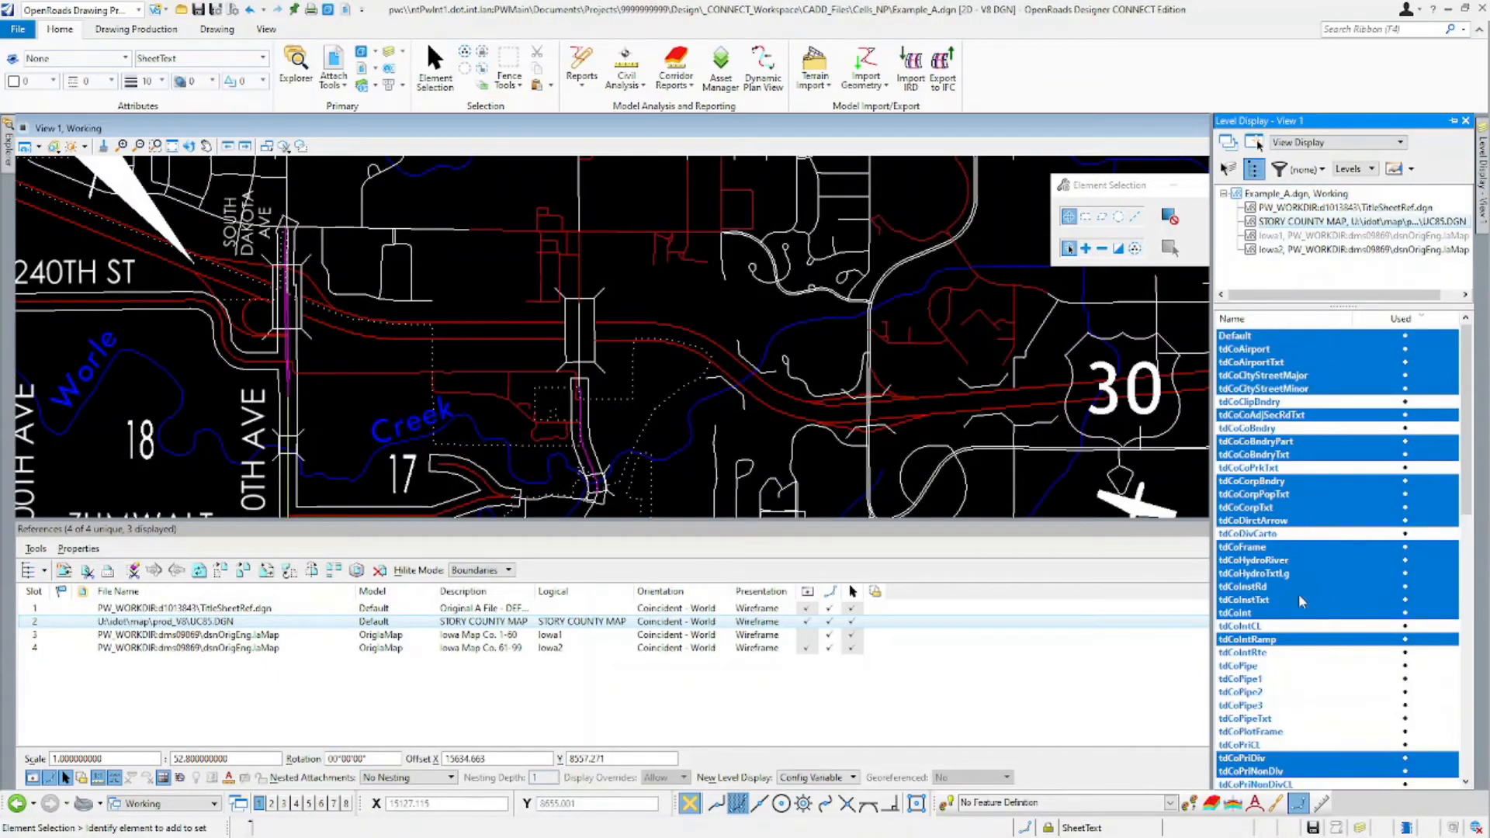
scroll(1294, 671, "down", 1)
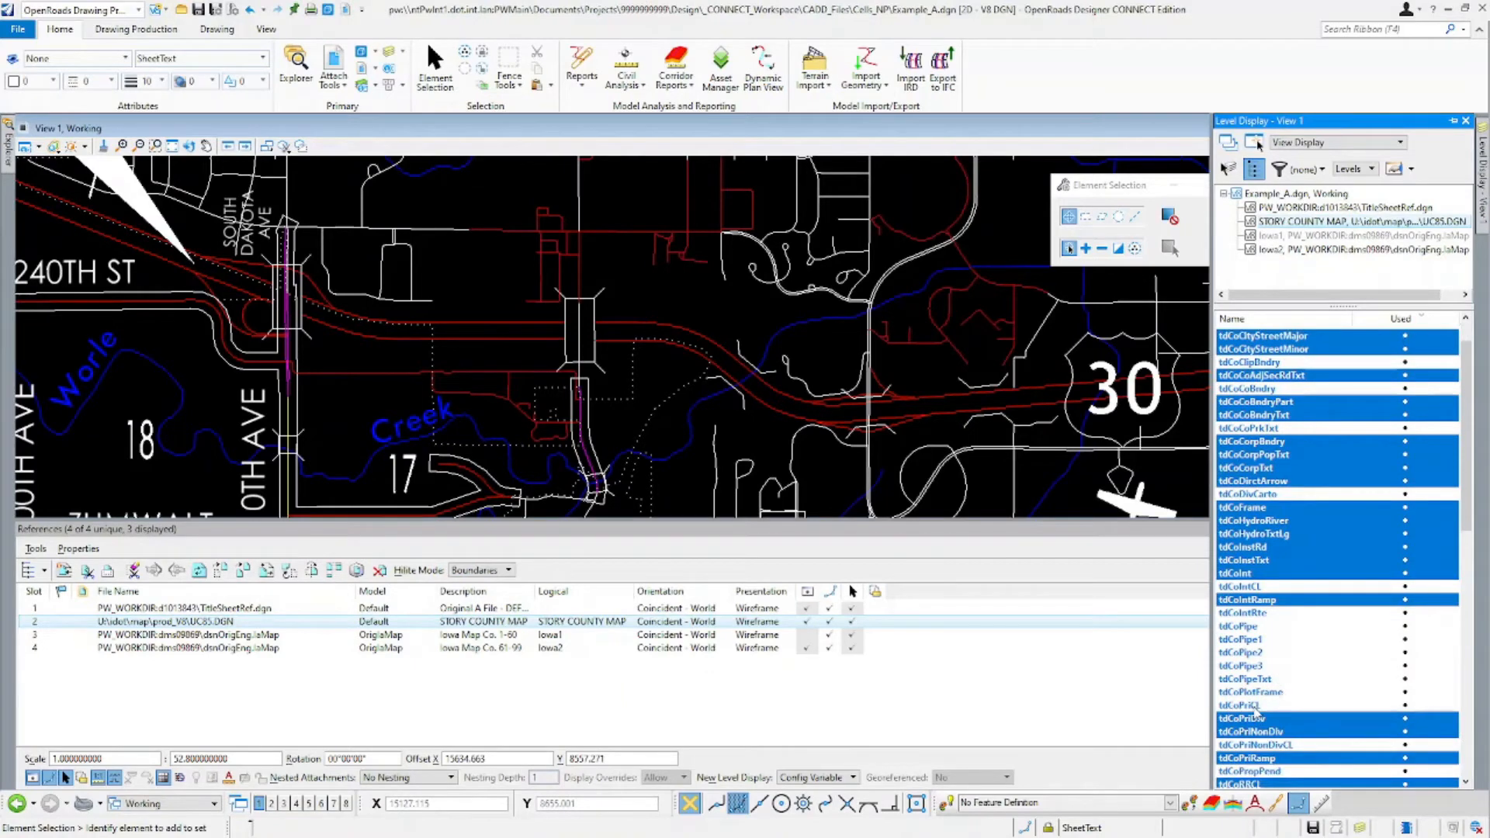
left_click(1255, 707)
left_click(1256, 708)
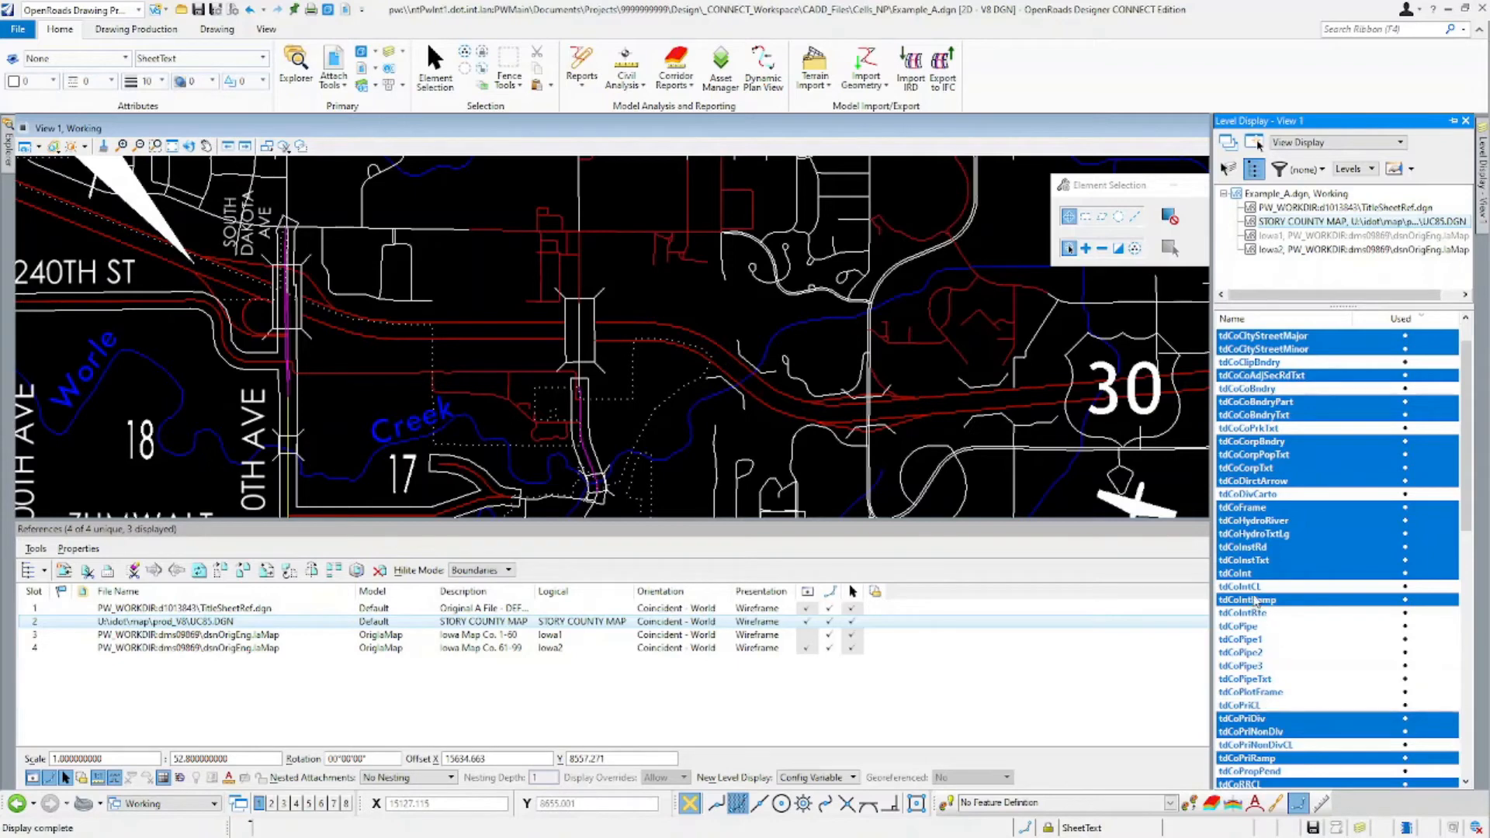
left_click(1255, 589)
left_click(1256, 589)
left_click(1255, 708)
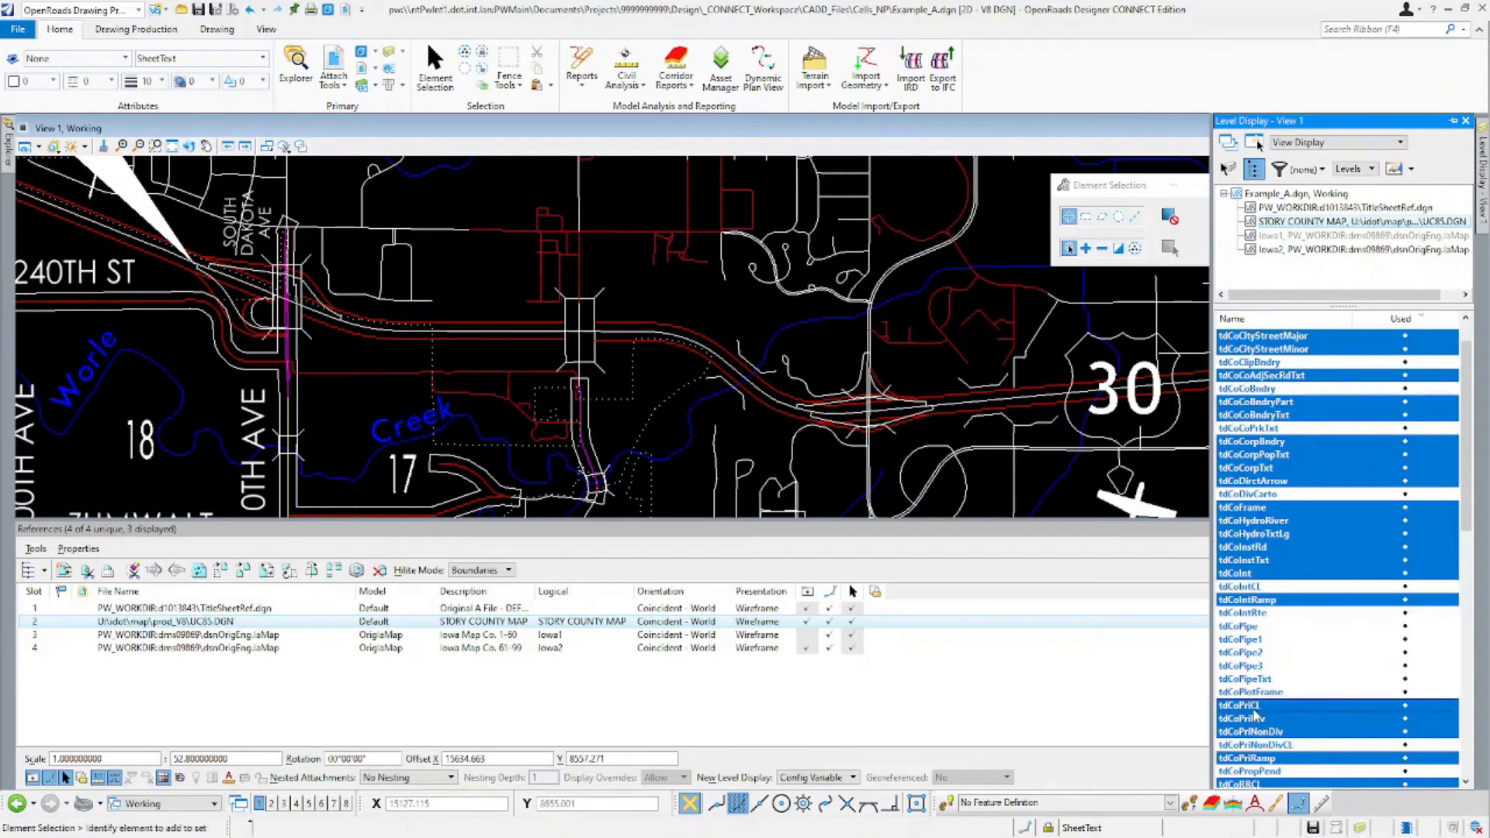
Examine the Highway 30 centerline on the county map between the BEGIN and END CONSTRUCTION arrowheads.
scroll(185, 249, "up", 2)
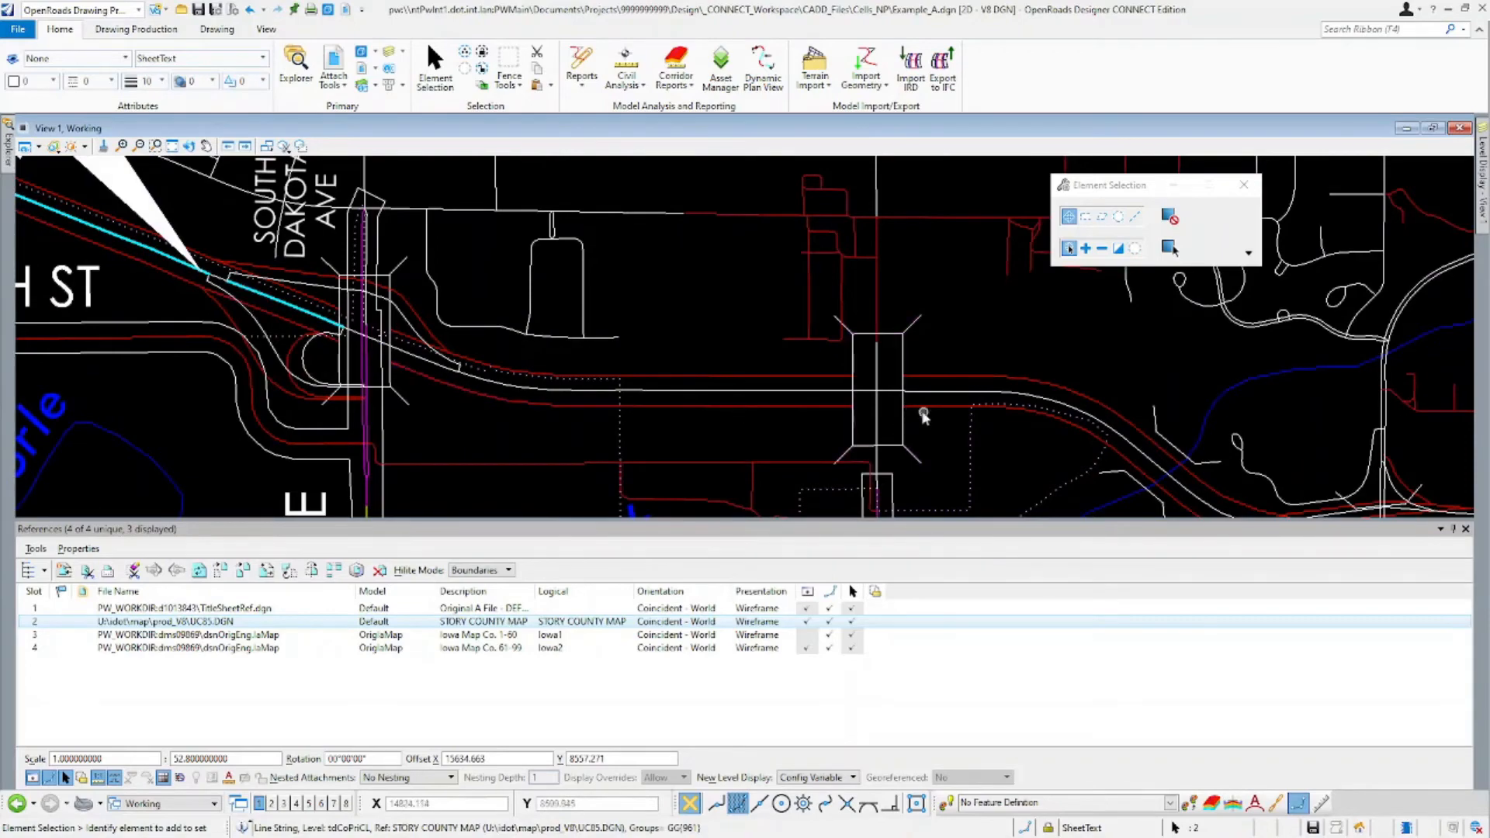
scroll(733, 407, "down", 3)
scroll(738, 409, "up", 3)
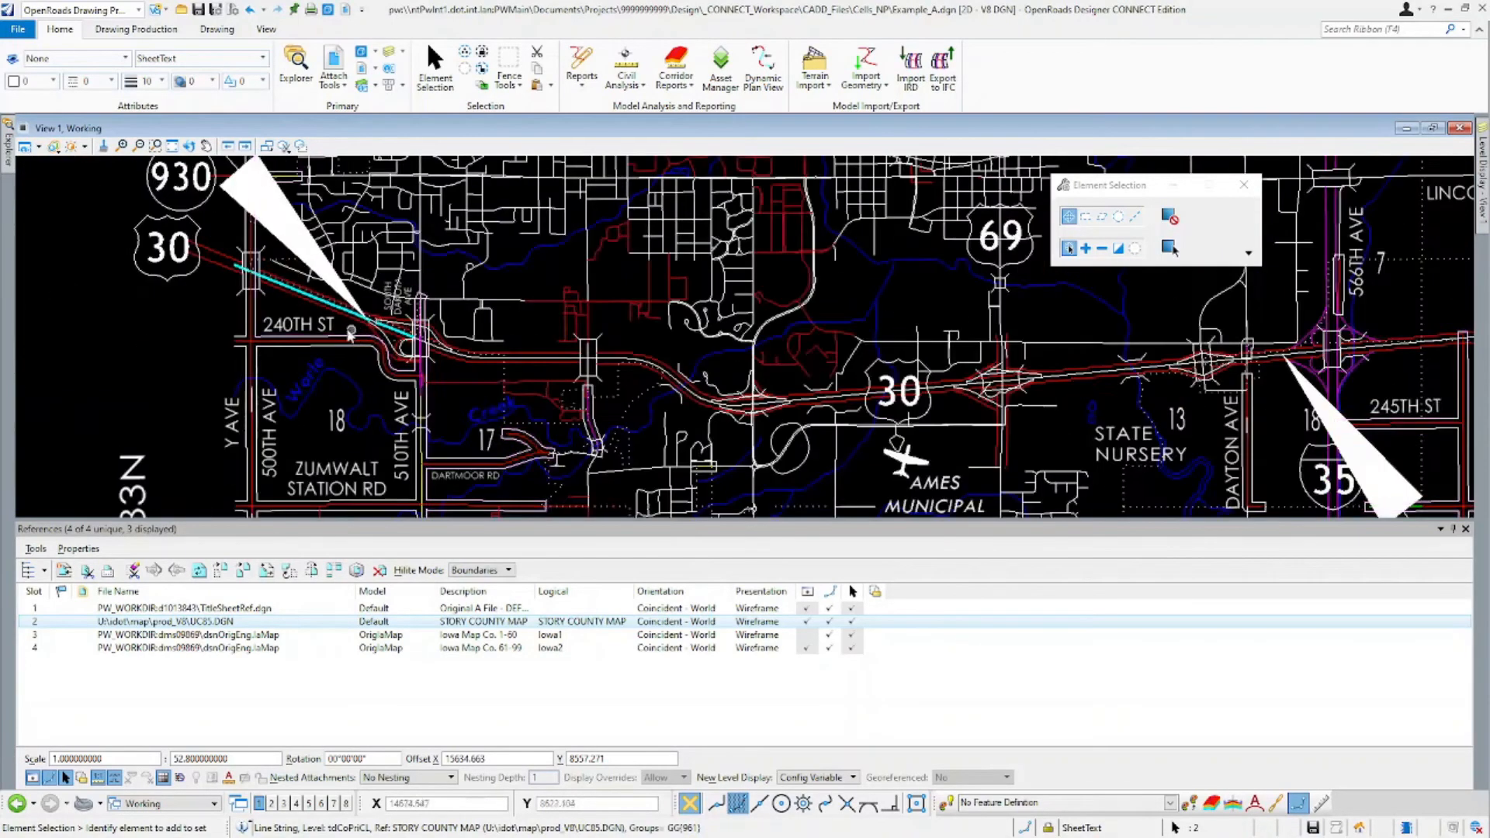
scroll(663, 443, "down", 1)
scroll(297, 419, "down", 1)
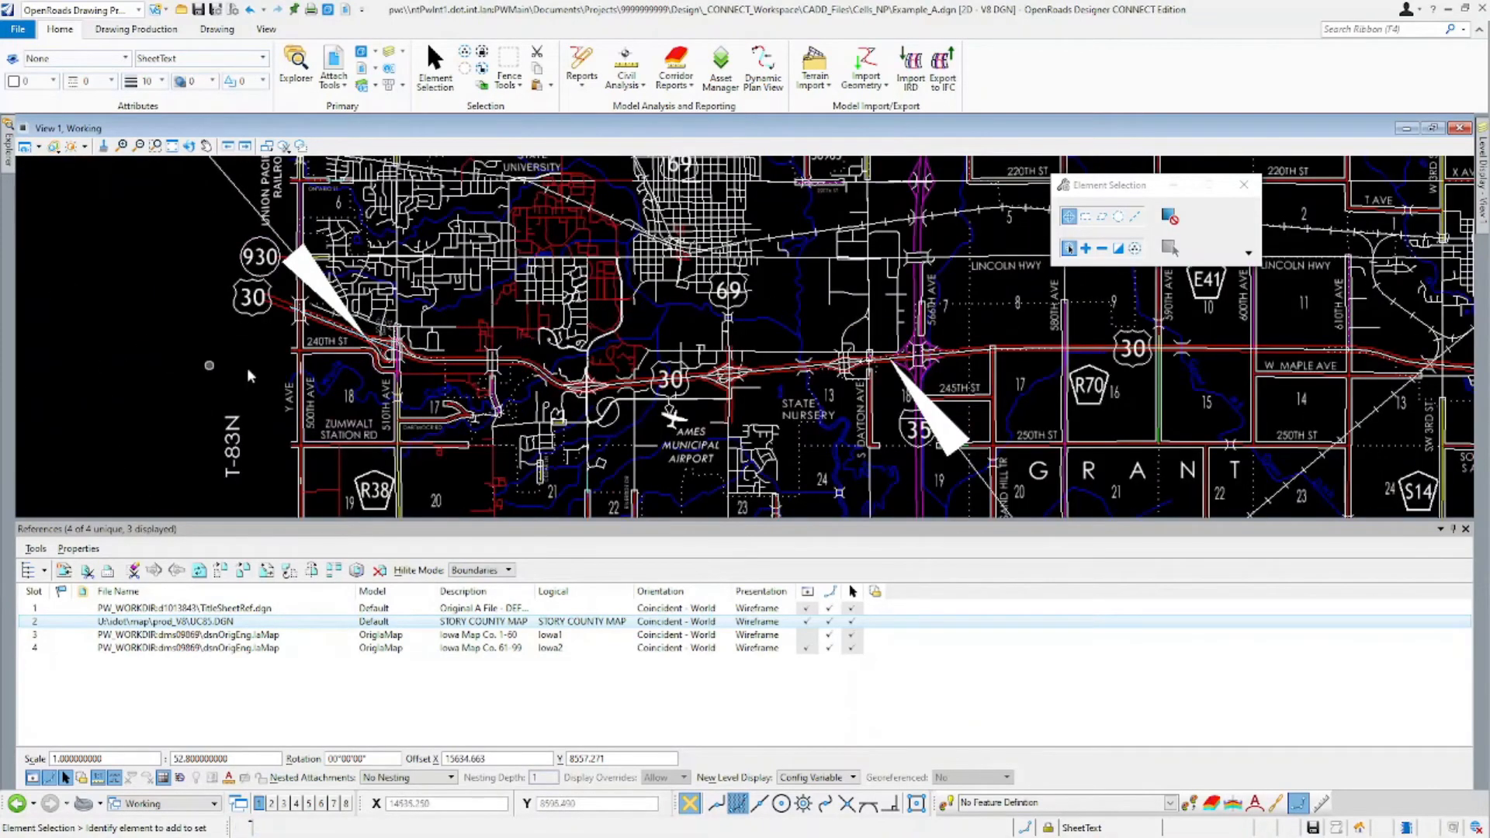
scroll(310, 334, "up", 3)
scroll(428, 304, "up", 3)
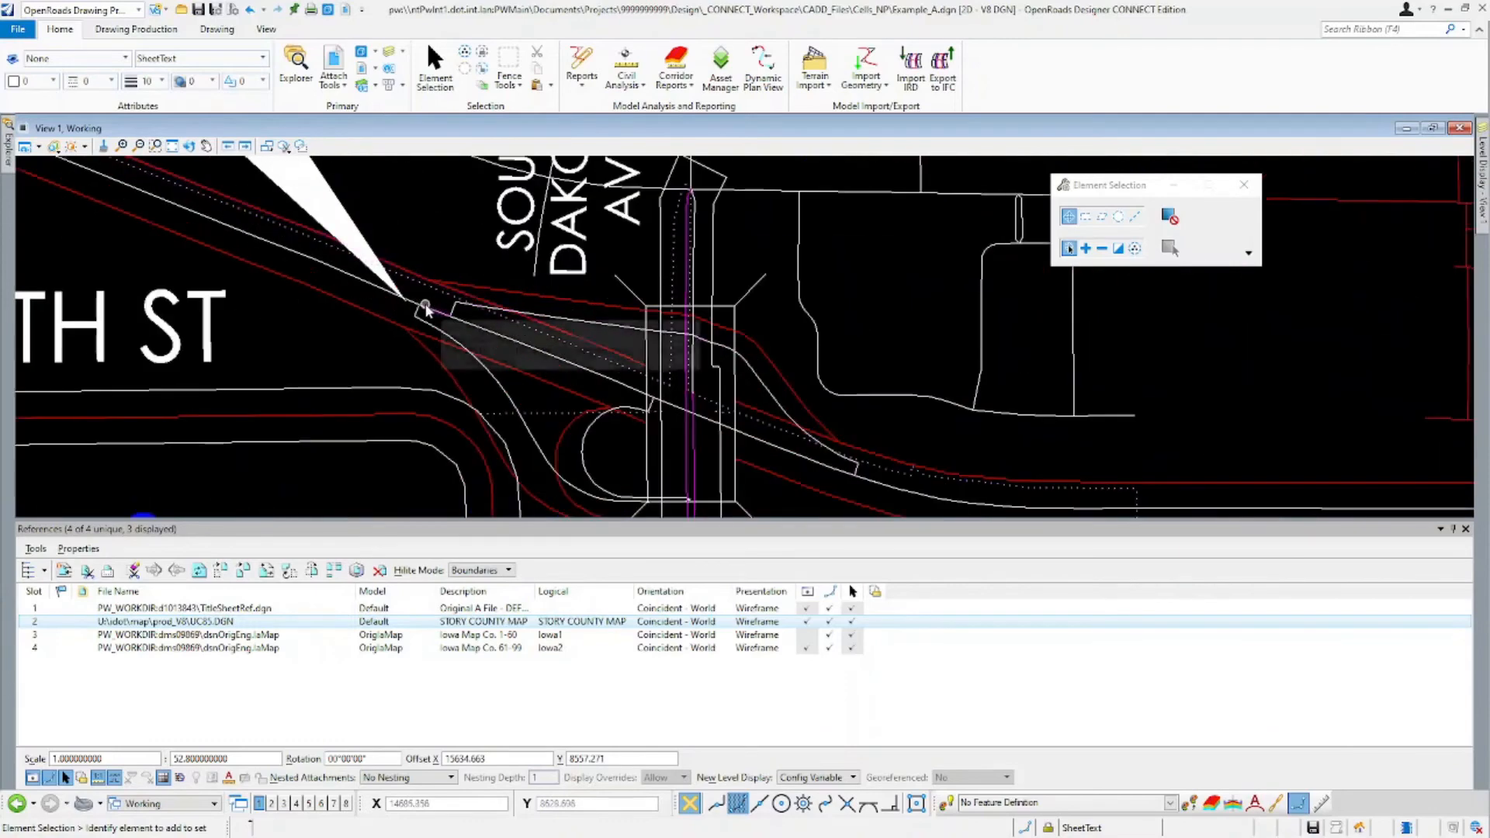
scroll(428, 305, "down", 3)
scroll(505, 342, "down", 3)
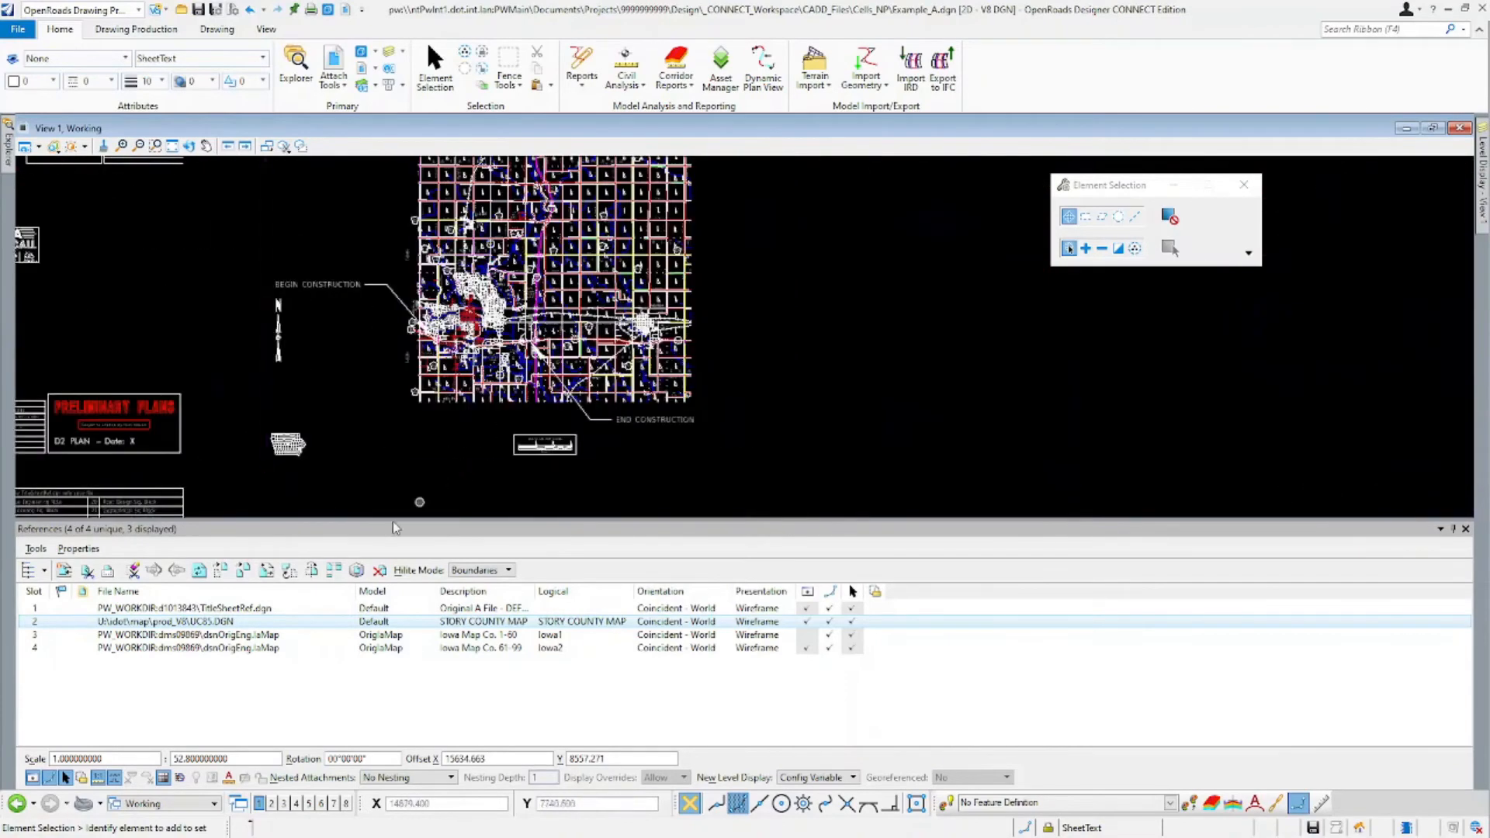
scroll(447, 330, "up", 3)
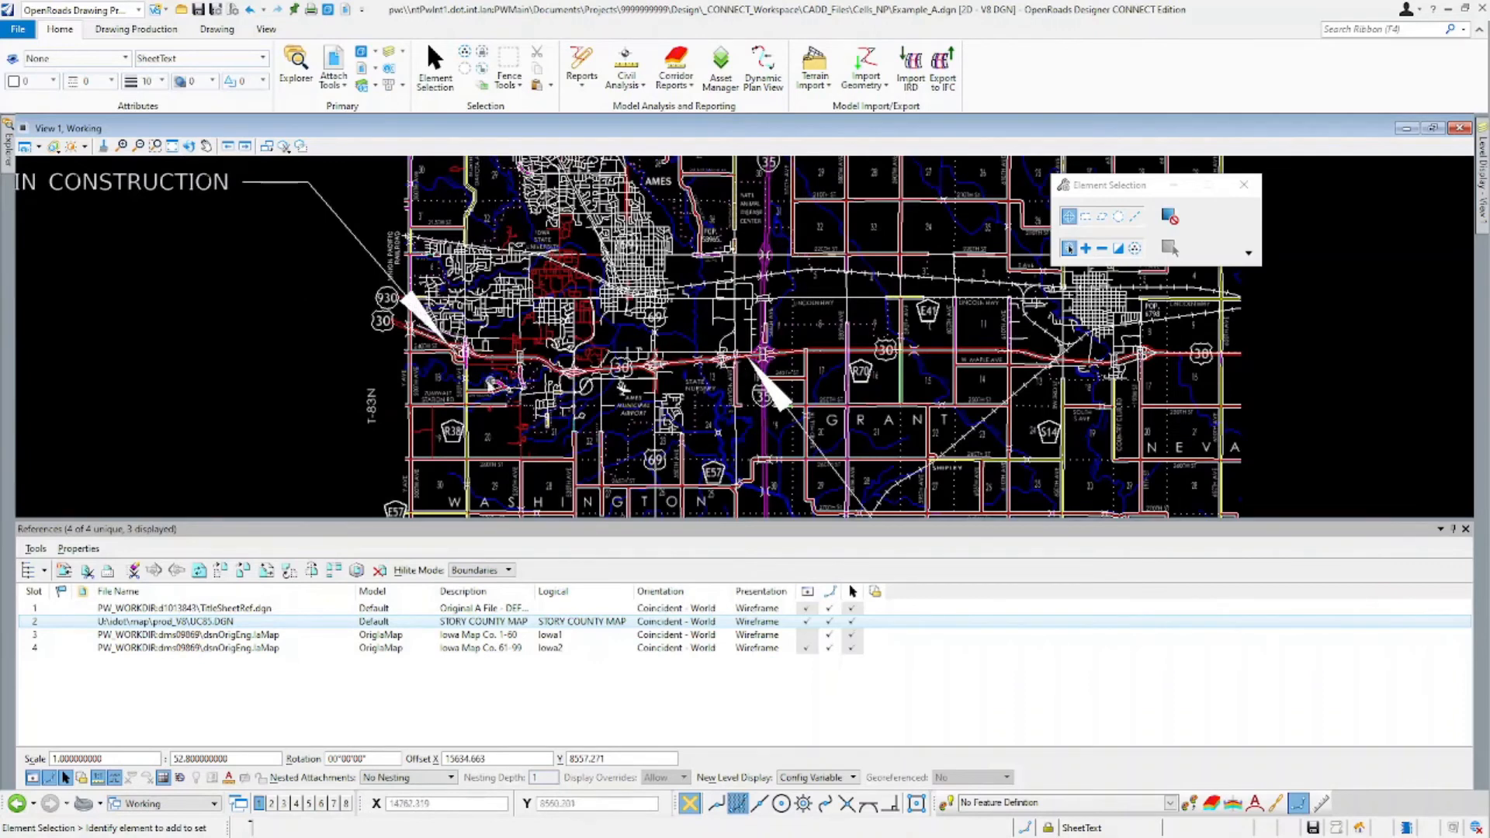
scroll(495, 384, "down", 3)
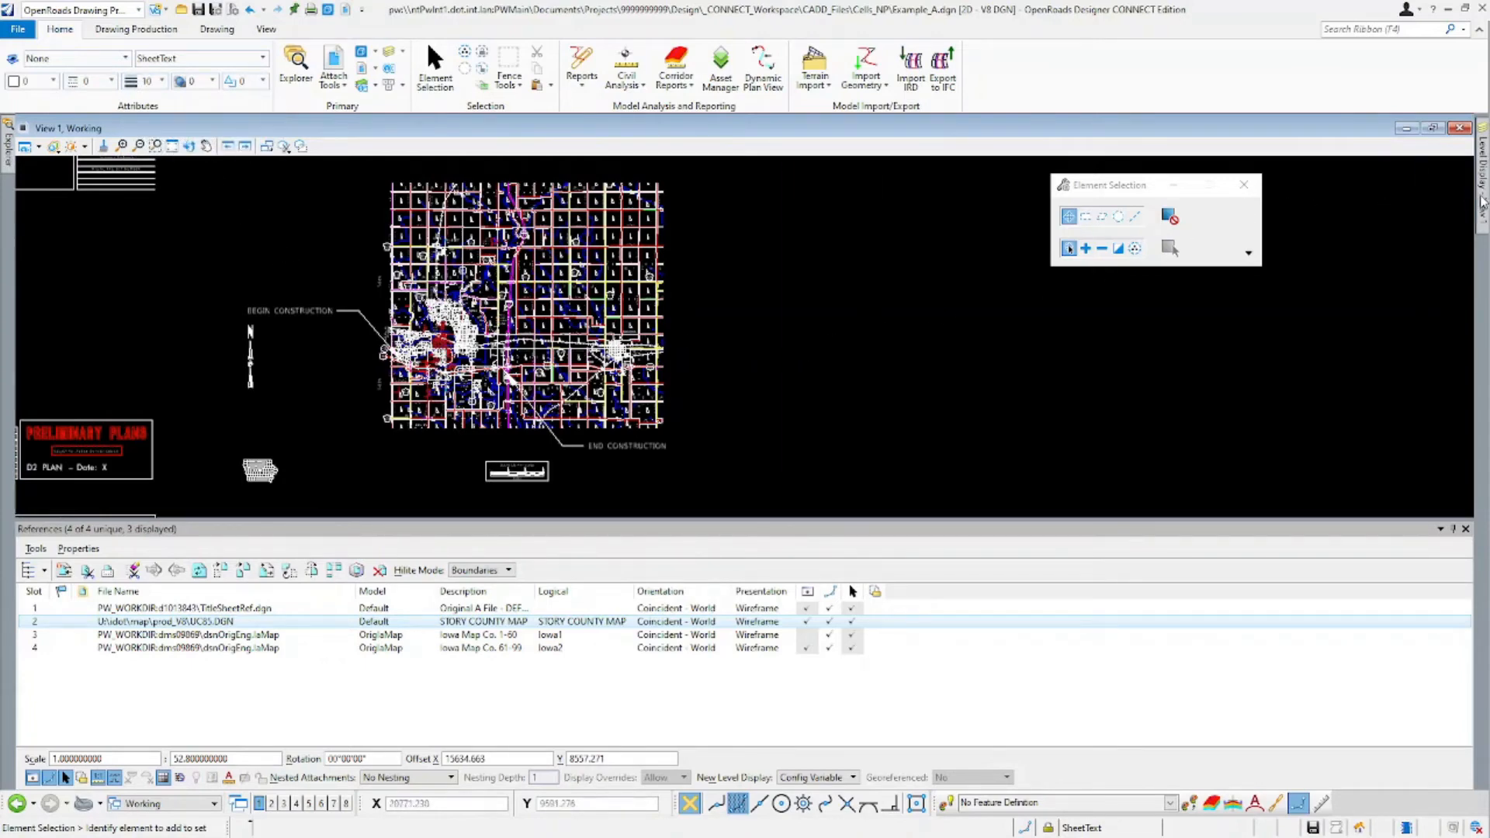
Switch to A02_SheetModel Views and check the county map and construction callouts on the sheet.
mouse_move(1482, 187)
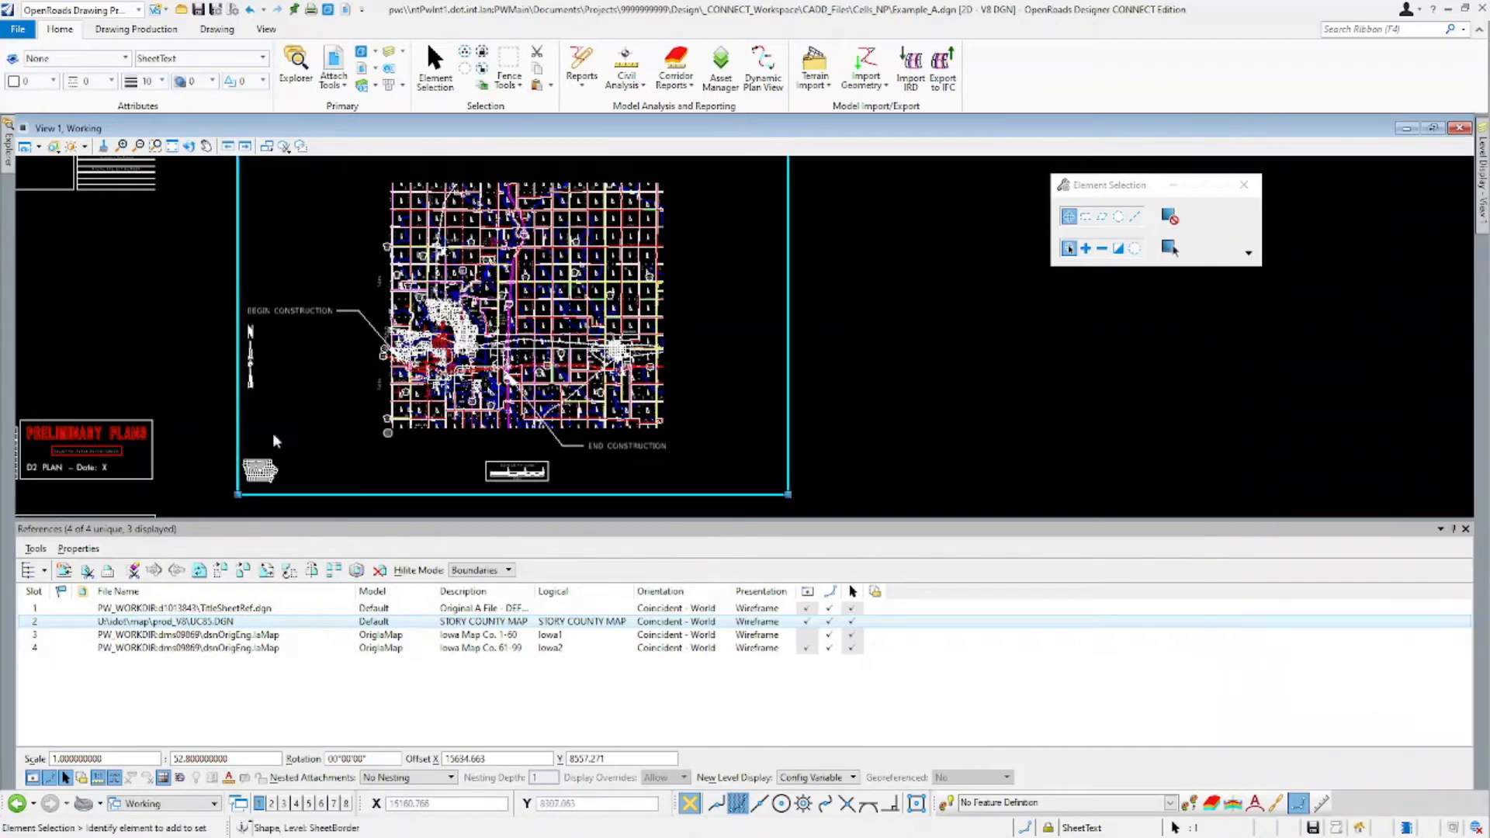
left_click(171, 803)
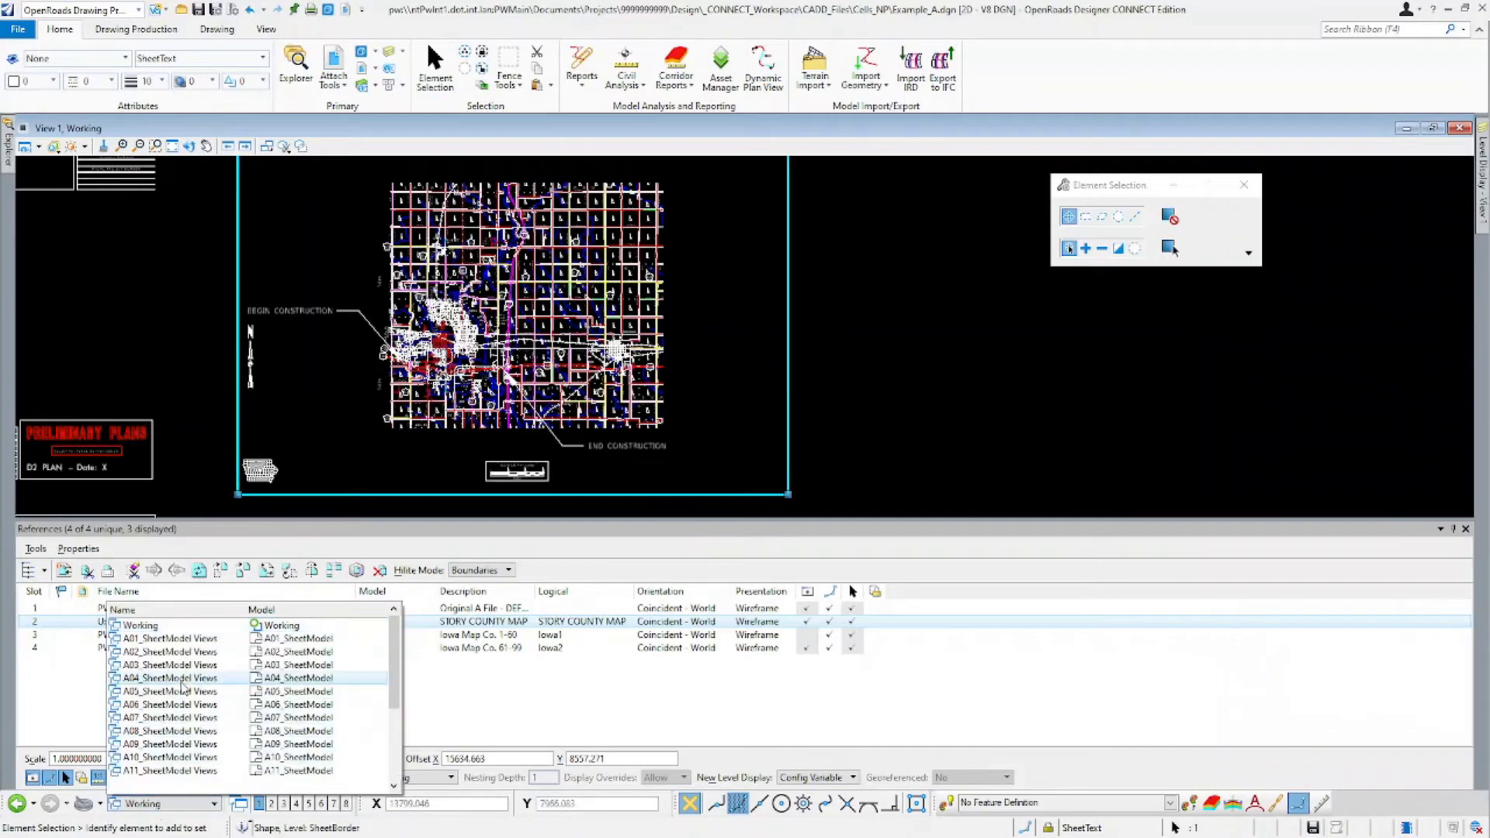
left_click(169, 651)
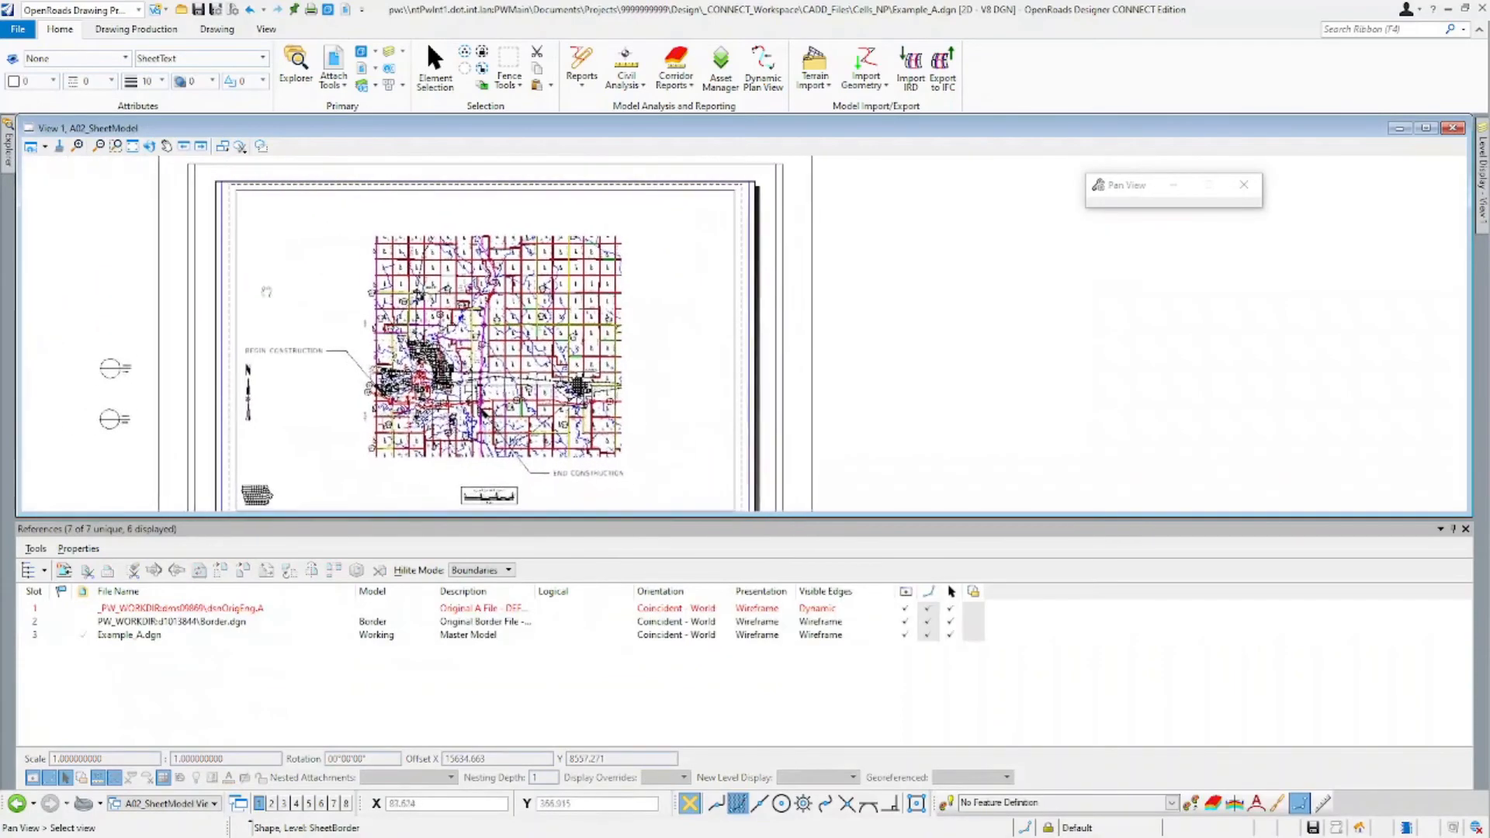
scroll(541, 486, "up", 4)
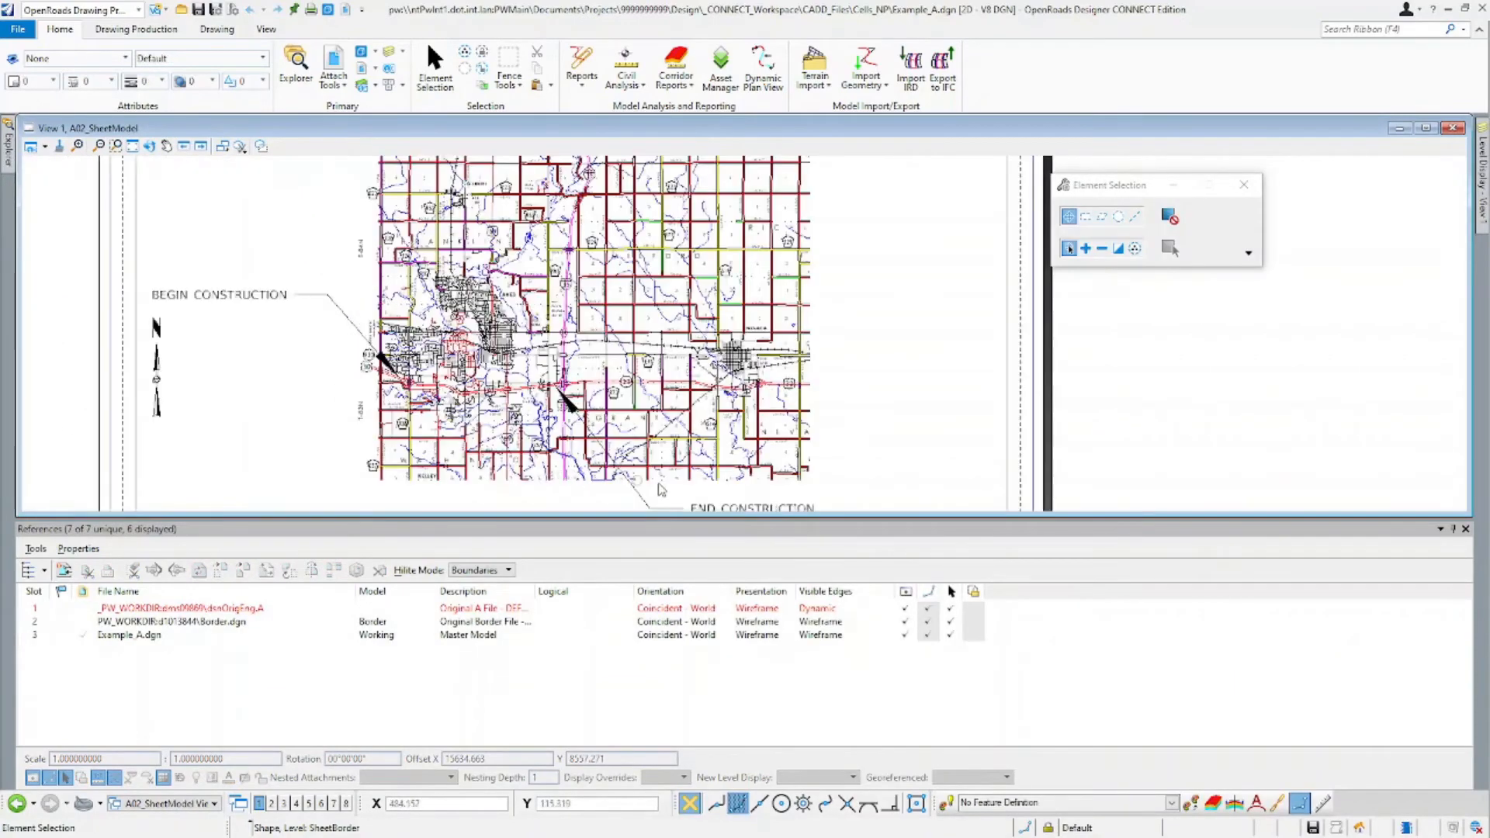
Shade Story County on the small Iowa map by turning on Level 25 of the Iowa2 reference nested under Example_A.dgn, Working.
scroll(252, 366, "up", 4)
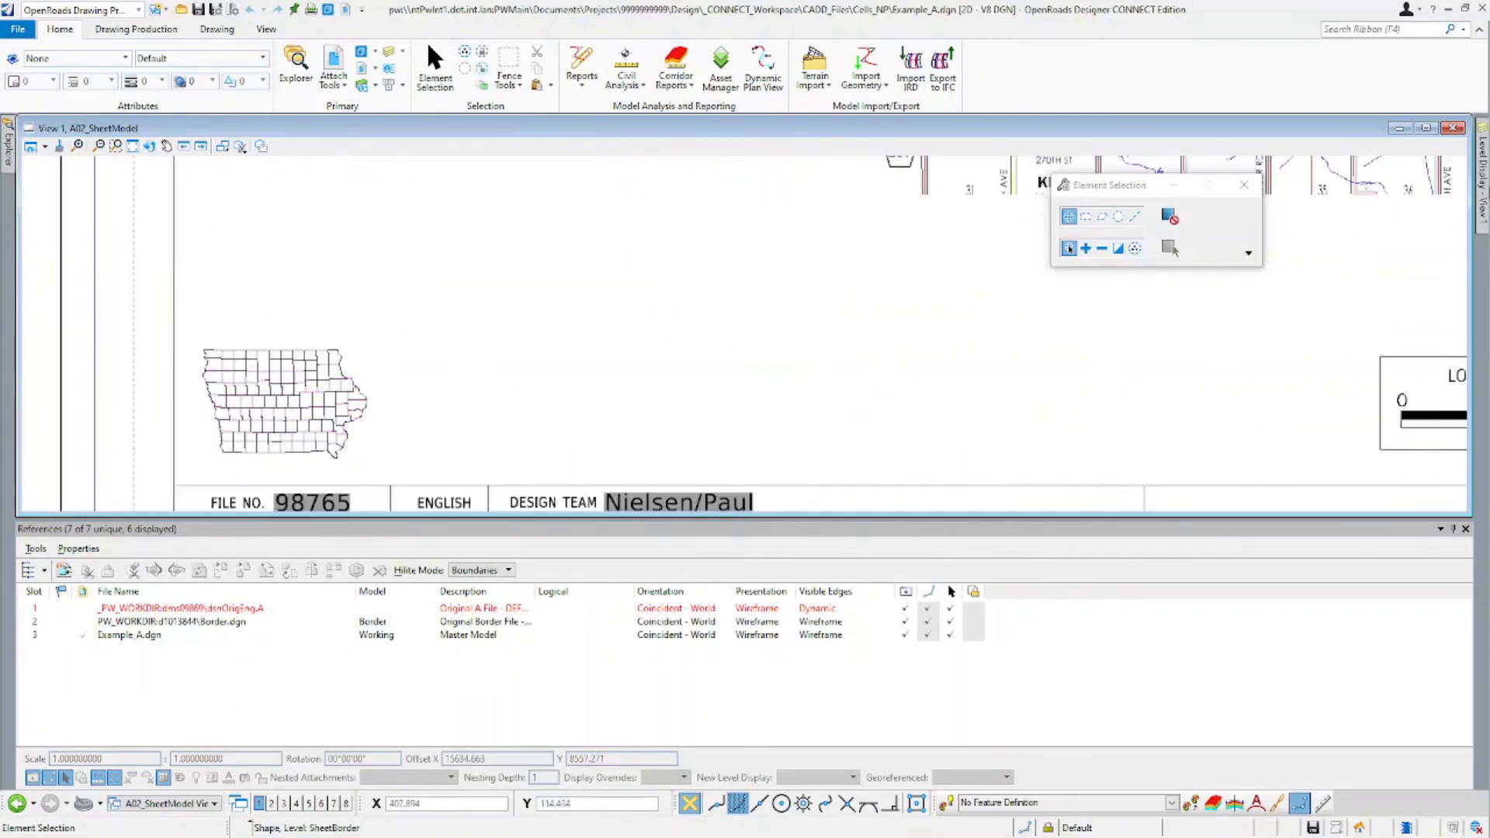
left_click(1481, 171)
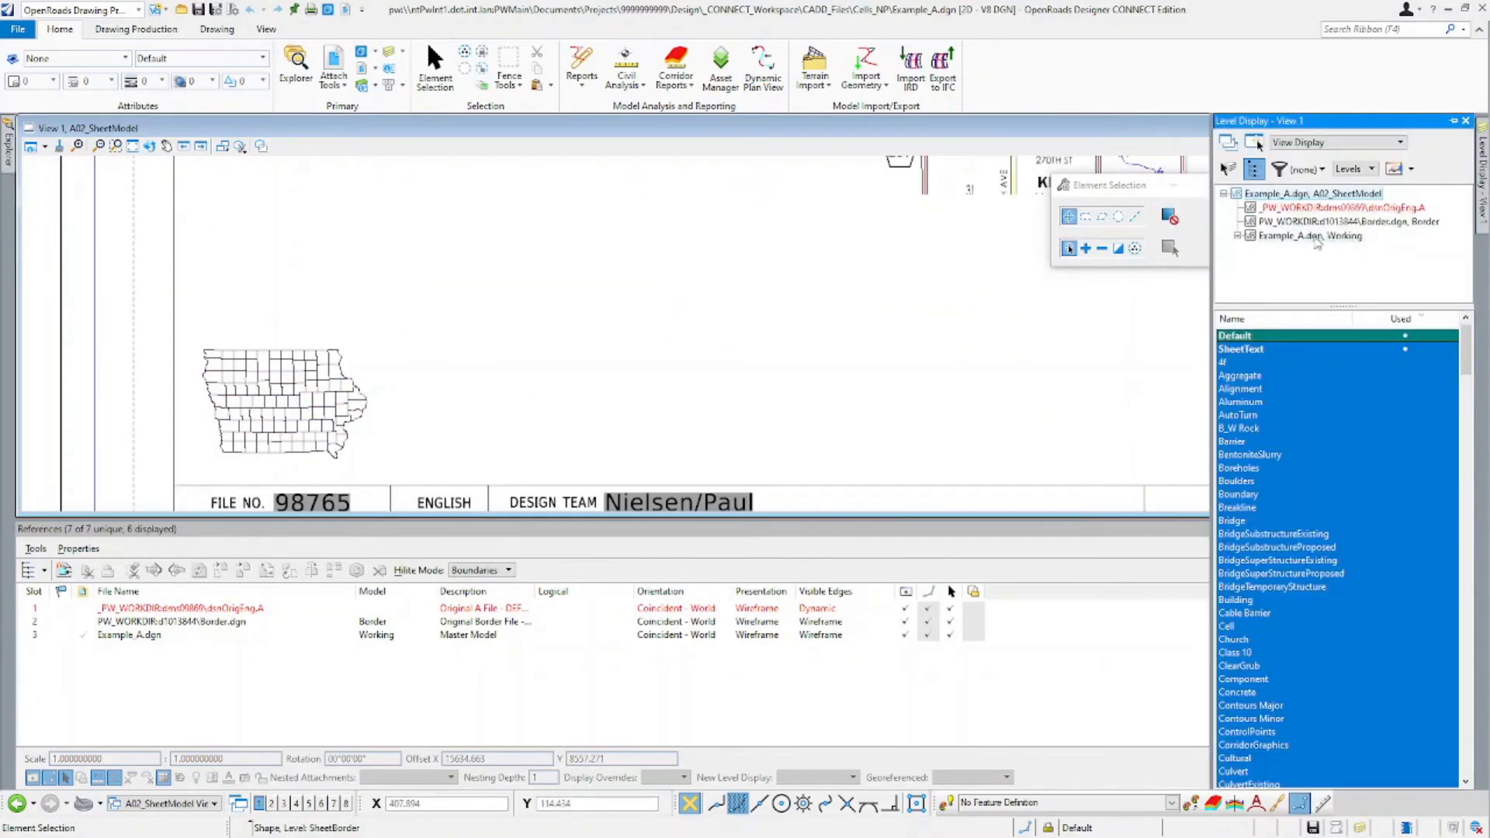
left_click(1238, 236)
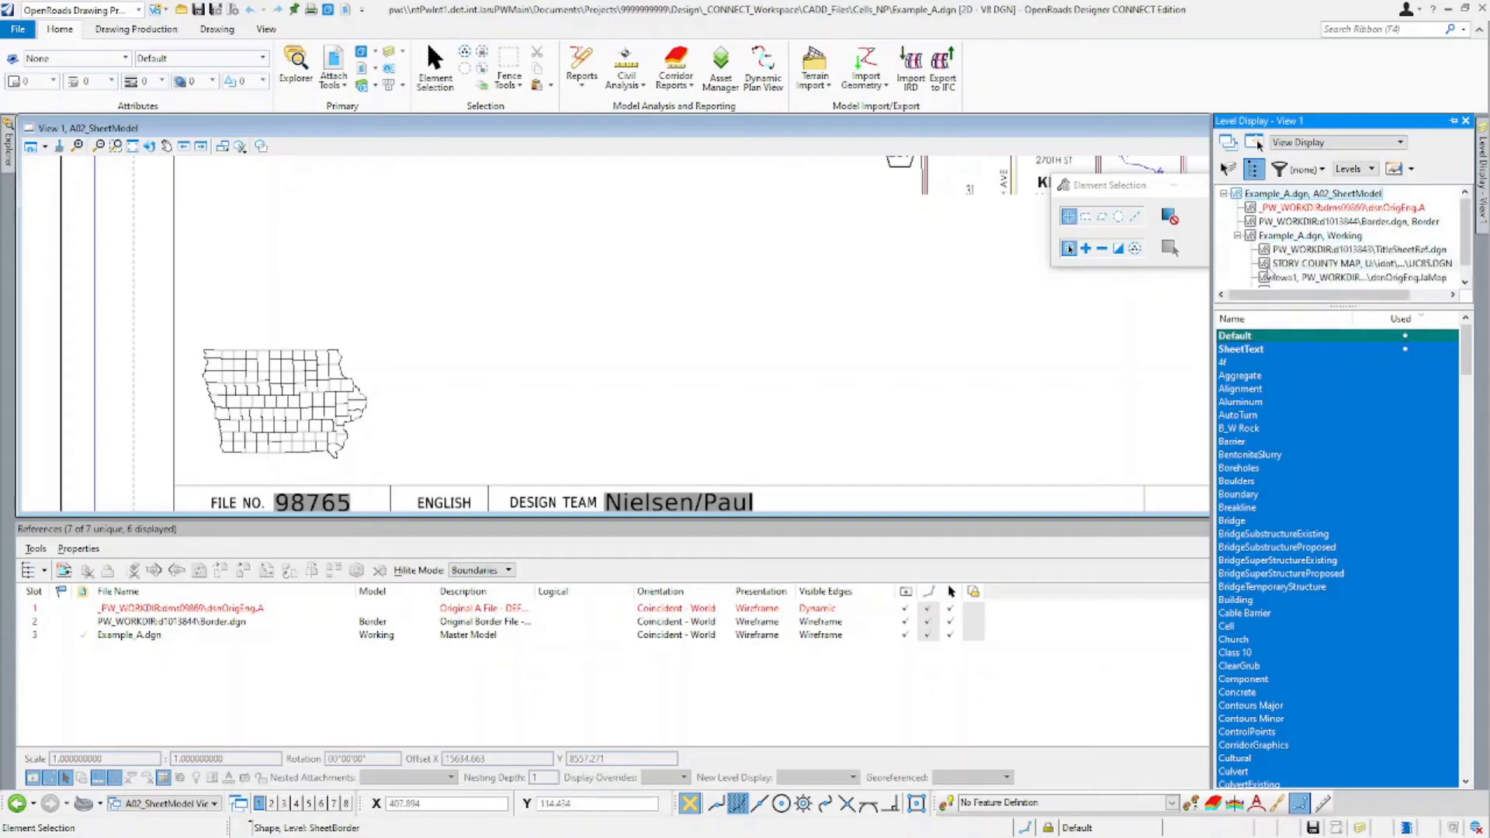
left_click(1301, 265)
left_click(1293, 279)
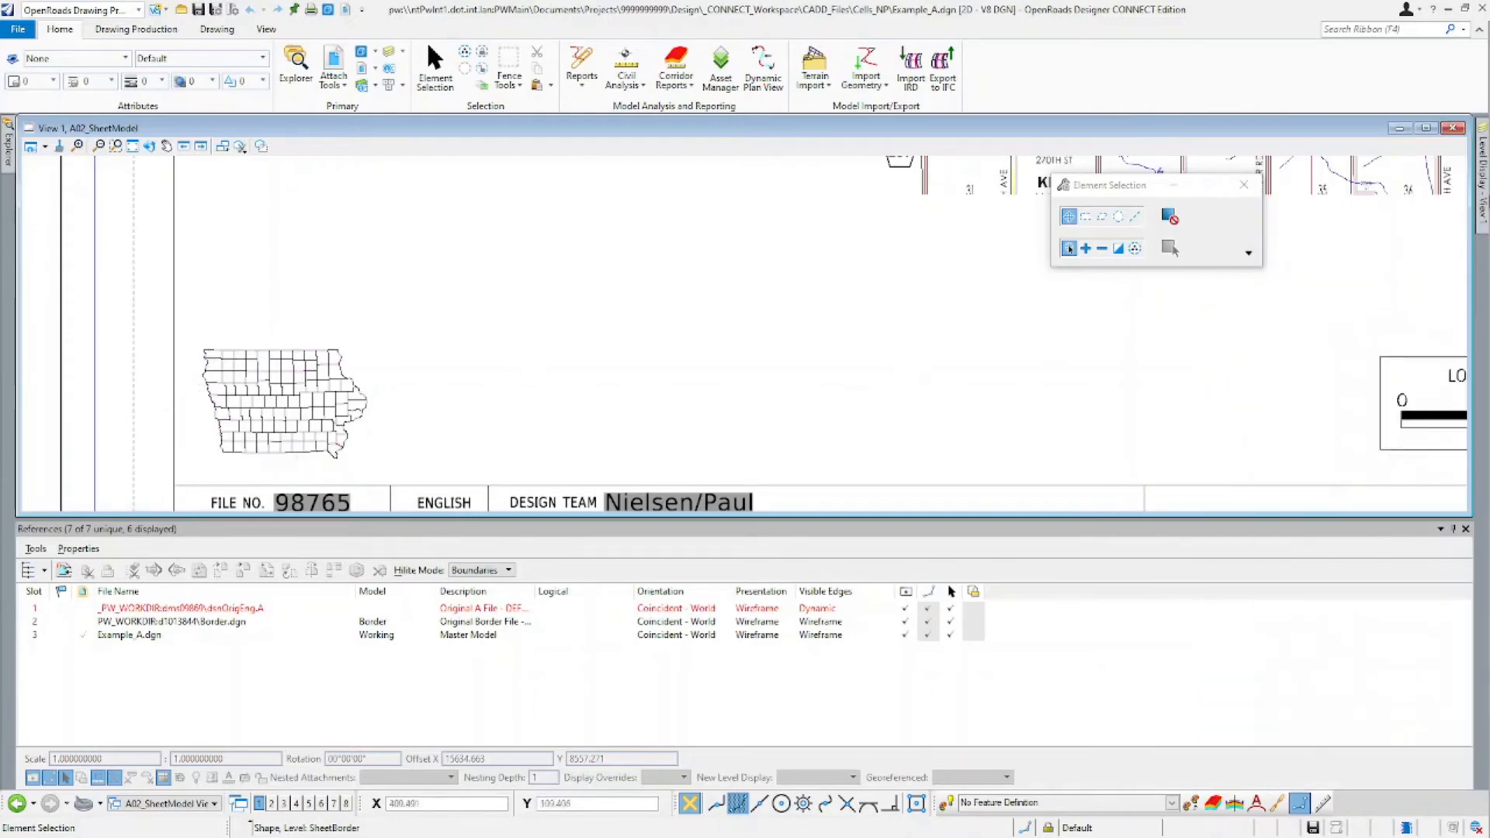
mouse_move(1484, 200)
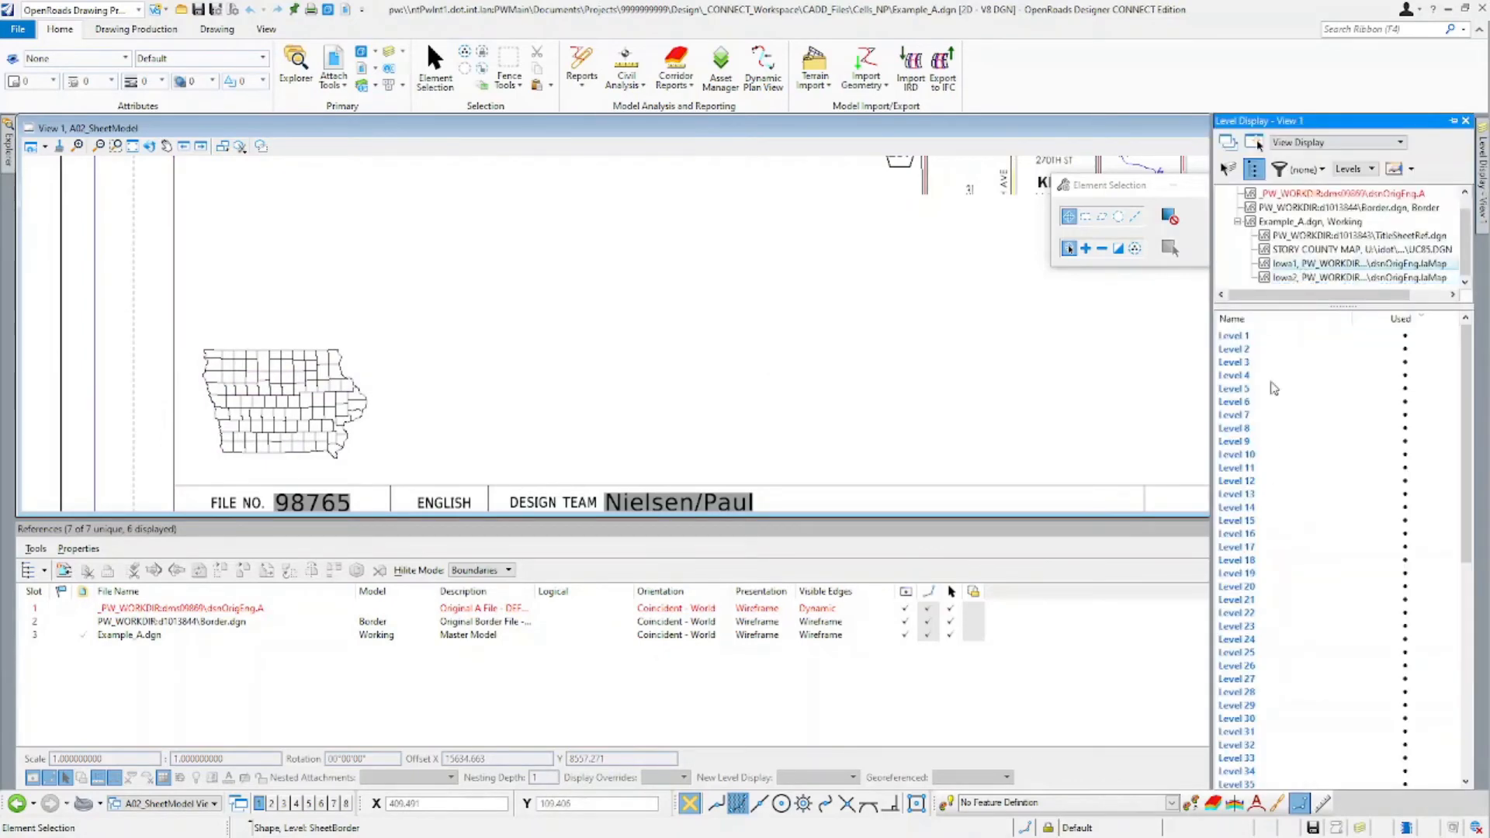
left_click(1313, 278)
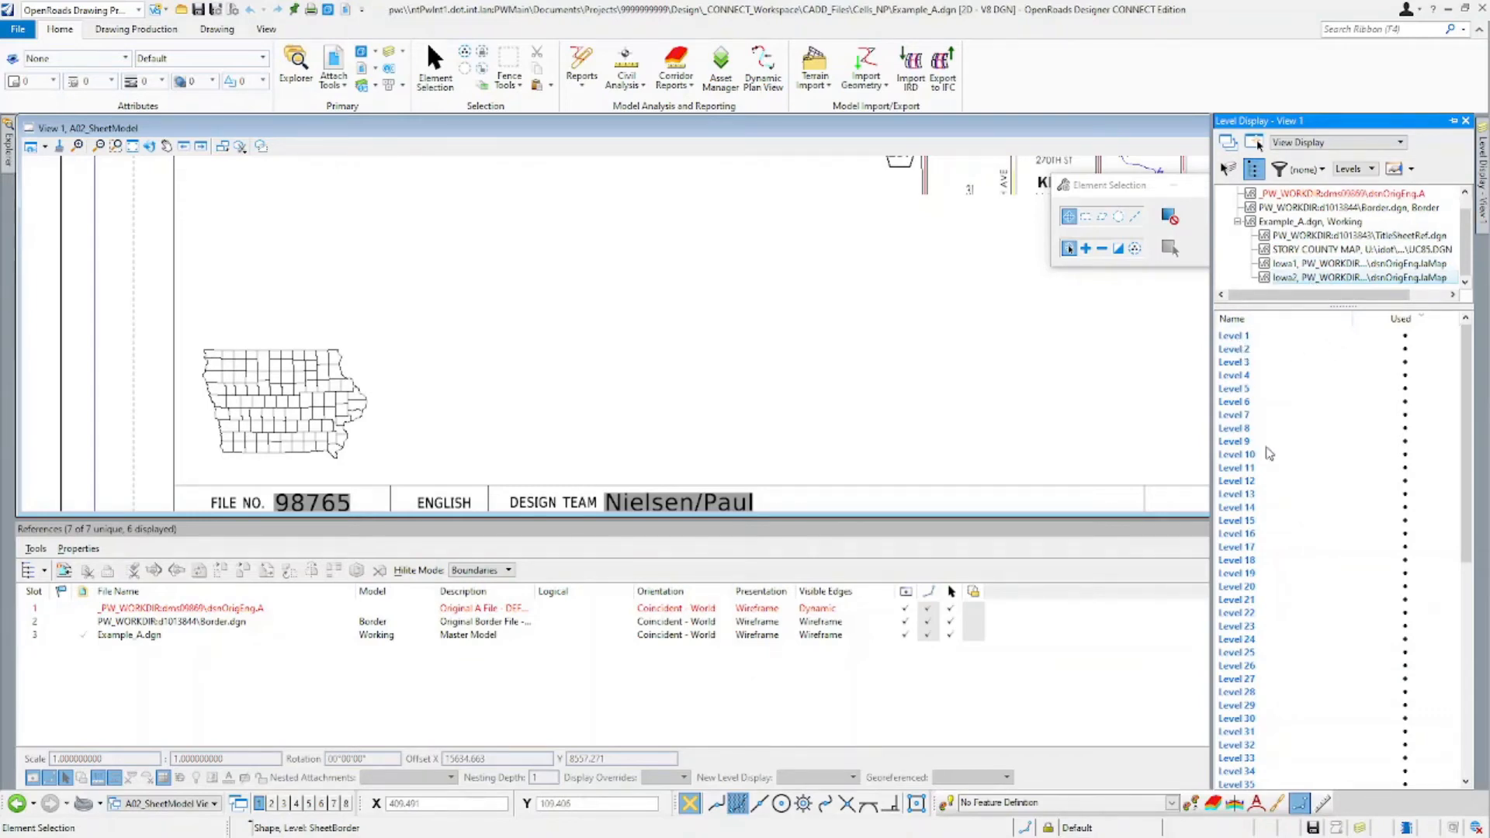
scroll(1273, 481, "down", 1)
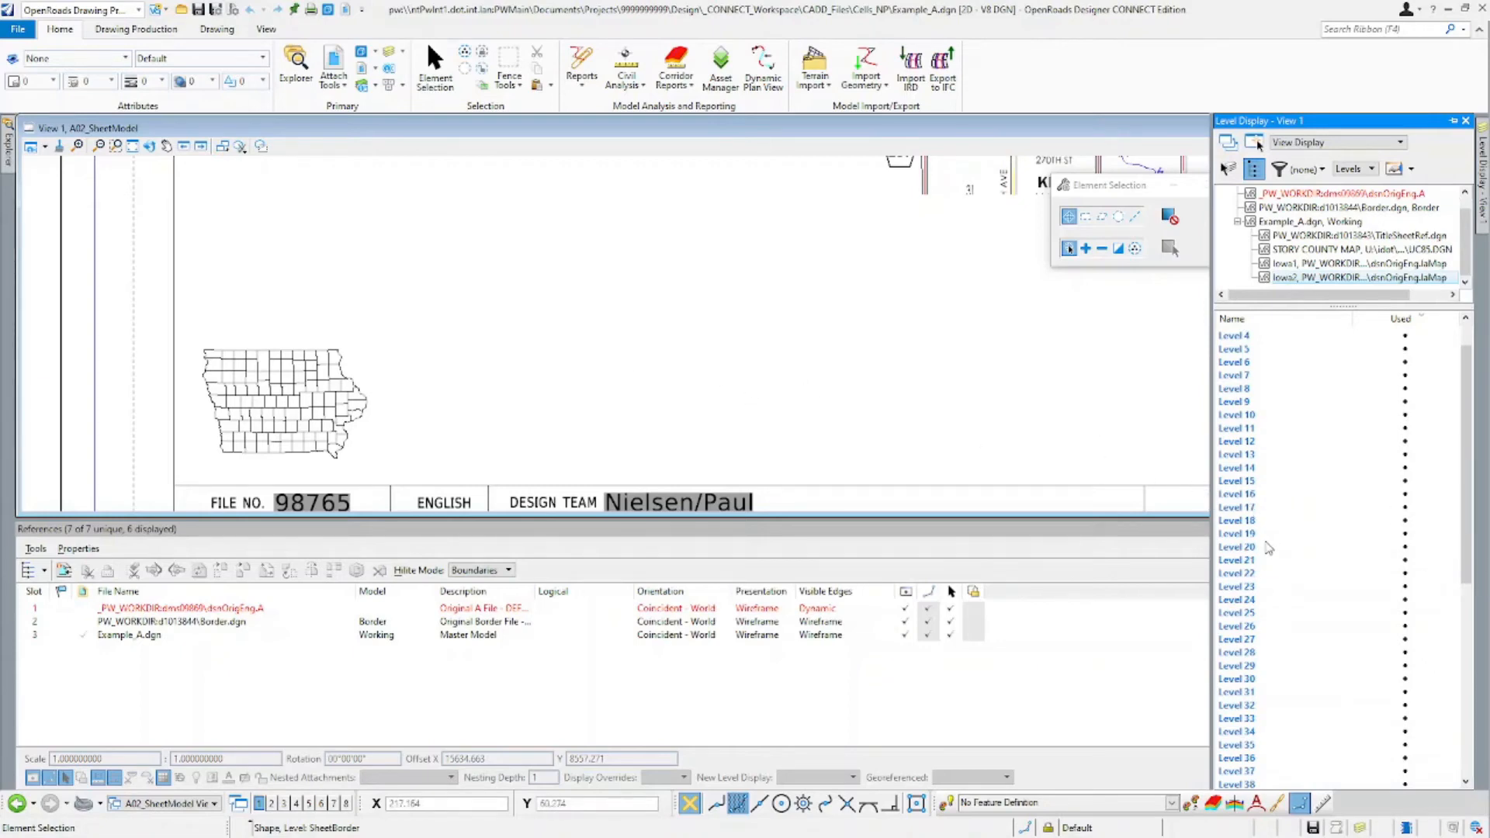
left_click(1243, 615)
scroll(262, 396, "up", 2)
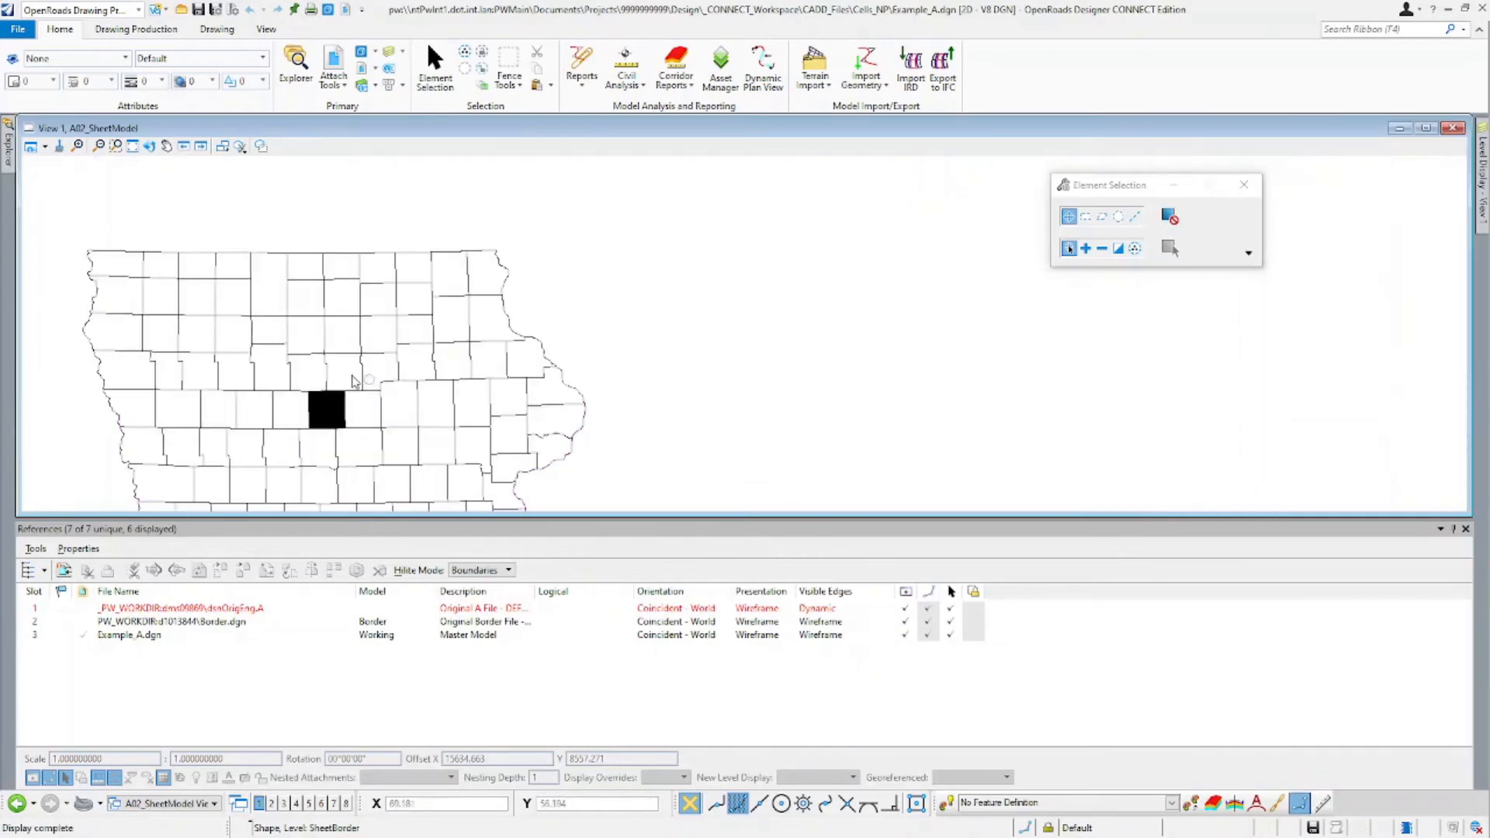
Inspect the LOCATION MAP SCALE bar and select the Example_A.dgn Working reference to check its scale.
scroll(399, 279, "down", 2)
scroll(552, 361, "down", 3)
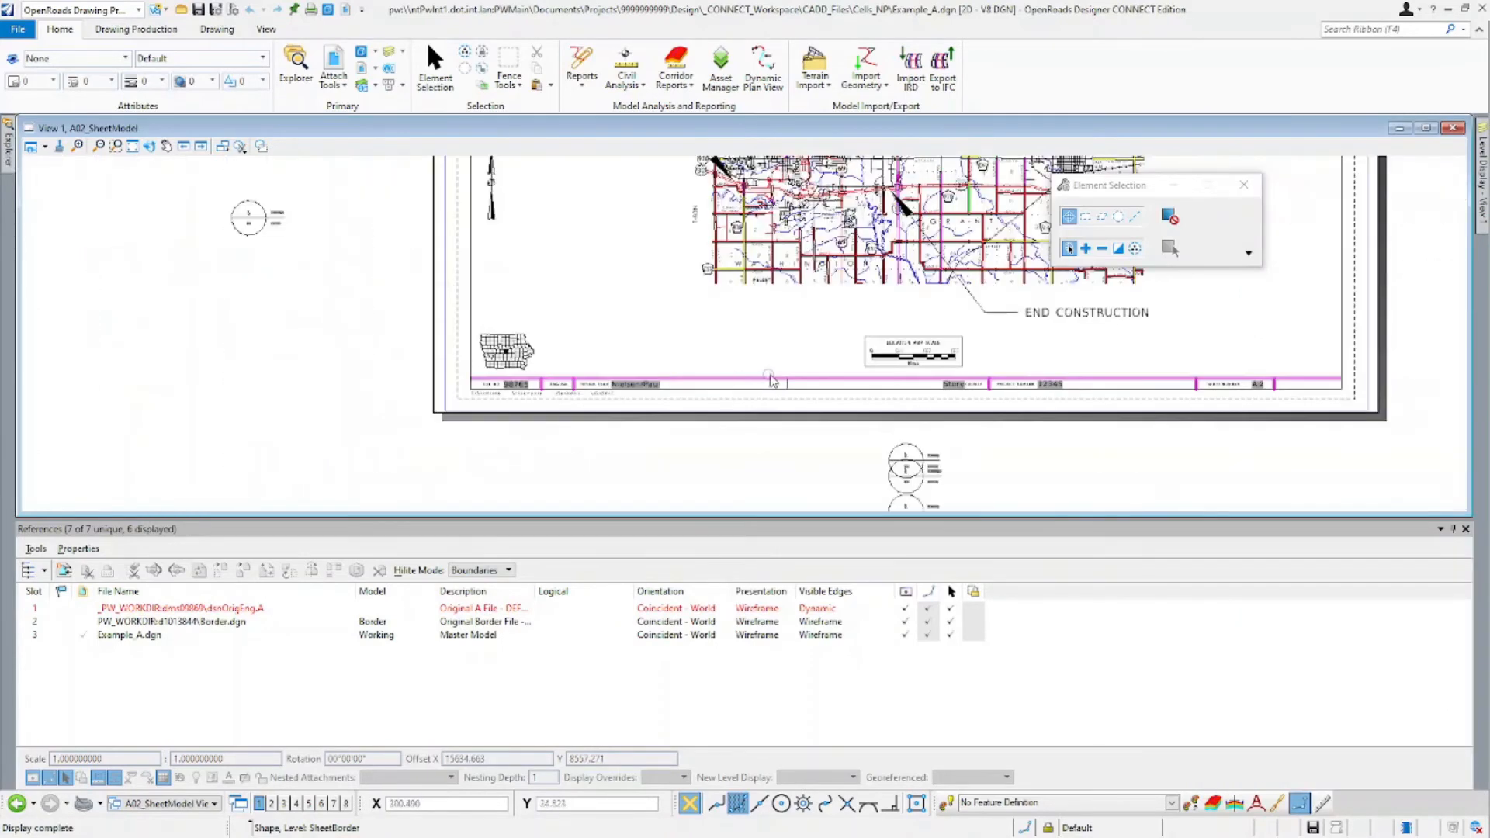
scroll(771, 381, "up", 5)
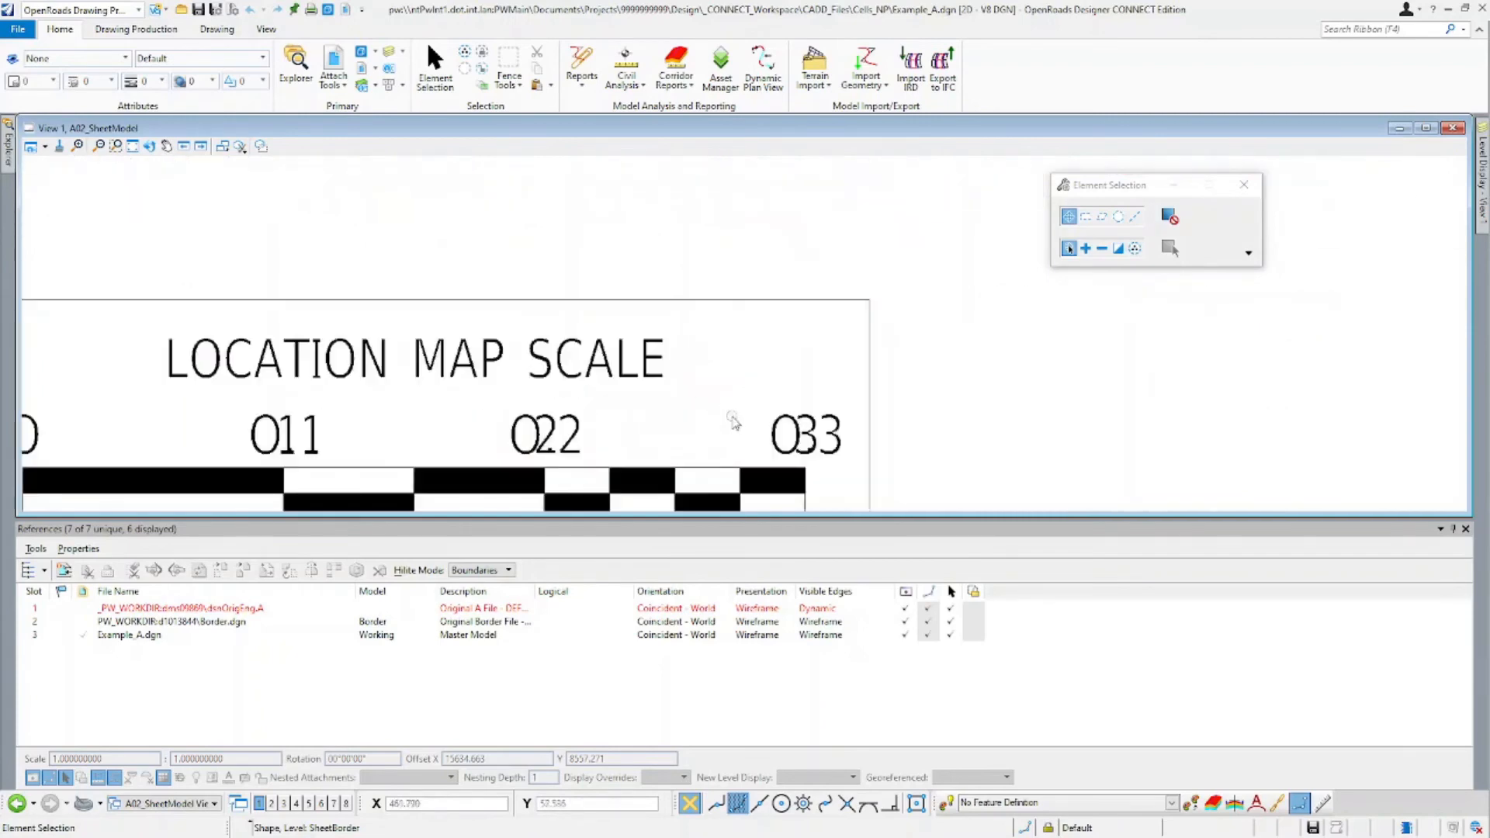
scroll(734, 421, "down", 3)
left_click(393, 636)
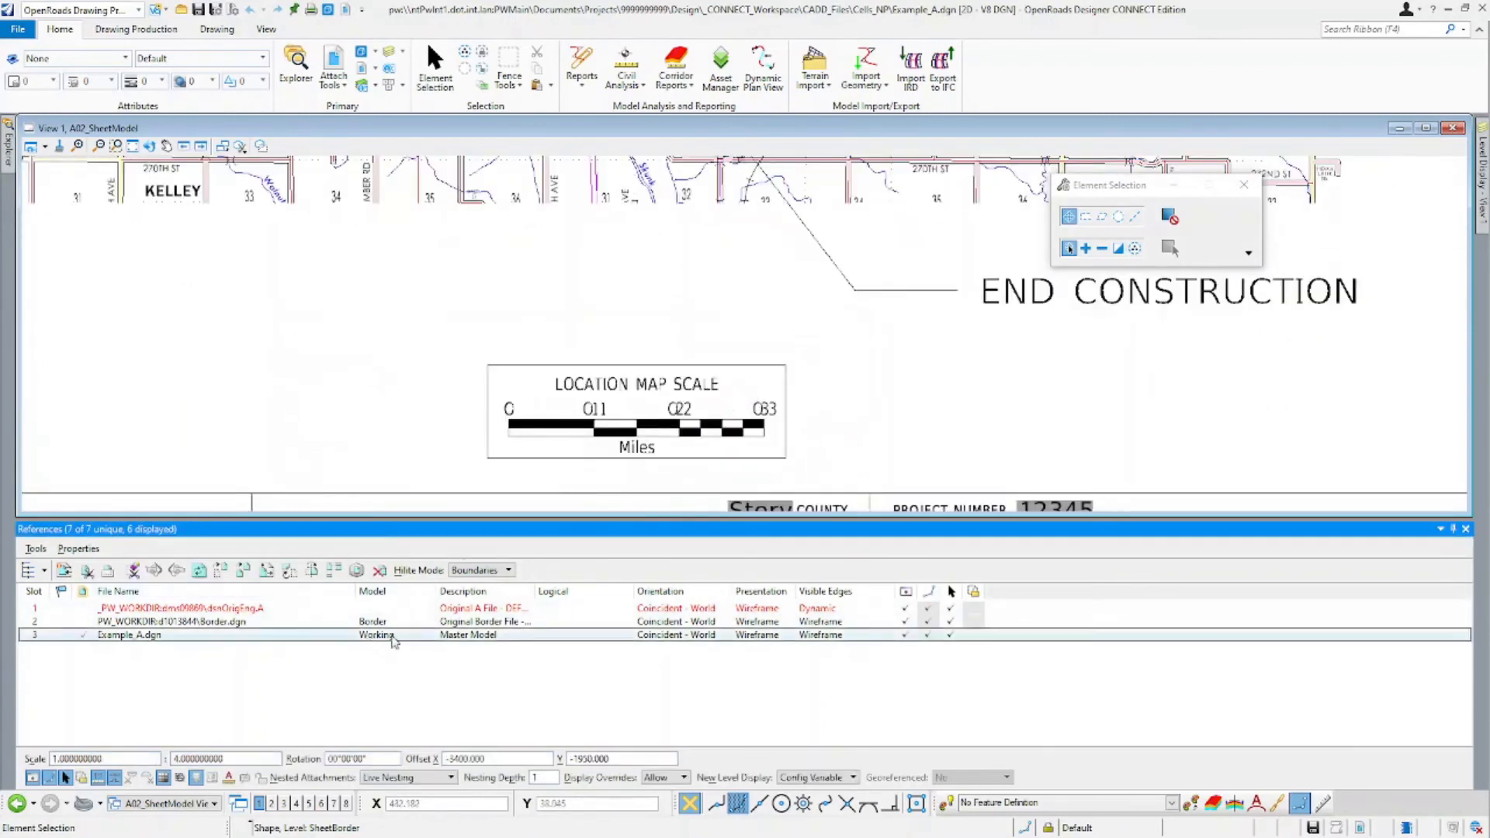
Turn off Level 7 of the Example_A.dgn reference by picking the overlapping O.1 label on the LOCATION MAP SCALE bar.
mouse_move(1480, 202)
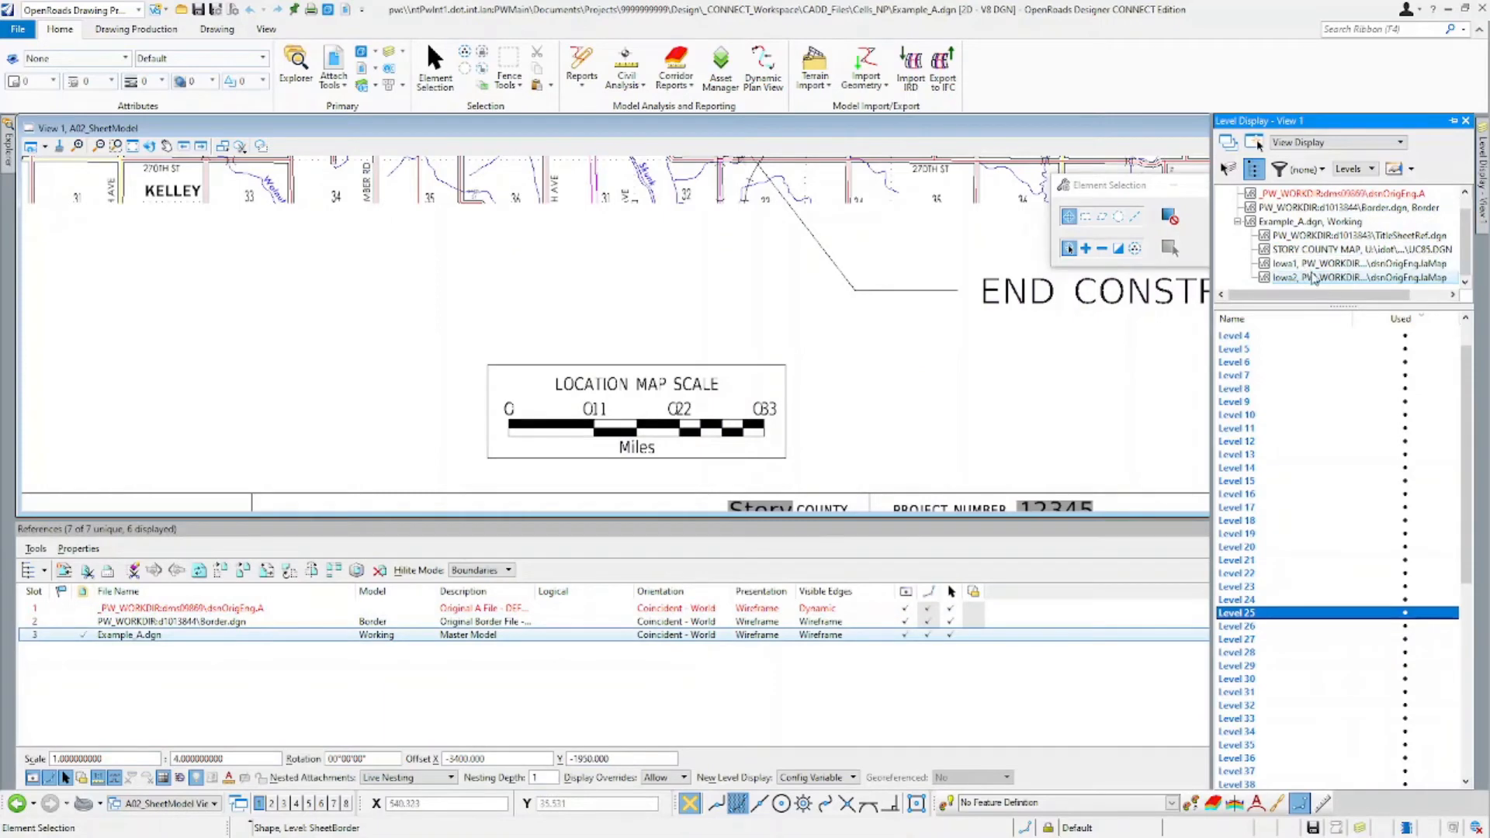
left_click(1321, 249)
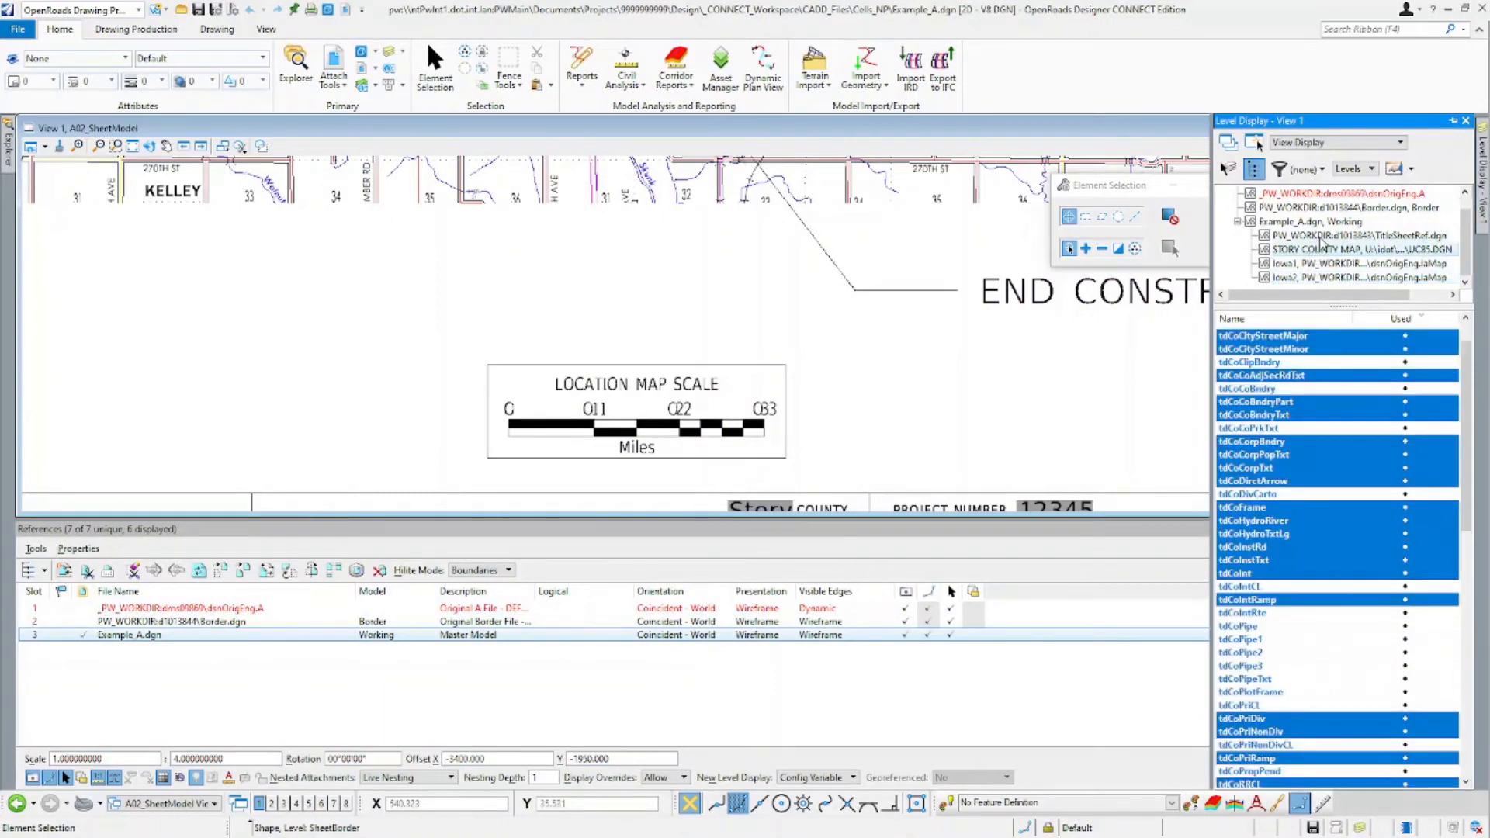
left_click(1321, 239)
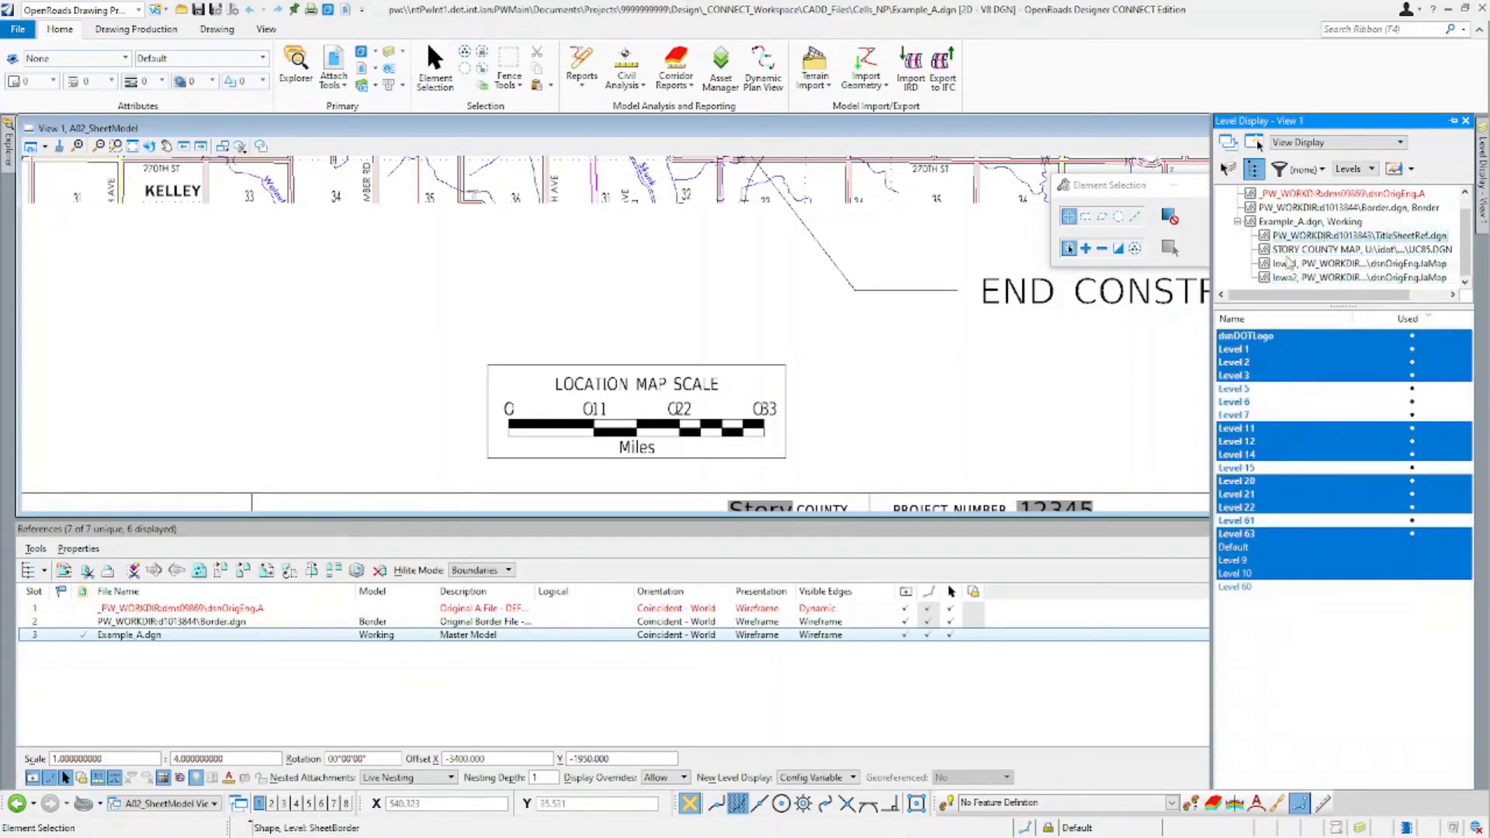
scroll(553, 388, "up", 5)
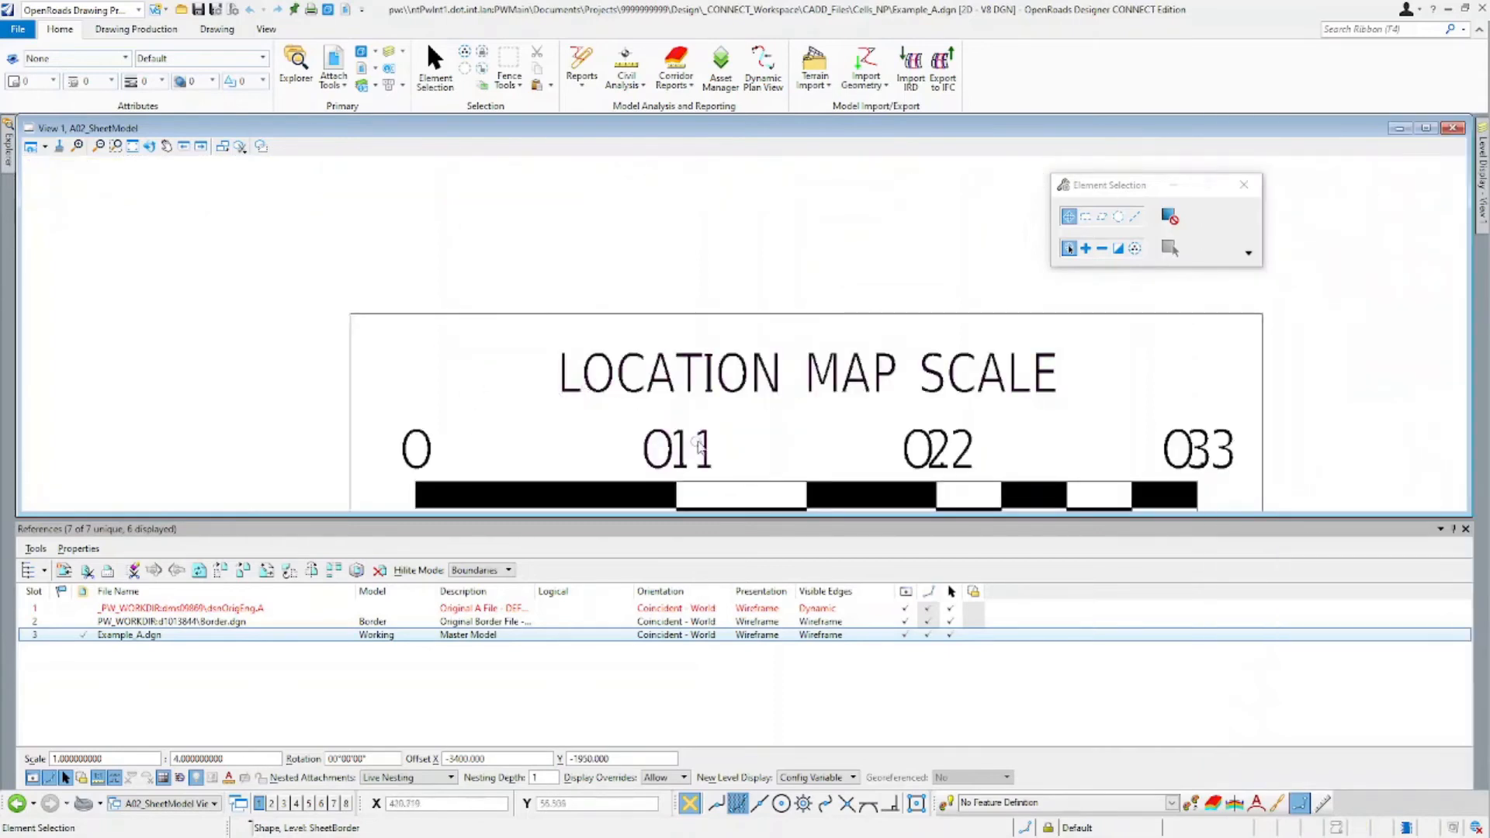
scroll(698, 446, "up", 4)
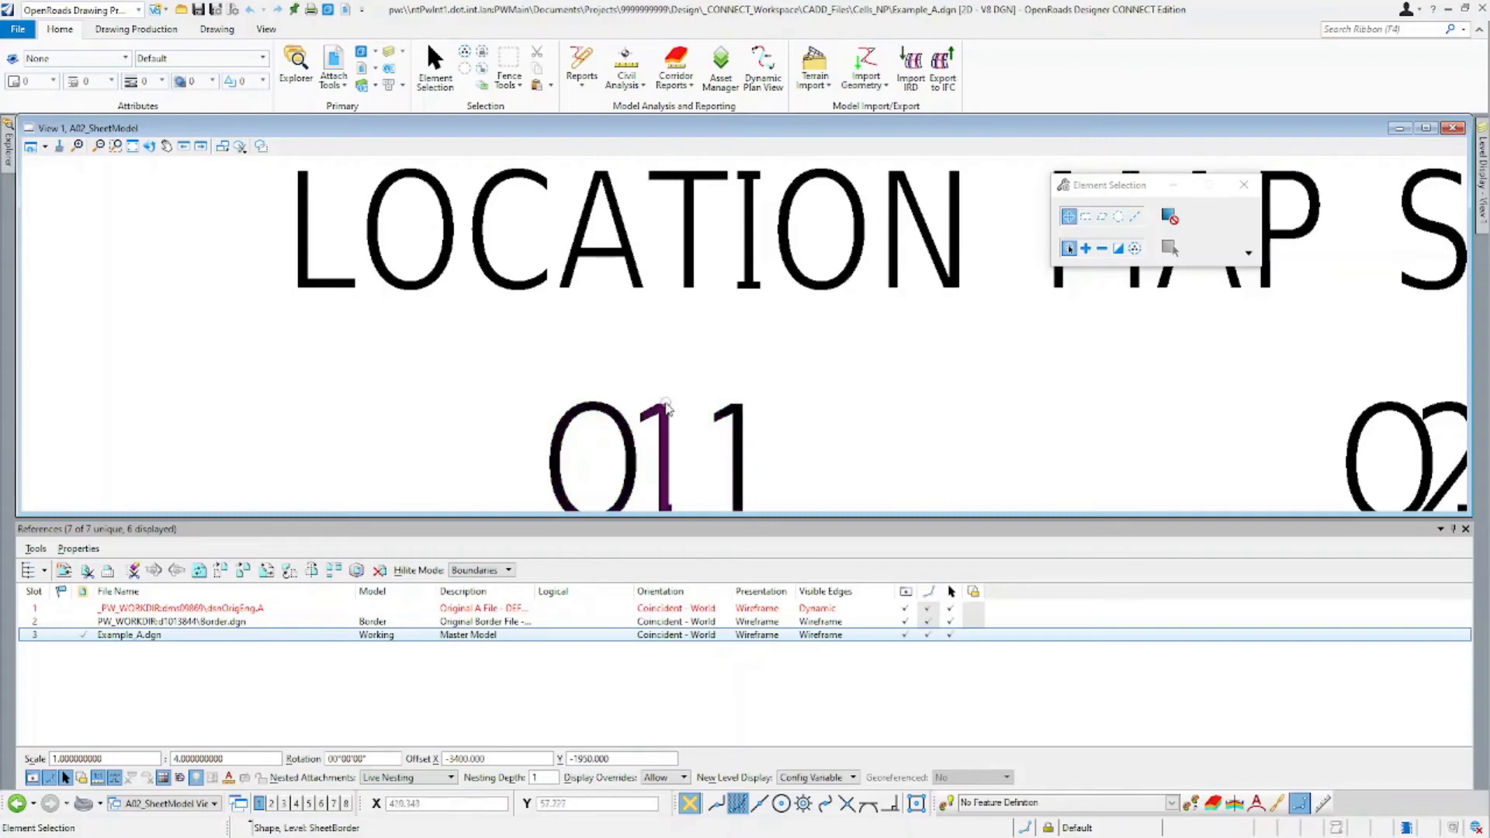
mouse_move(665, 404)
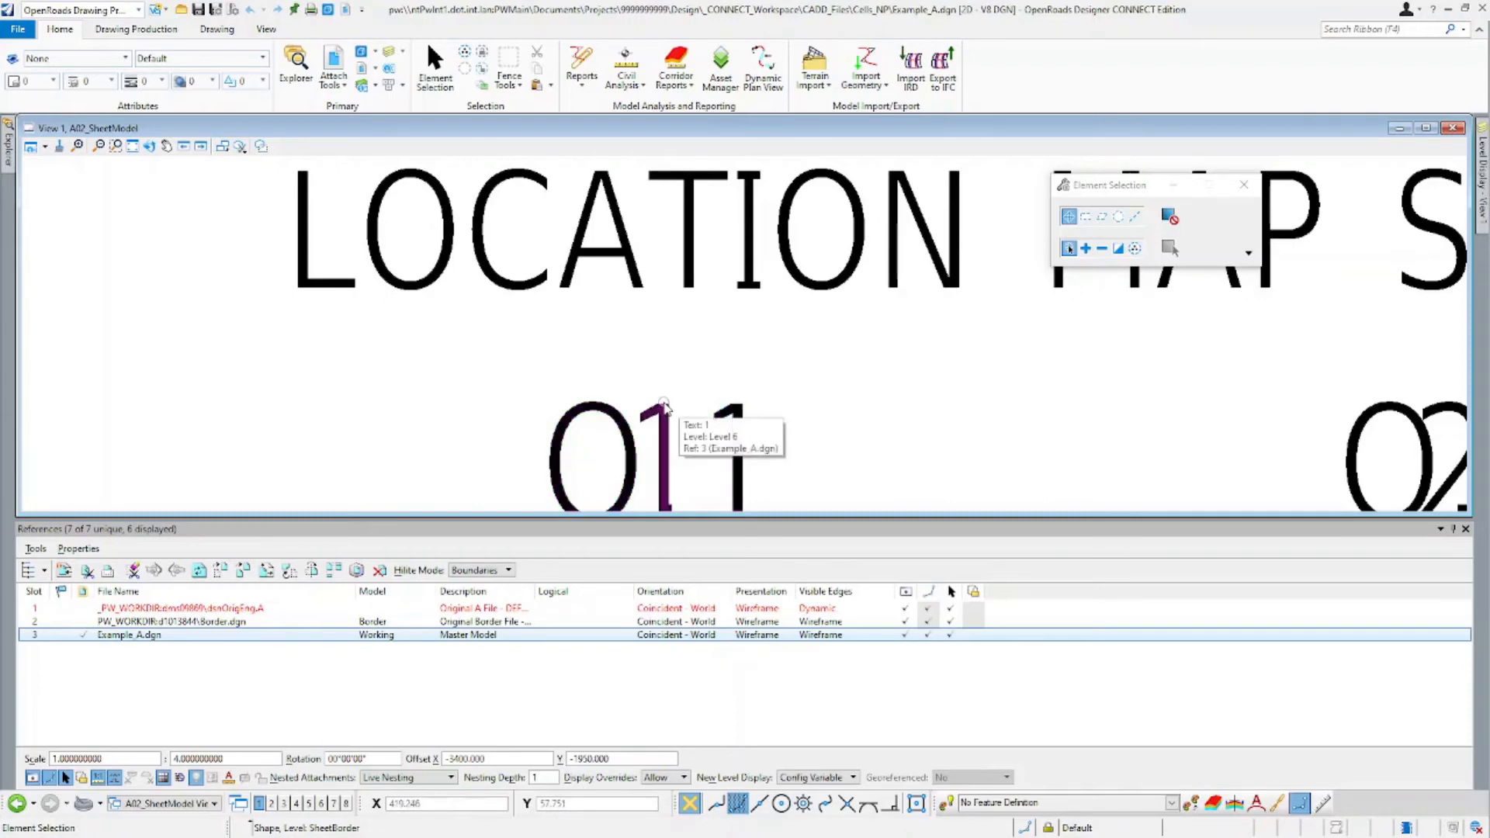
scroll(850, 423, "down", 5)
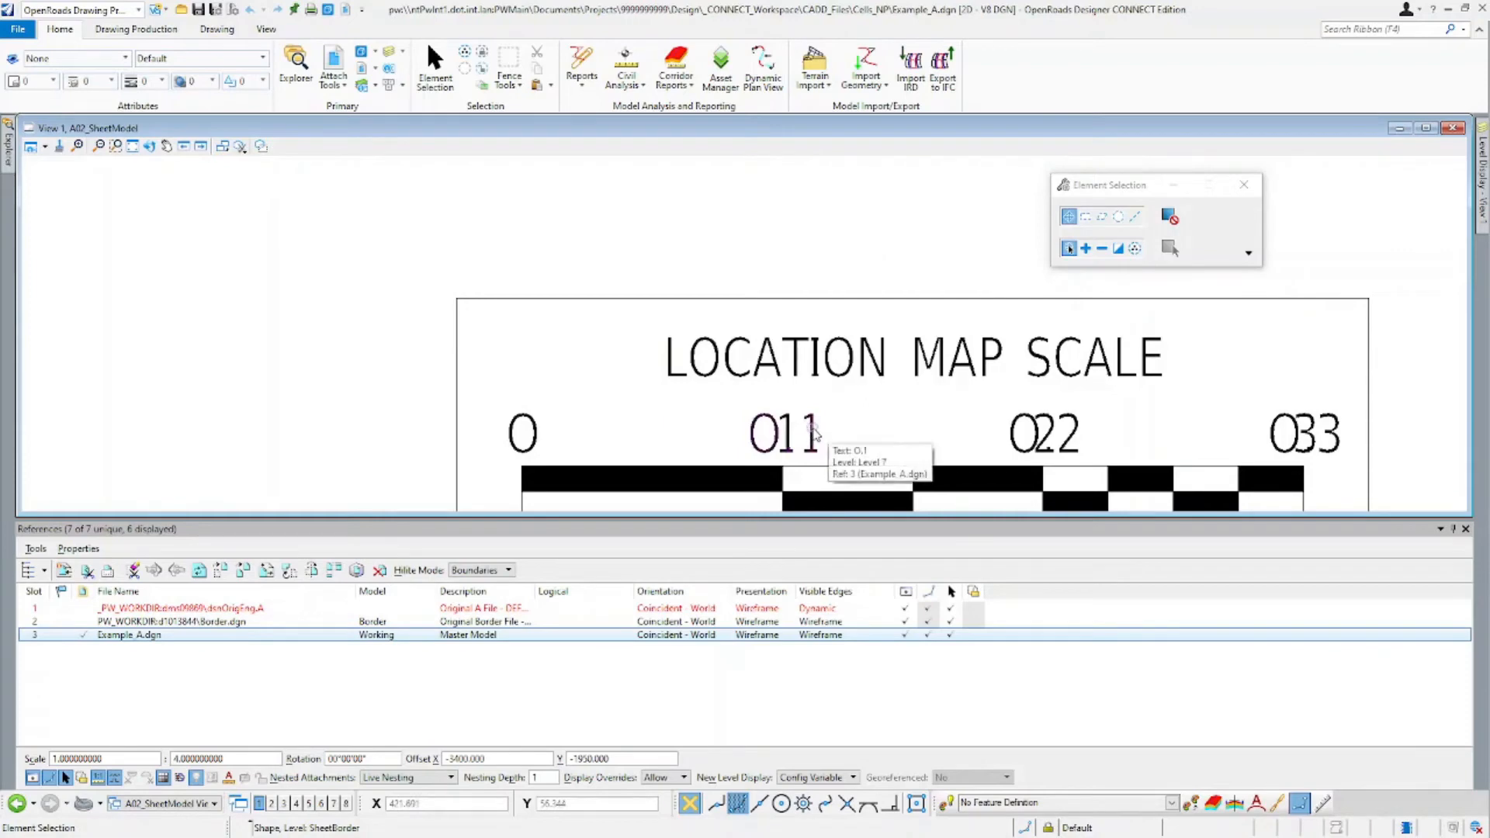
right_click(815, 434)
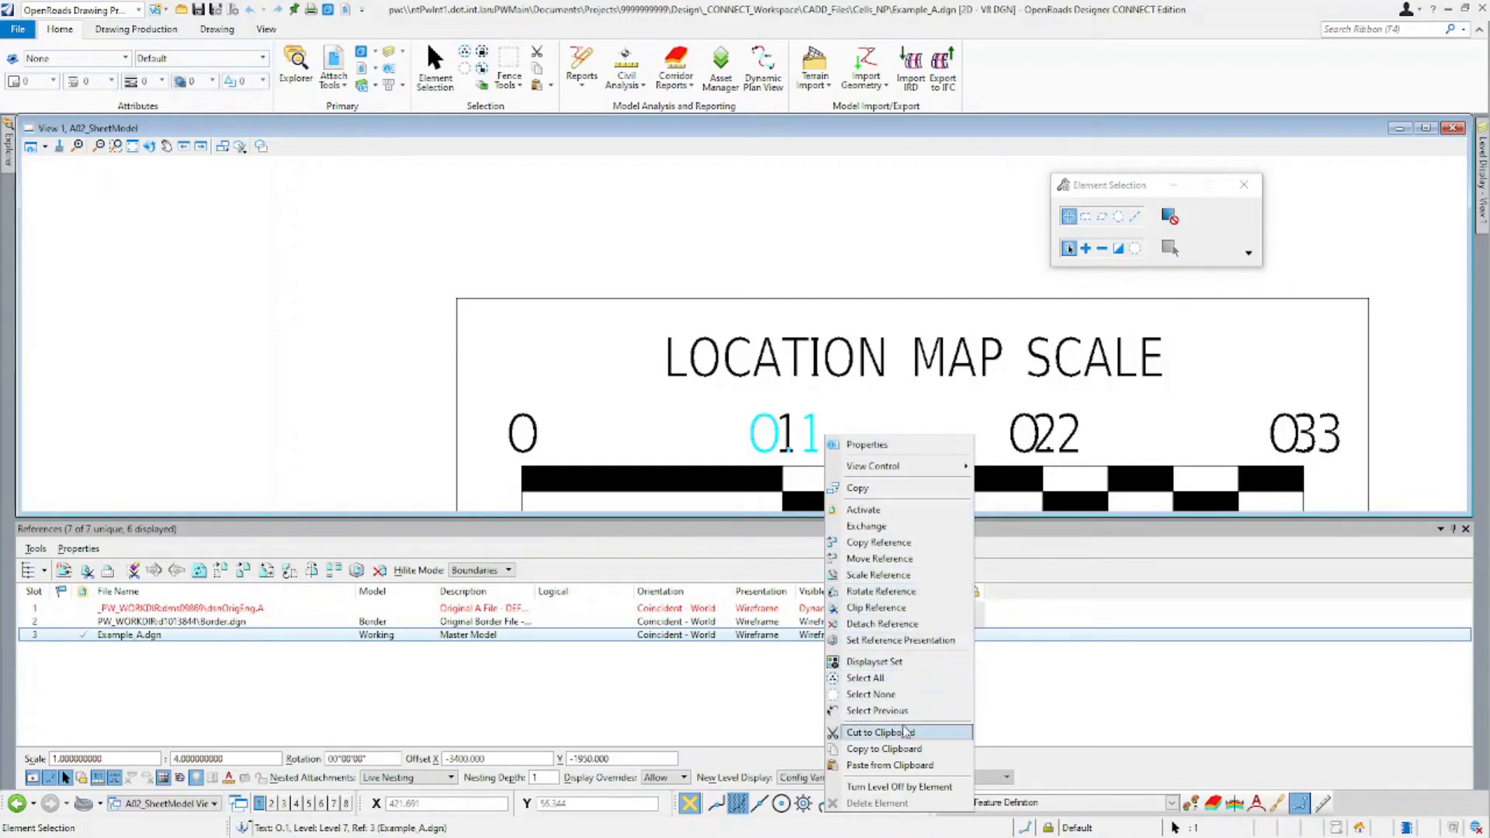
left_click(924, 788)
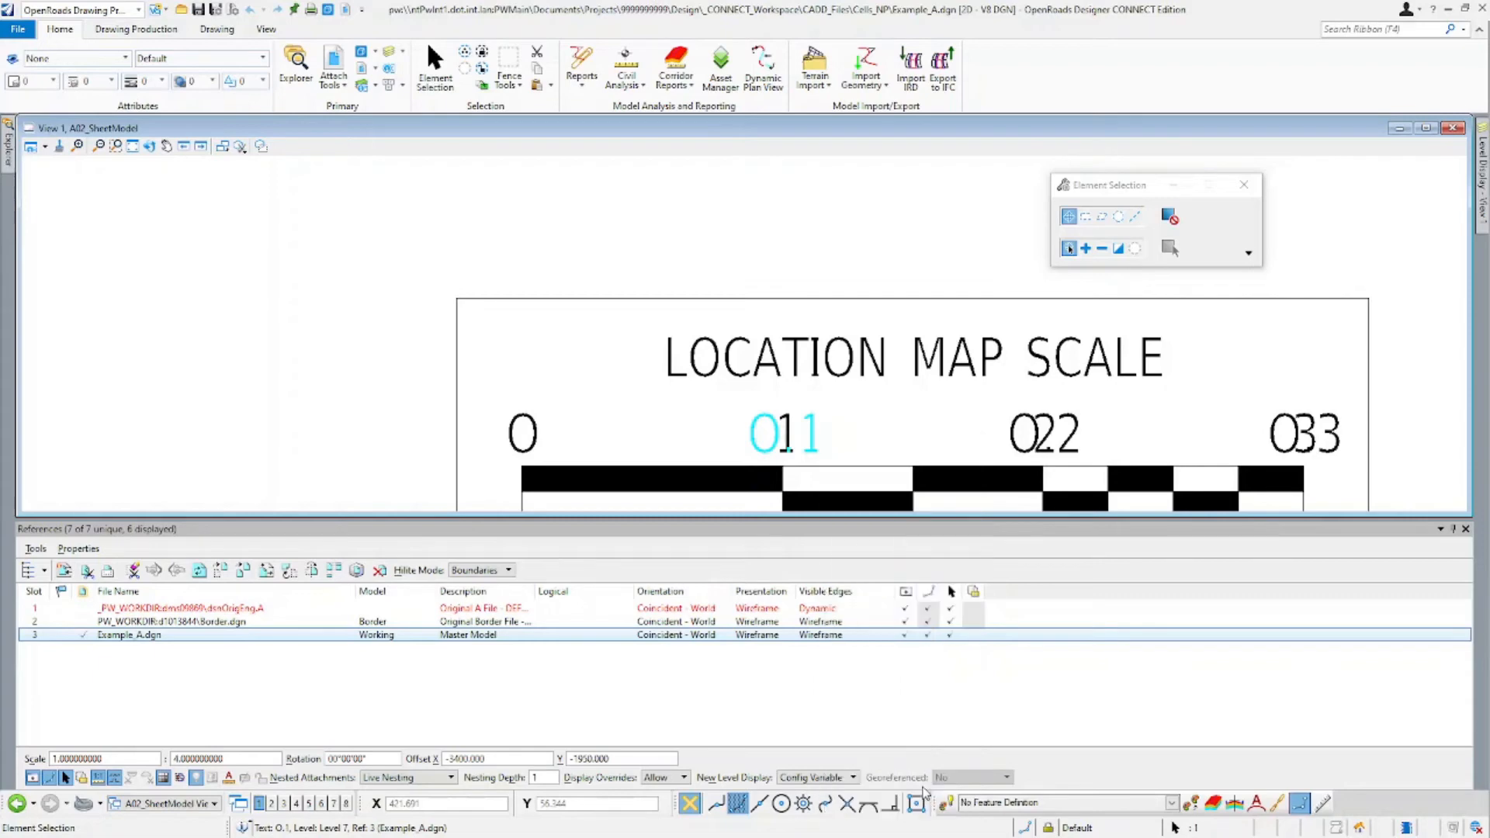
left_click(825, 431)
right_click(827, 431)
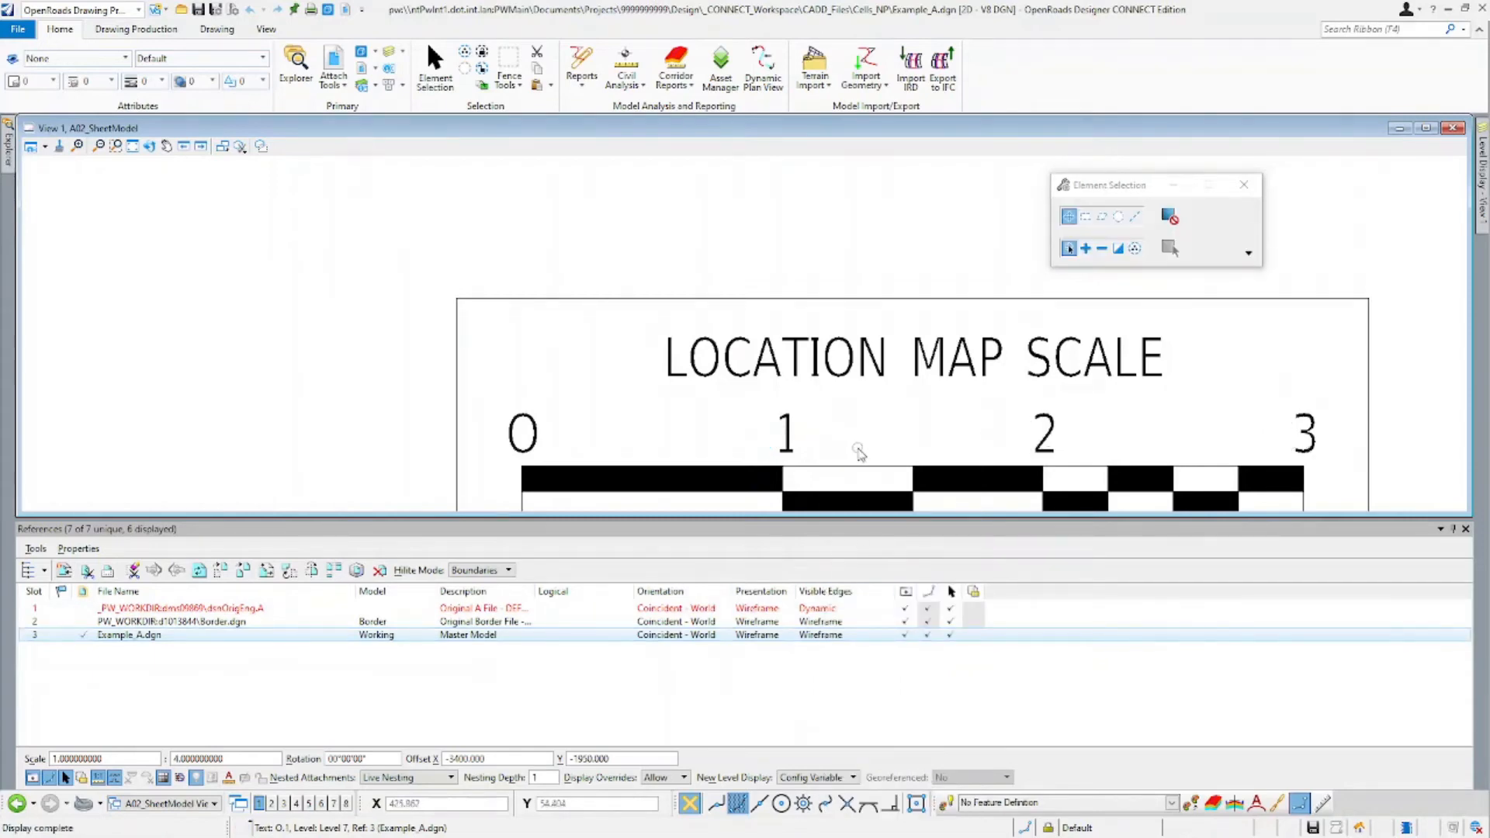
Review the A02 sheet layout, including the scale bar, county map, construction callouts, north arrow and border.
scroll(702, 411, "down", 2)
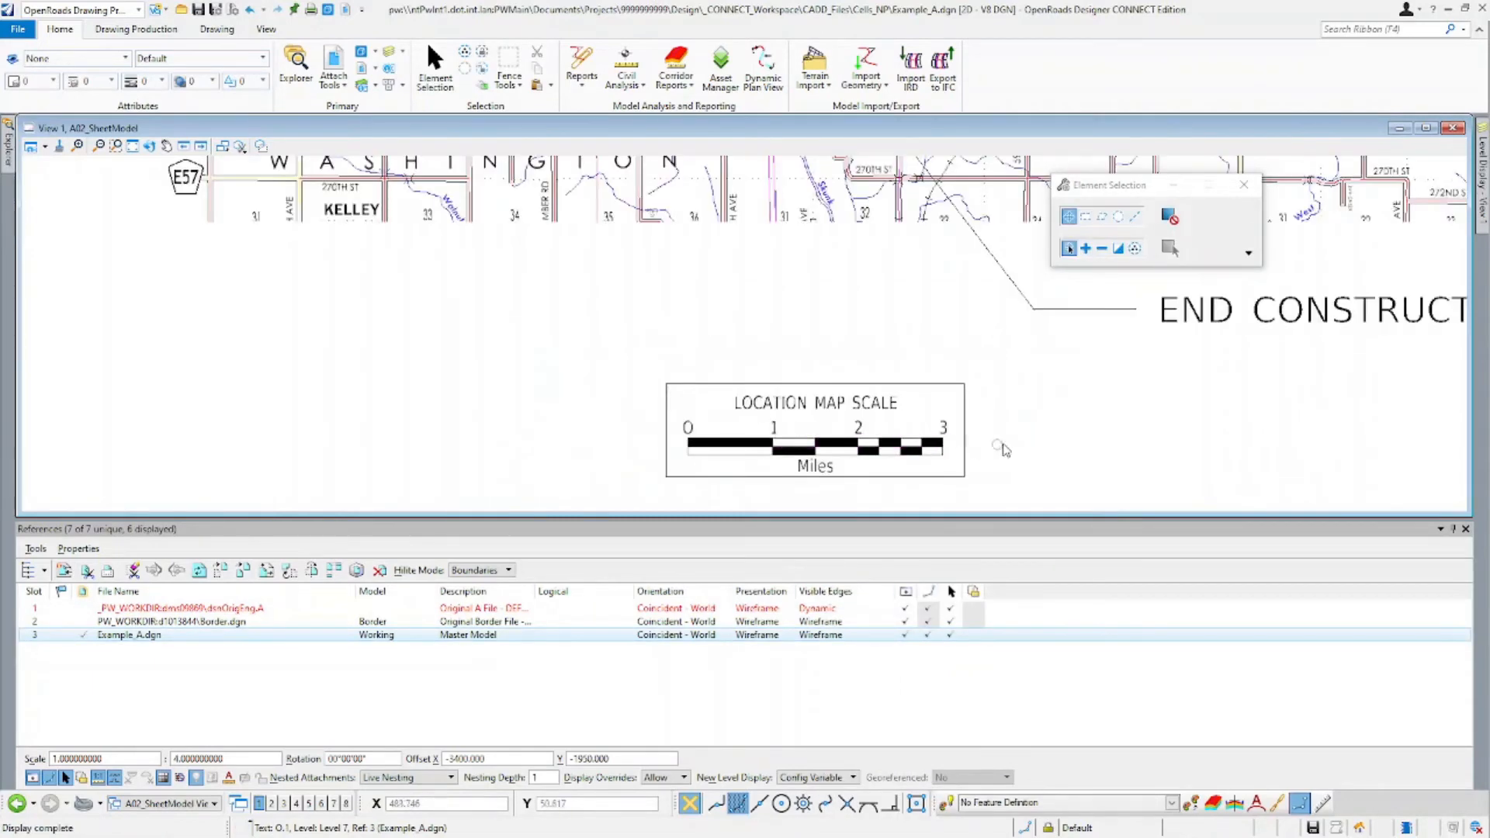
scroll(665, 423, "down", 3)
scroll(474, 212, "up", 2)
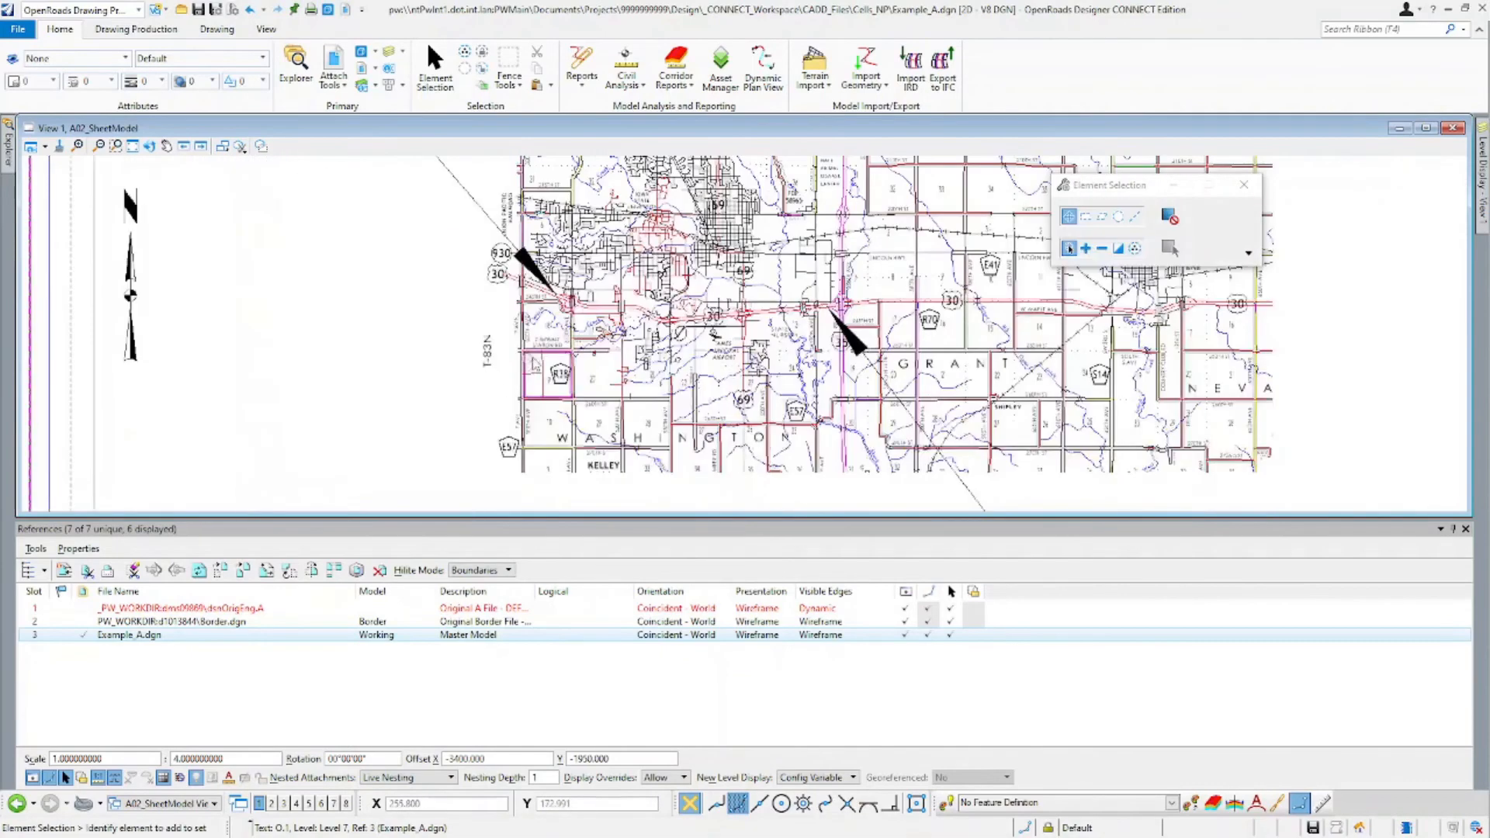
scroll(479, 347, "down", 4)
middle_click_drag(764, 298, 846, 339)
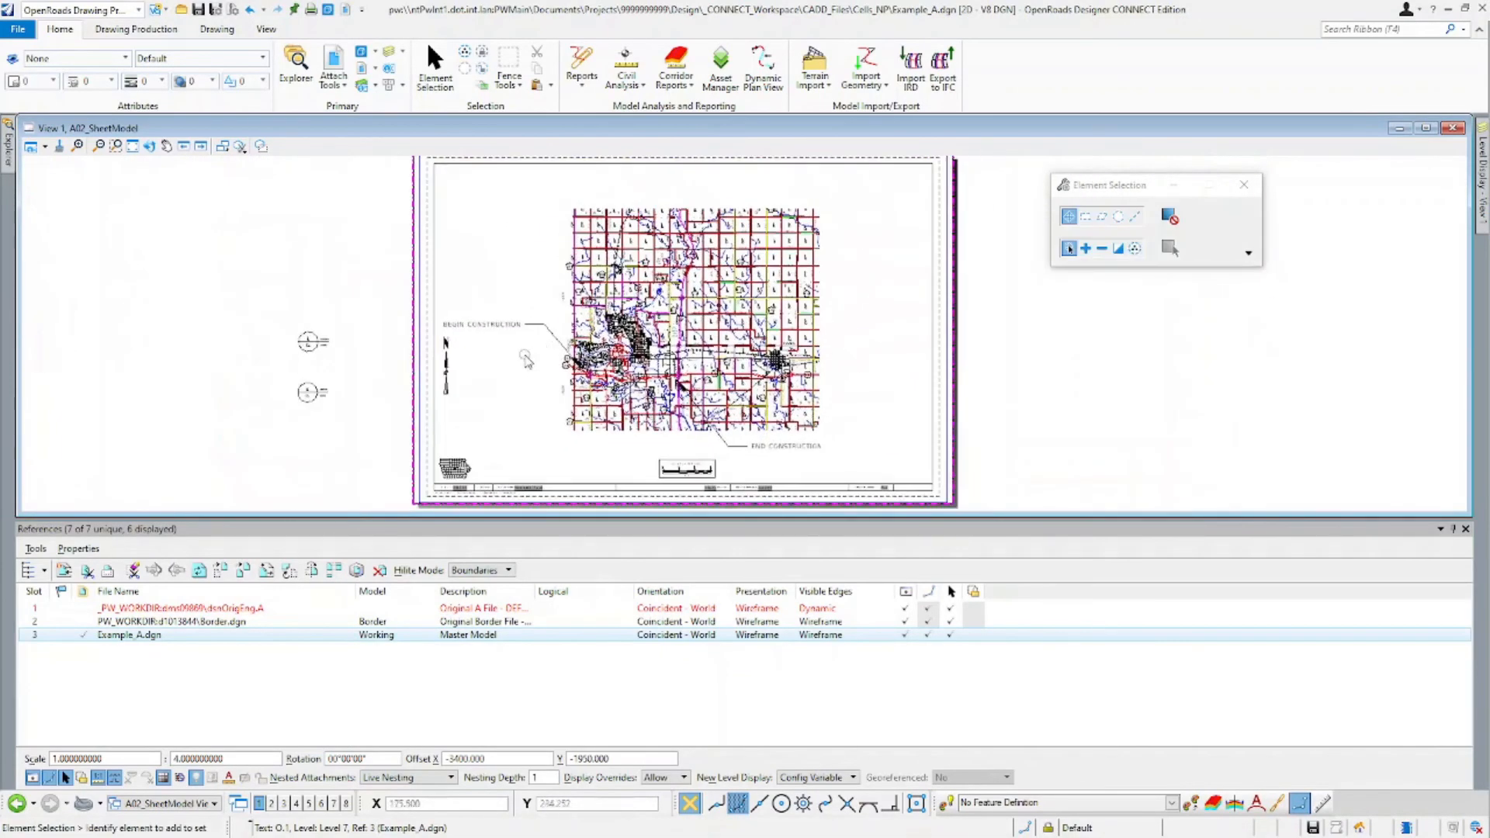
scroll(658, 481, "up", 3)
scroll(828, 451, "down", 3)
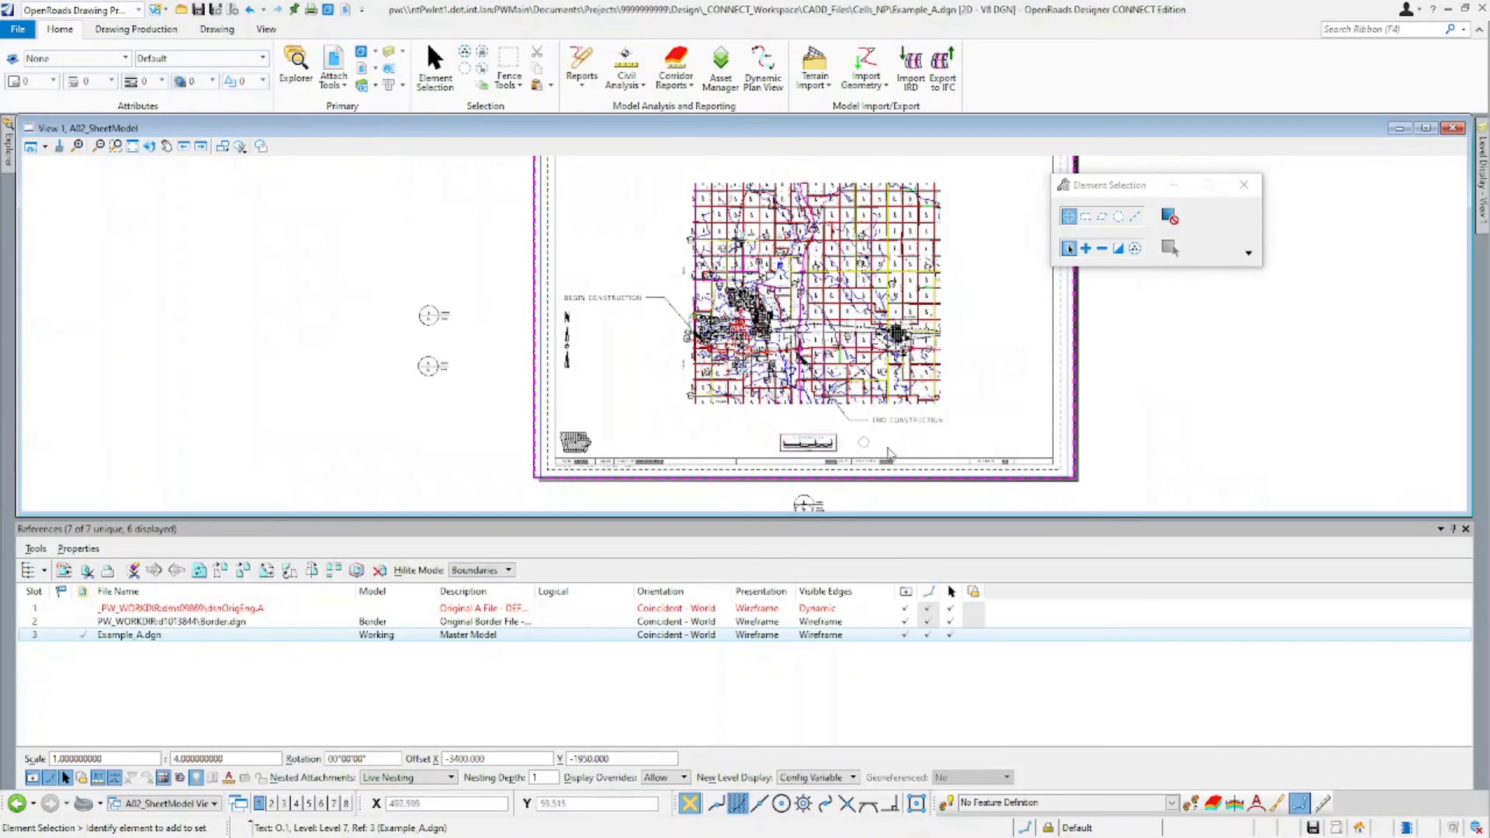
scroll(893, 456, "up", 2)
scroll(809, 431, "down", 3)
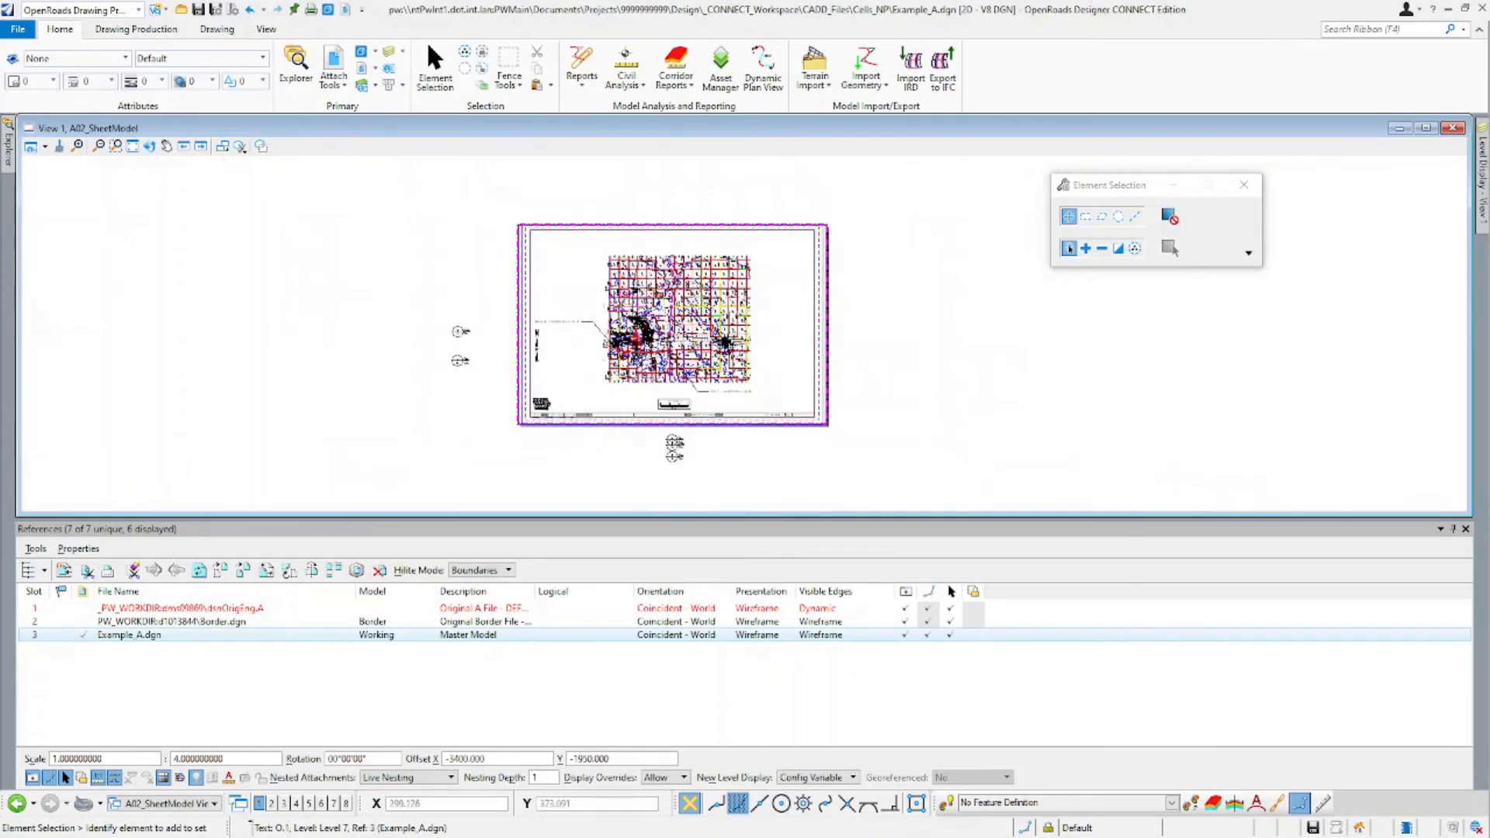
scroll(576, 335, "up", 2)
scroll(728, 364, "up", 2)
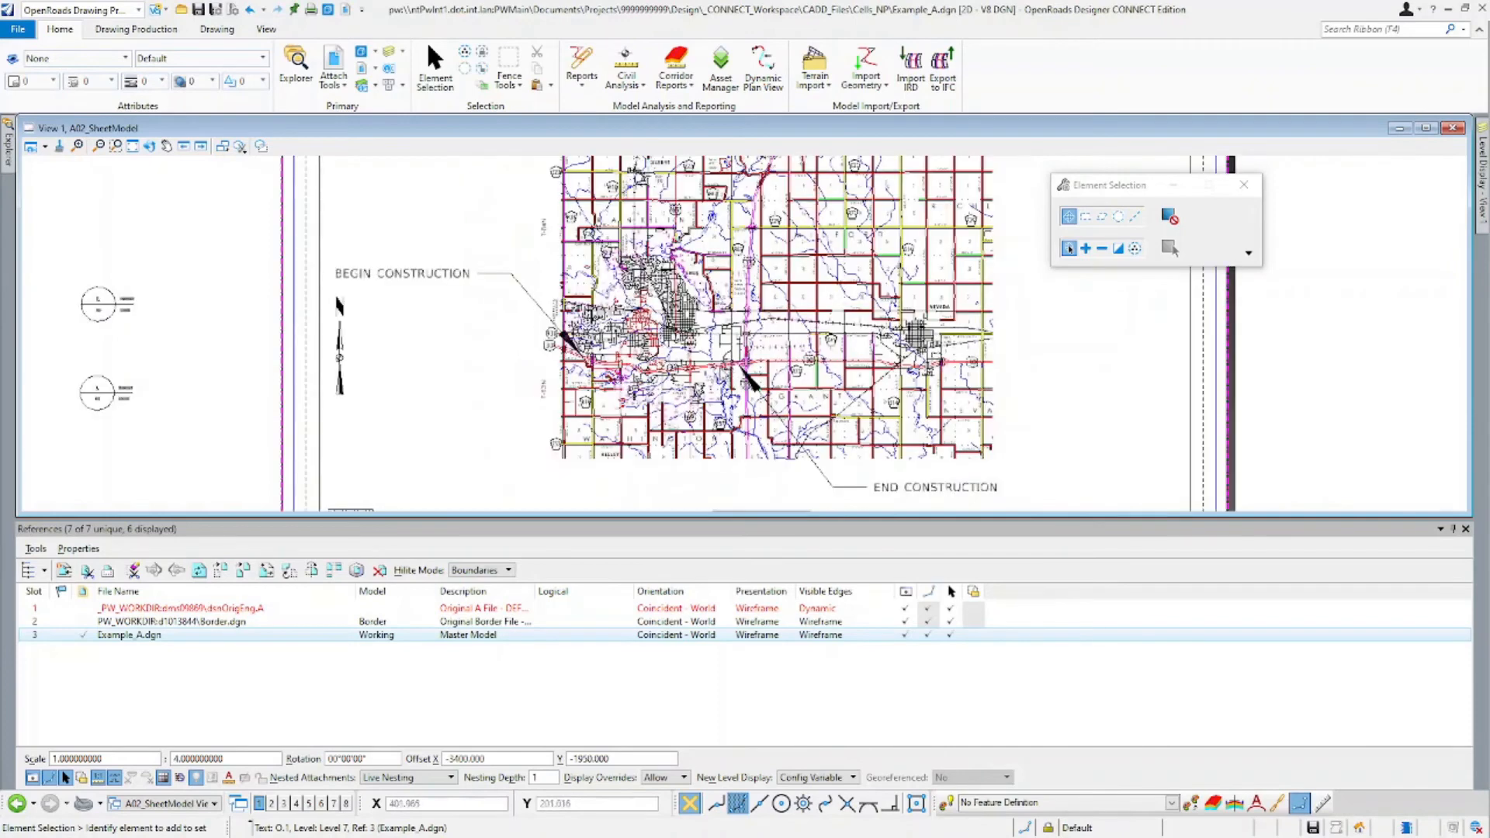
scroll(610, 342, "down", 2)
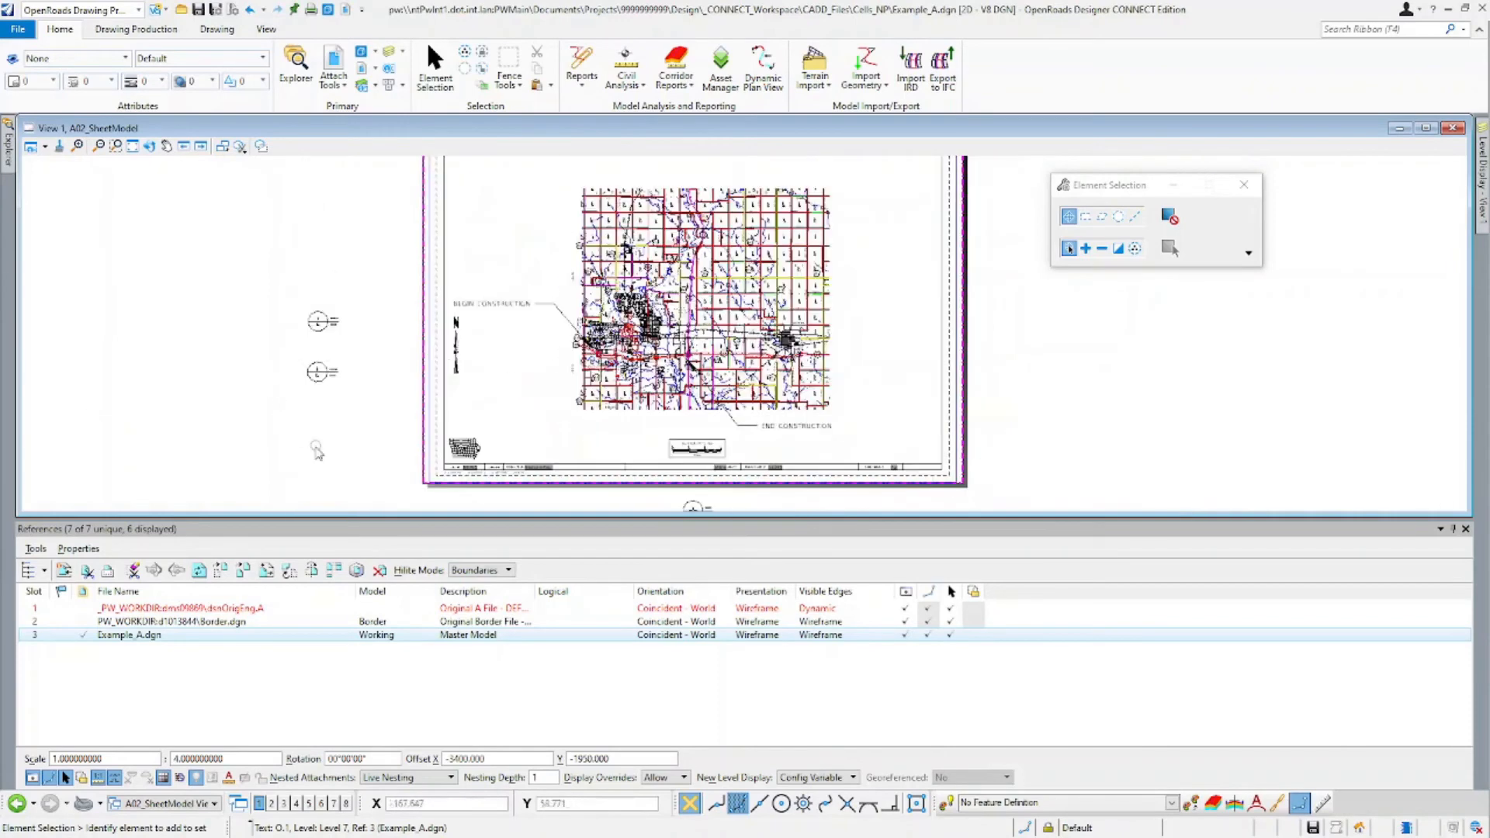
Reload all reference attachments to restore the missing dsnOrigEng.A file, and select it together with the Border.dgn reference.
left_click(259, 611)
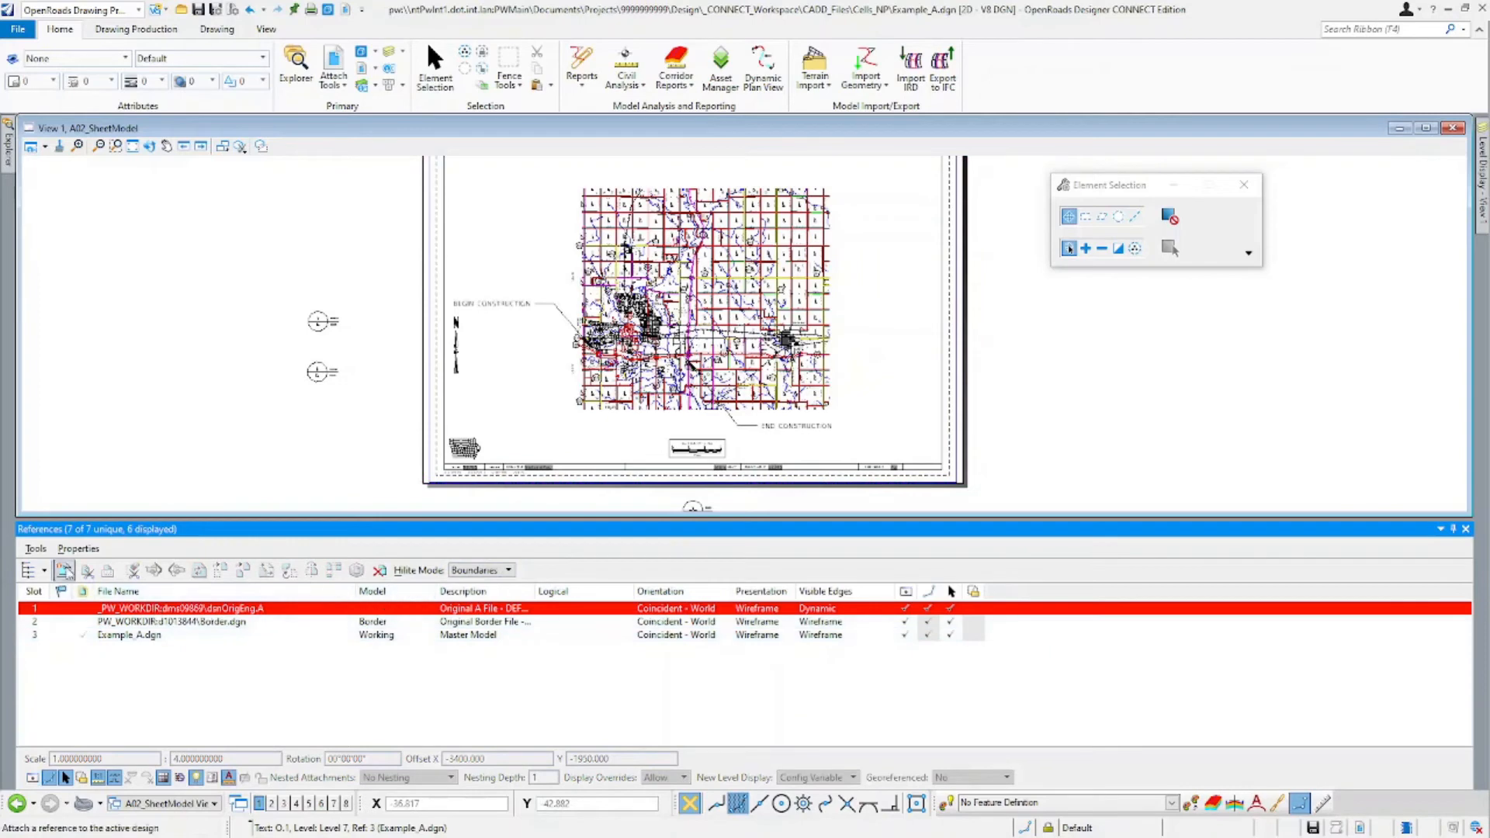
left_click(78, 548)
mouse_move(40, 556)
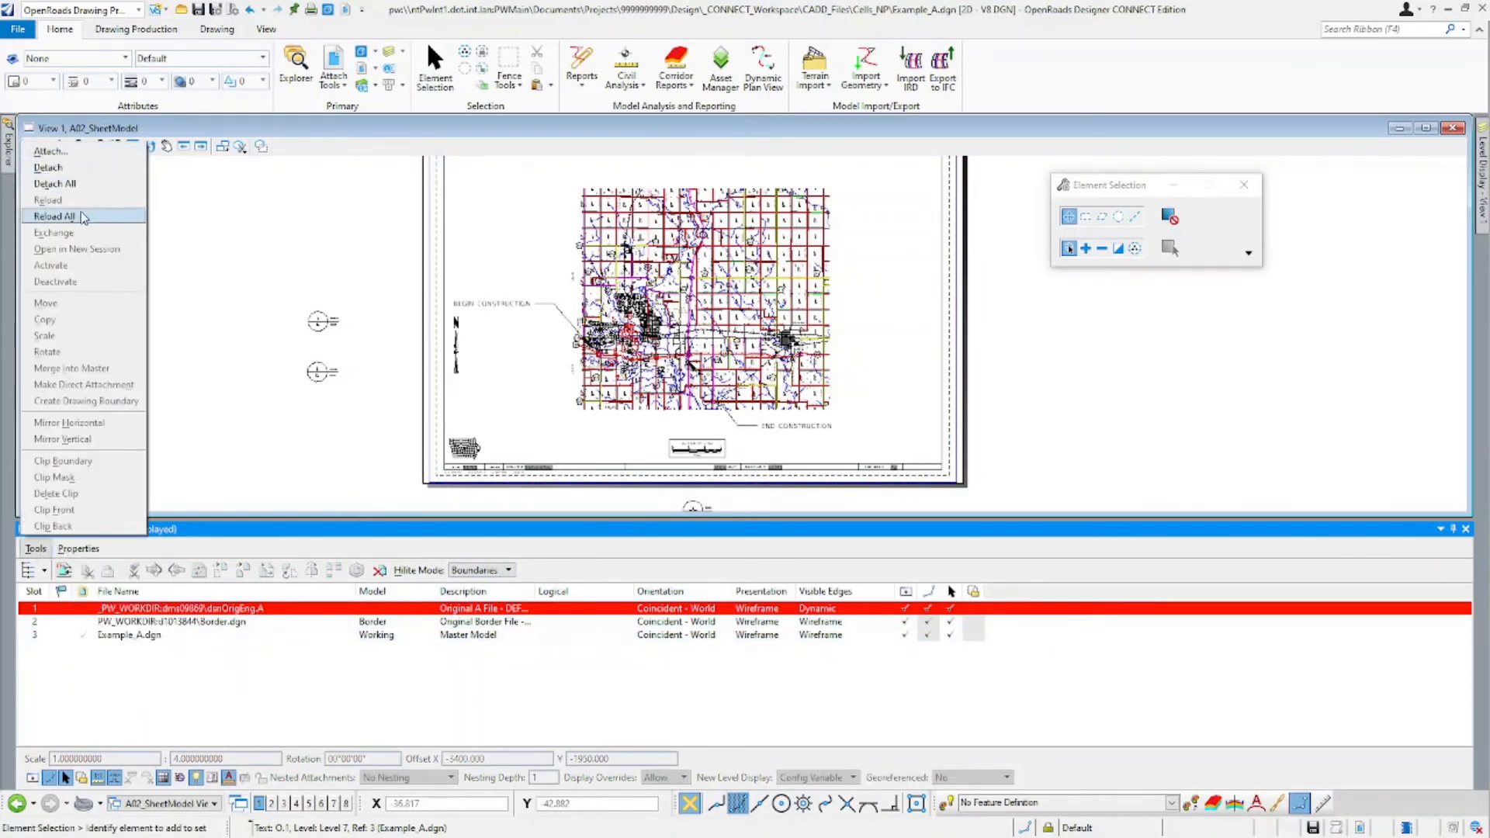
left_click(55, 217)
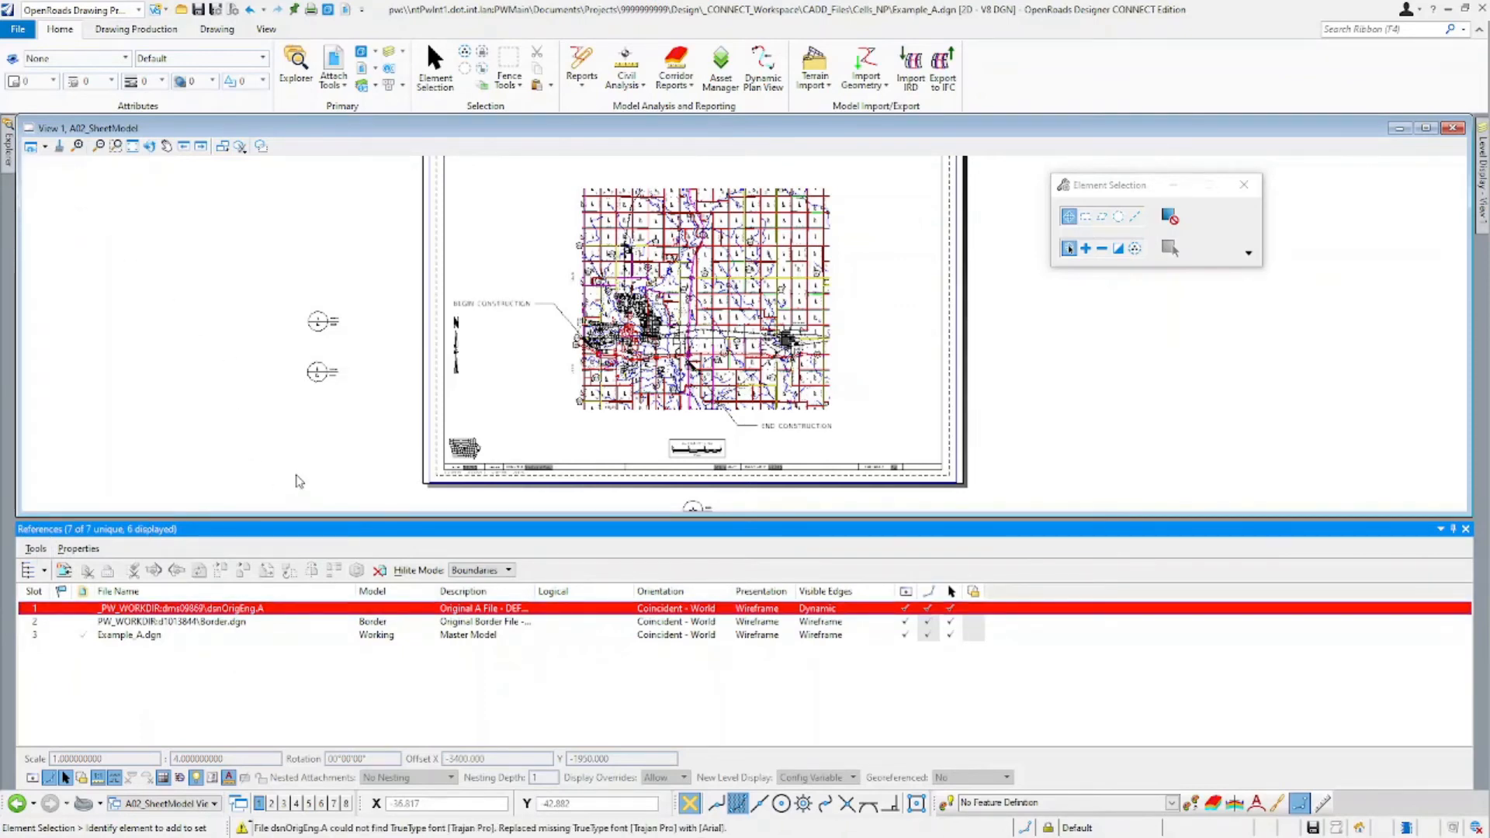
left_click(223, 621, "shift")
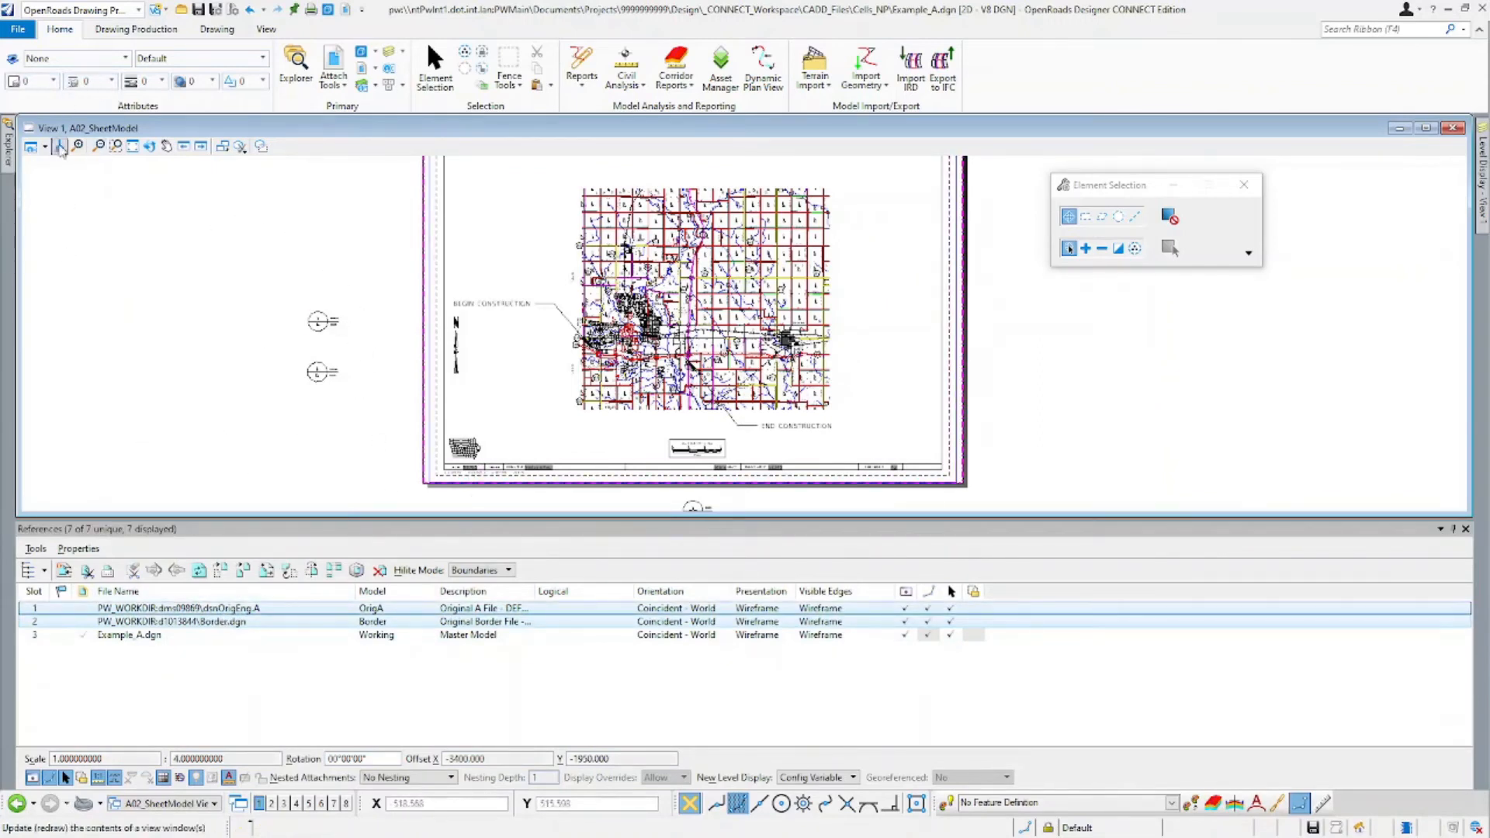
Open the Road A Sheets folder from the sheet index in Print Organizer using the BW_pdf_SheetModel print style.
mouse_move(9, 155)
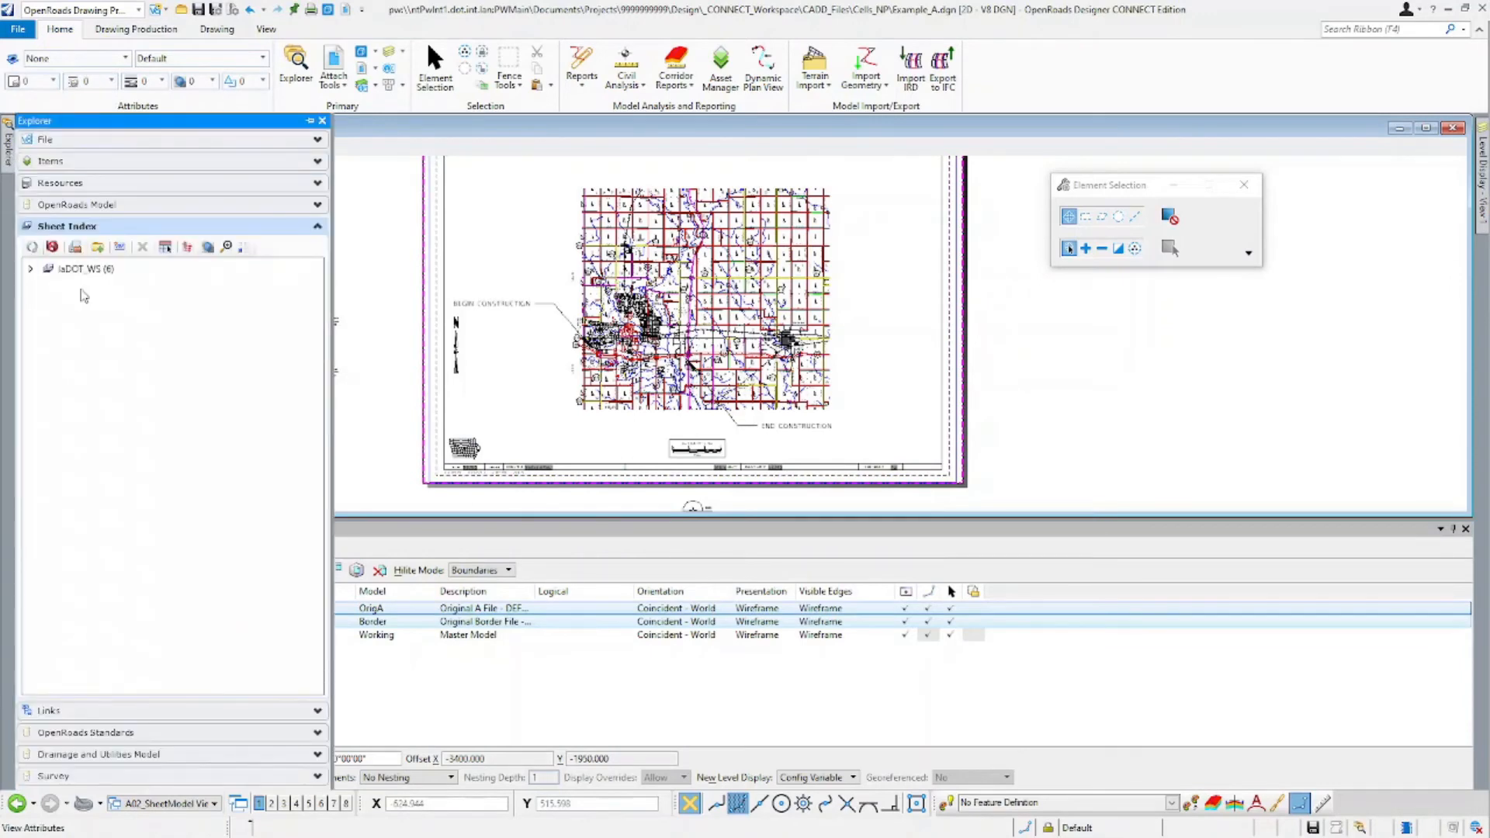
left_click(29, 268)
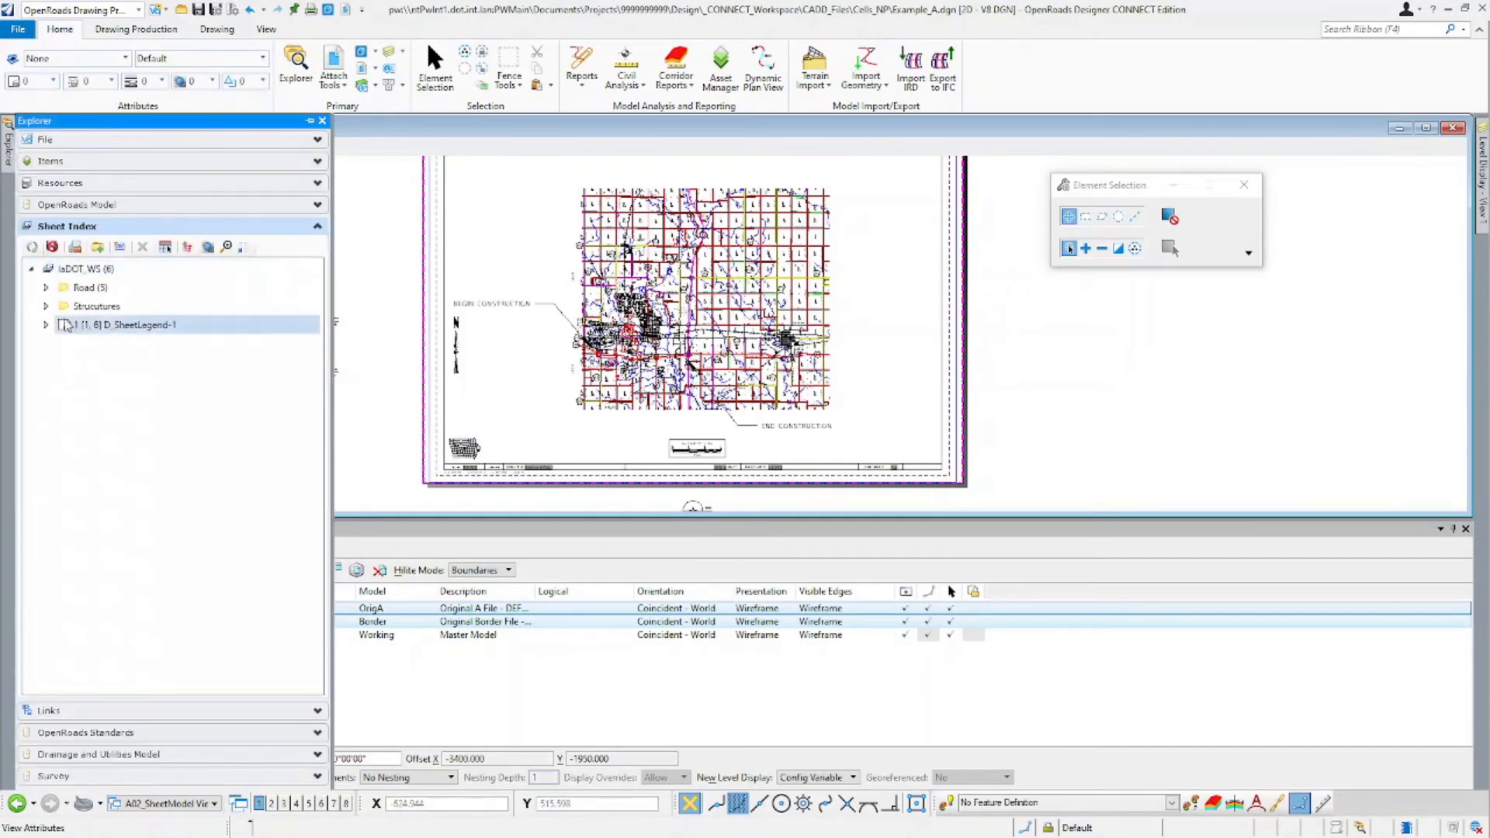
left_click(46, 287)
left_click(117, 308)
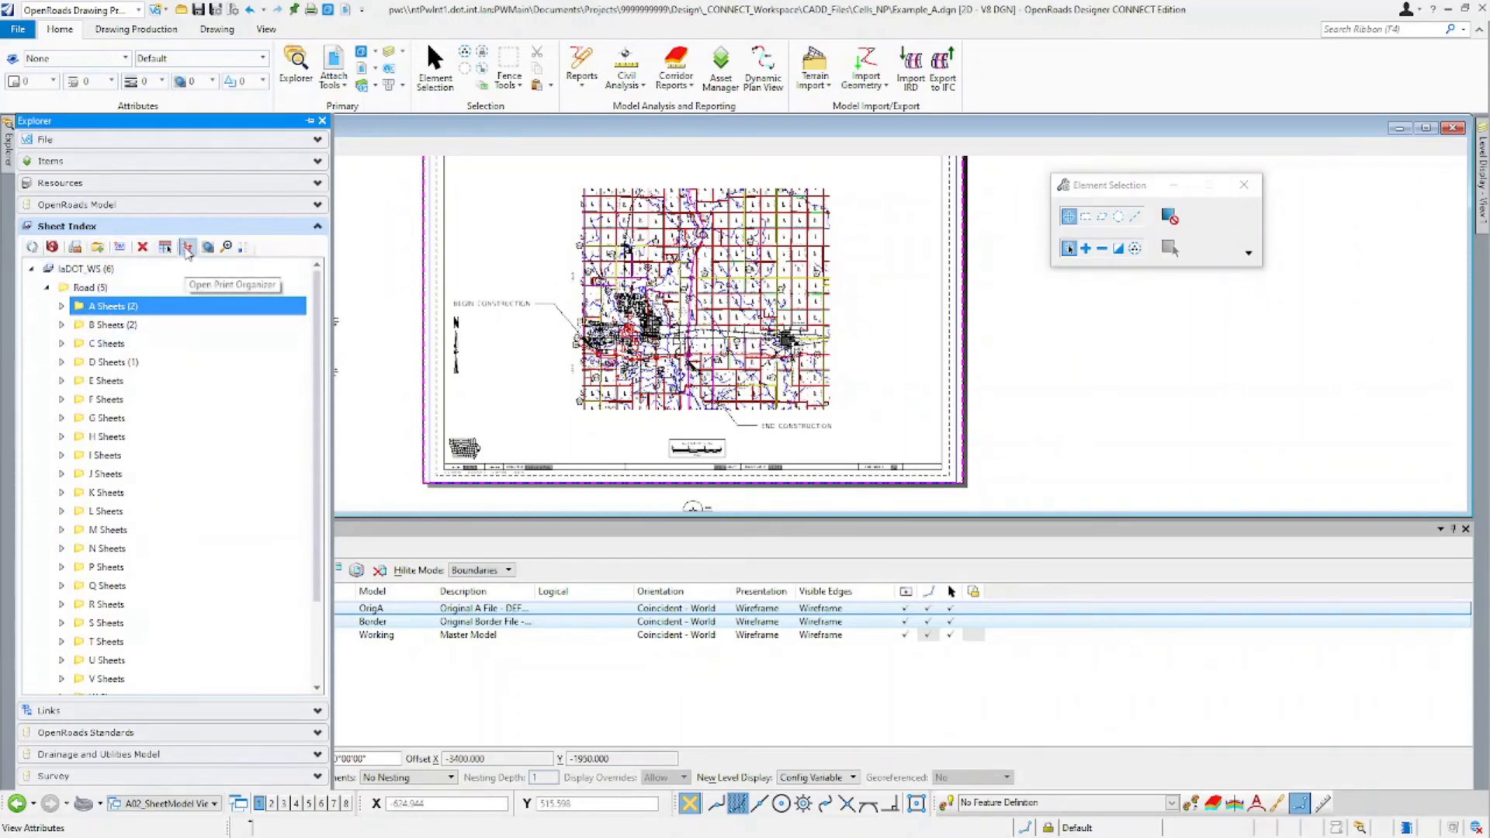
left_click(186, 246)
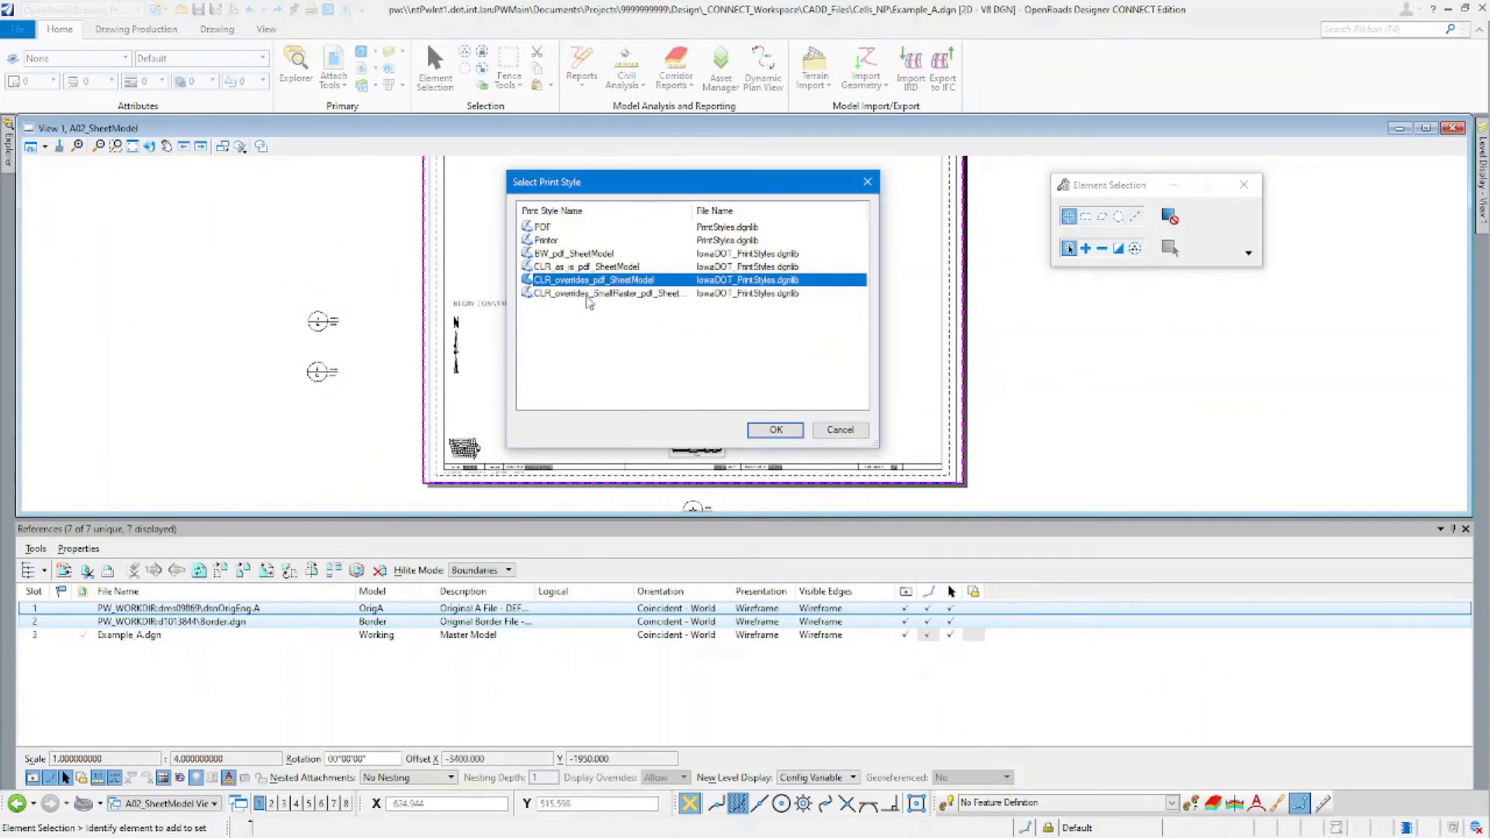
left_click(596, 254)
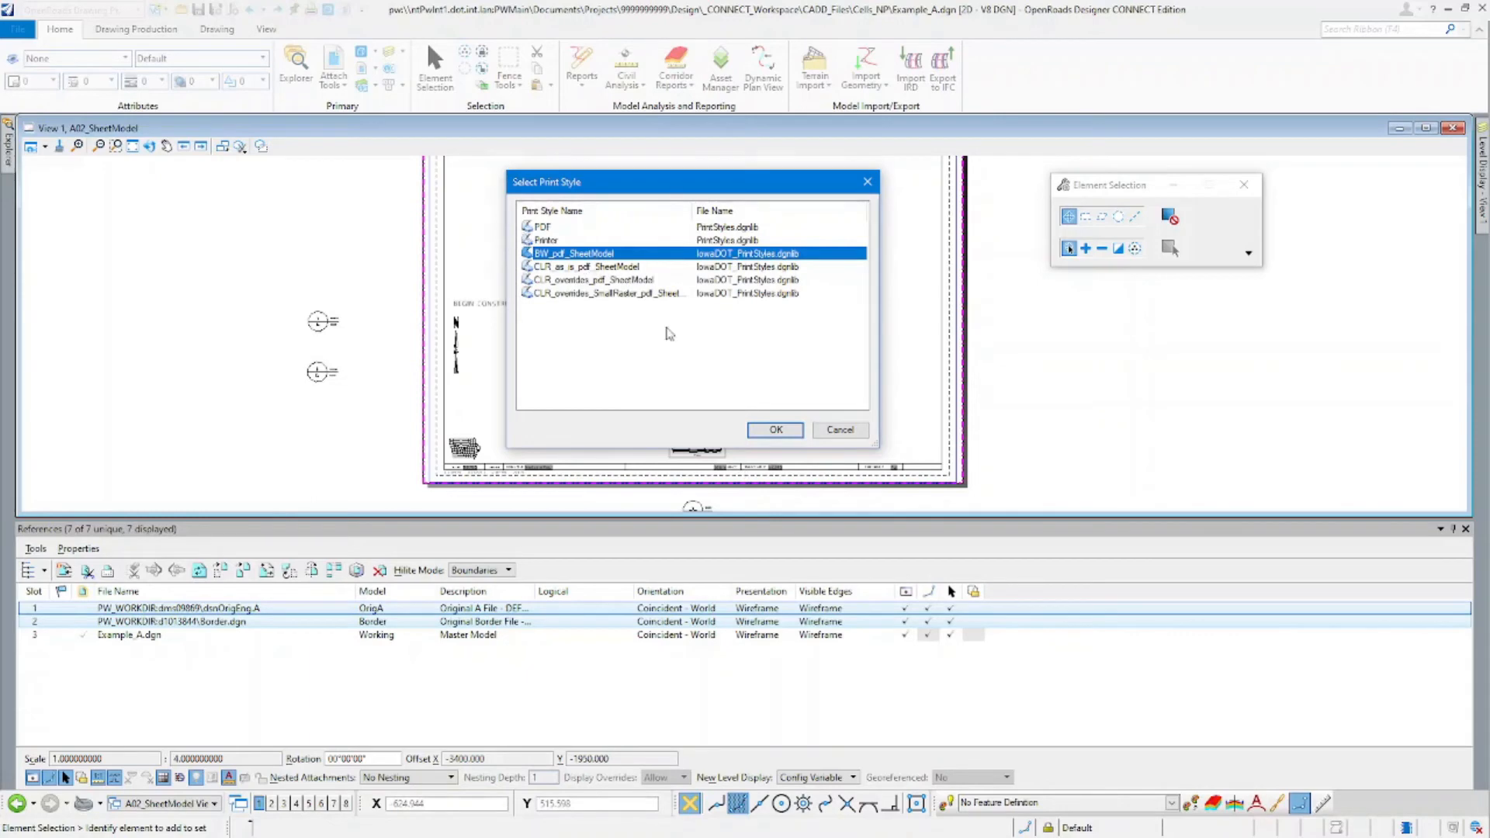
left_click(770, 431)
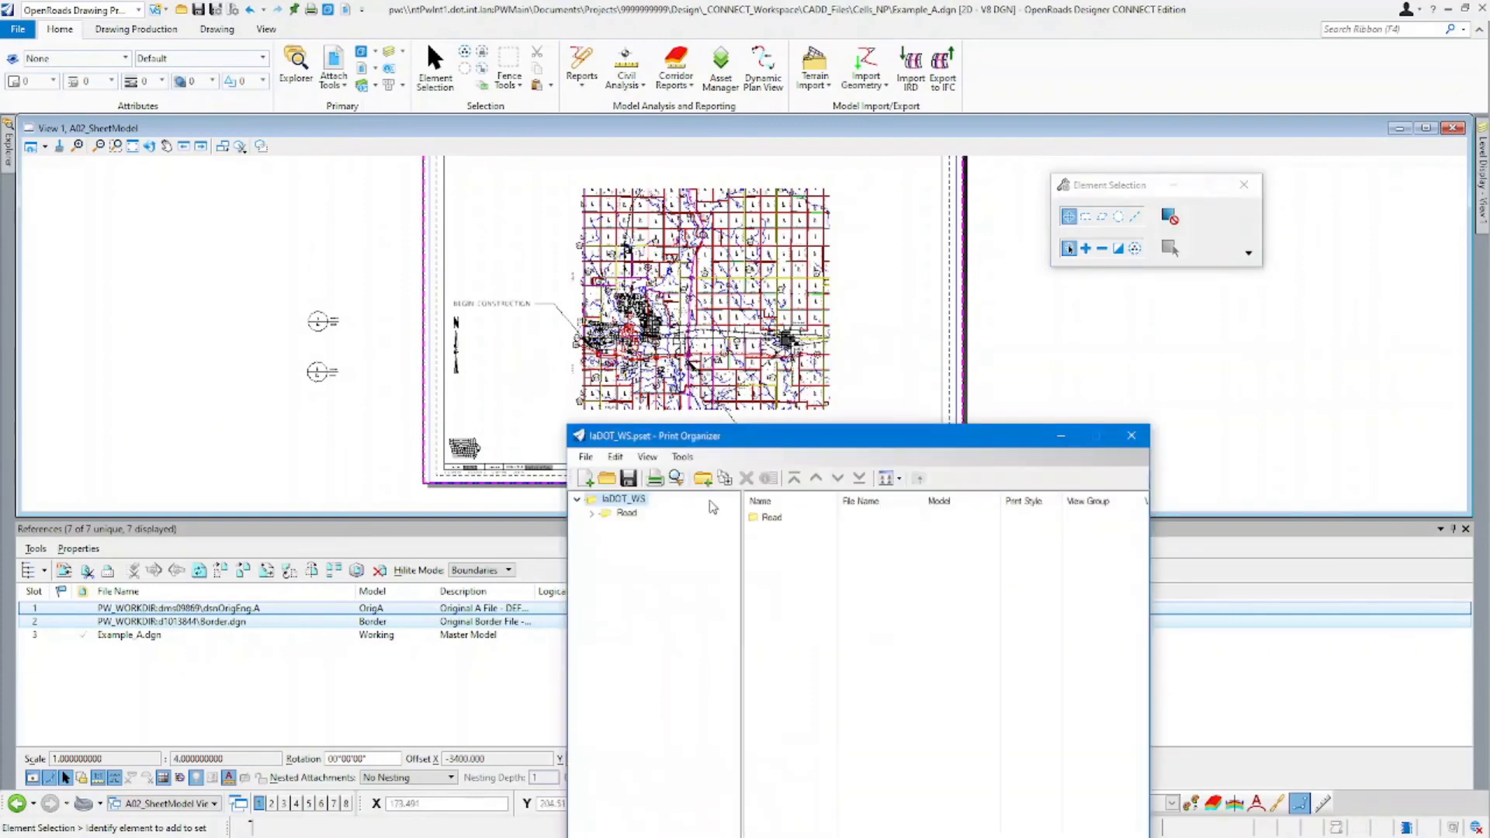
Select the A Sheets folder under Road in the print set and start printing the selection.
left_click_drag(777, 448, 542, 261)
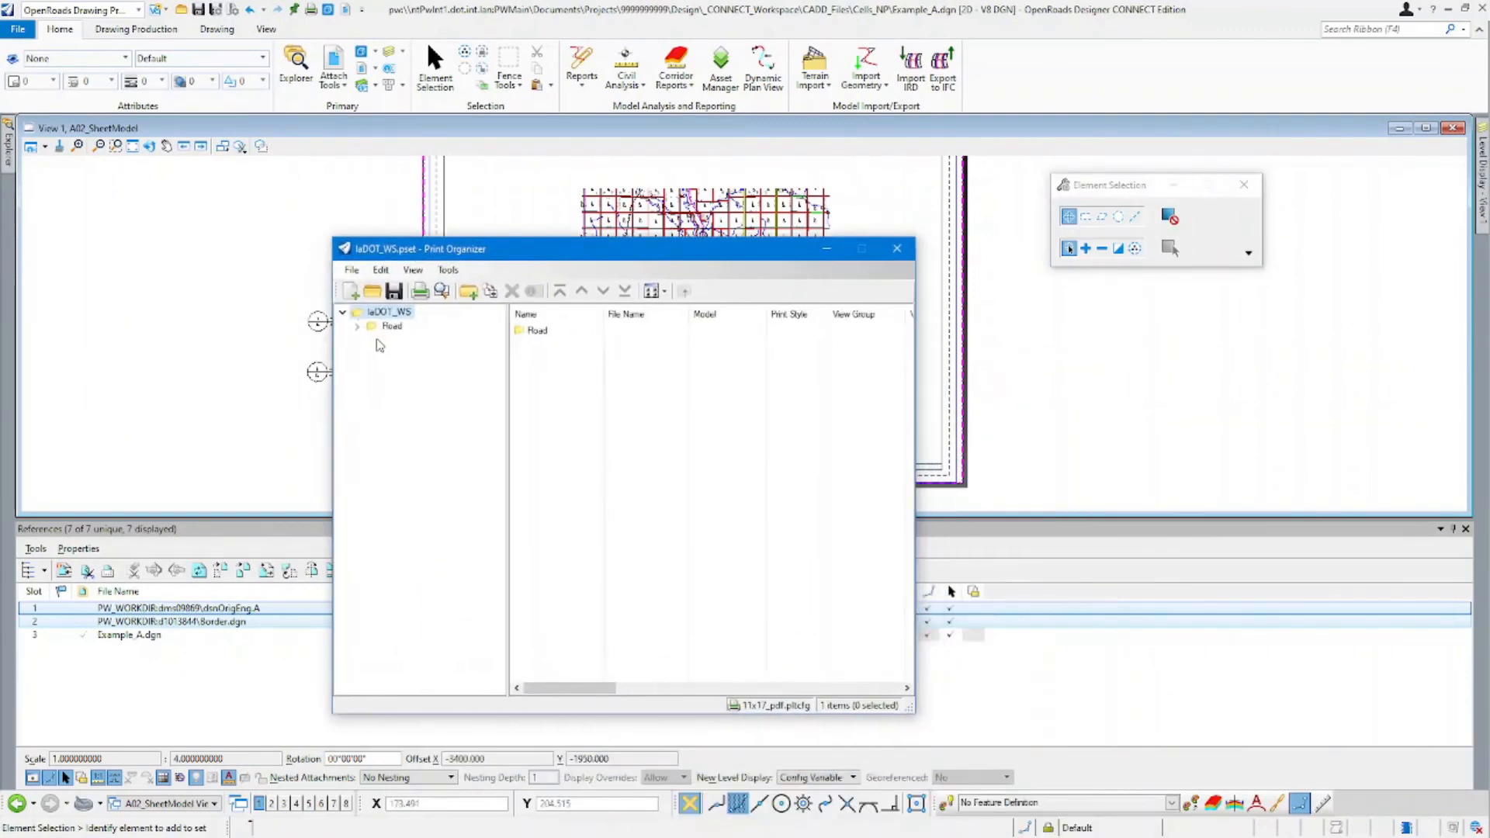
left_click(358, 327)
left_click(372, 340)
left_click(414, 343)
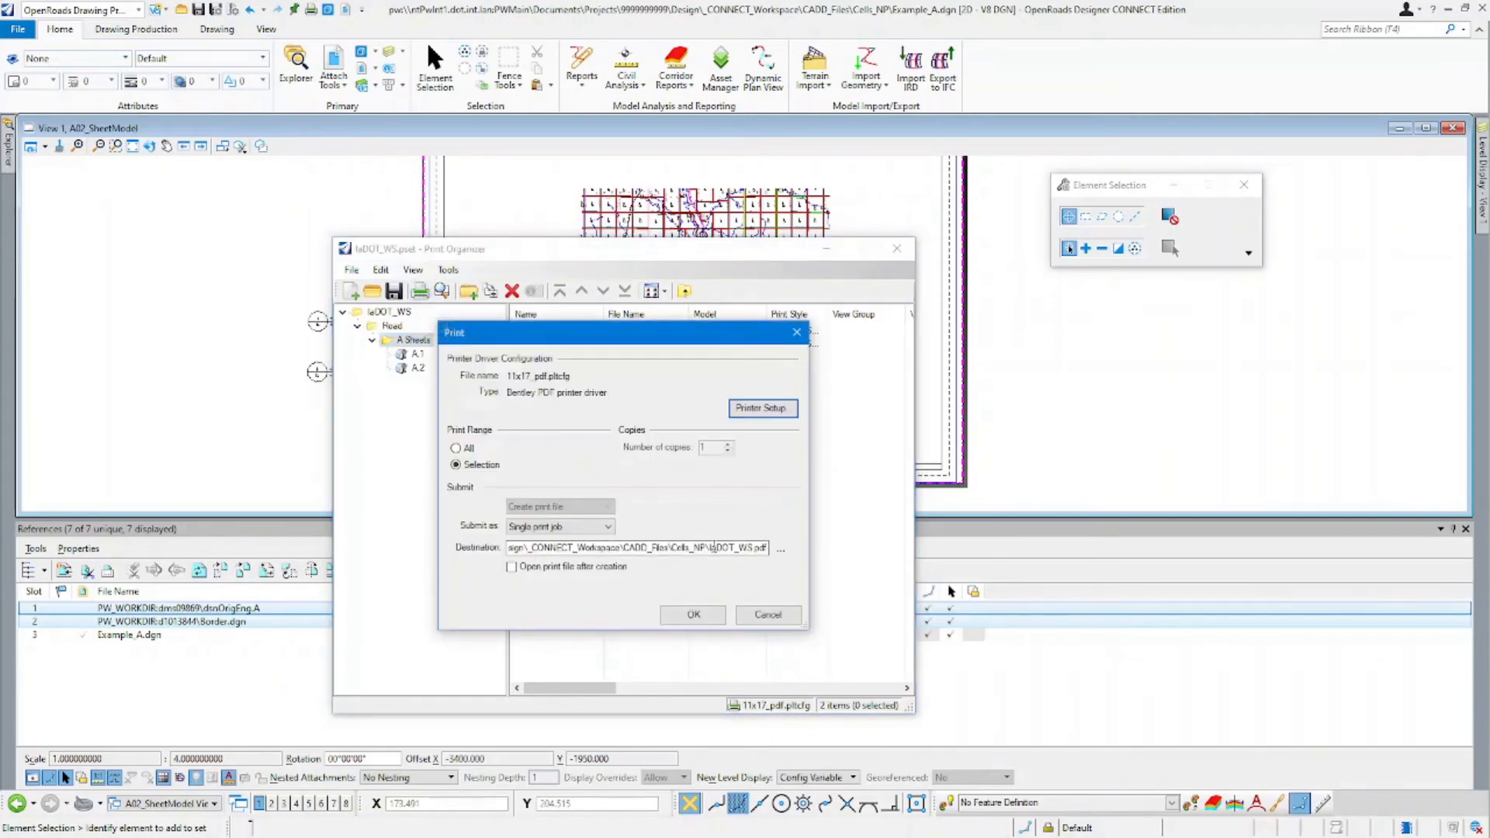
Print the A sheets to Test_Asheet.pdf with the description Test_Asheet, opening the print file after creation.
left_click(781, 548)
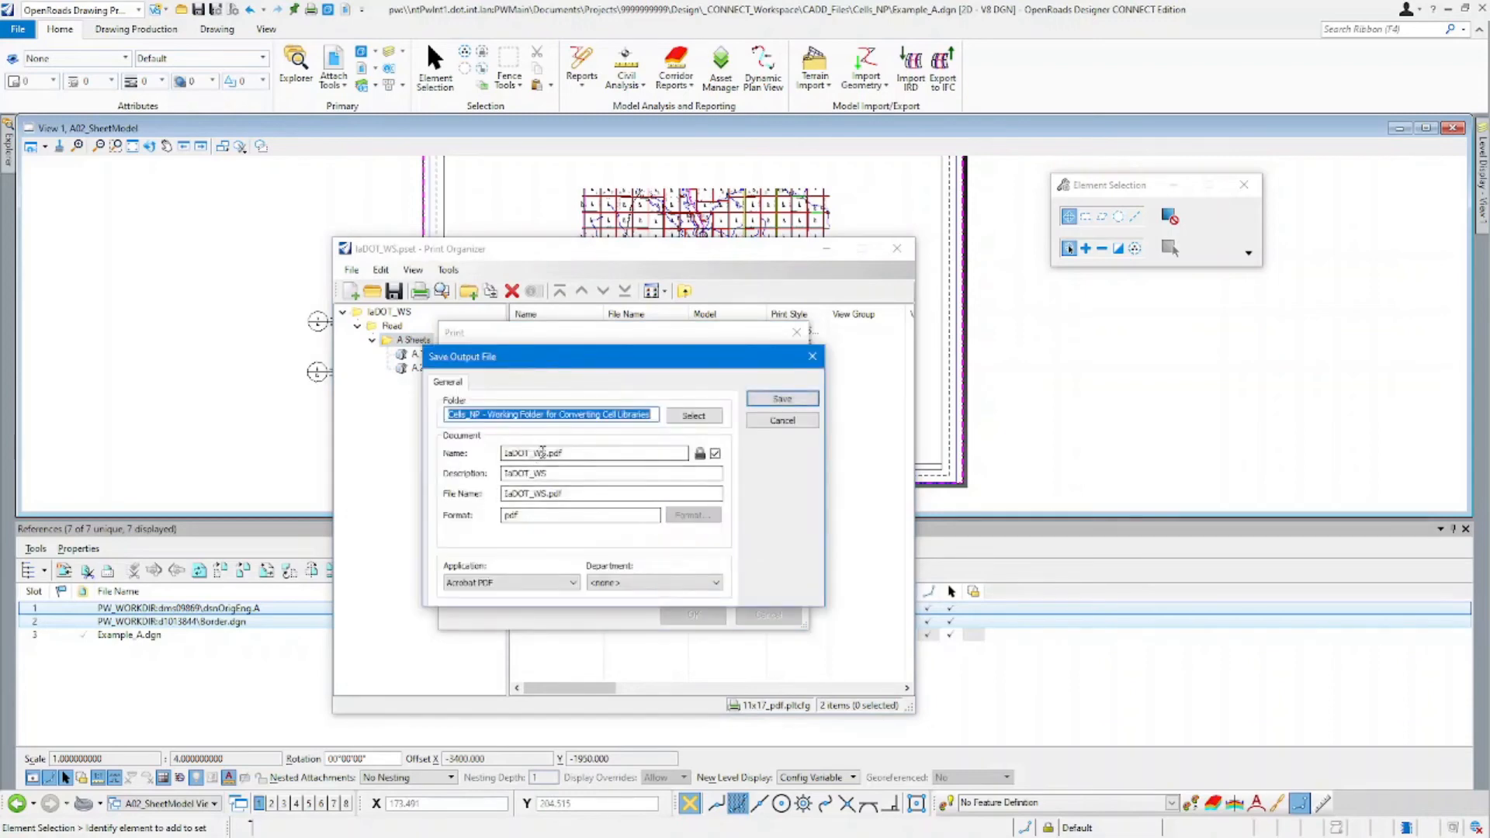
left_click_drag(542, 452, 283, 442)
key("BackSpace")
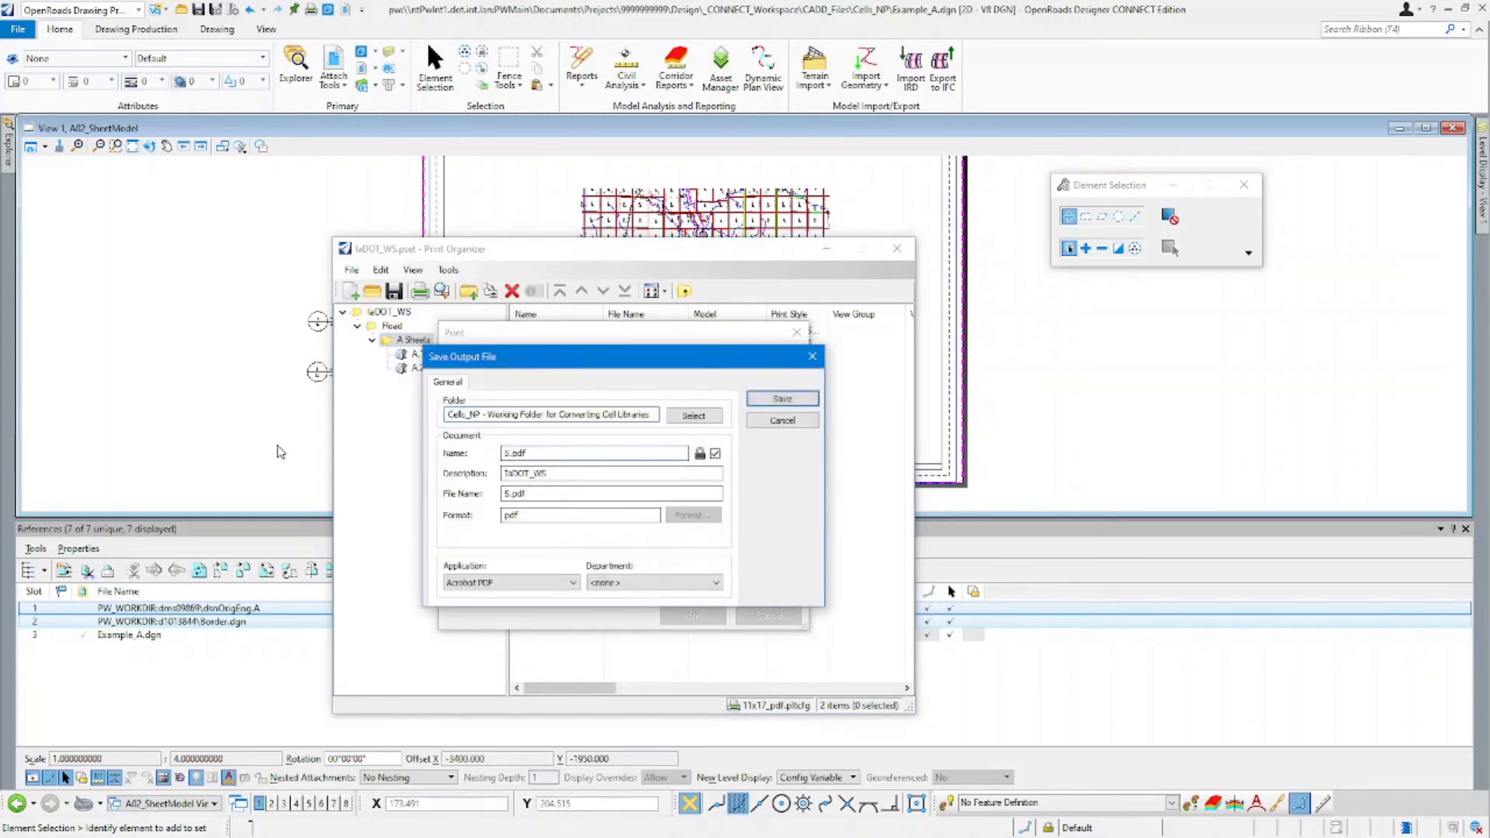
key("Delete")
type("Test_Asheet")
double_click(525, 452)
key("ctrl+c")
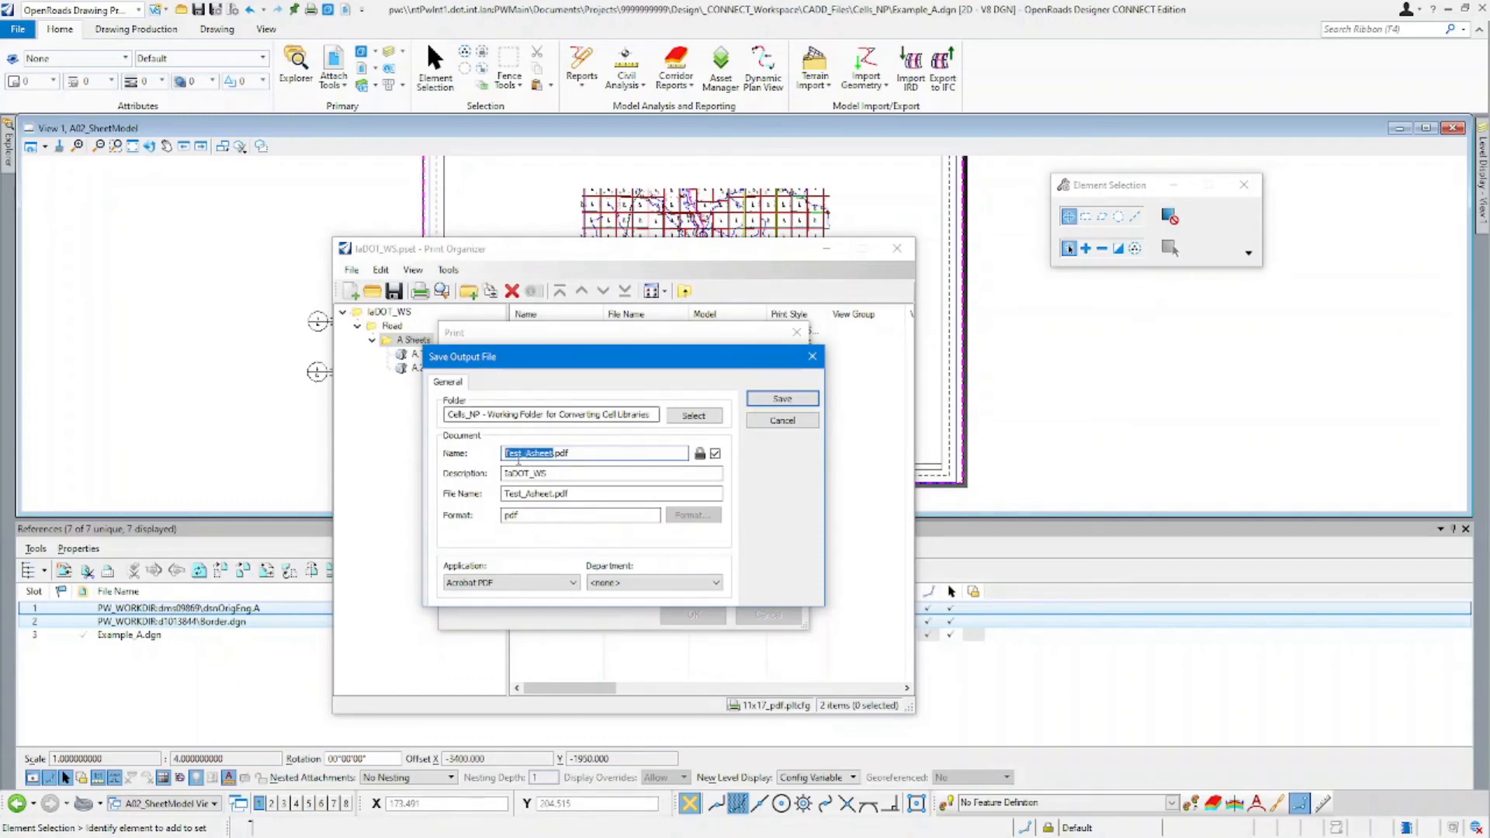
key("Tab")
key("ctrl+v")
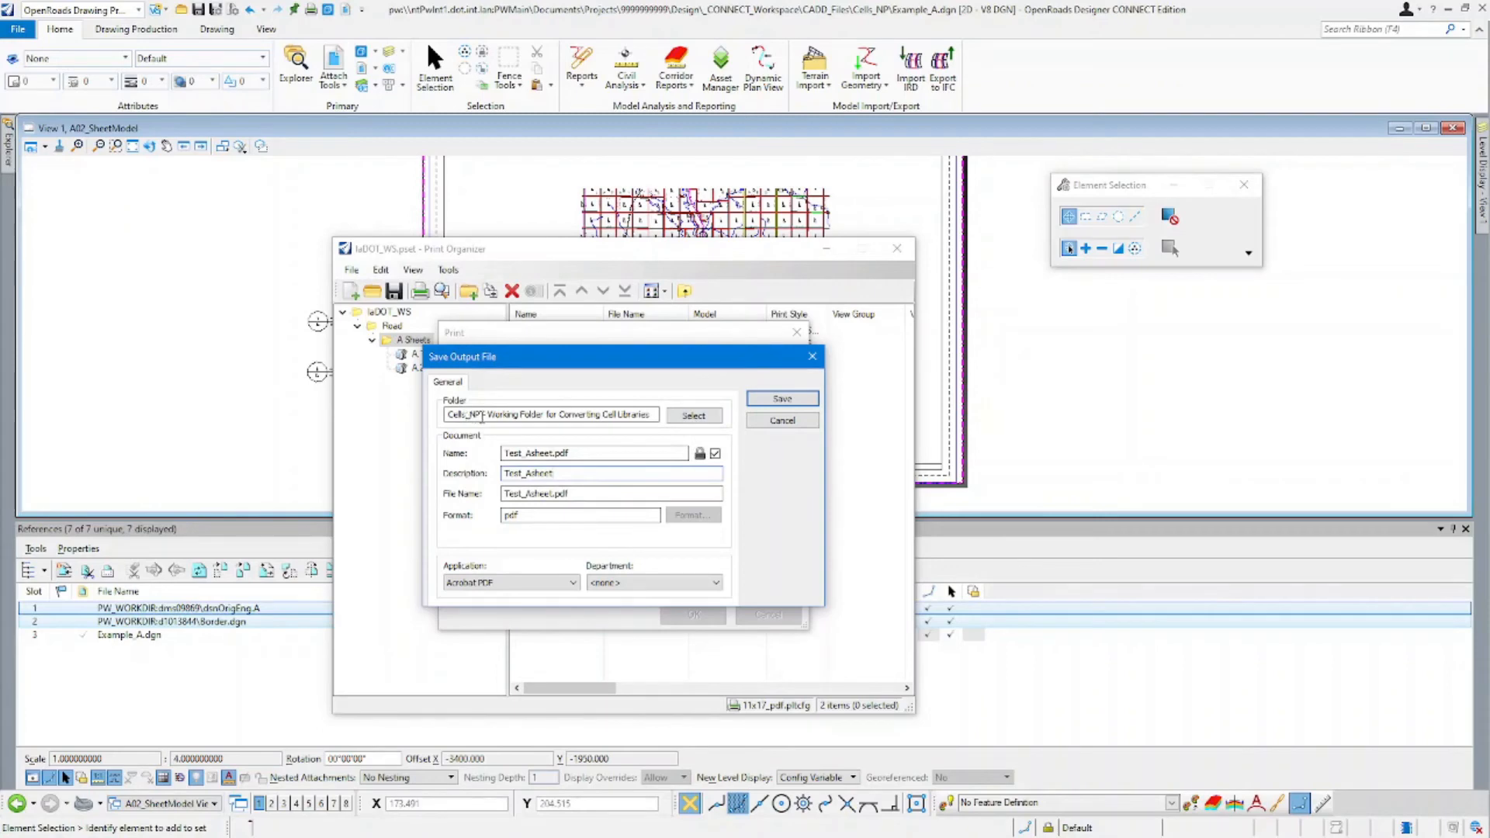
left_click(782, 398)
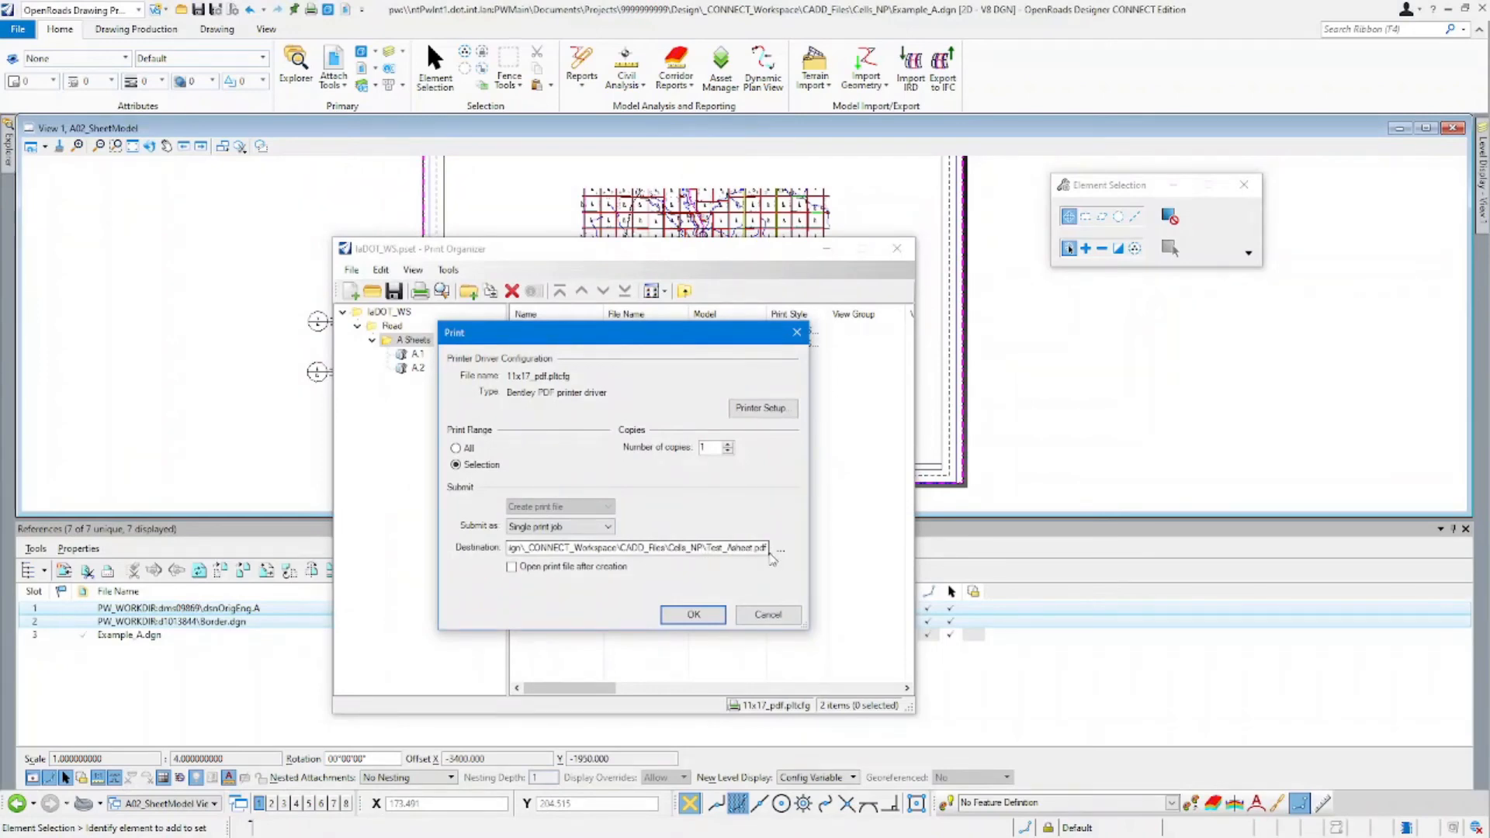
left_click(512, 566)
left_click(694, 615)
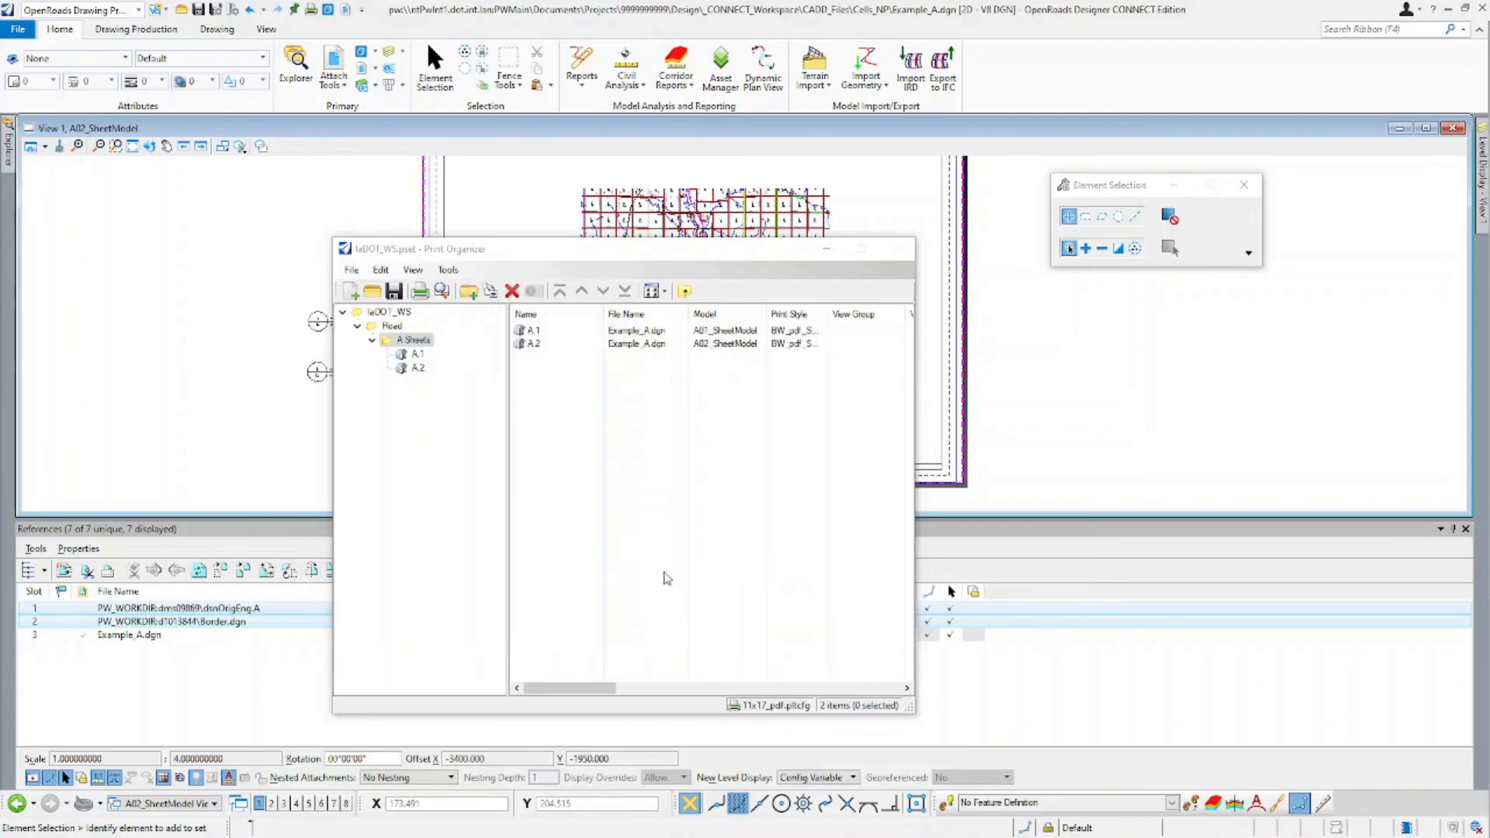
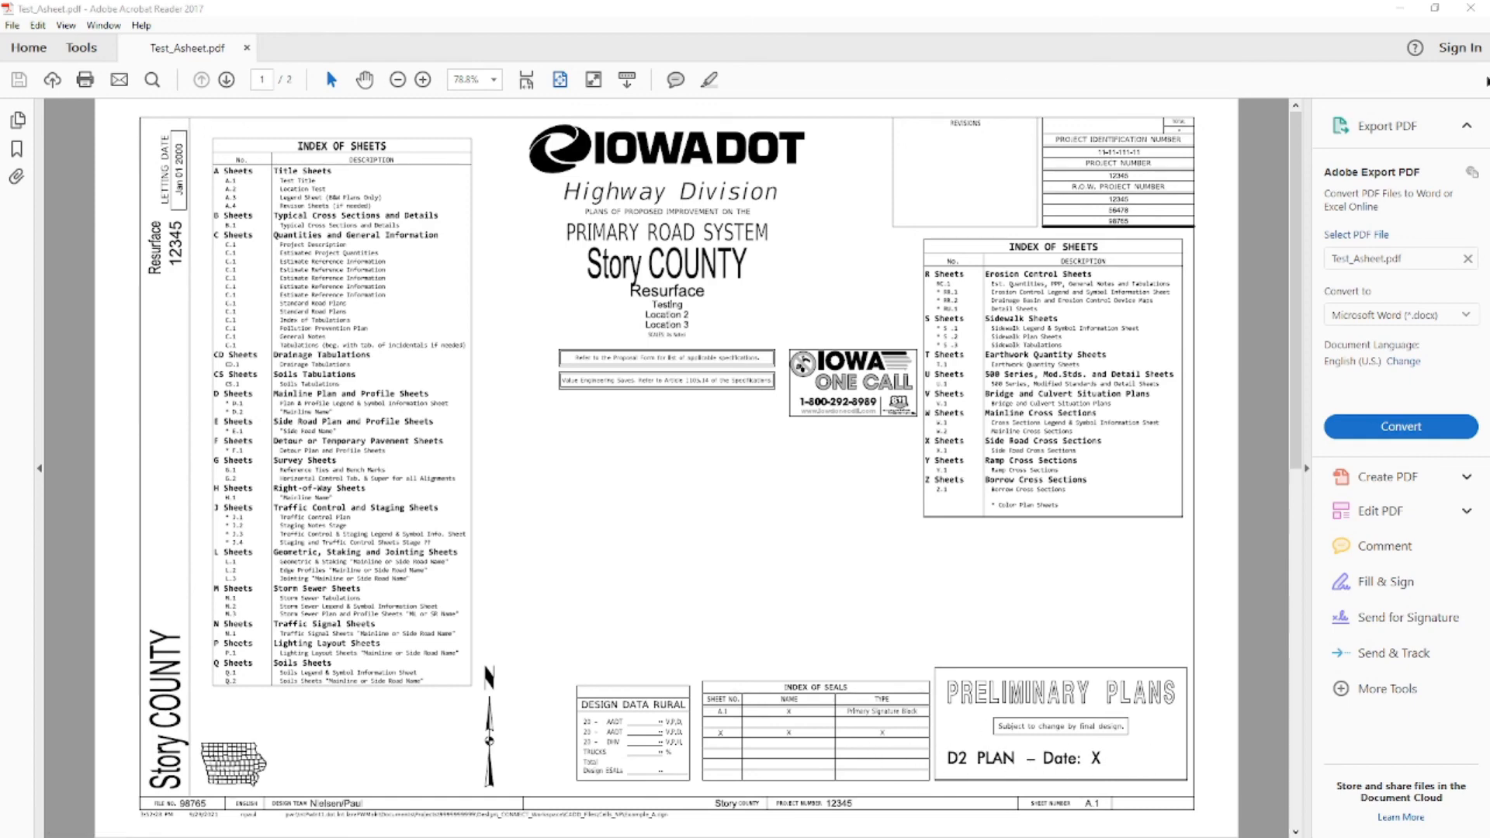
Close the printed PDF, return to OpenRoads Designer and update the server copy of Example_A.dgn.
left_click(1471, 7)
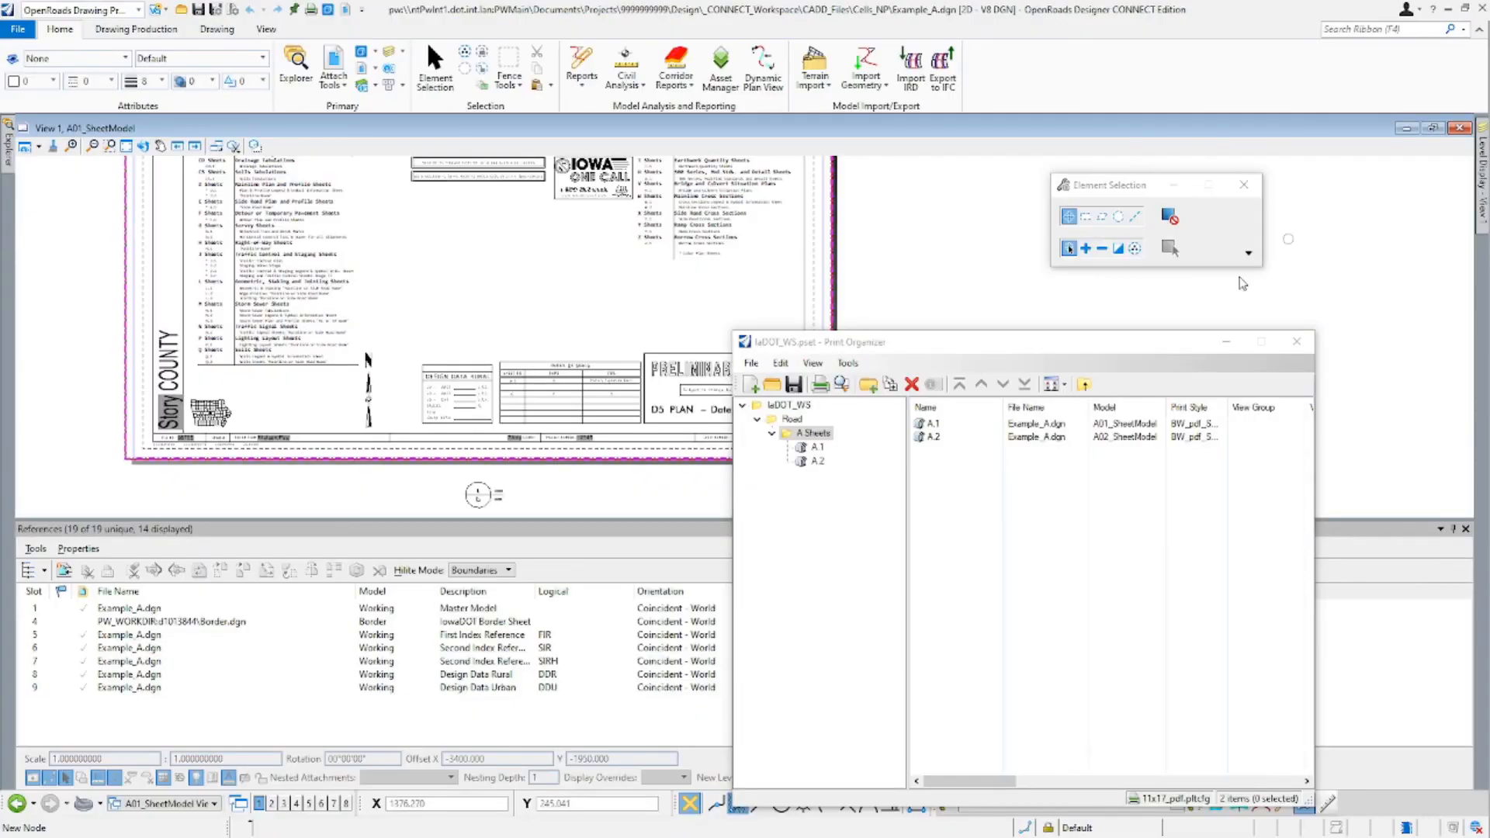
left_click(24, 33)
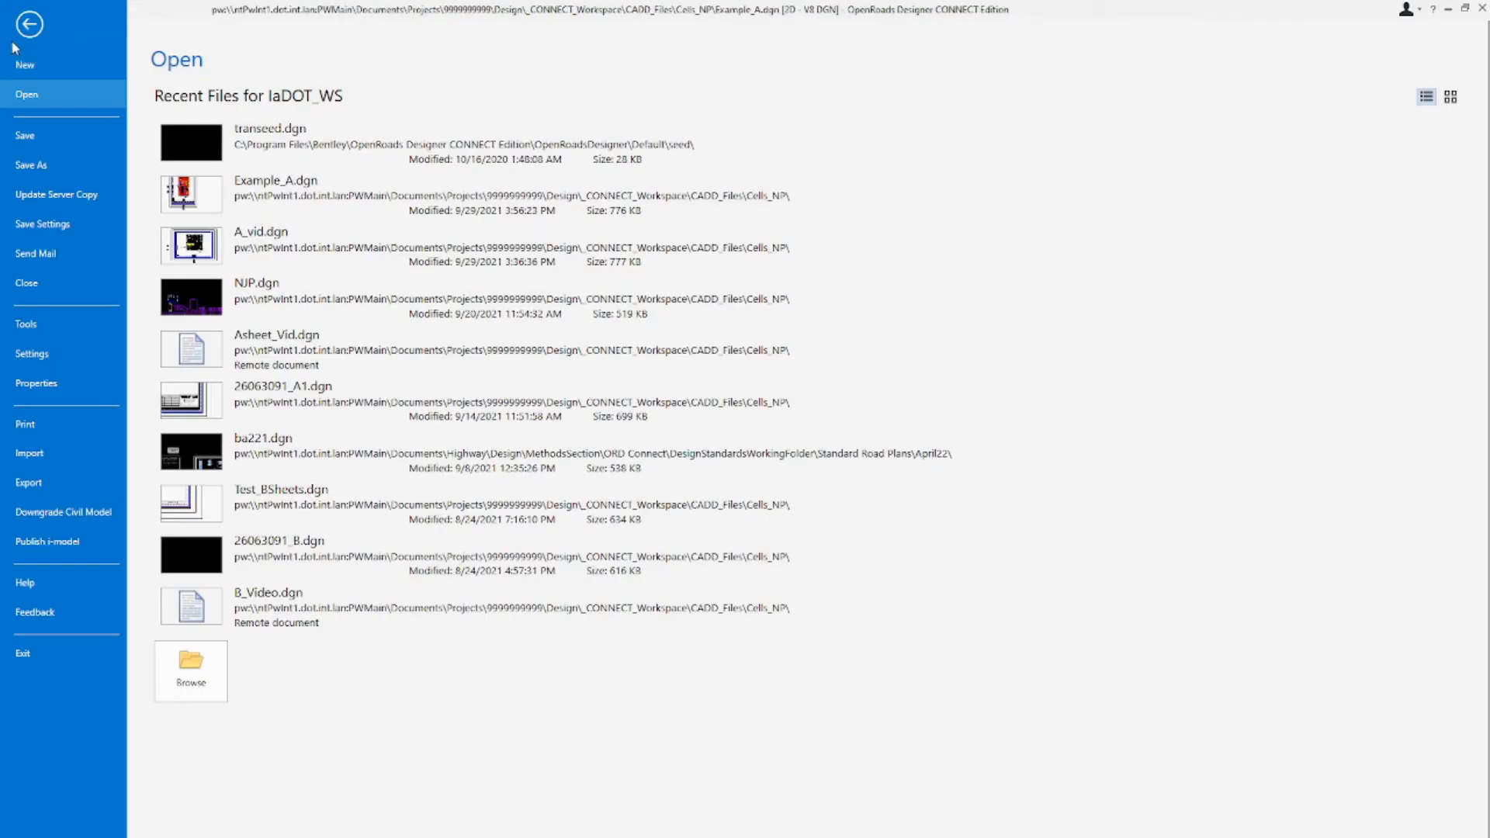
left_click(74, 198)
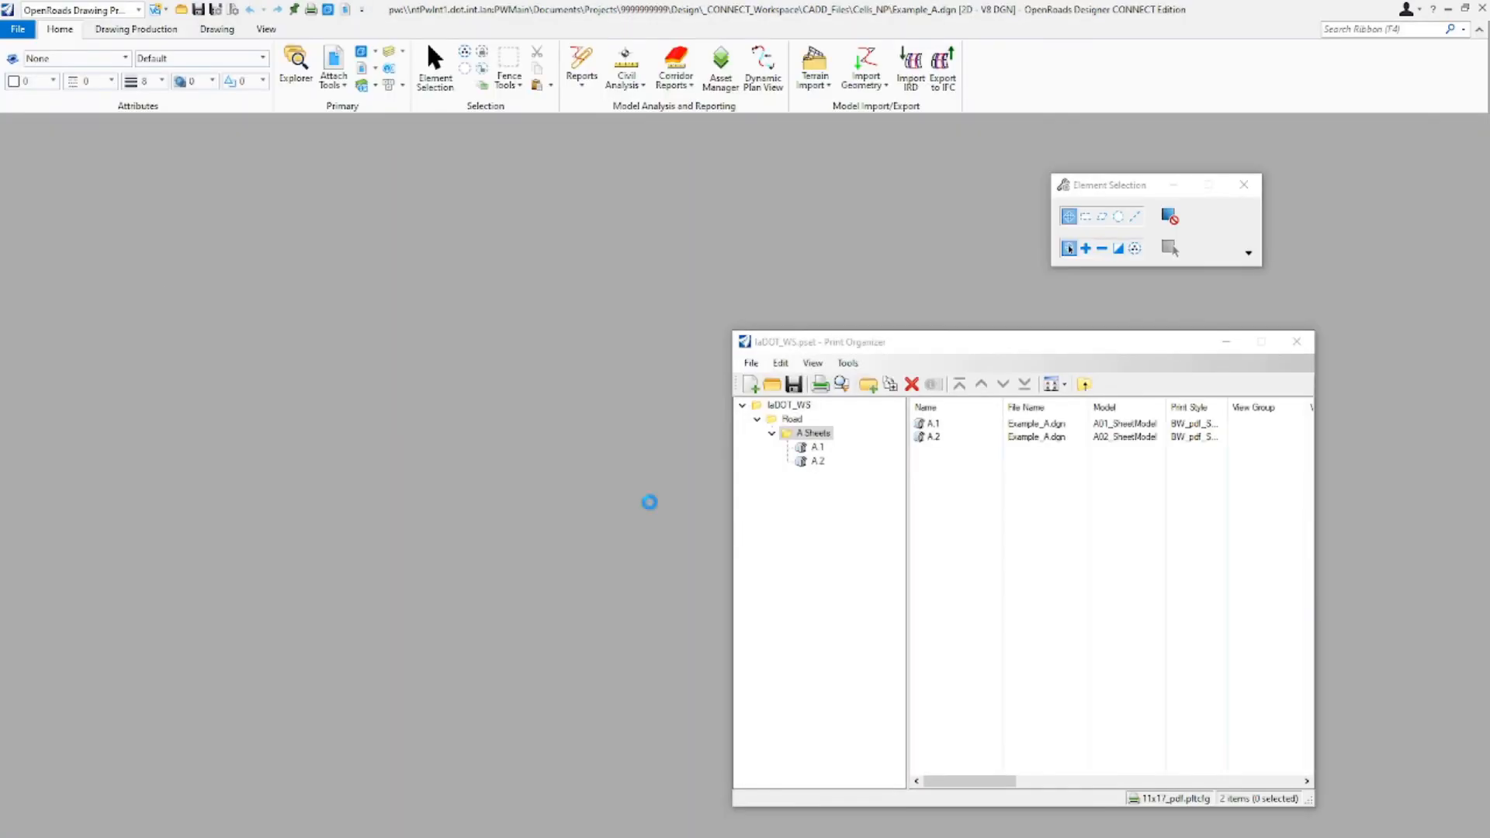
left_click(840, 562)
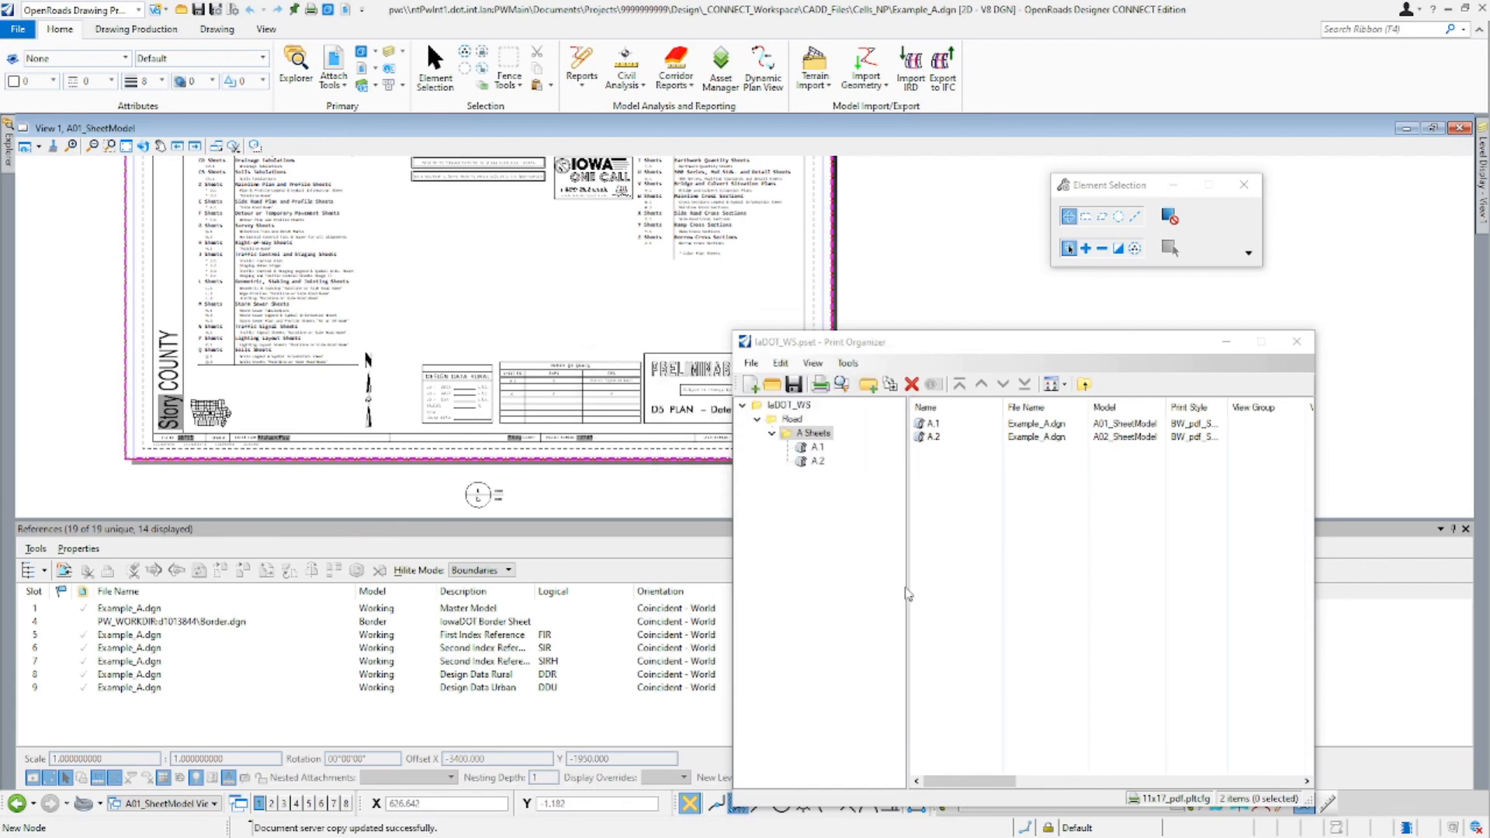
Start printing the A Sheets folder from Print Organizer with the print range set to All.
left_click(802, 439)
left_click(820, 384)
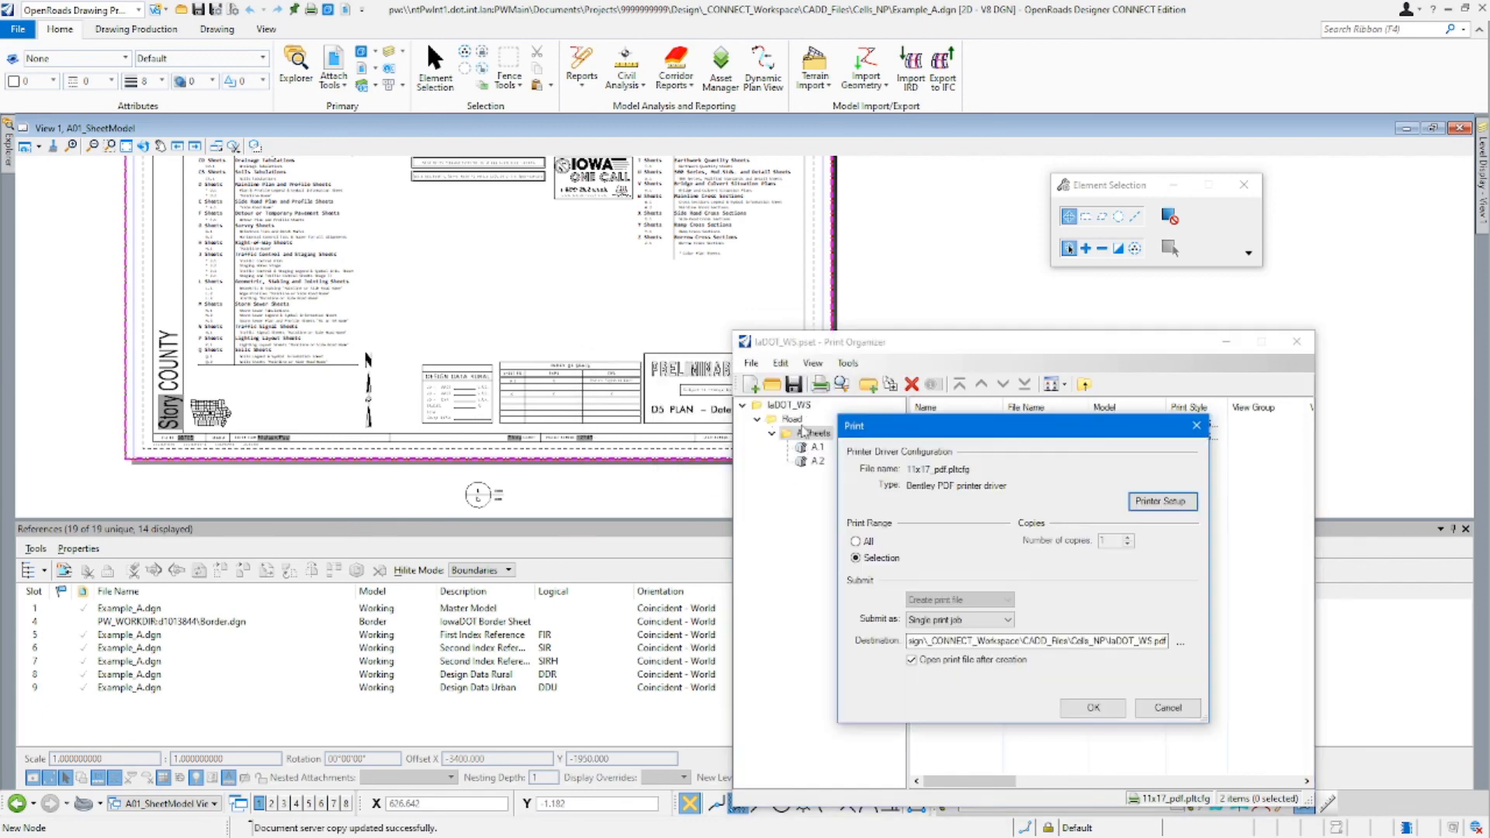
left_click(856, 542)
Save the print output in the Cells_NP folder as Test_Asheet_1.pdf and run the print job.
left_click(1180, 643)
left_click(952, 546)
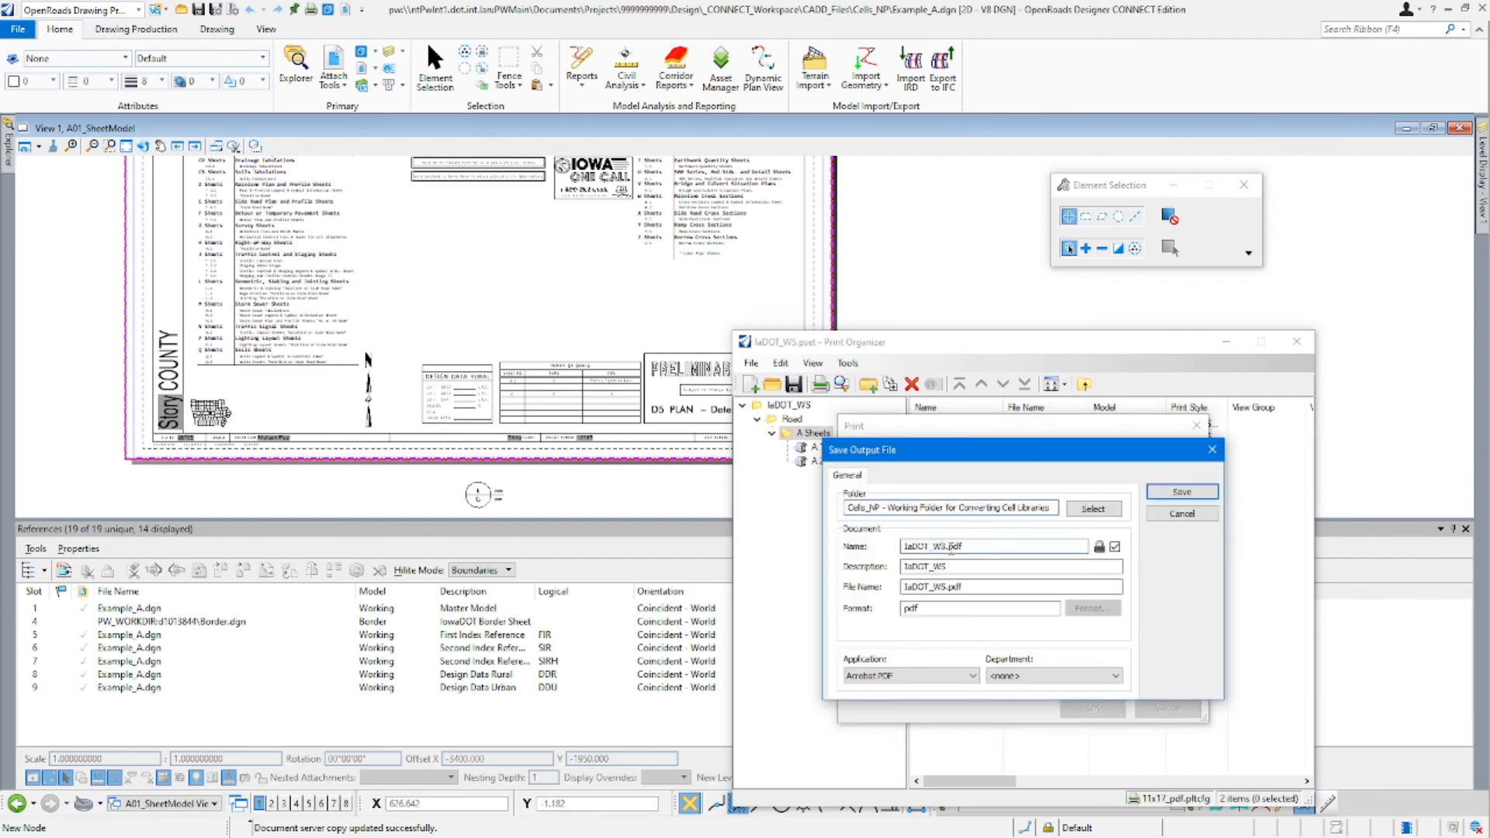
double_click(946, 546)
type("Test")
type("_Ashe")
type("er_1")
left_click(951, 547)
key("BackSpace")
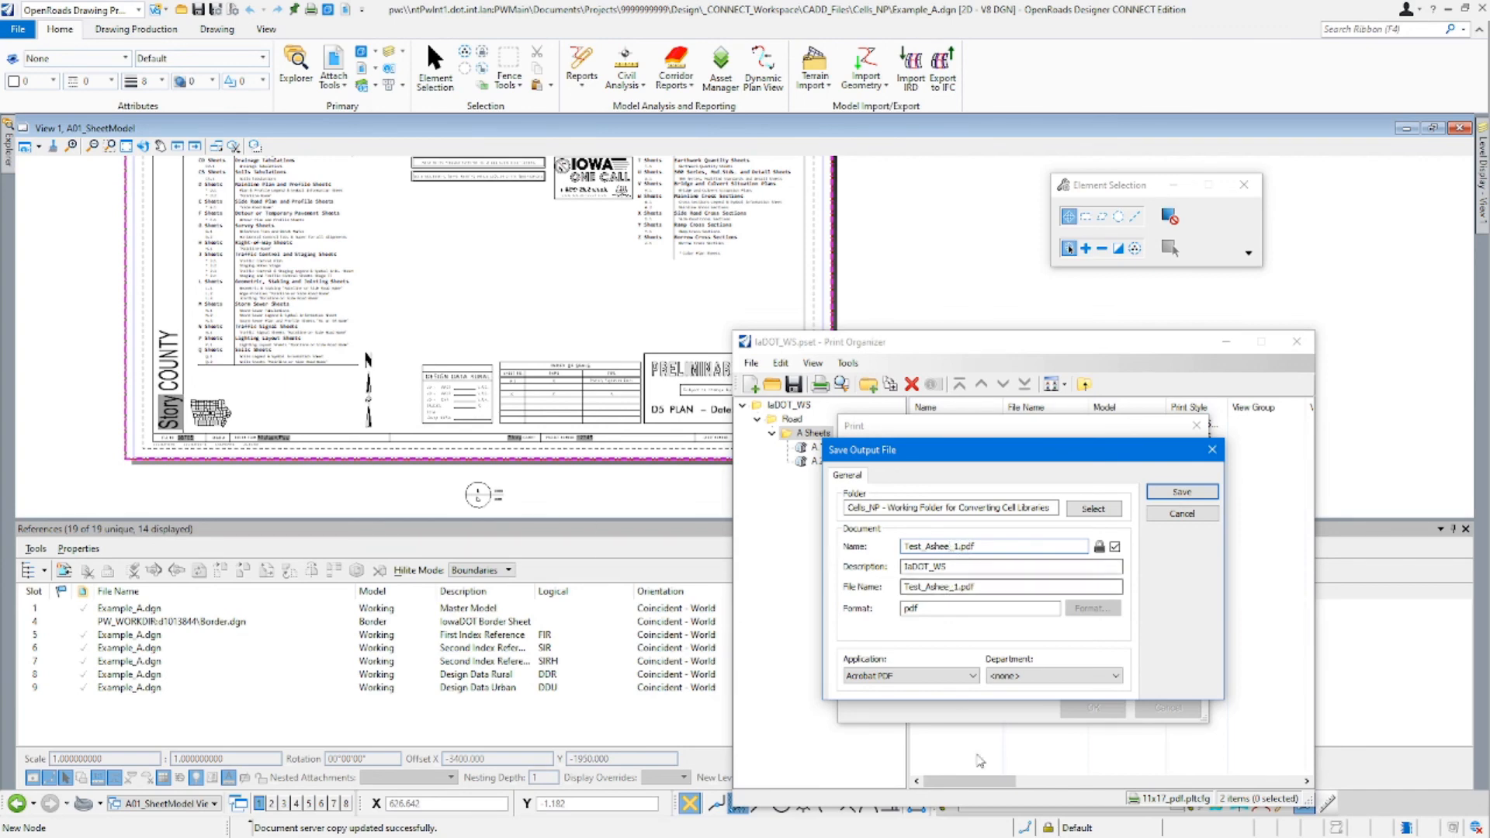
type("t")
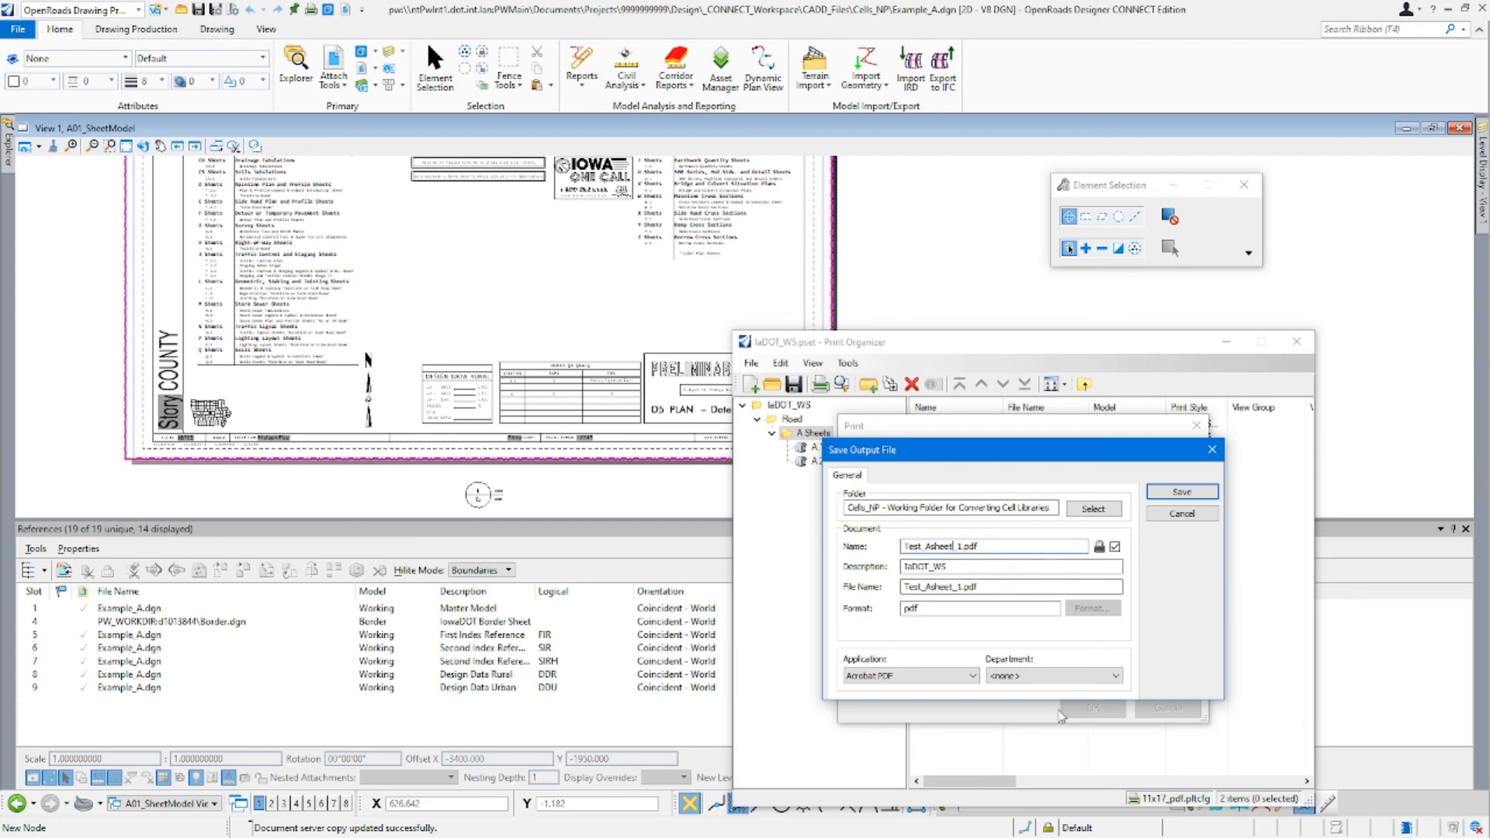
left_click(1169, 495)
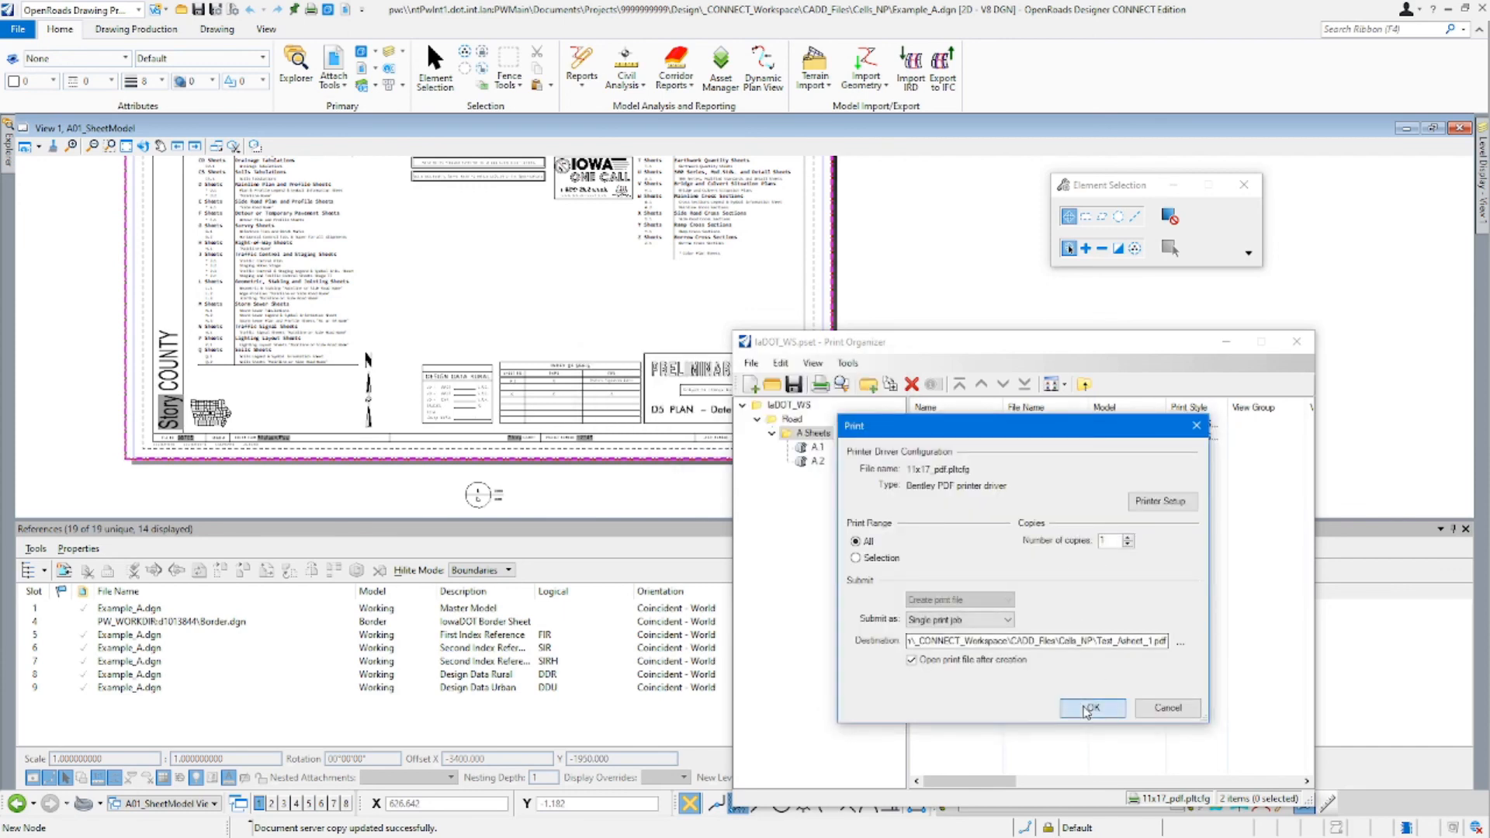
left_click(1087, 712)
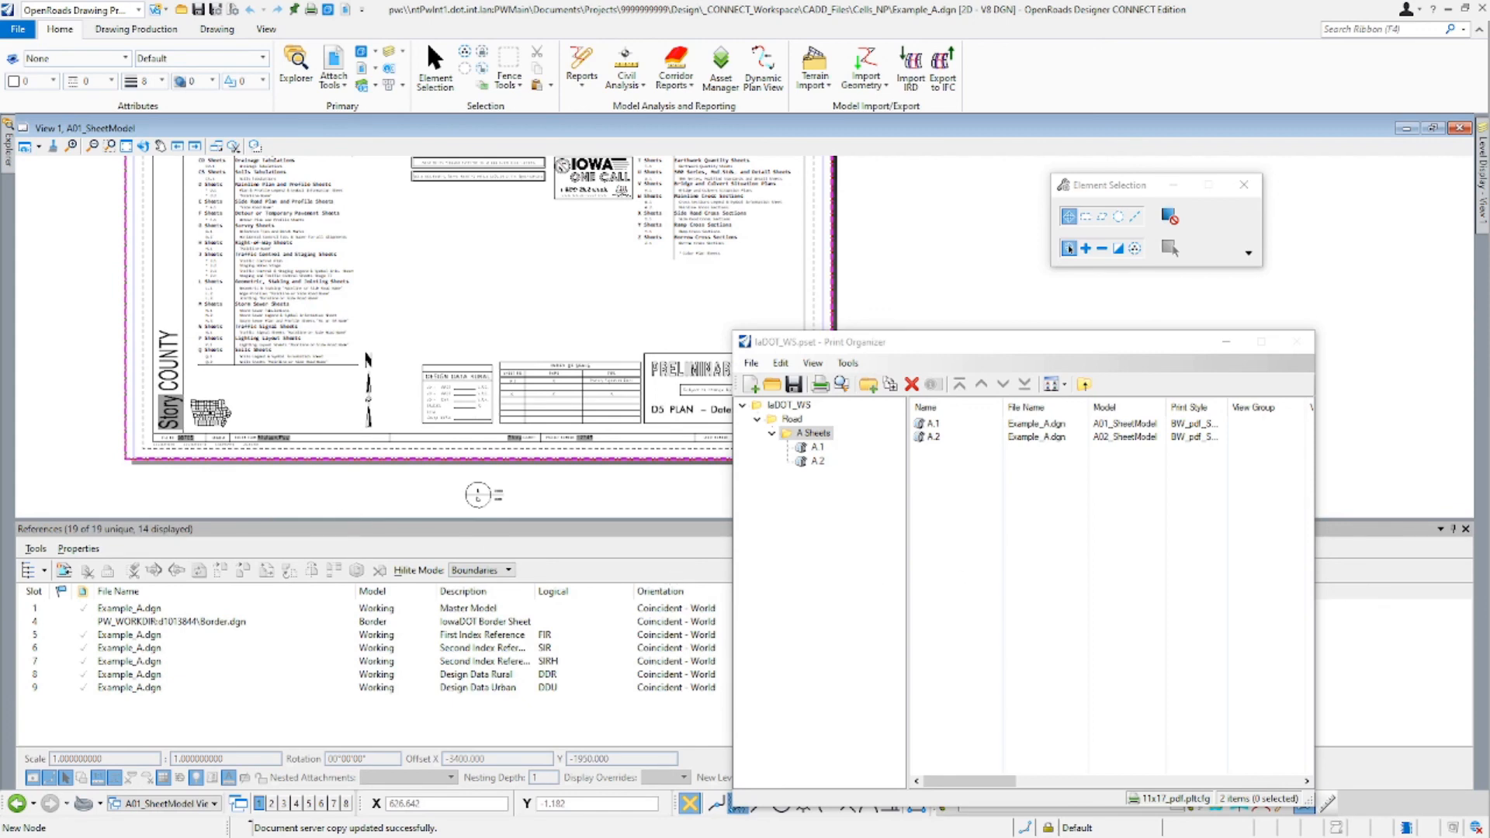
Examine the title sheet and the location map page in Test_Asheet_1.pdf, and minimize Acrobat Reader.
left_click_drag(576, 352, 779, 322)
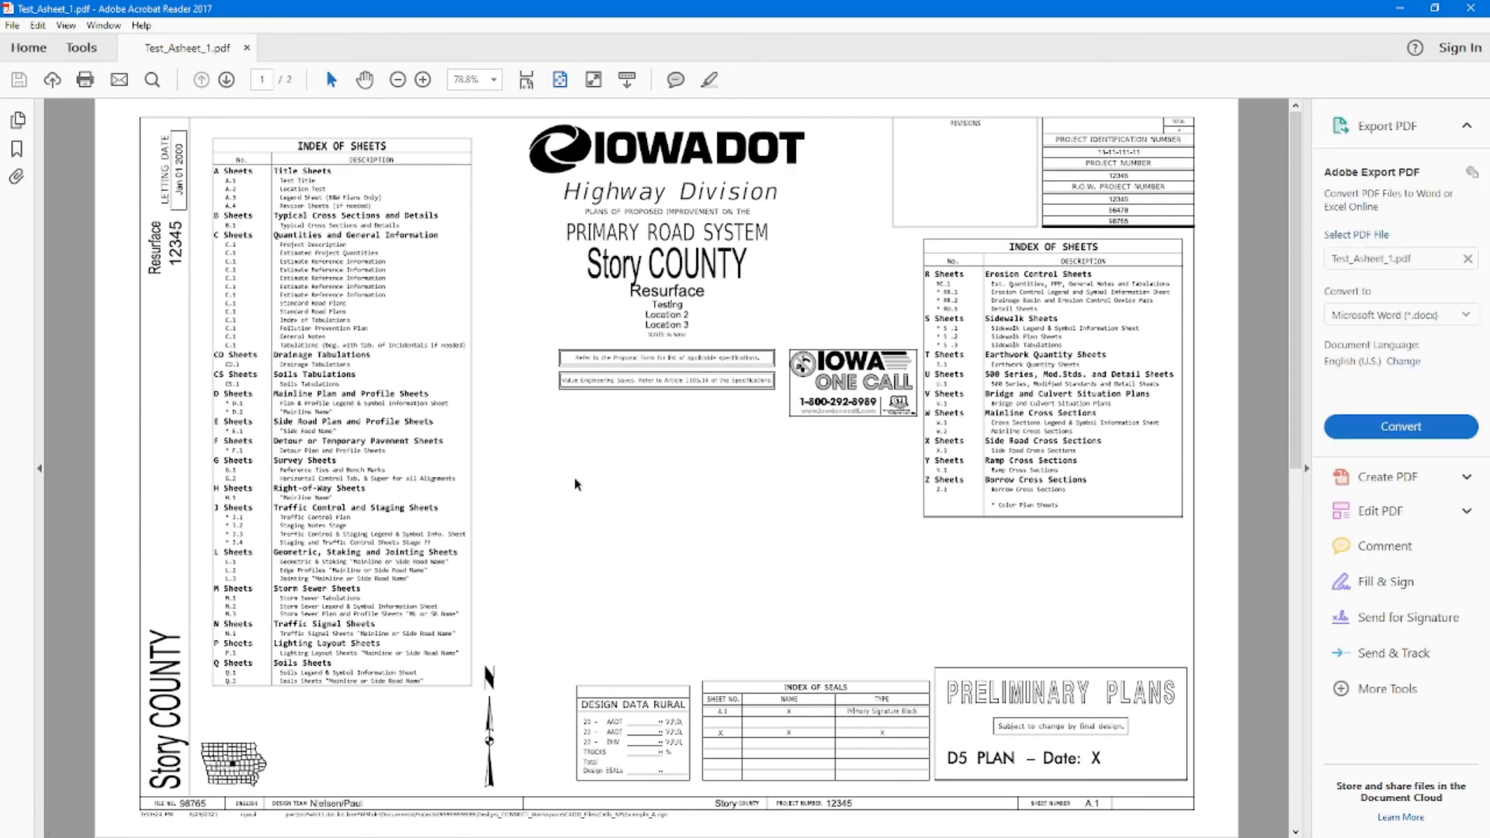
scroll(575, 466, "down", 2)
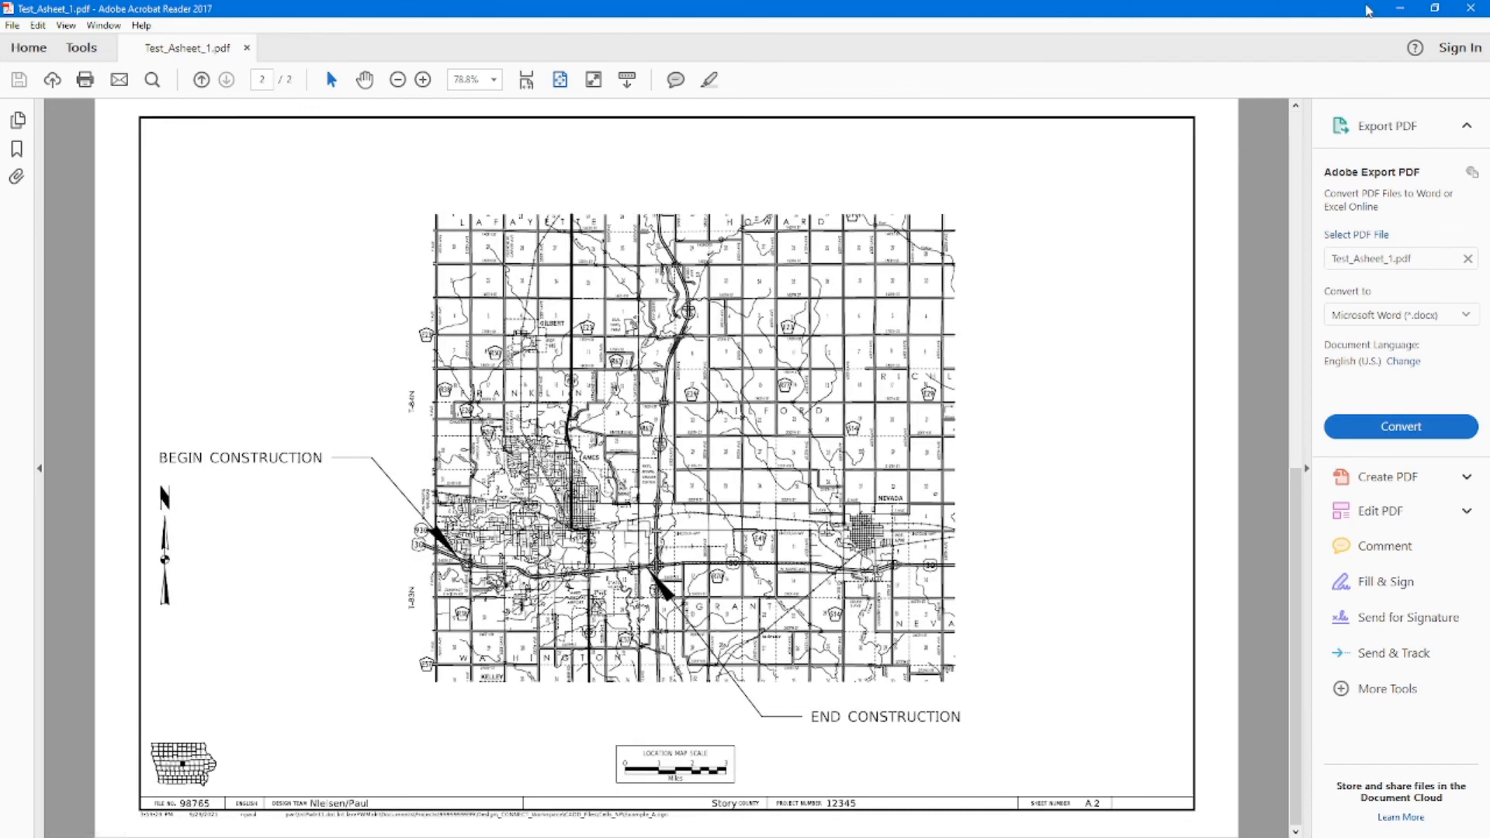
left_click(1400, 9)
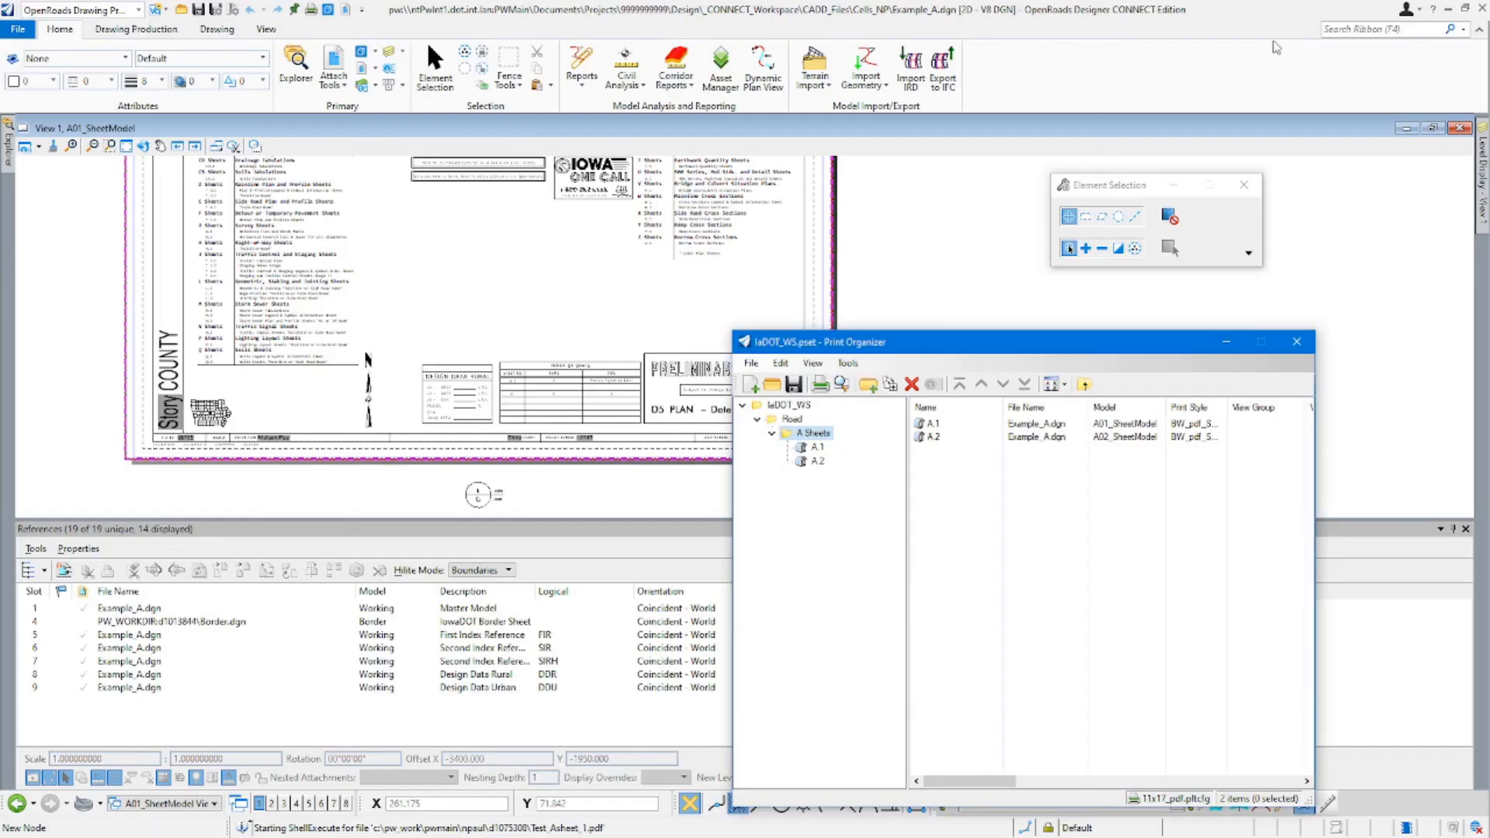
left_click(9, 30)
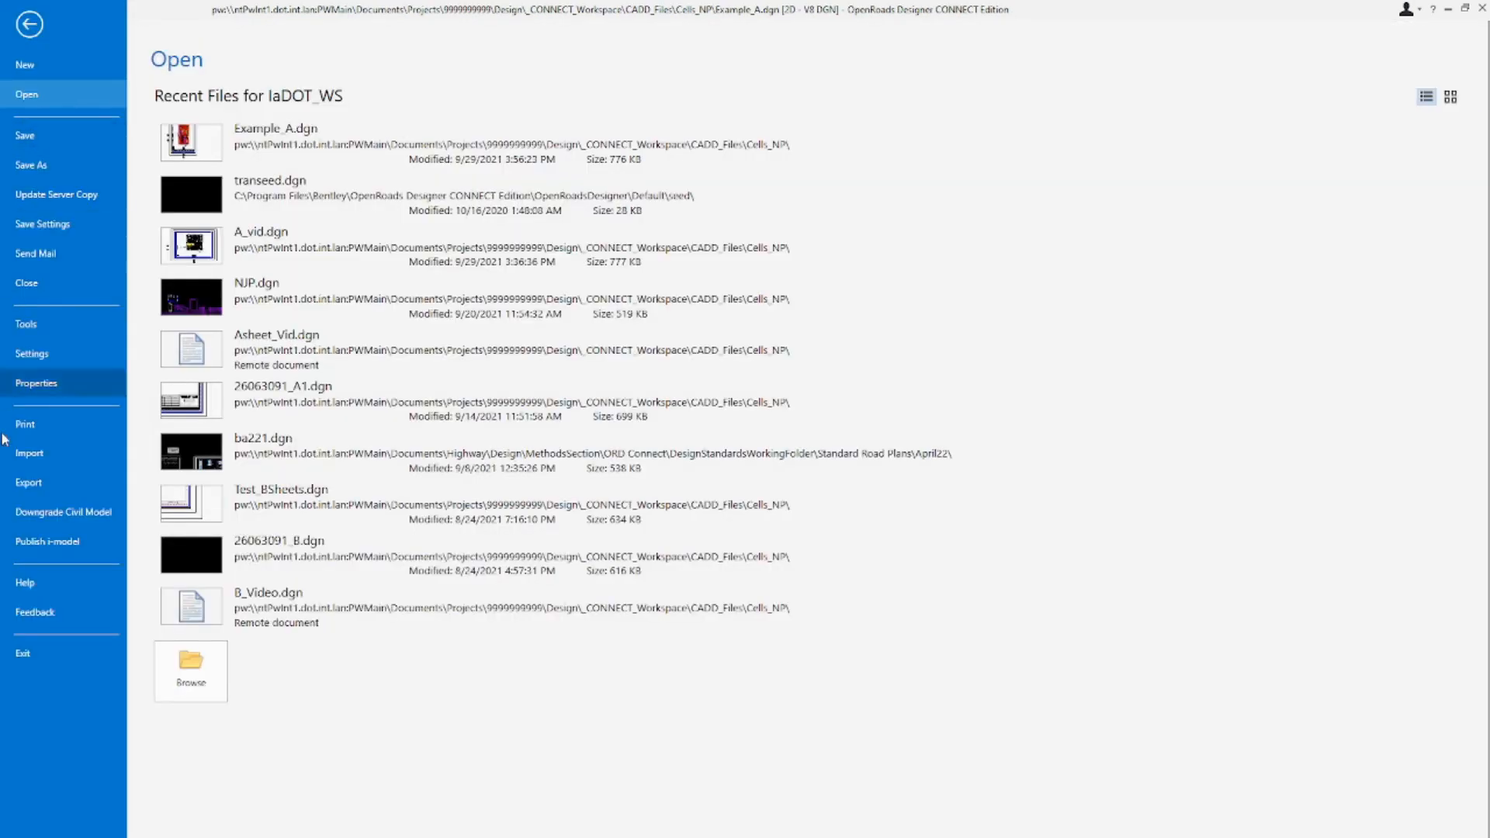
left_click(26, 24)
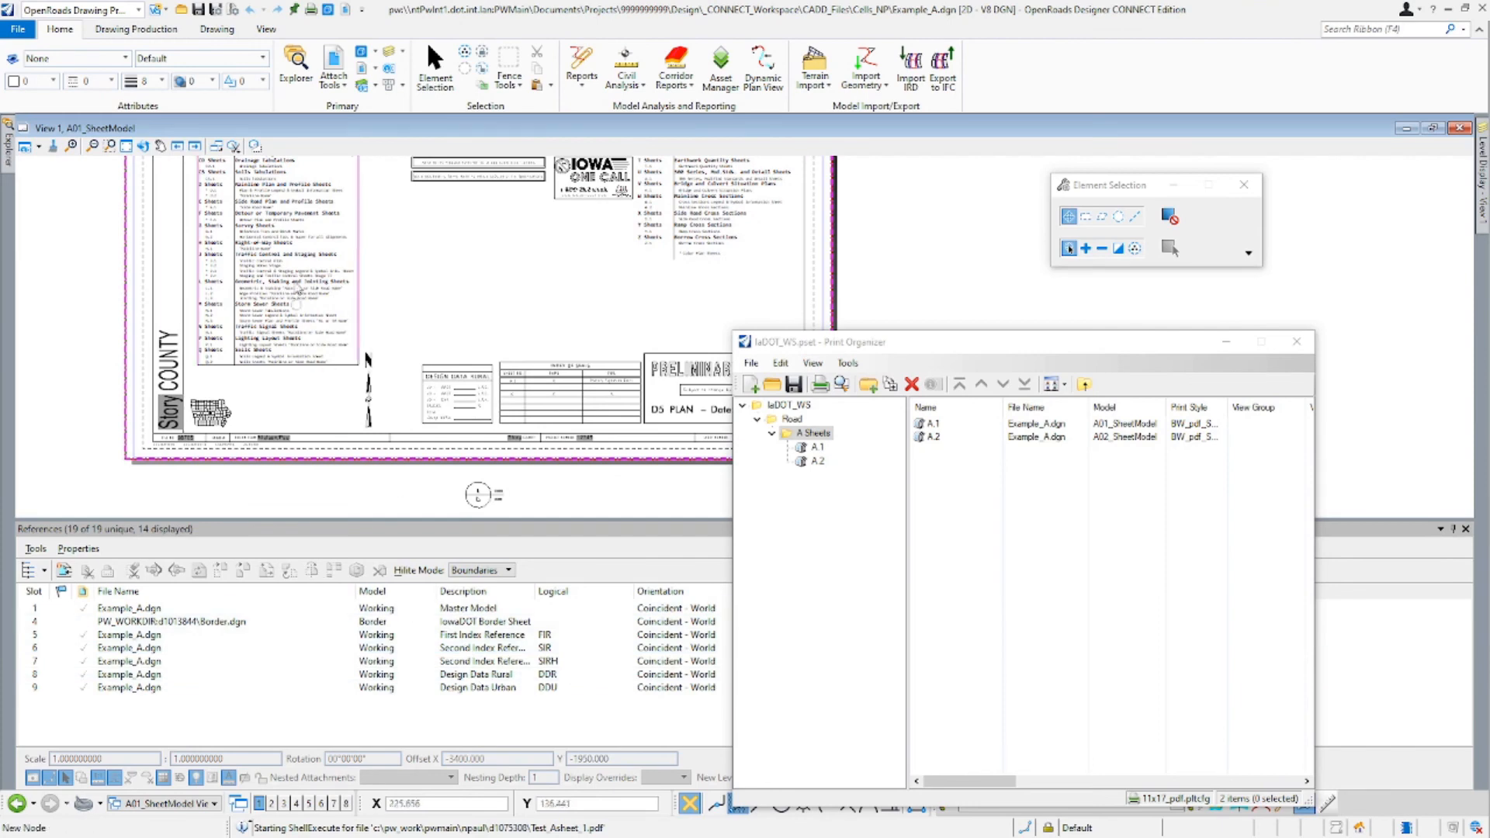